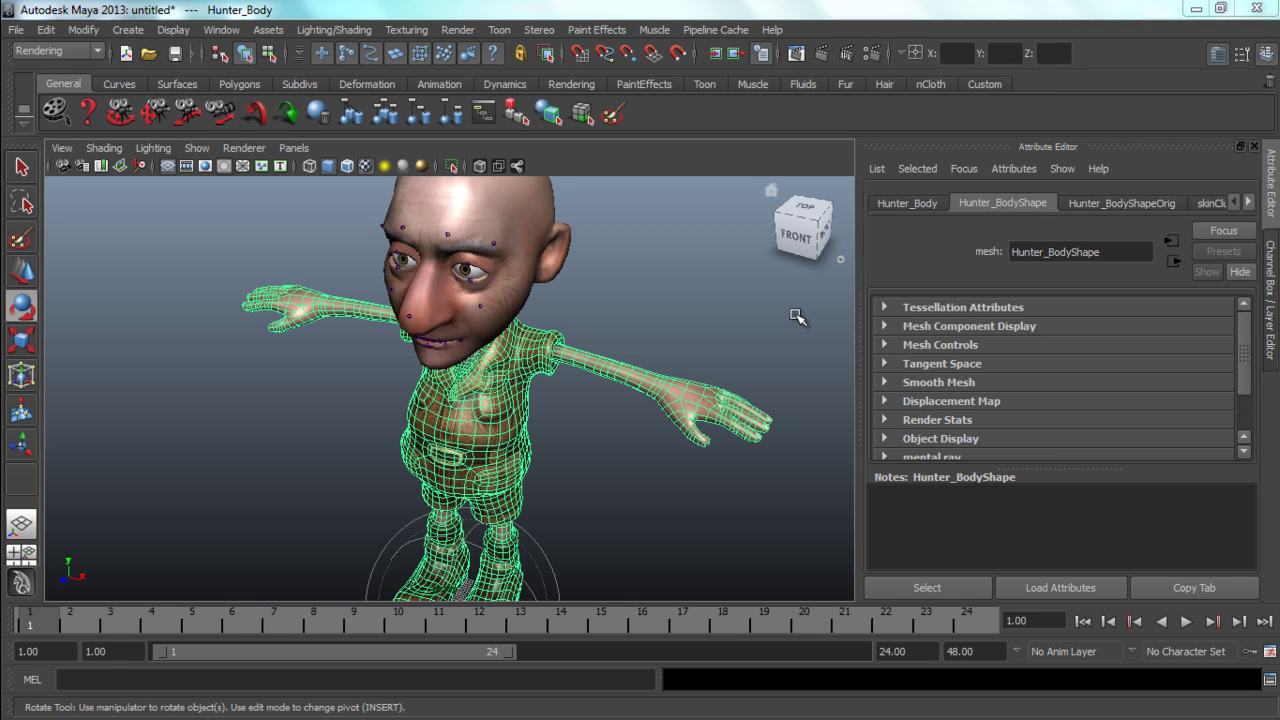
Rotate the character's left arm joint downward, and rotate the head joint to about -7, -3.1, -2.3 degrees.
click(606, 402)
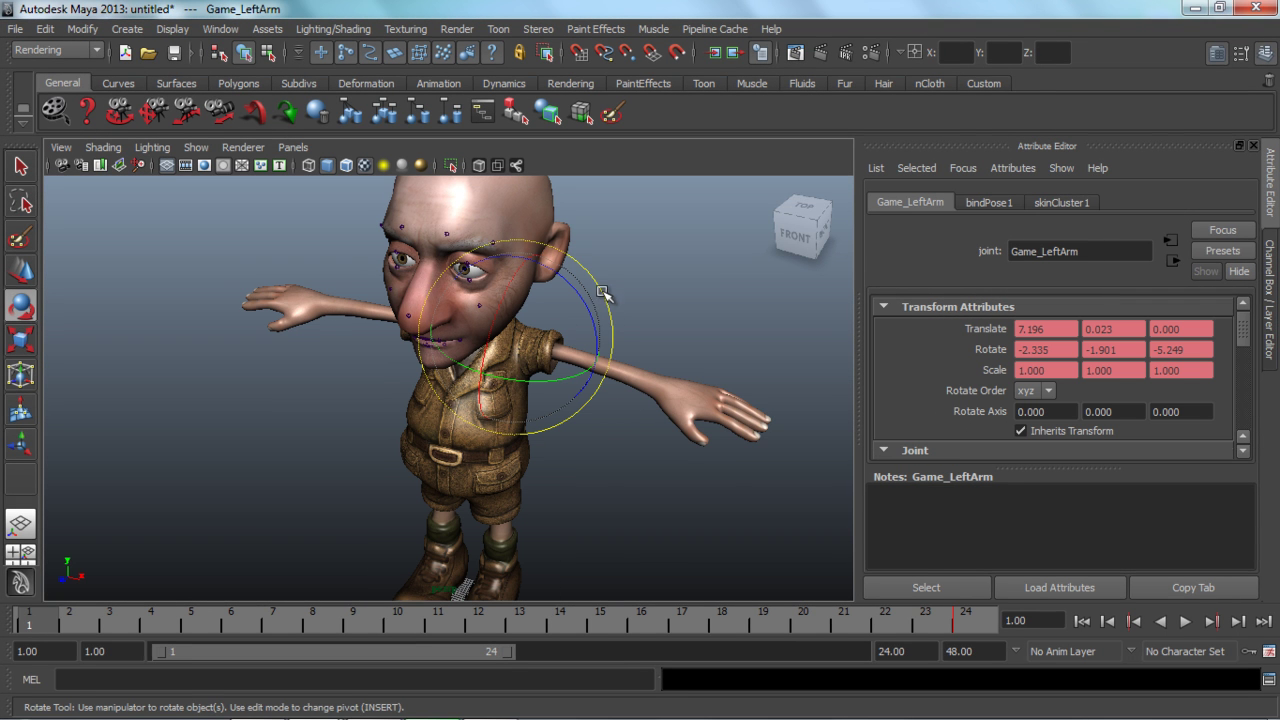
mouse_move(596, 288)
mouse_down()
mouse_move(614, 322)
mouse_move(605, 306)
mouse_up()
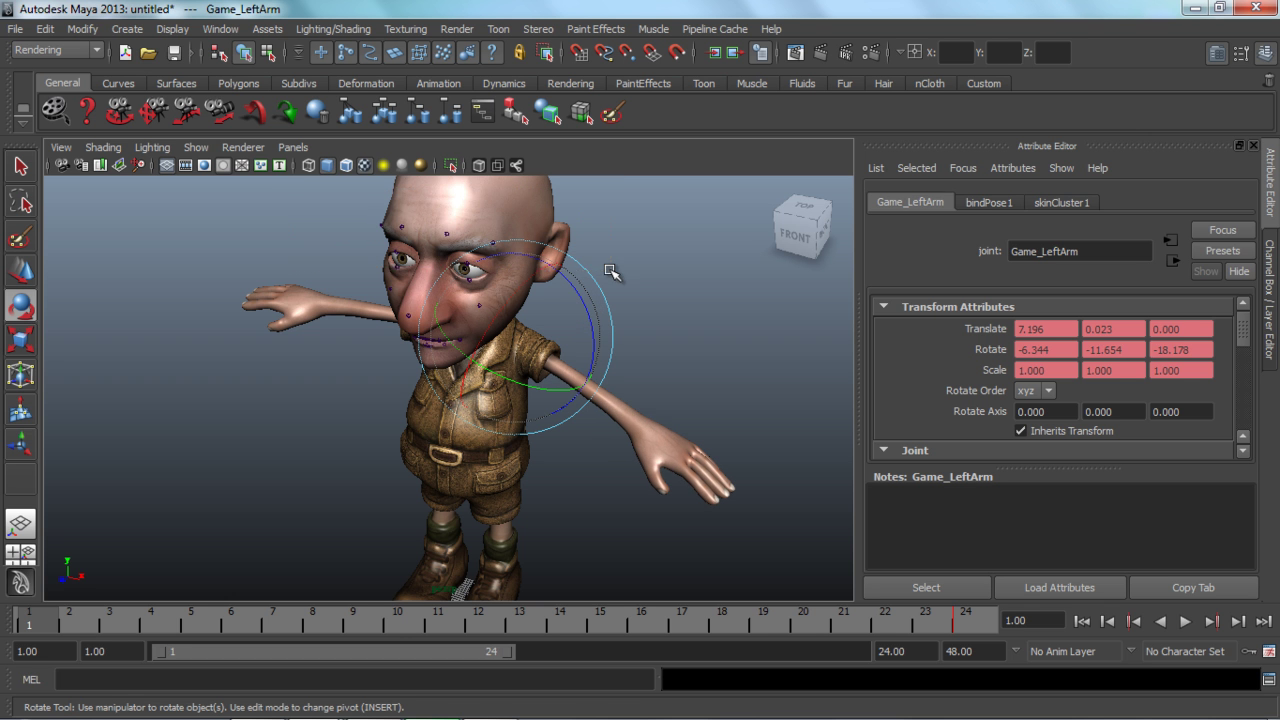
click(561, 251)
drag(561, 251, 484, 243)
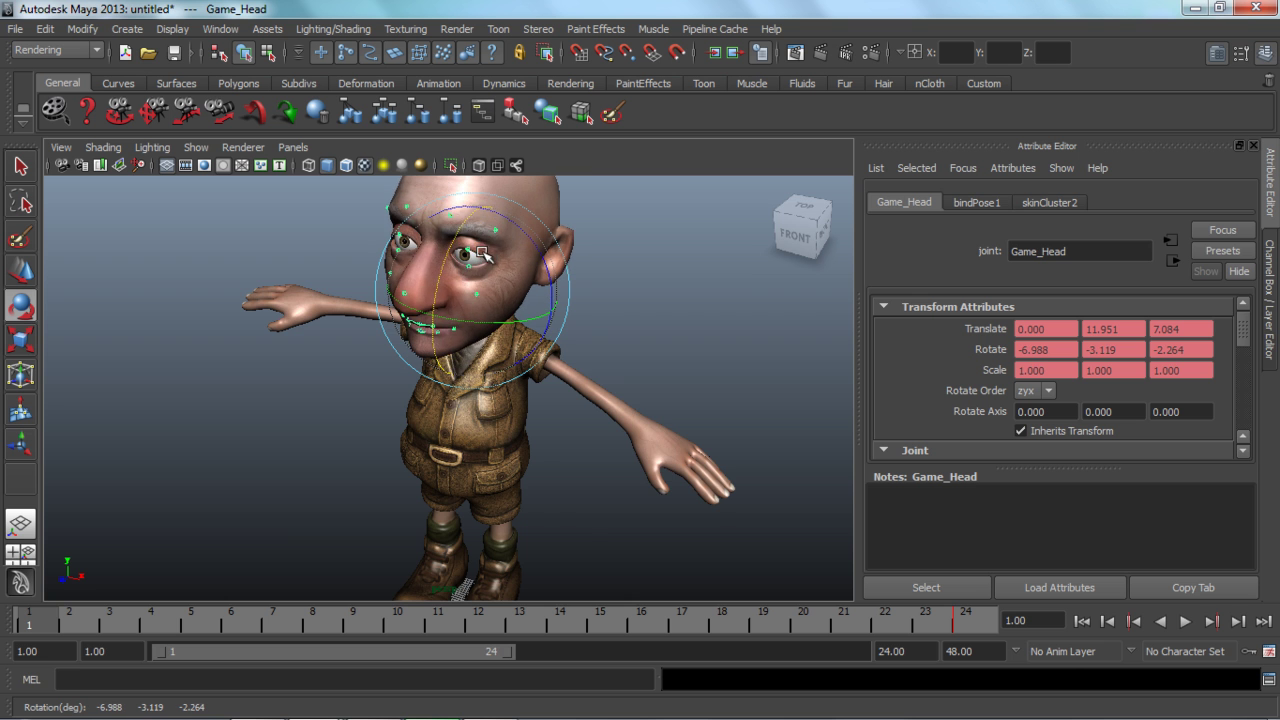
Examine the body and facial bone structure in wireframe display, and return to textured shading.
key(4)
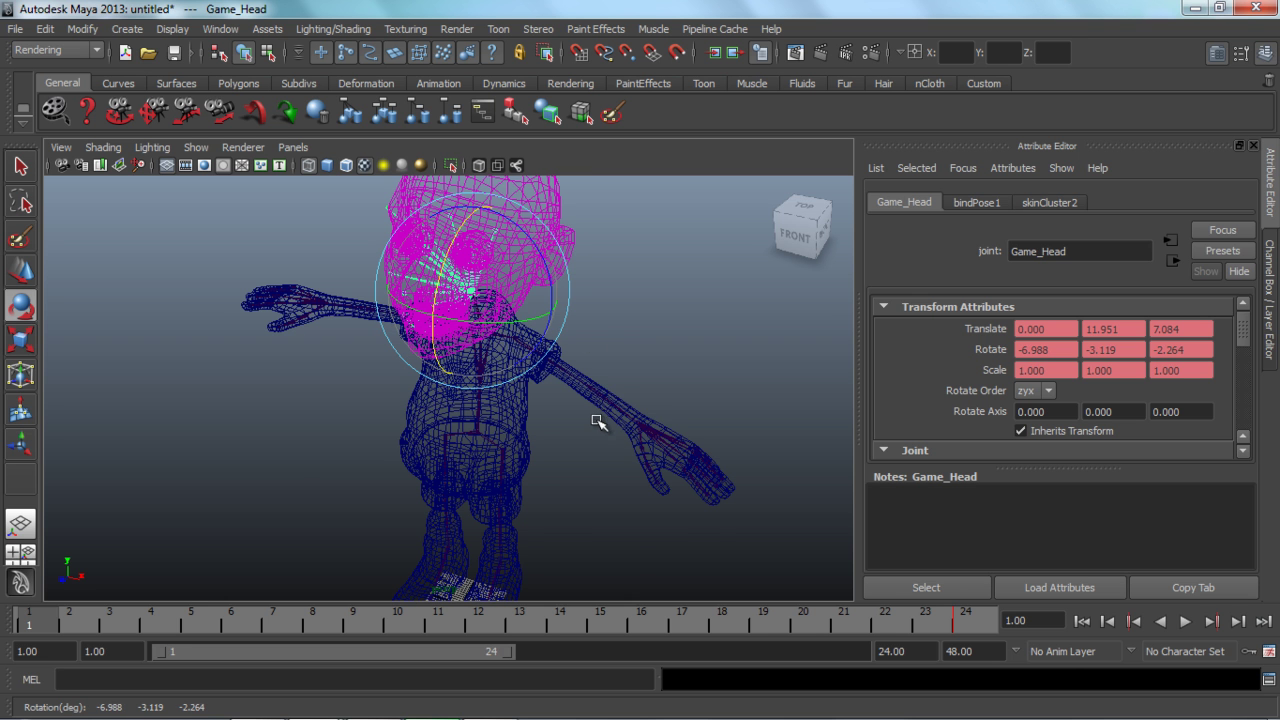
mouse_move(574, 471)
alt+mouse_down()
mouse_move(600, 431)
mouse_move(640, 437)
mouse_move(486, 466)
mouse_move(546, 449)
mouse_move(551, 466)
alt+mouse_up()
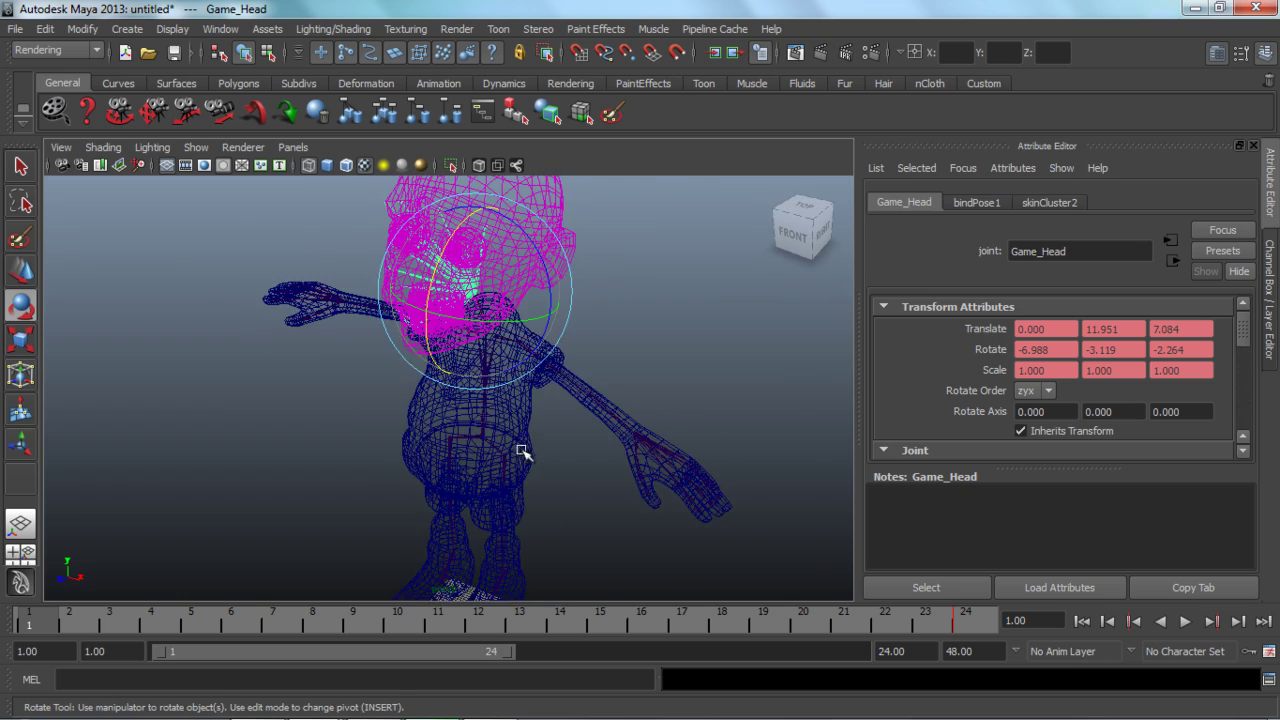
scroll(523, 451, up, 3)
scroll(563, 320, down, 2)
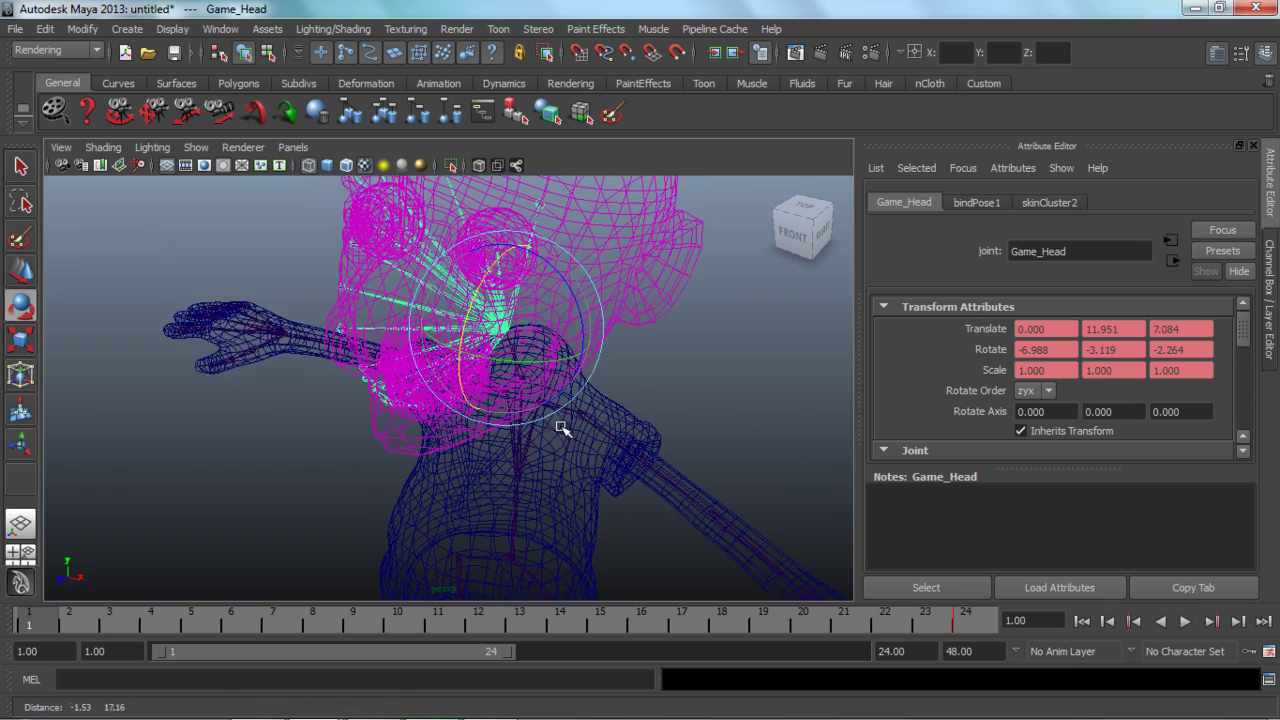
mouse_move(646, 489)
alt+mouse_down()
mouse_move(591, 511)
mouse_move(703, 480)
mouse_move(763, 497)
mouse_move(711, 511)
mouse_move(591, 483)
mouse_move(645, 502)
mouse_move(680, 480)
mouse_move(664, 485)
alt+mouse_up()
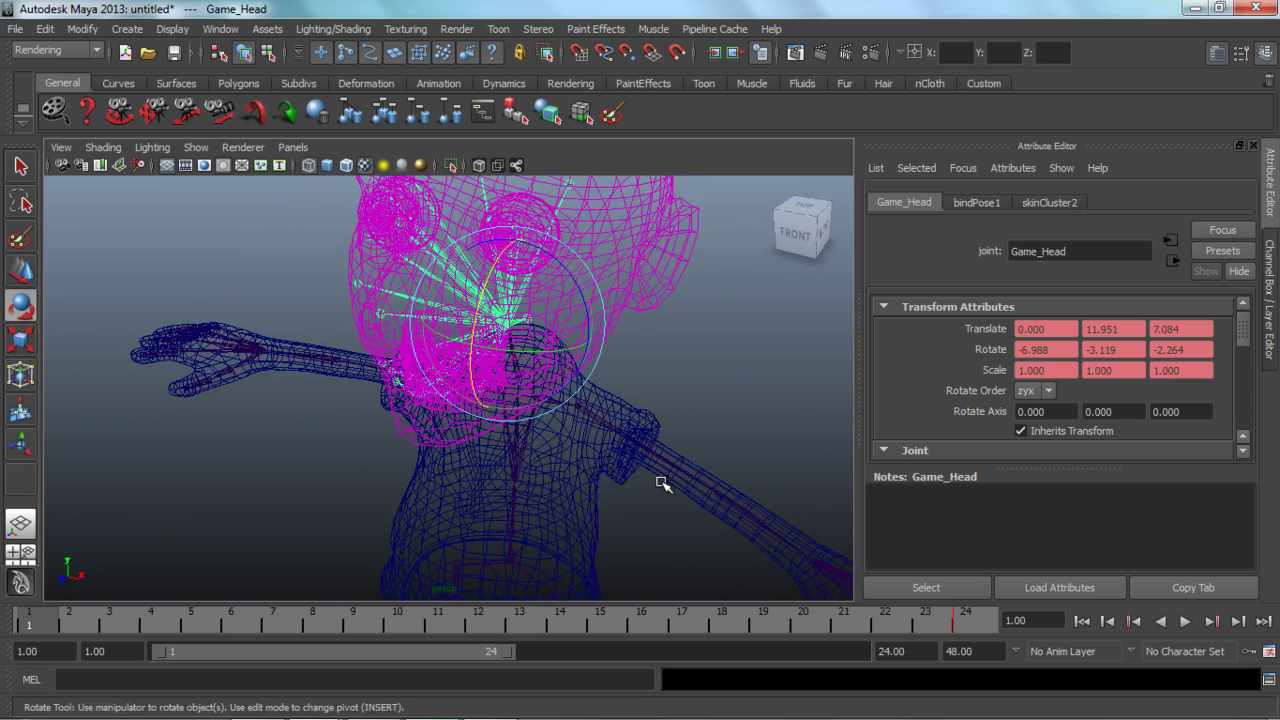
key(6)
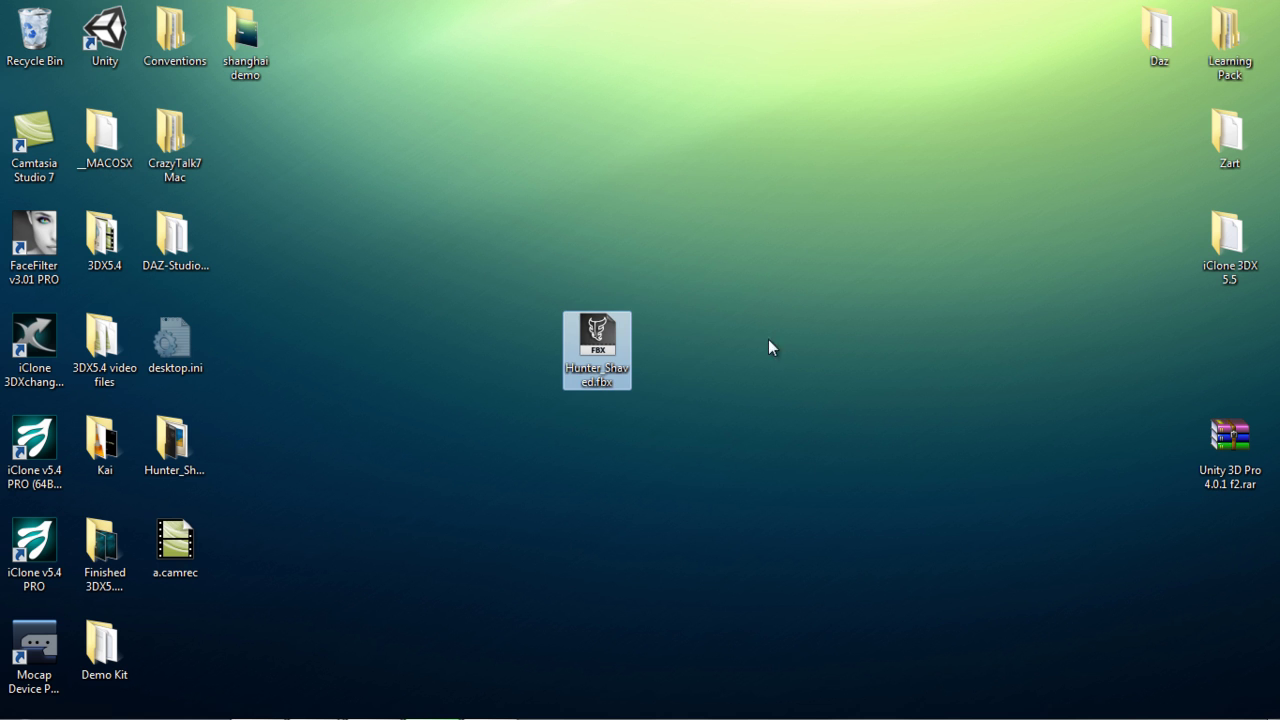
Import Hunter_Shaved.fbx into iClone 3DXchange5 without animation, accepting automatic conversion to a non-standard talking character.
drag(526, 263, 696, 434)
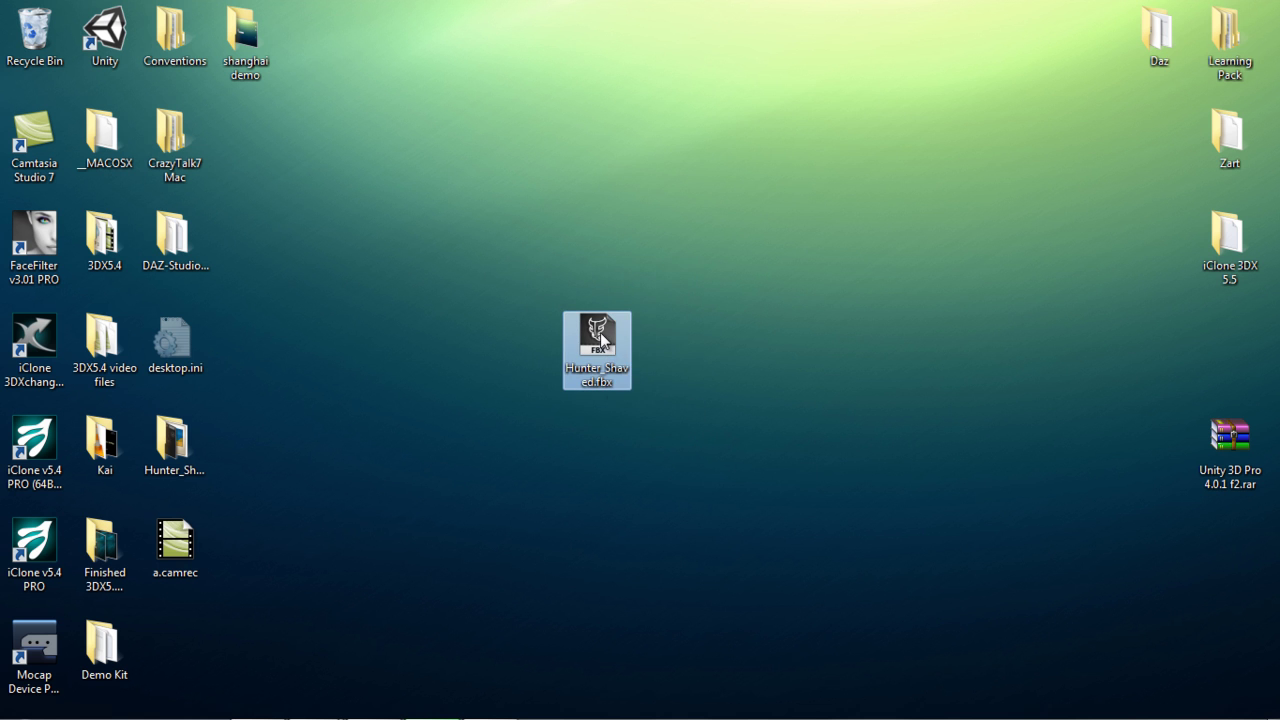
mouse_move(597, 337)
drag(600, 337, 658, 397)
key(alt+Tab)
key(alt+Tab)
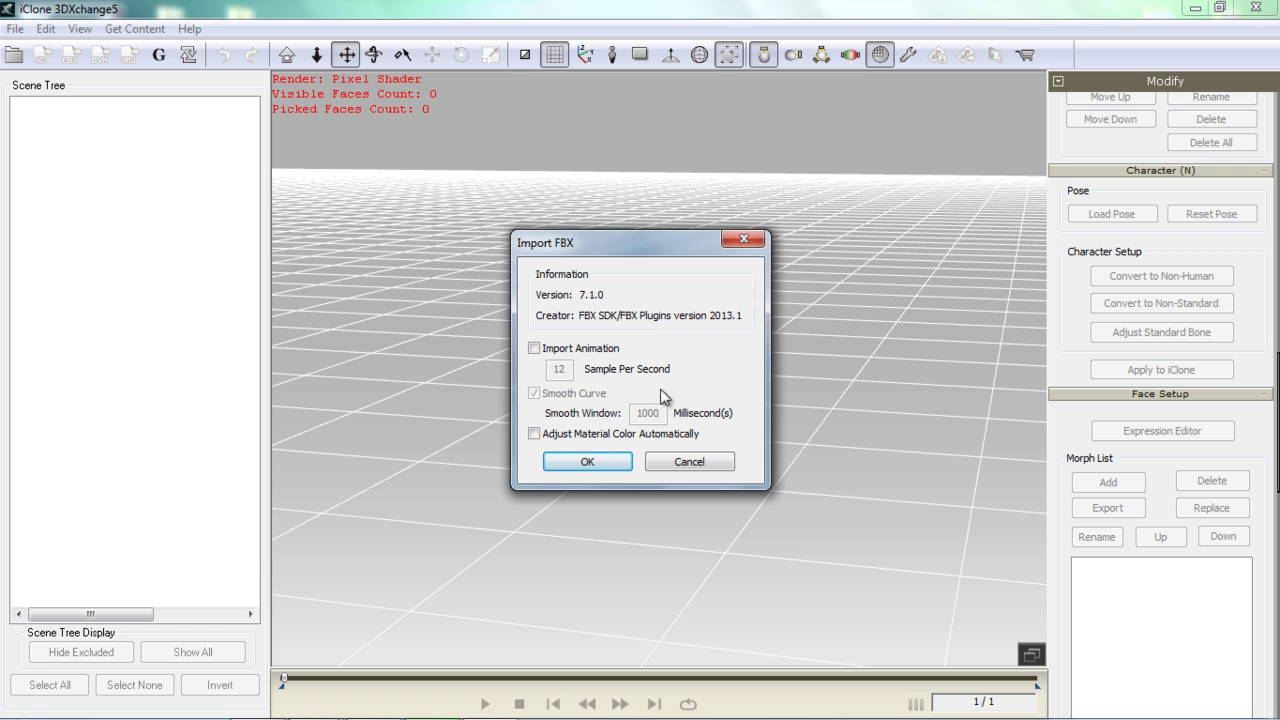
click(600, 461)
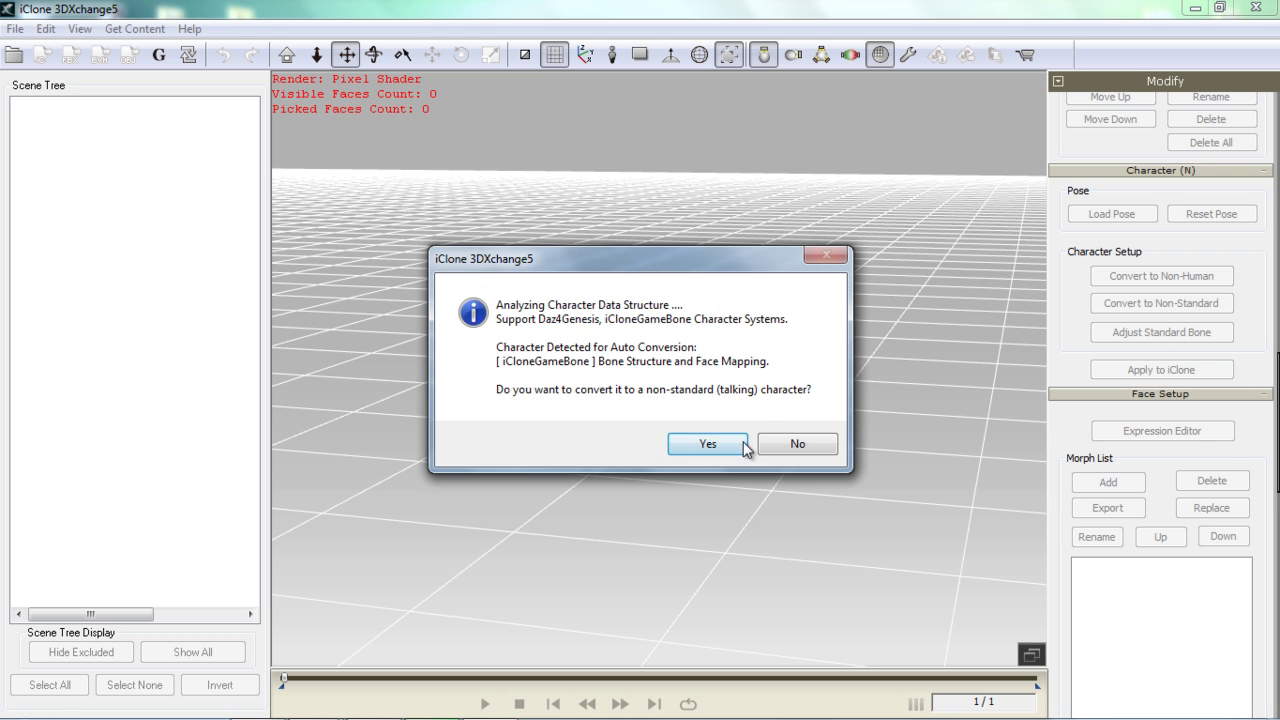
click(708, 444)
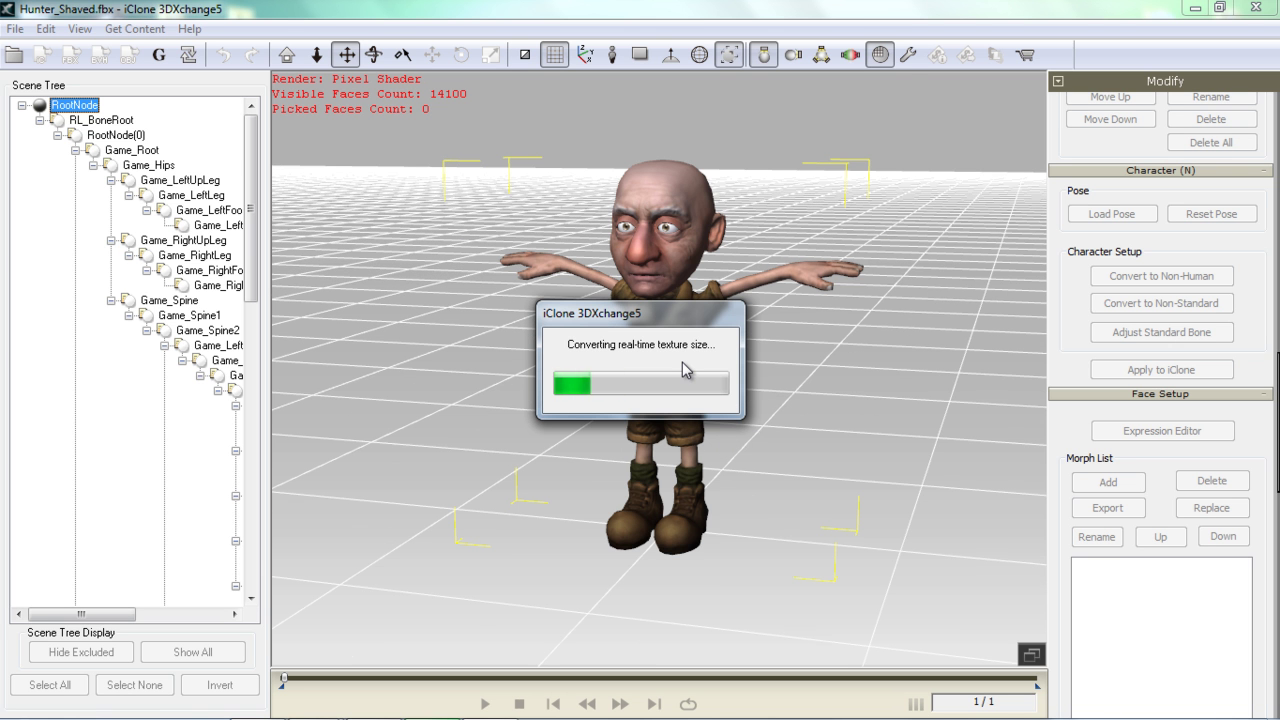
Preview the 11_Basic Walk motion on the character in the non-standard conversion setup, and leave it discarding all changes.
click(1174, 306)
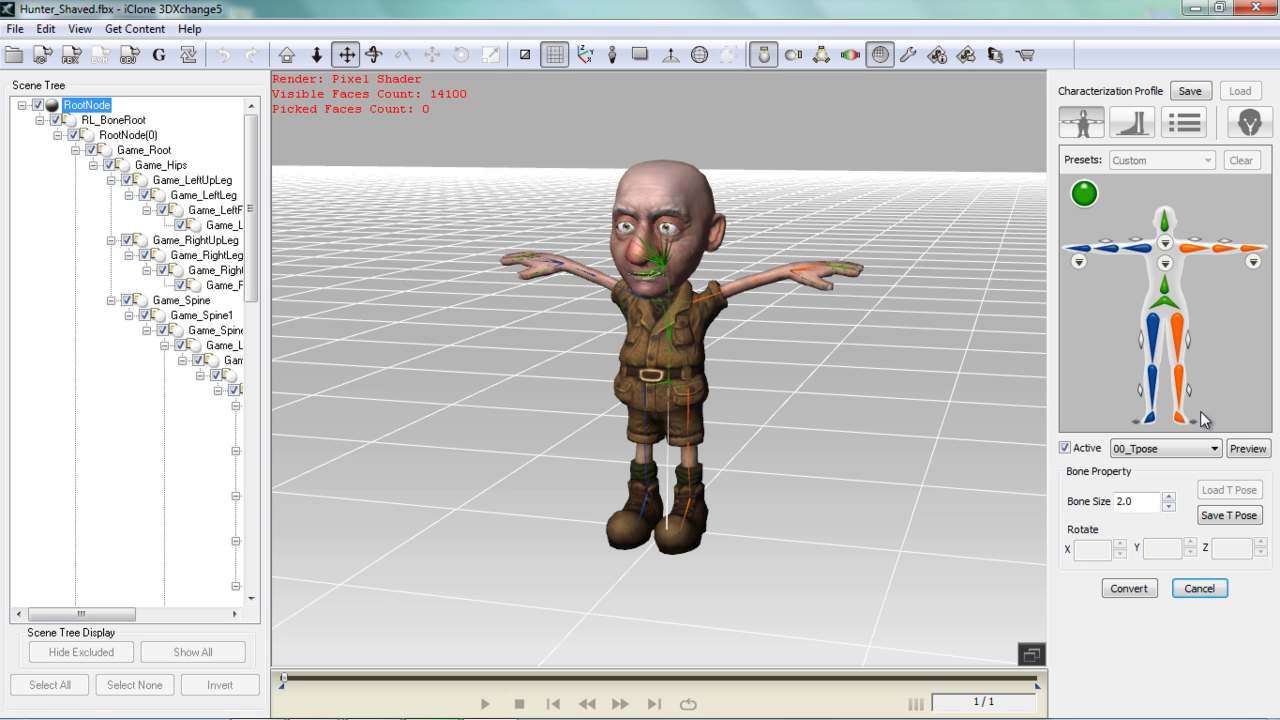
click(1213, 449)
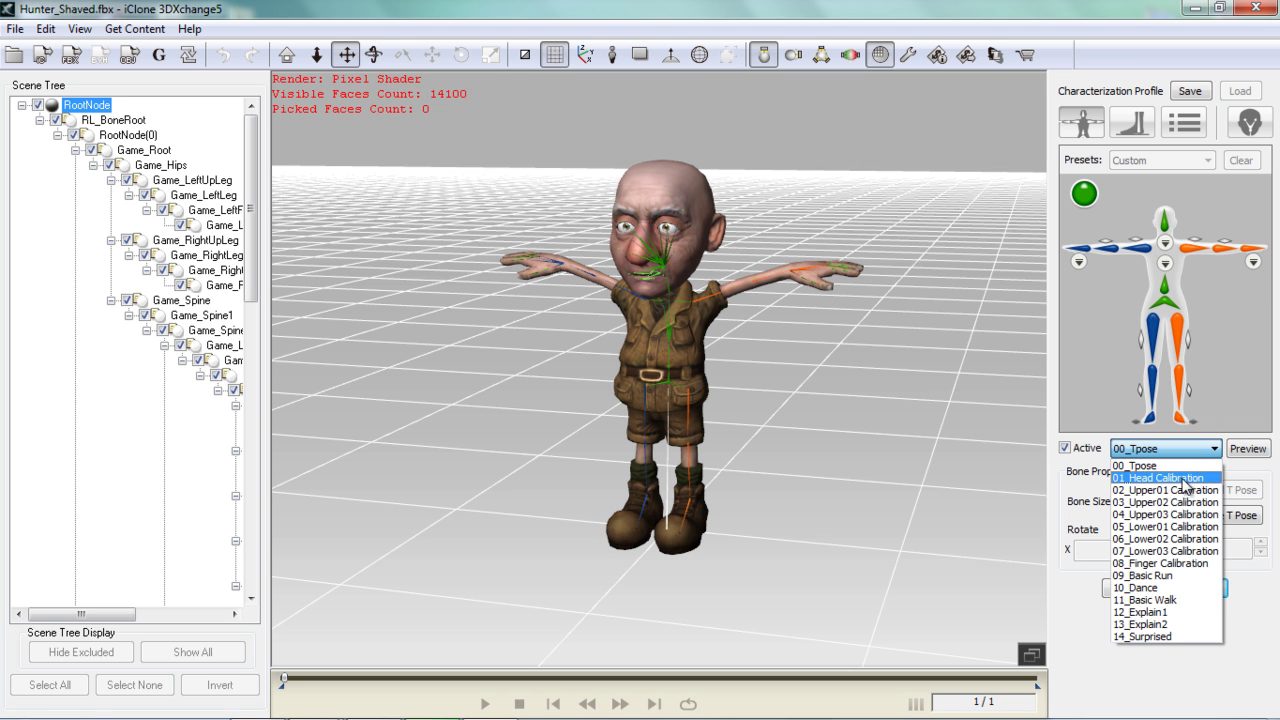
click(1155, 603)
click(1245, 449)
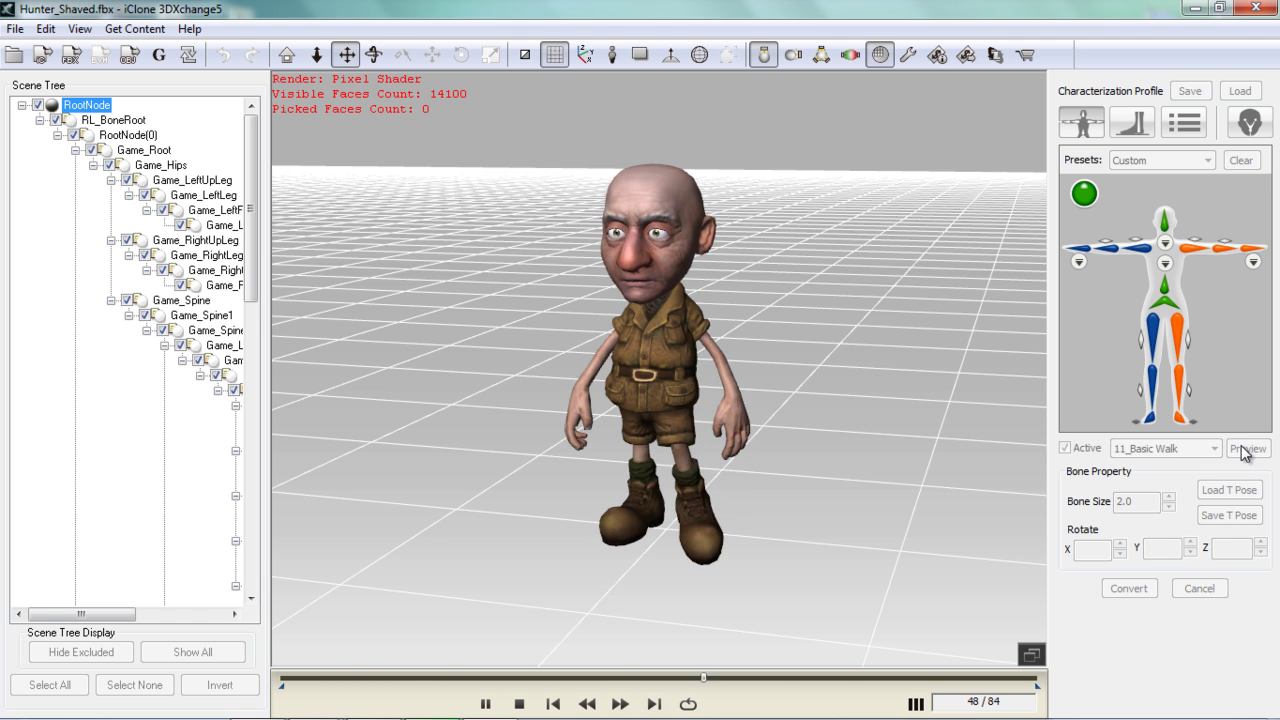
click(1245, 449)
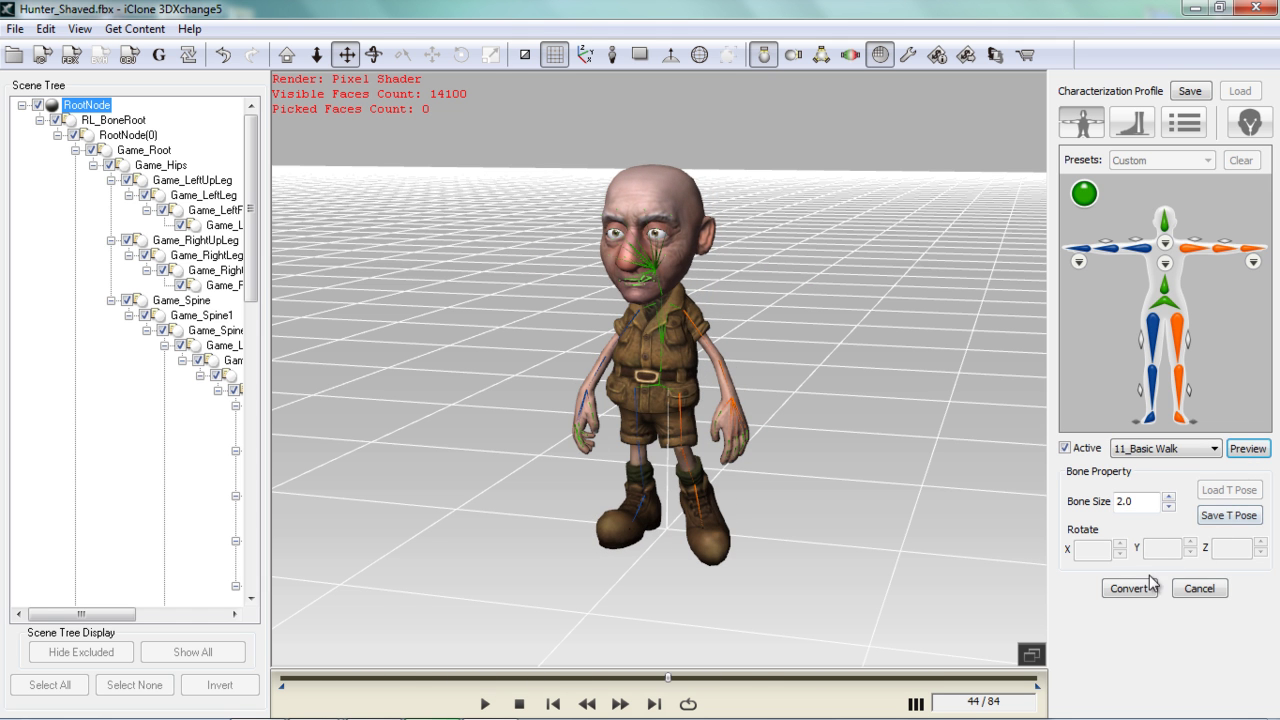
click(1199, 588)
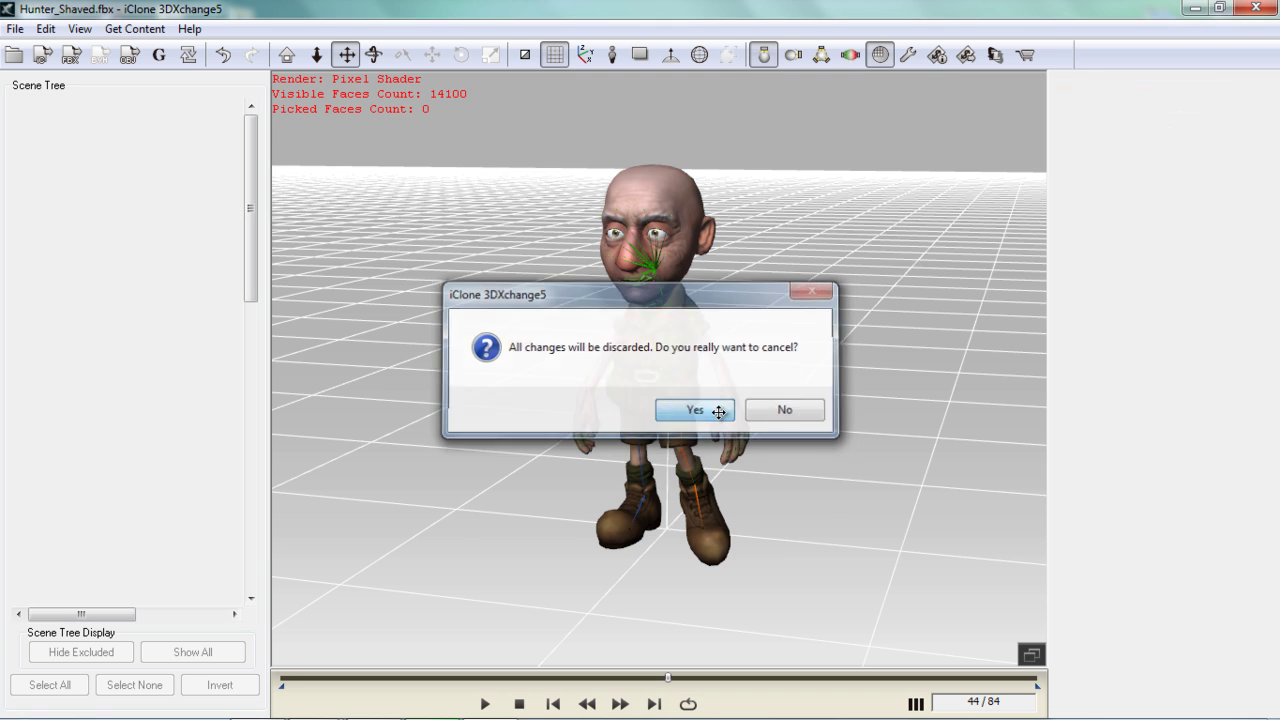
click(719, 412)
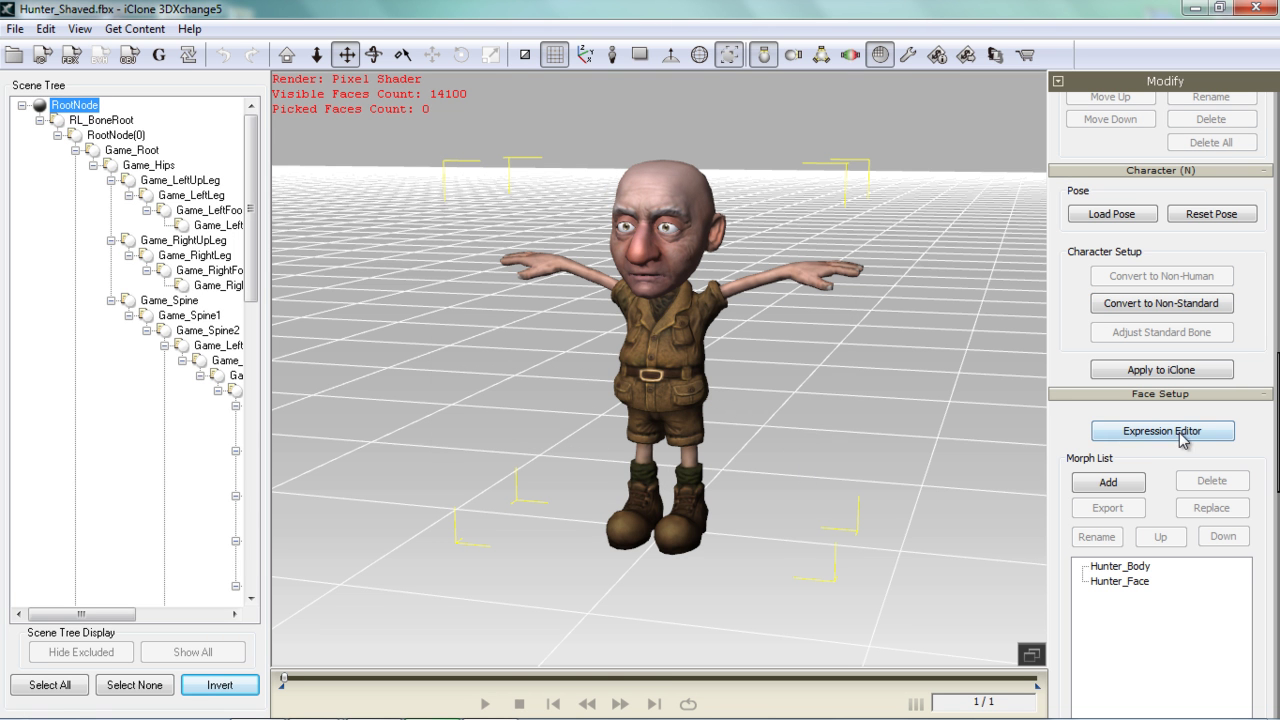
Open the Expression Editor and arrange it beside an enlarged view of the character's face.
click(1164, 432)
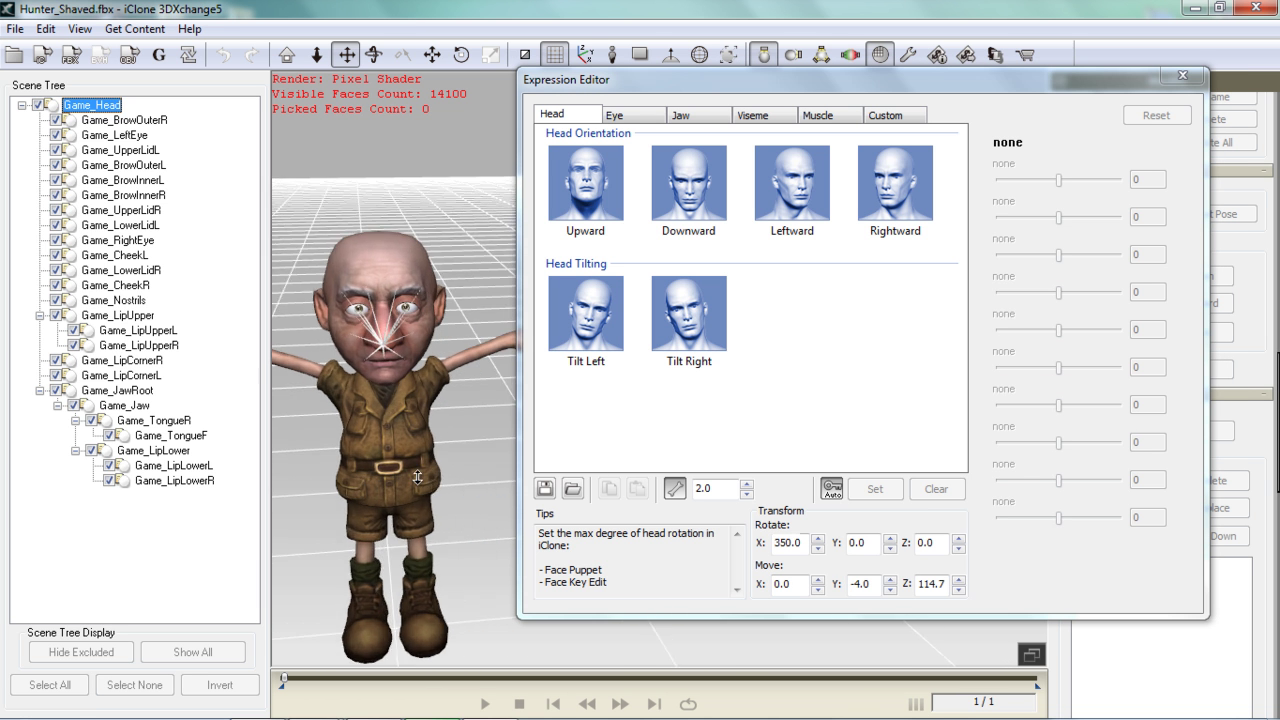
drag(845, 90, 910, 28)
scroll(478, 502, up, 3)
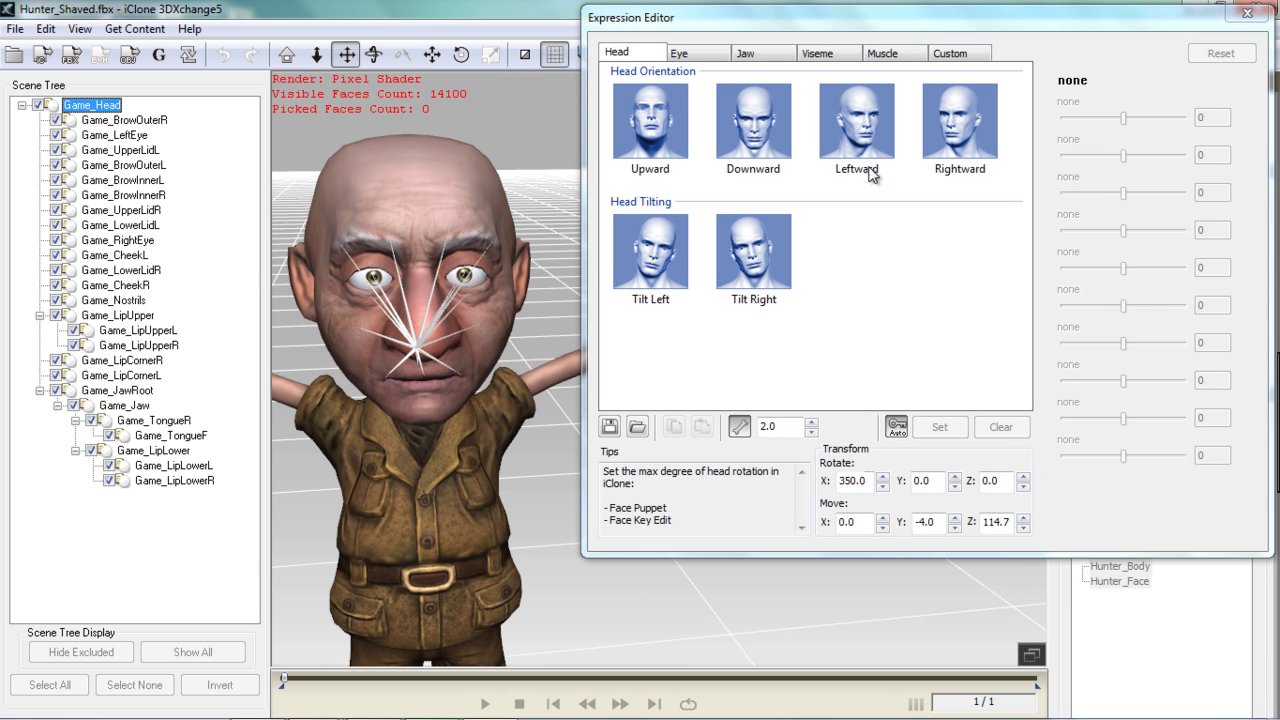
Check the head orientation and head tilting expressions on the character.
click(665, 140)
click(756, 129)
click(873, 132)
click(962, 128)
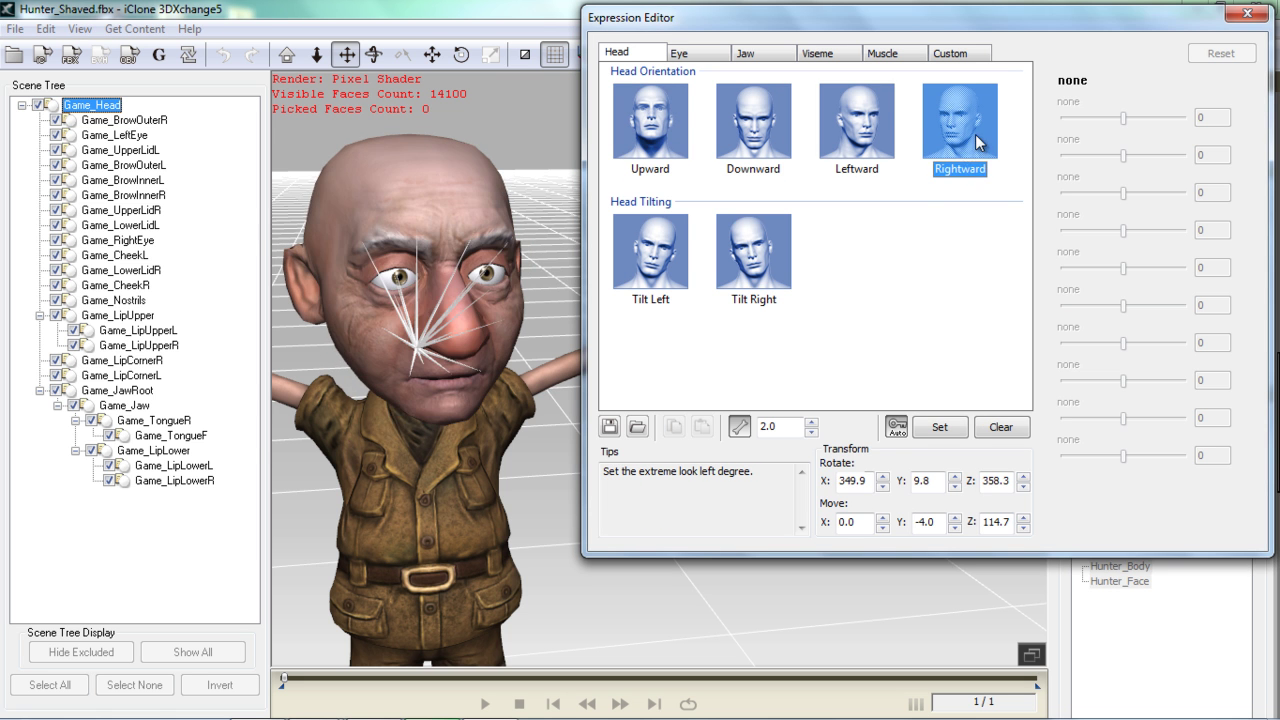
click(753, 252)
click(650, 252)
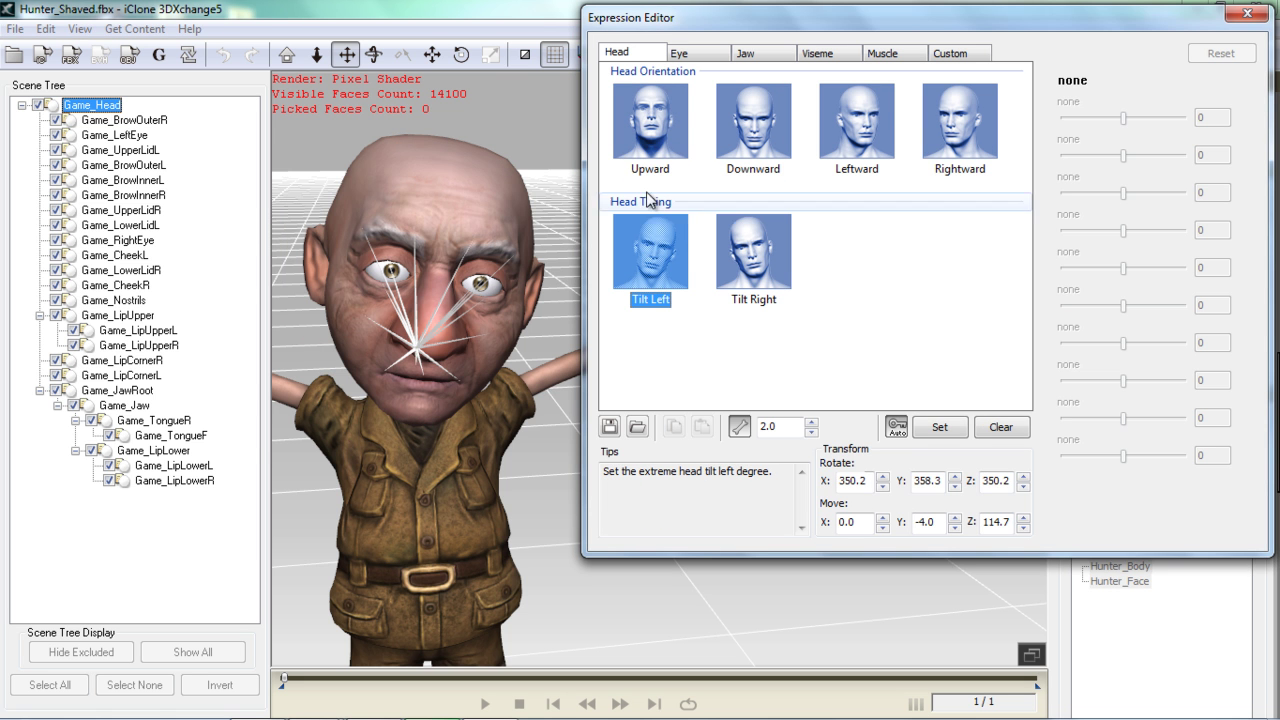
click(648, 127)
click(759, 130)
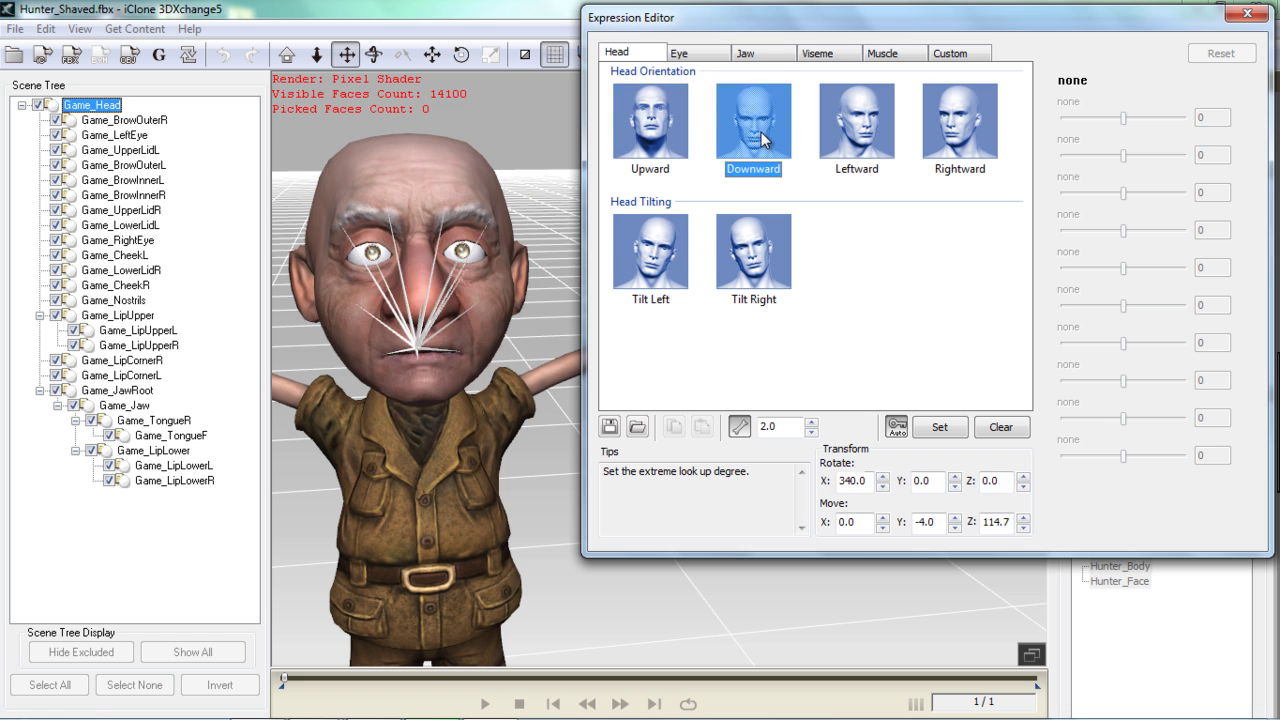
Check the eye expressions for both eyes together and for the left and right eye separately.
click(708, 55)
click(675, 135)
click(735, 140)
click(780, 250)
click(877, 263)
click(866, 358)
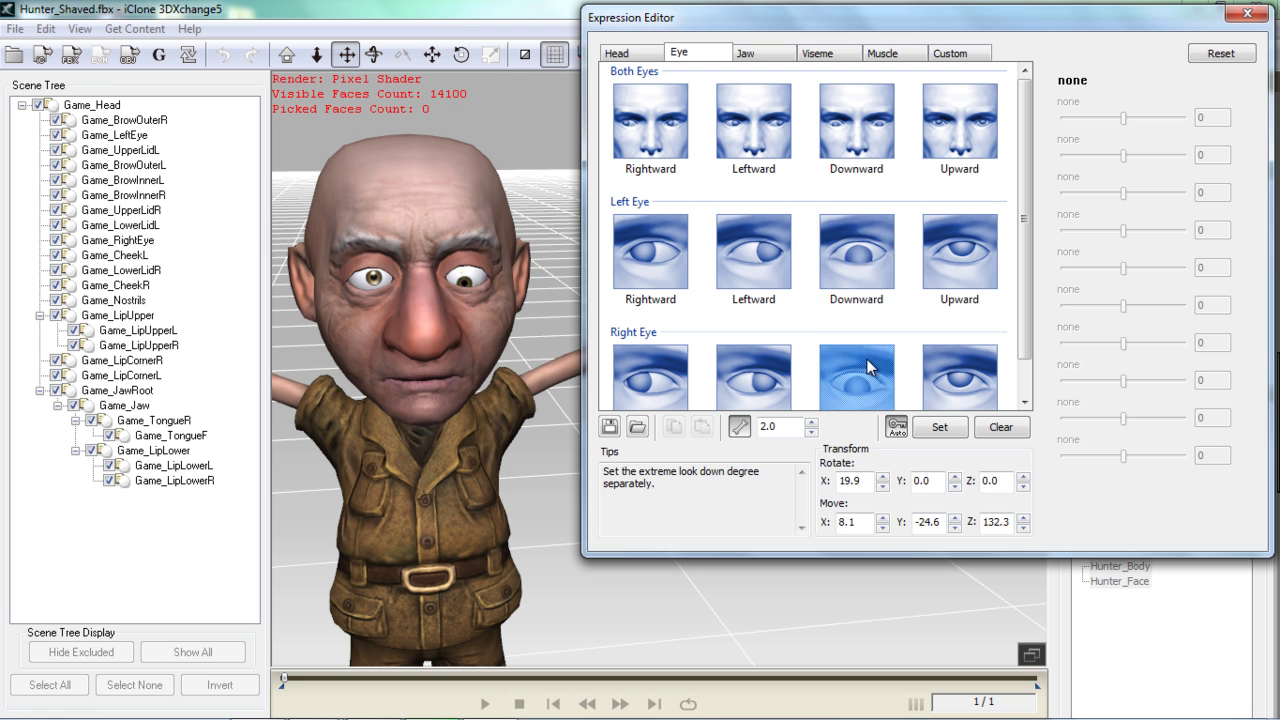
click(773, 366)
scroll(857, 123, down, 1)
click(857, 123)
scroll(680, 100, up, 1)
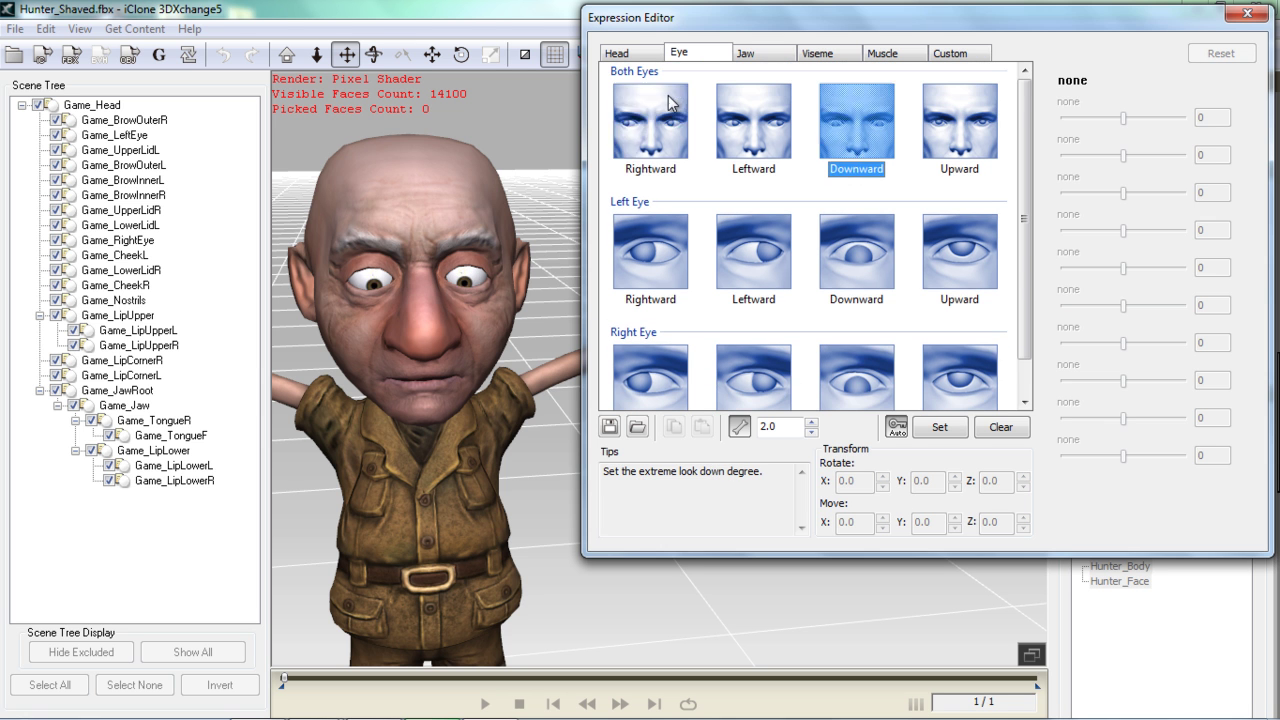
click(666, 96)
Check the Drop Jaw, Leftward and Rightward expressions of the jaw's combined rotate and move group.
click(757, 57)
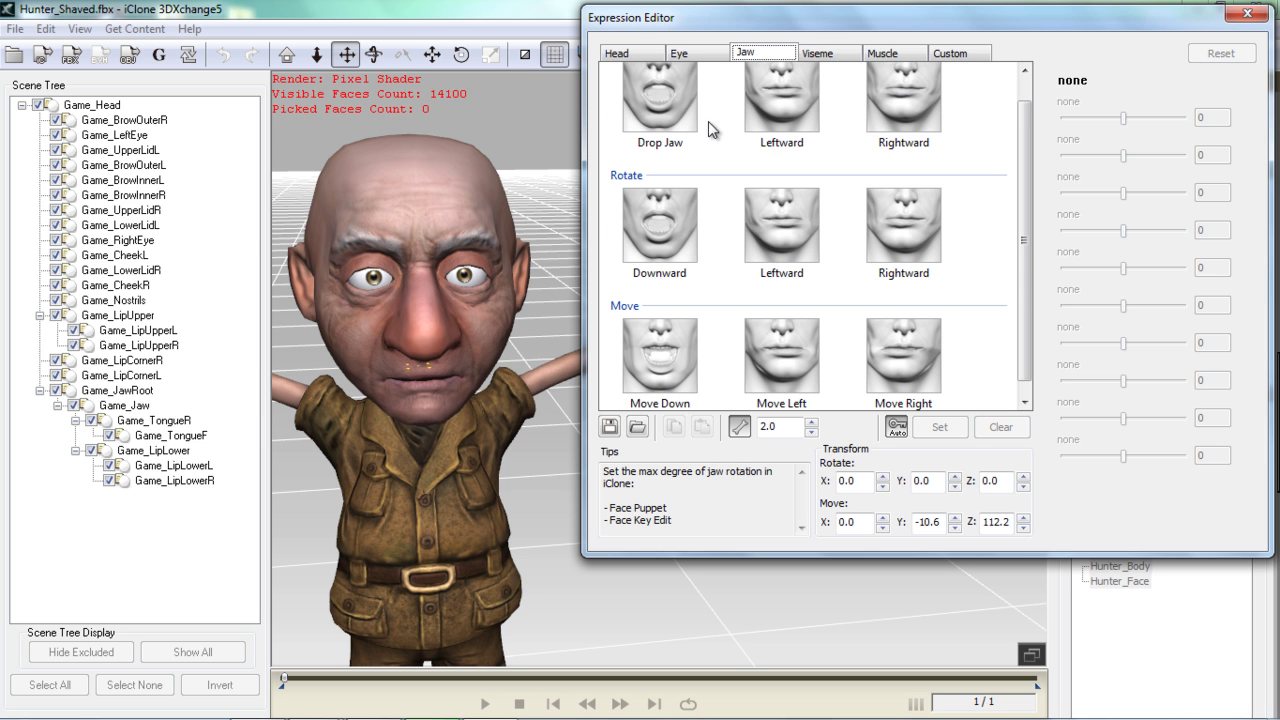
scroll(1027, 195, up, 1)
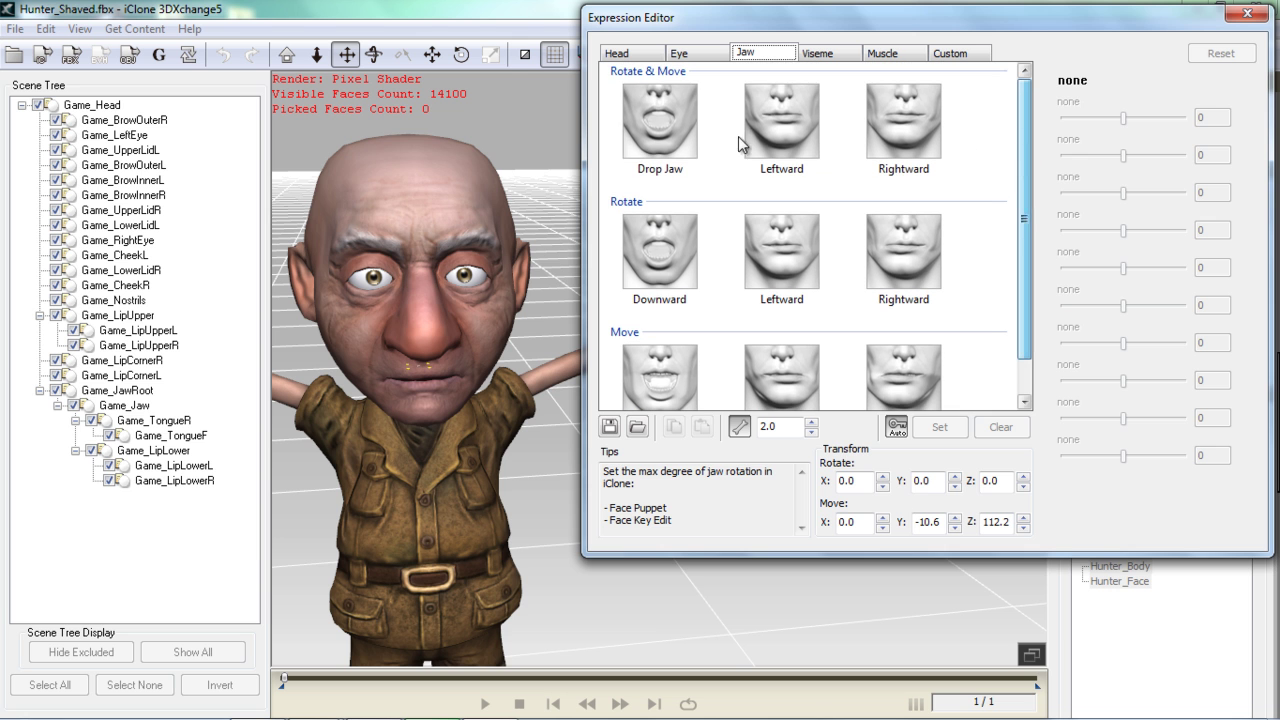
click(663, 140)
click(765, 123)
click(903, 122)
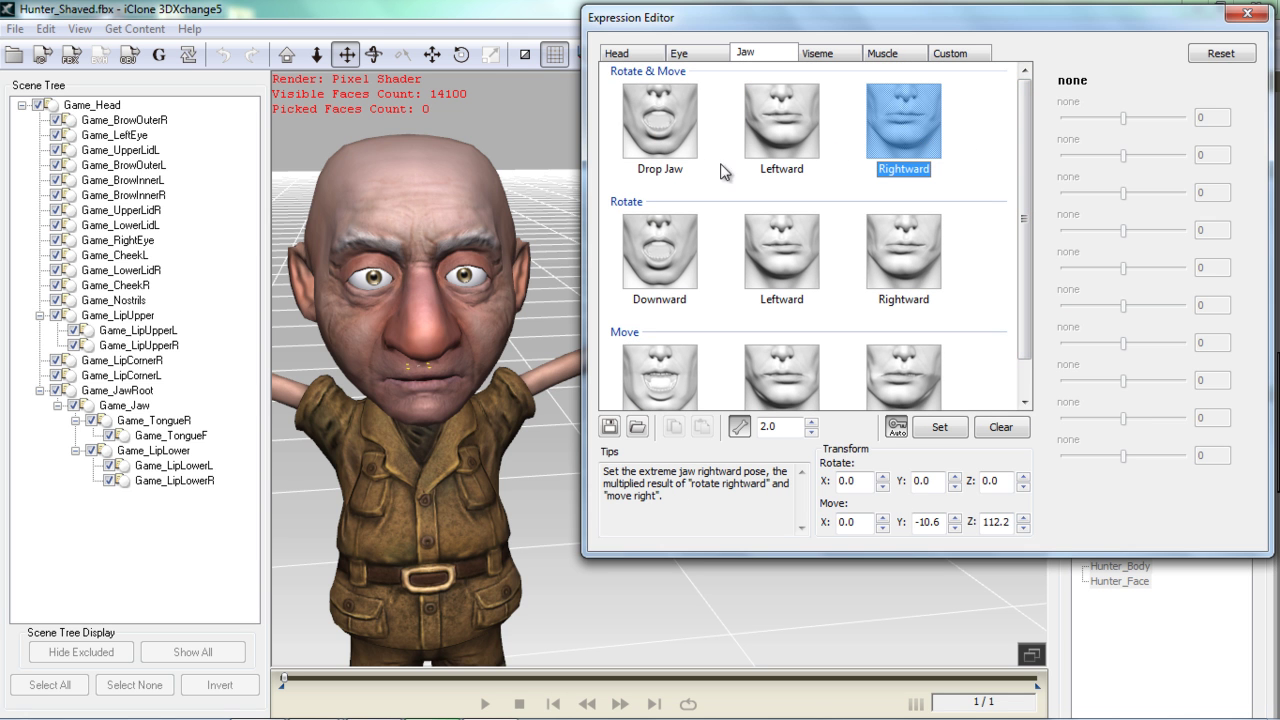
Define the Drop Jaw expression by moving the Game_JawRoot bone down to a Z position of about 106.1.
click(660, 135)
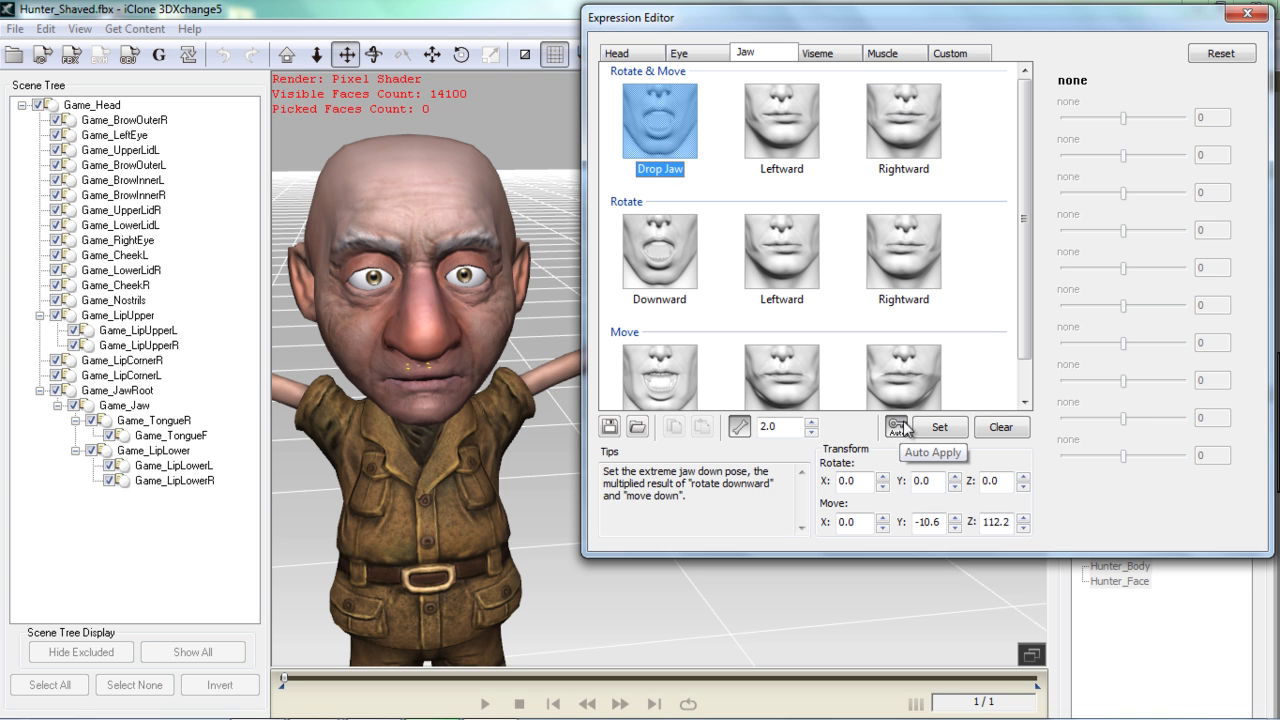
click(117, 390)
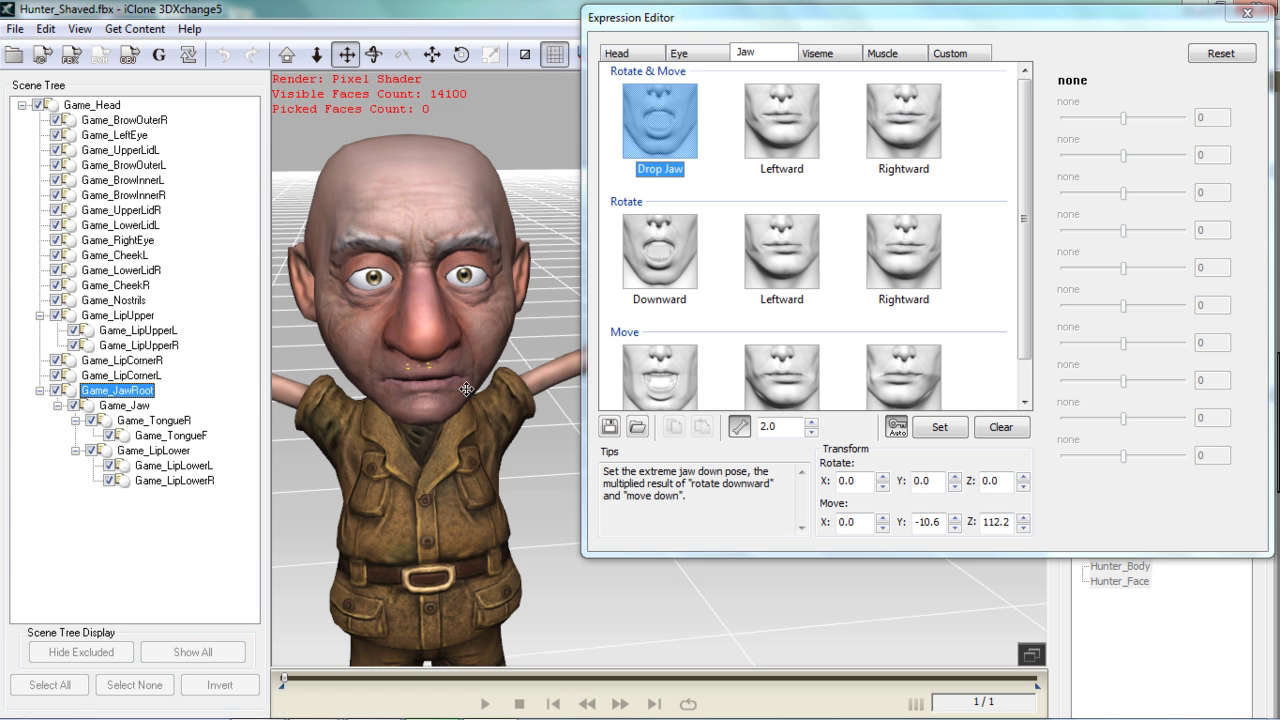
key(w)
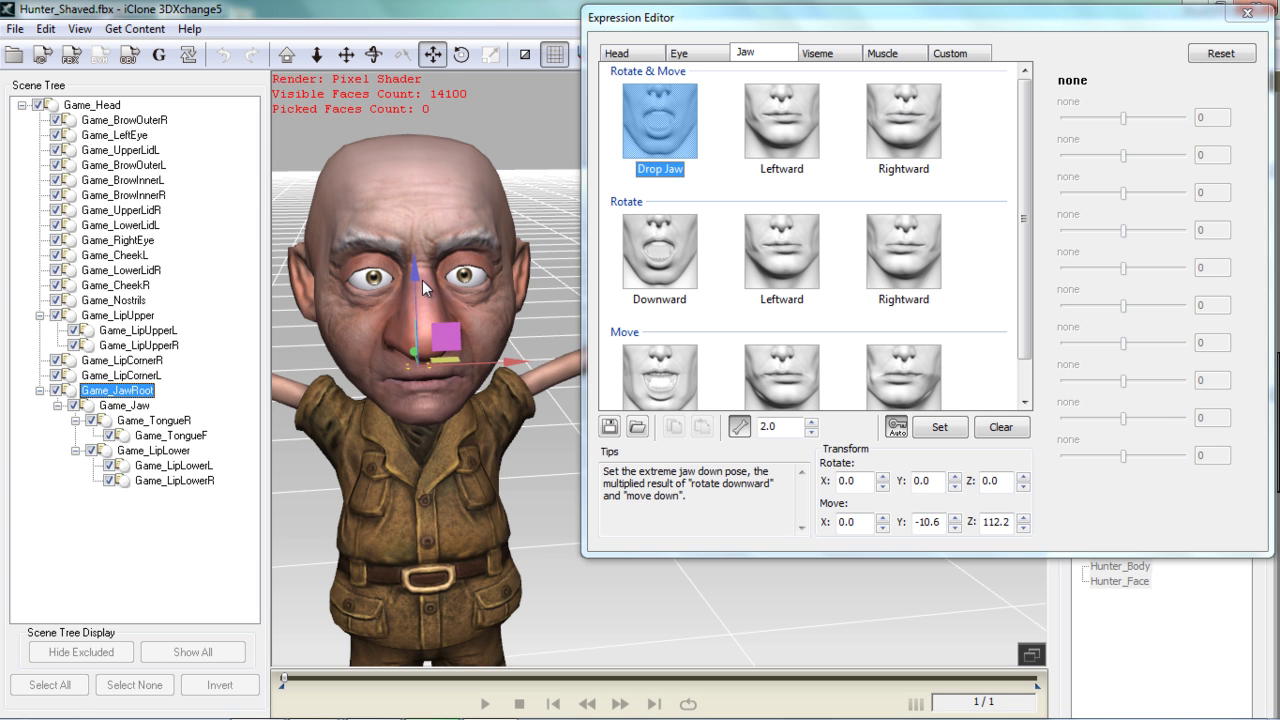
drag(415, 273, 416, 304)
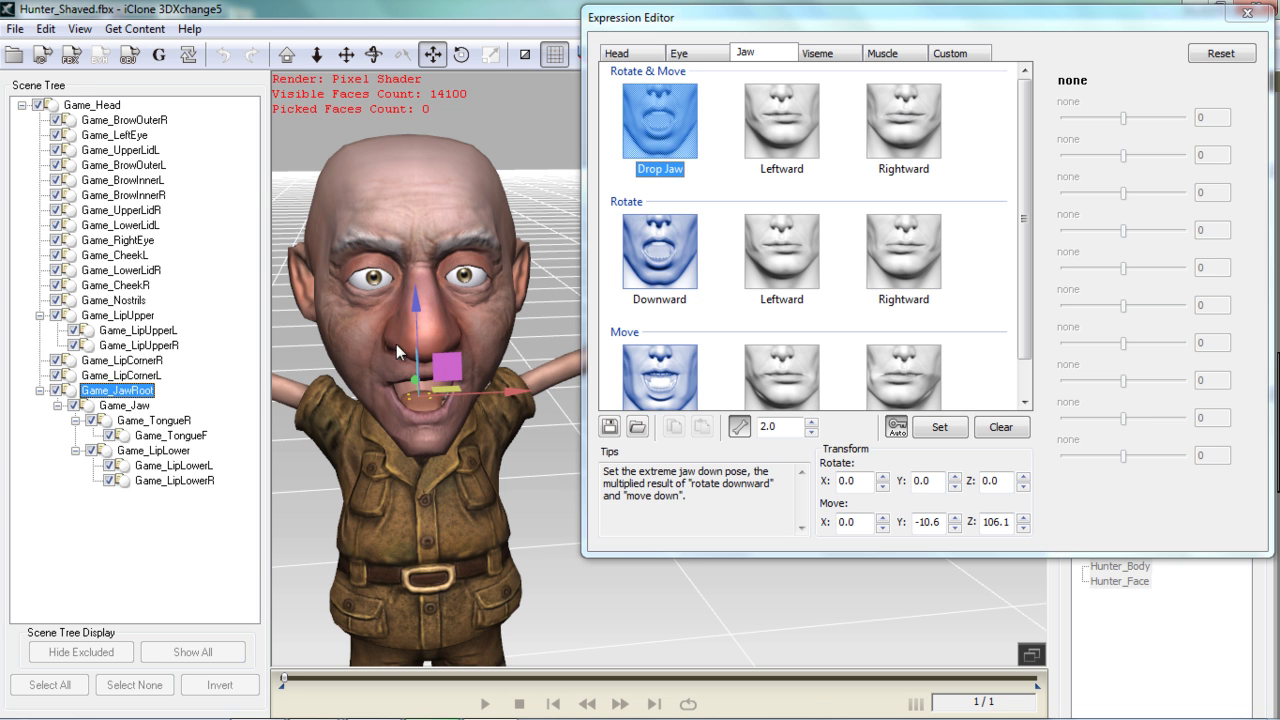
scroll(479, 480, down, 3)
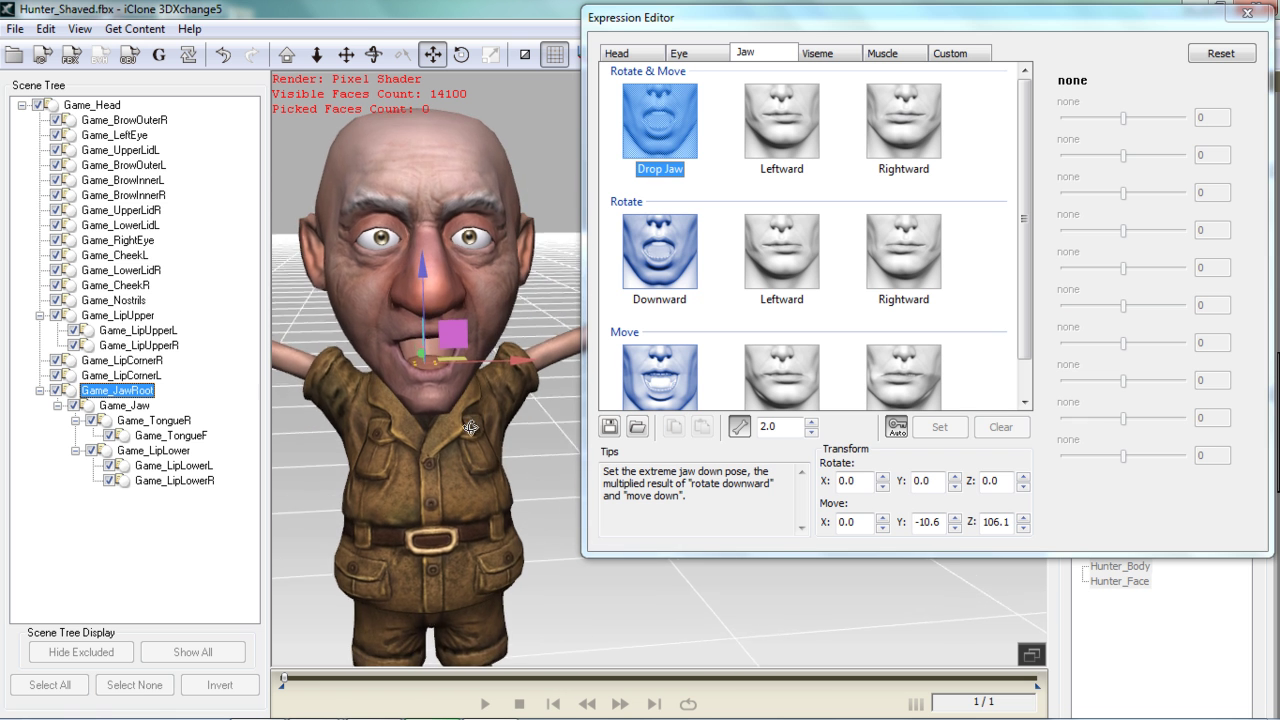
Define the combined Leftward jaw expression by moving the Game_JawRoot bone sideways toward the character's left.
click(790, 136)
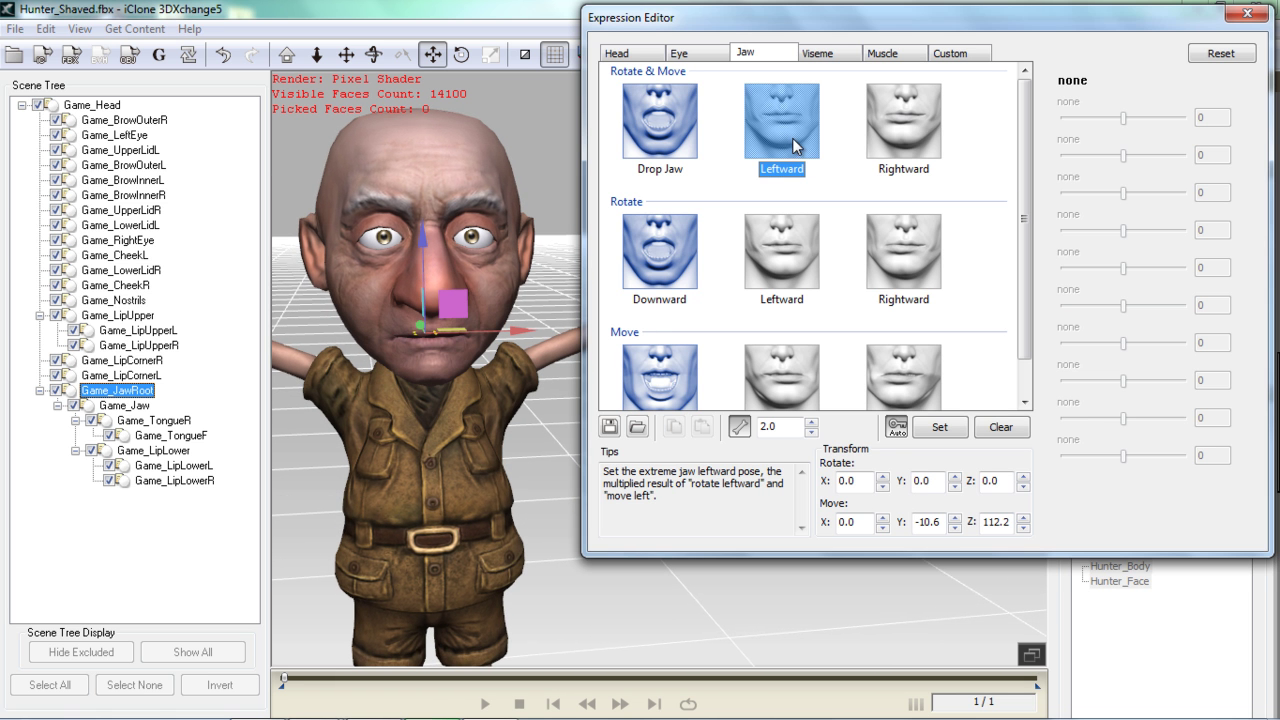
drag(479, 327, 536, 329)
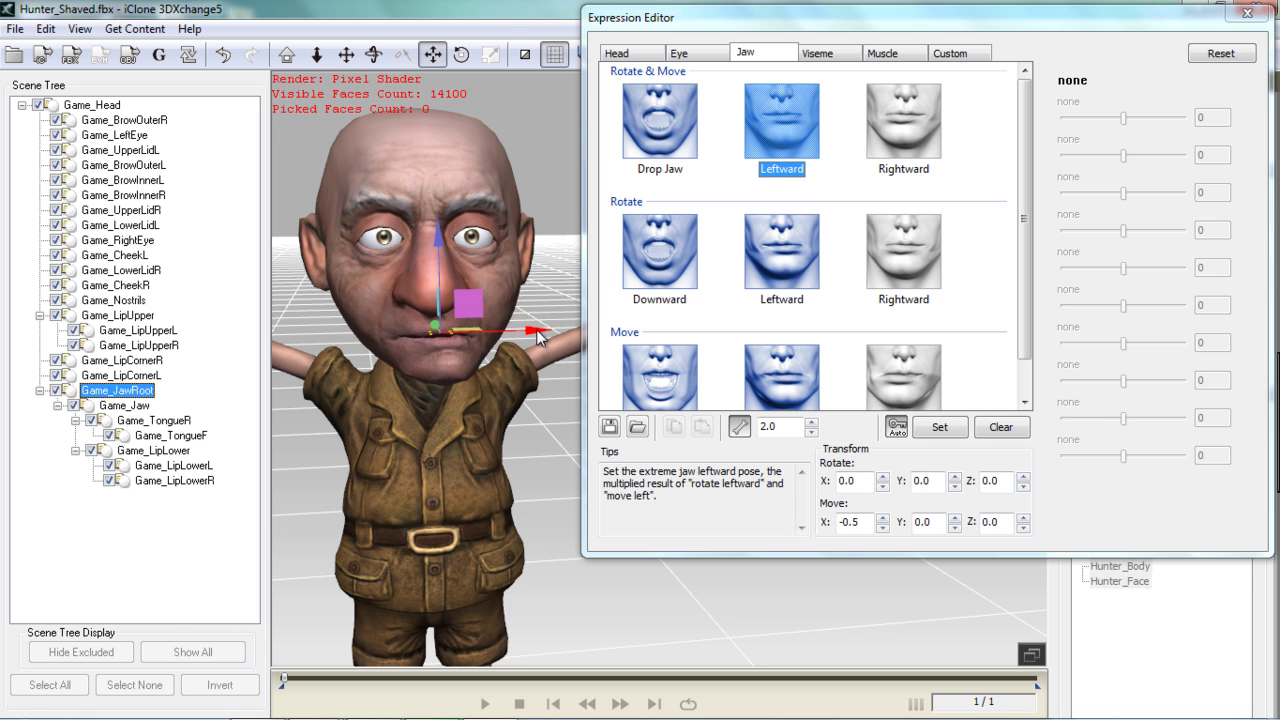
Define the combined Rightward jaw expression by moving the Game_JawRoot bone toward the character's right, and preview all three combined jaw expressions.
key(Right)
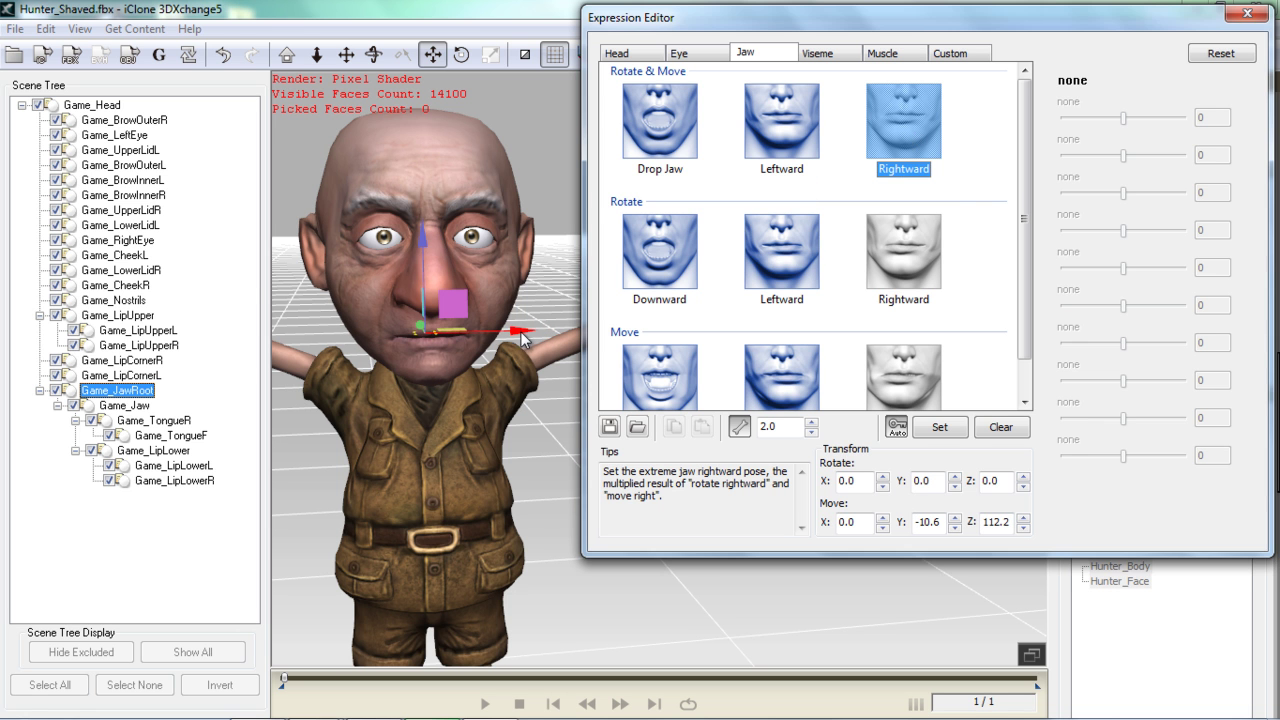
click(675, 126)
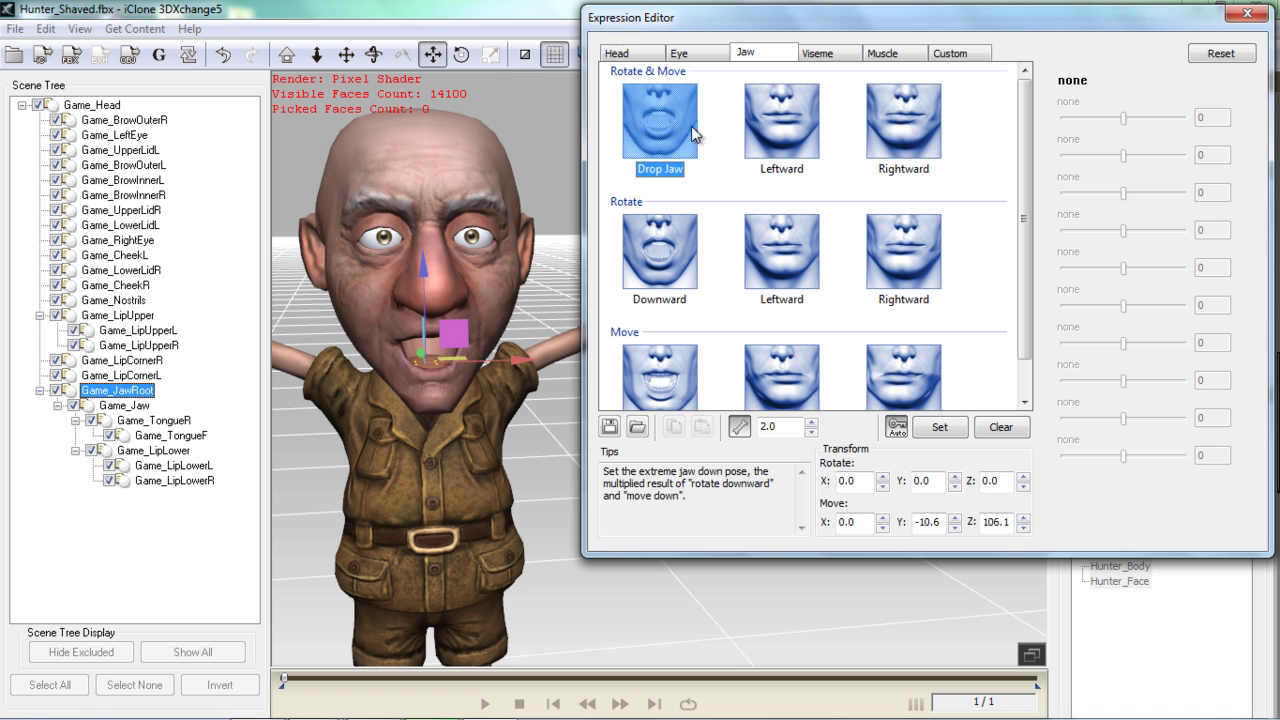
click(783, 130)
click(903, 125)
Check the jaw's separate Rotate and Move expressions for the downward, leftward and rightward poses.
click(872, 273)
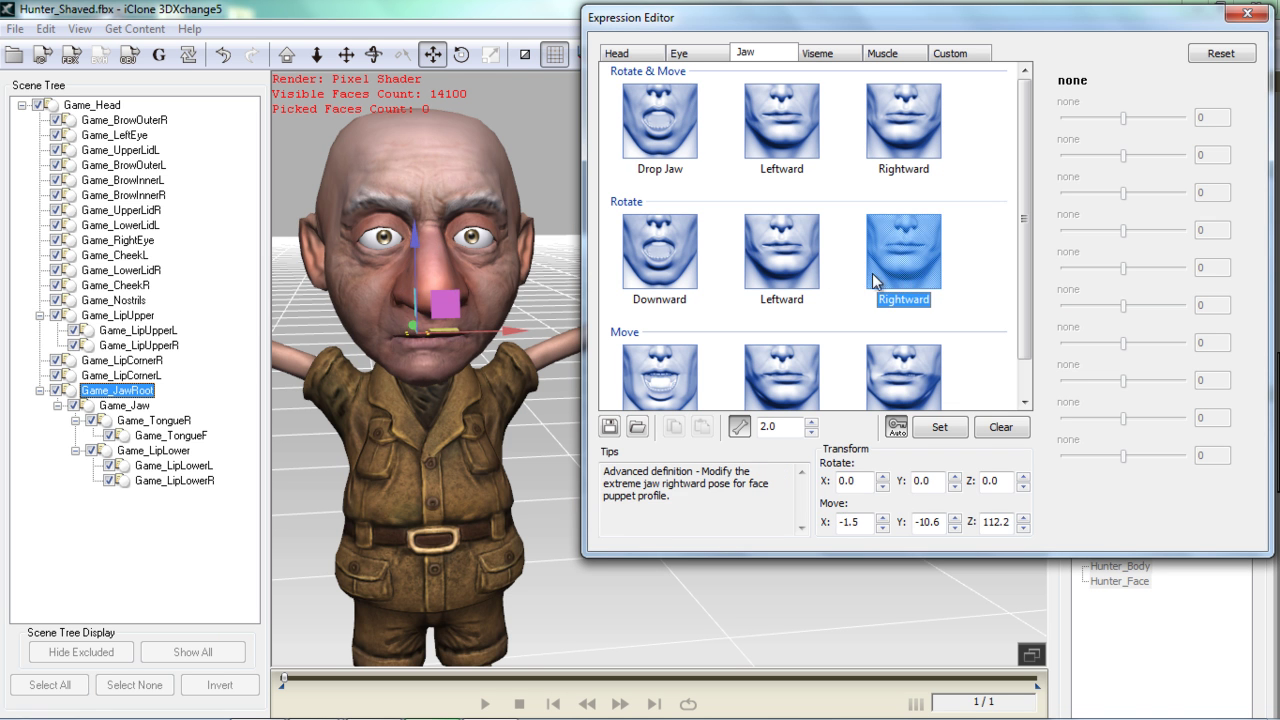
click(790, 261)
click(680, 258)
click(665, 375)
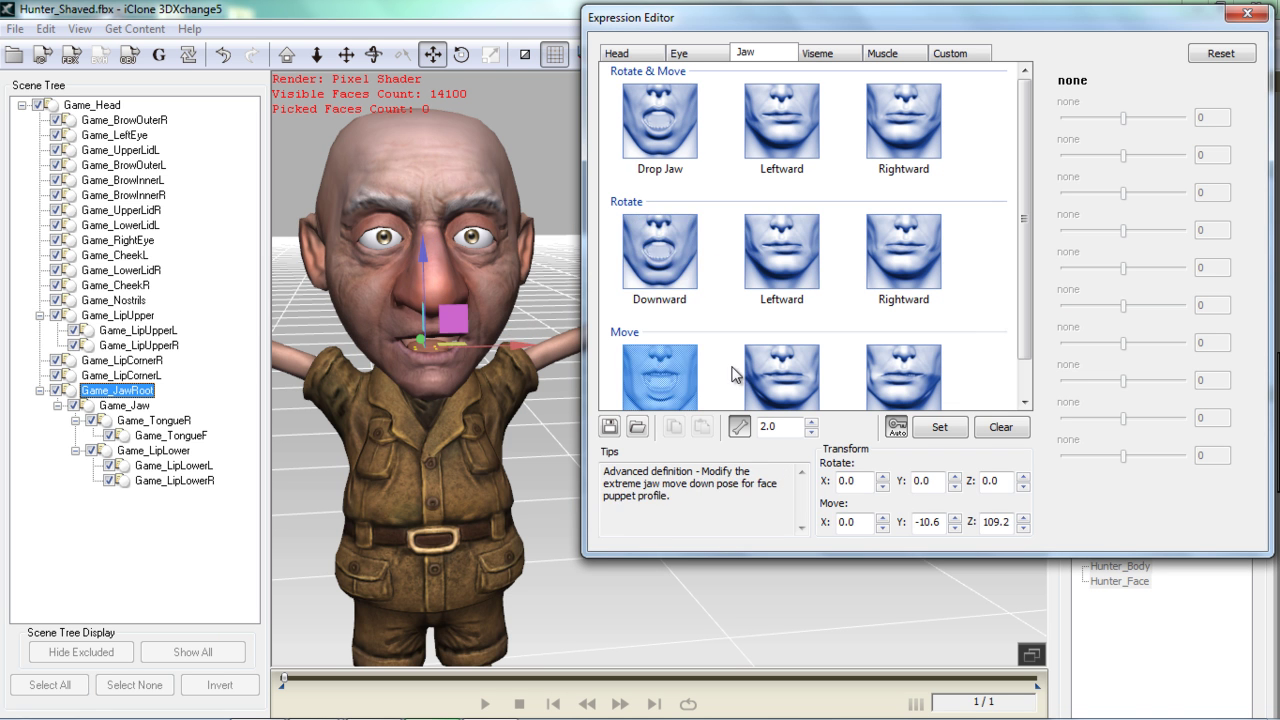
scroll(745, 365, down, 1)
click(790, 357)
click(892, 350)
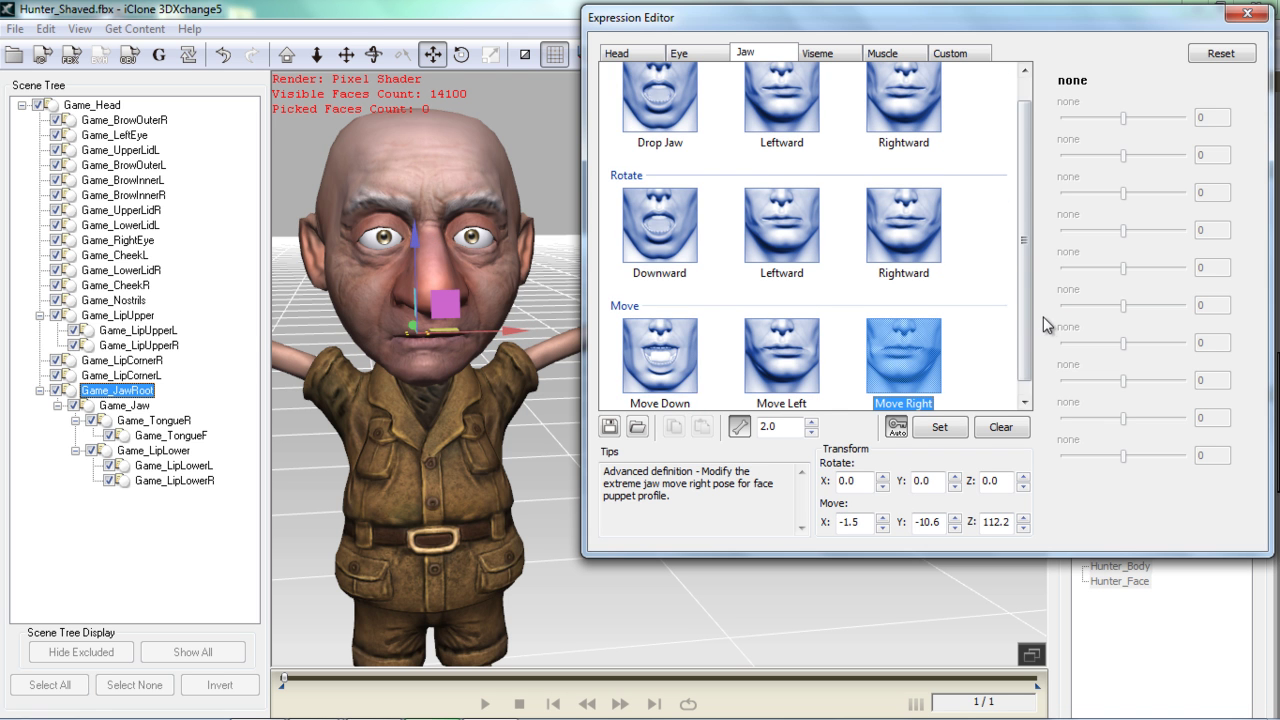
scroll(1026, 310, up, 1)
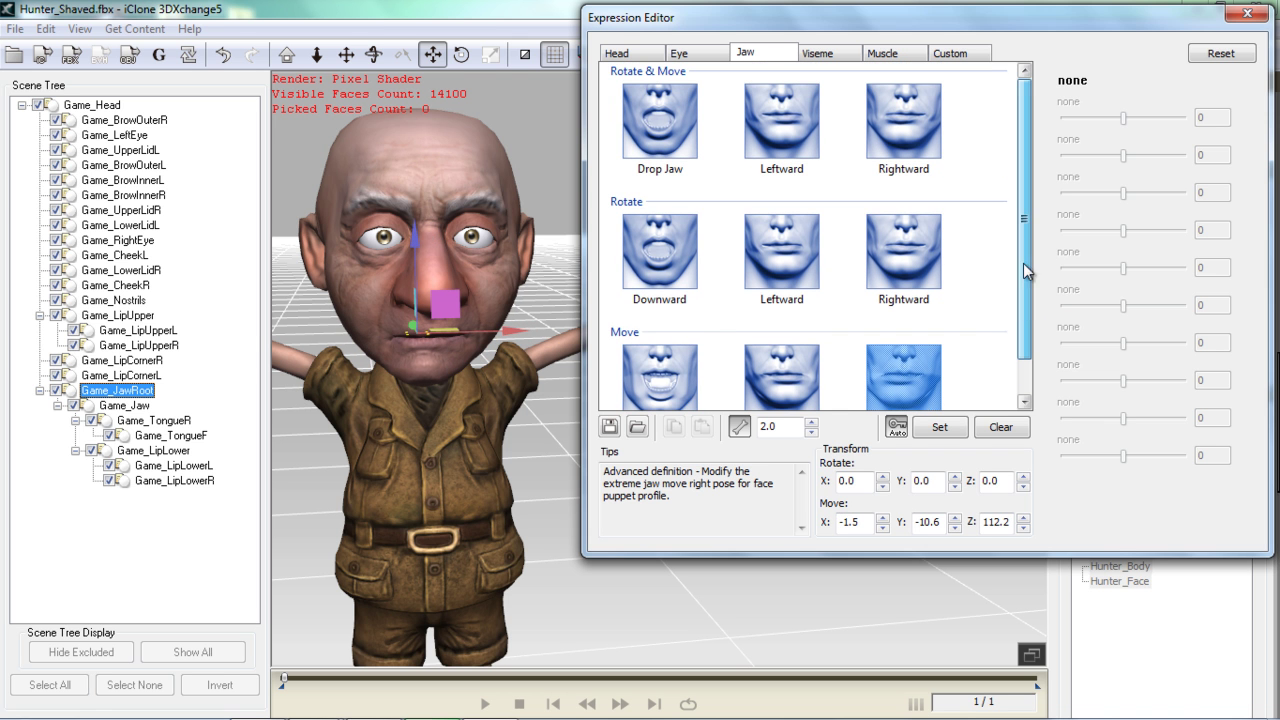
Start the W.OO viseme by moving the Game_LipCornerR bone inward to an X position of about -5.1.
click(843, 55)
click(505, 455)
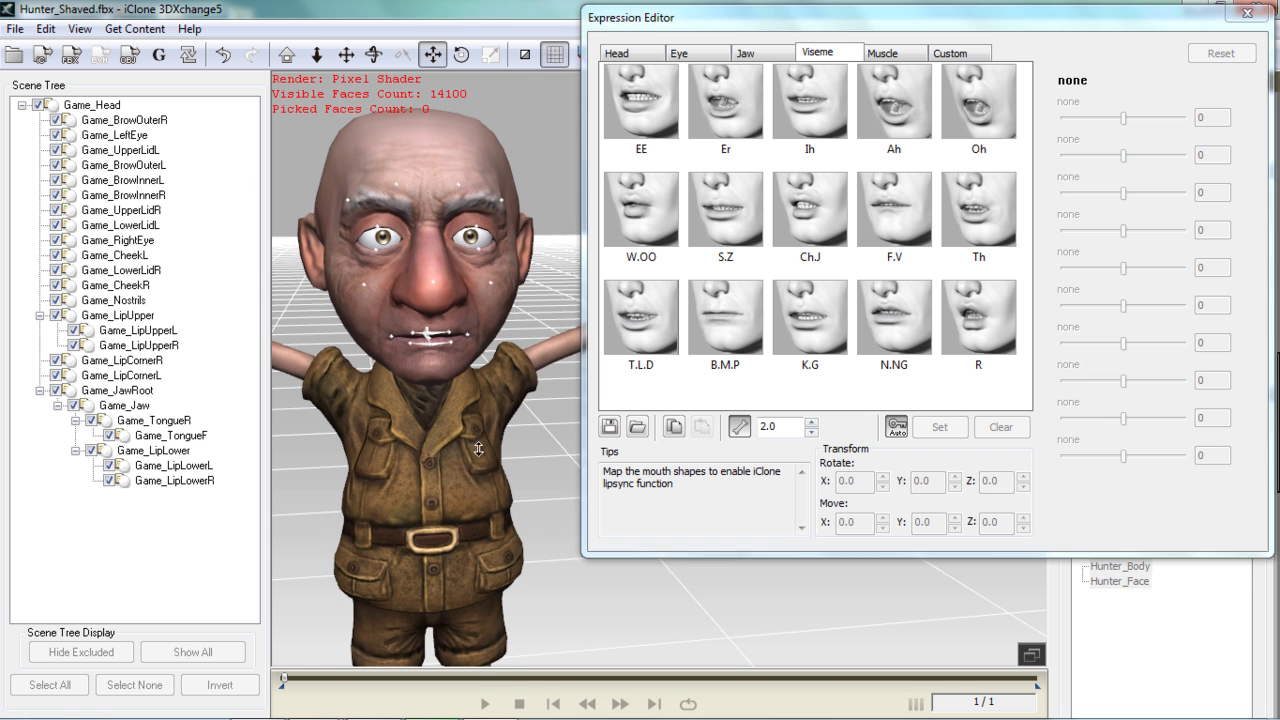
scroll(505, 455, up, 5)
mouse_move(505, 455)
right_down()
mouse_move(540, 445)
mouse_move(517, 436)
right_up()
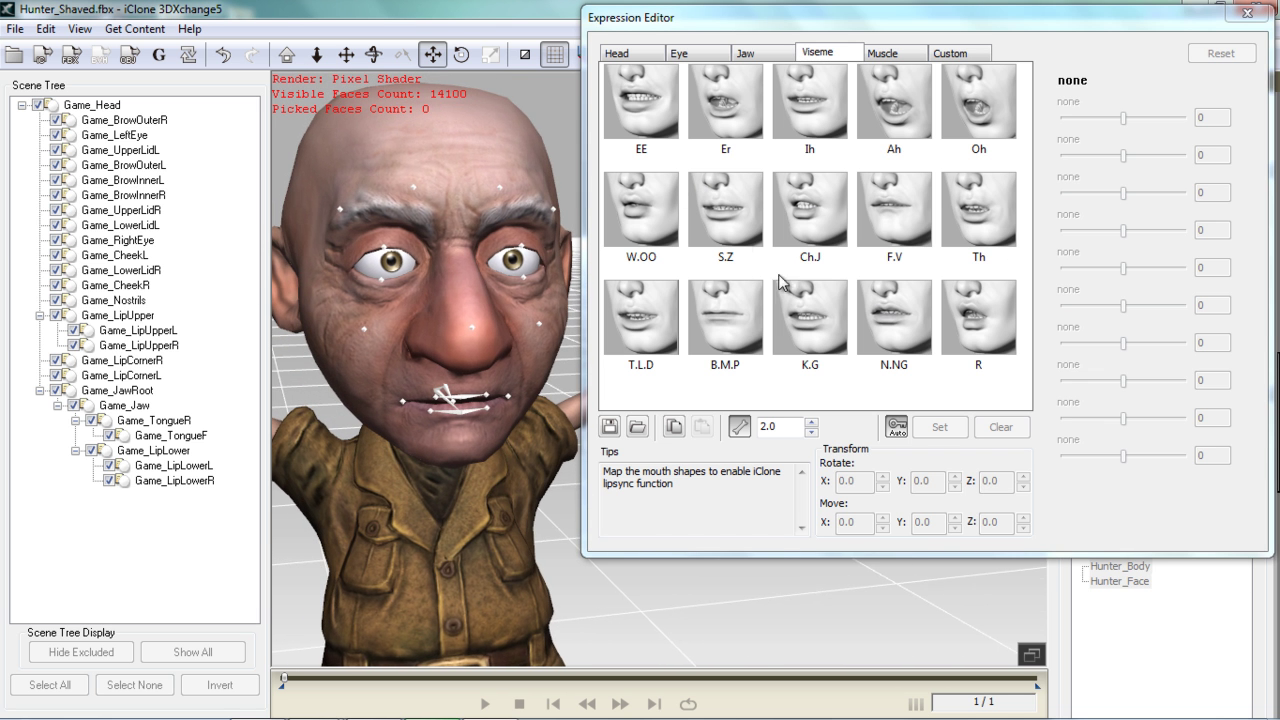
click(647, 211)
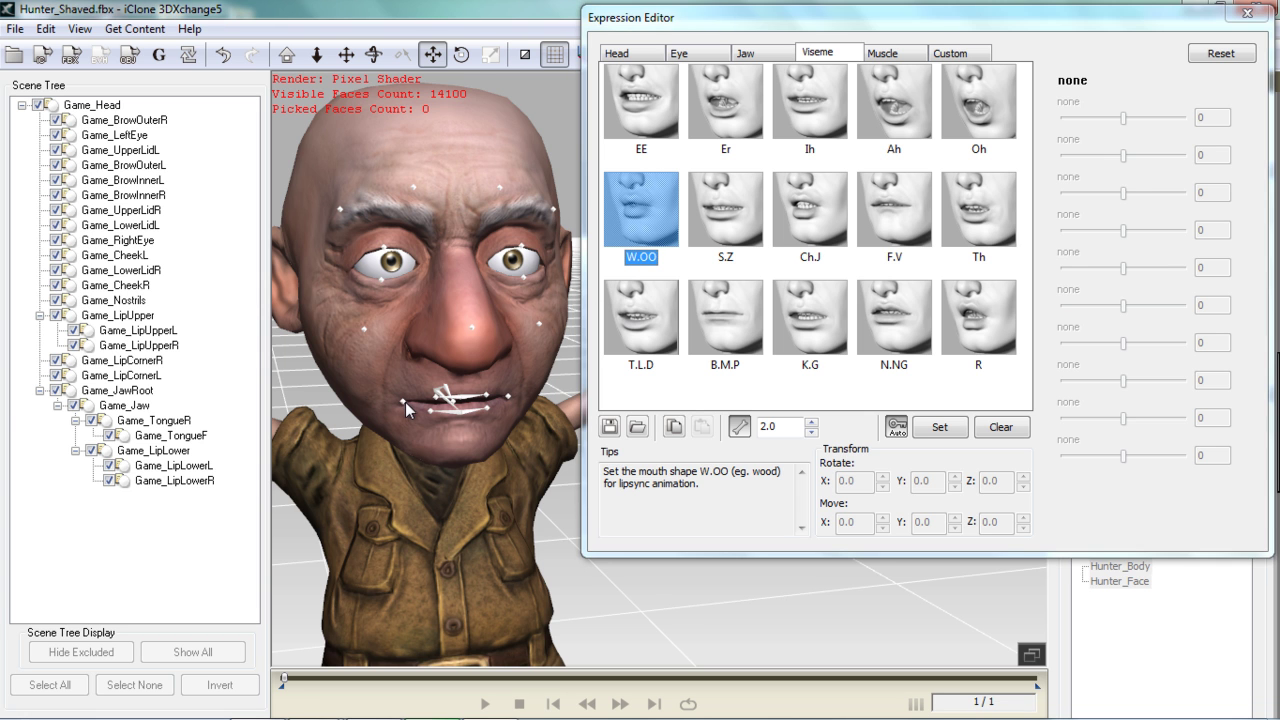
click(404, 402)
drag(500, 403, 506, 402)
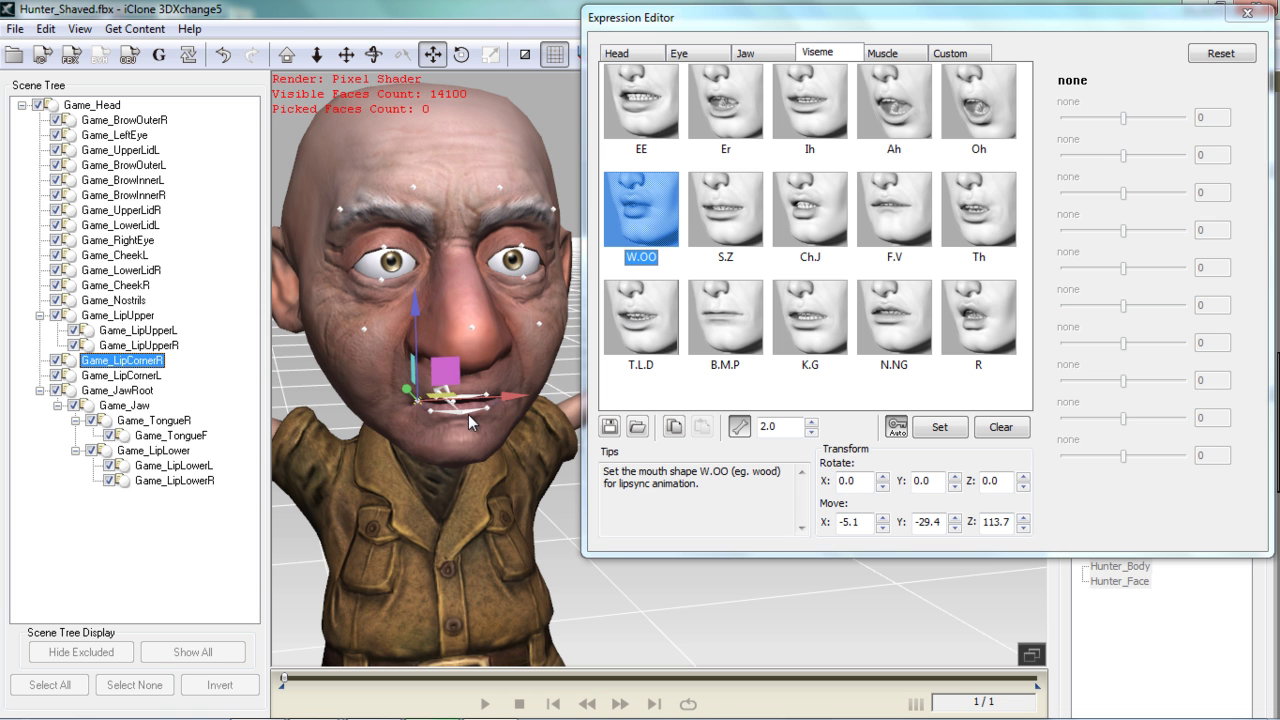
Move the Game_LipCornerL bone inward by about 2.2 along X for the W.OO viseme.
click(472, 414)
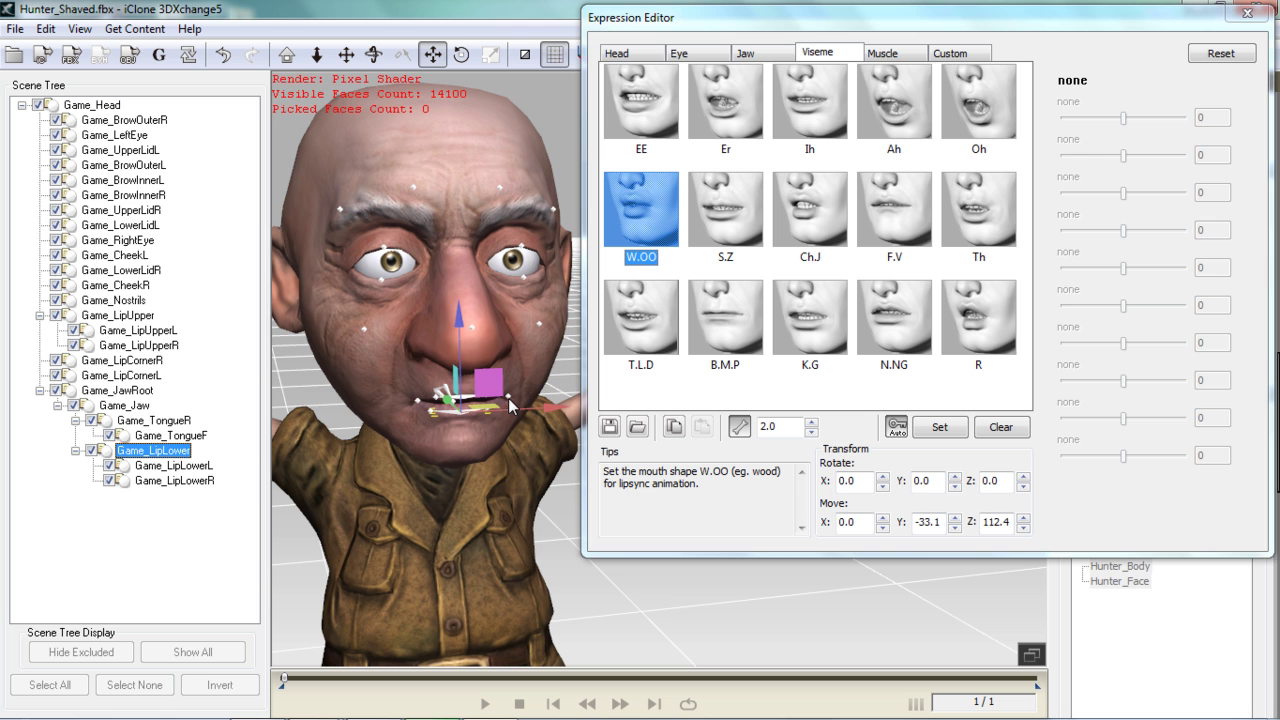
click(509, 400)
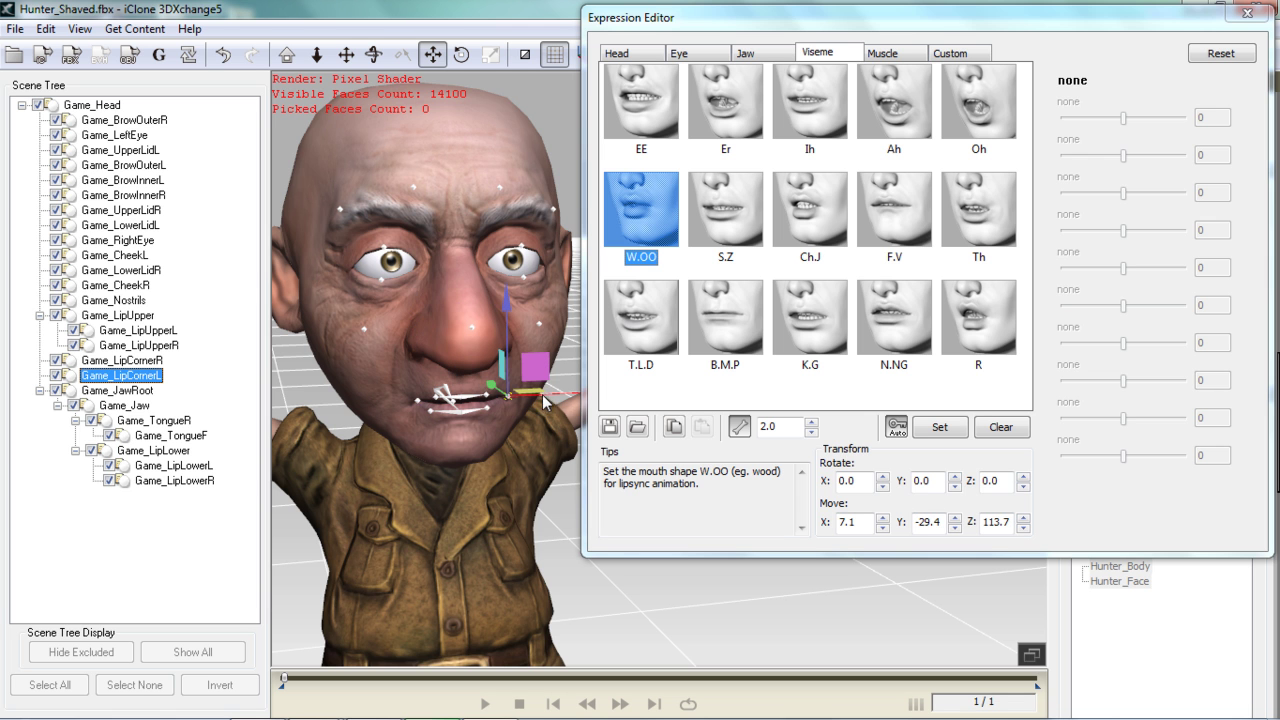
drag(553, 402, 538, 405)
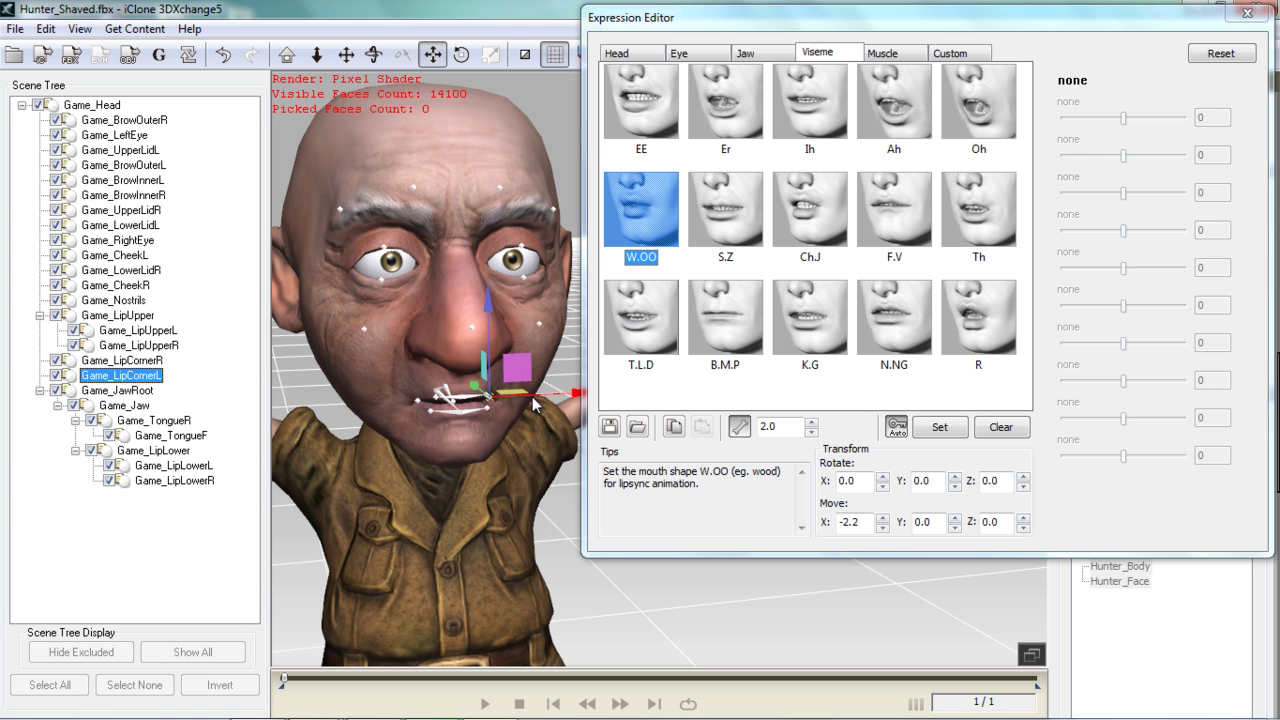
Rotate the Game_LipLower bone about 29.1 degrees around X for the W.OO viseme.
click(470, 416)
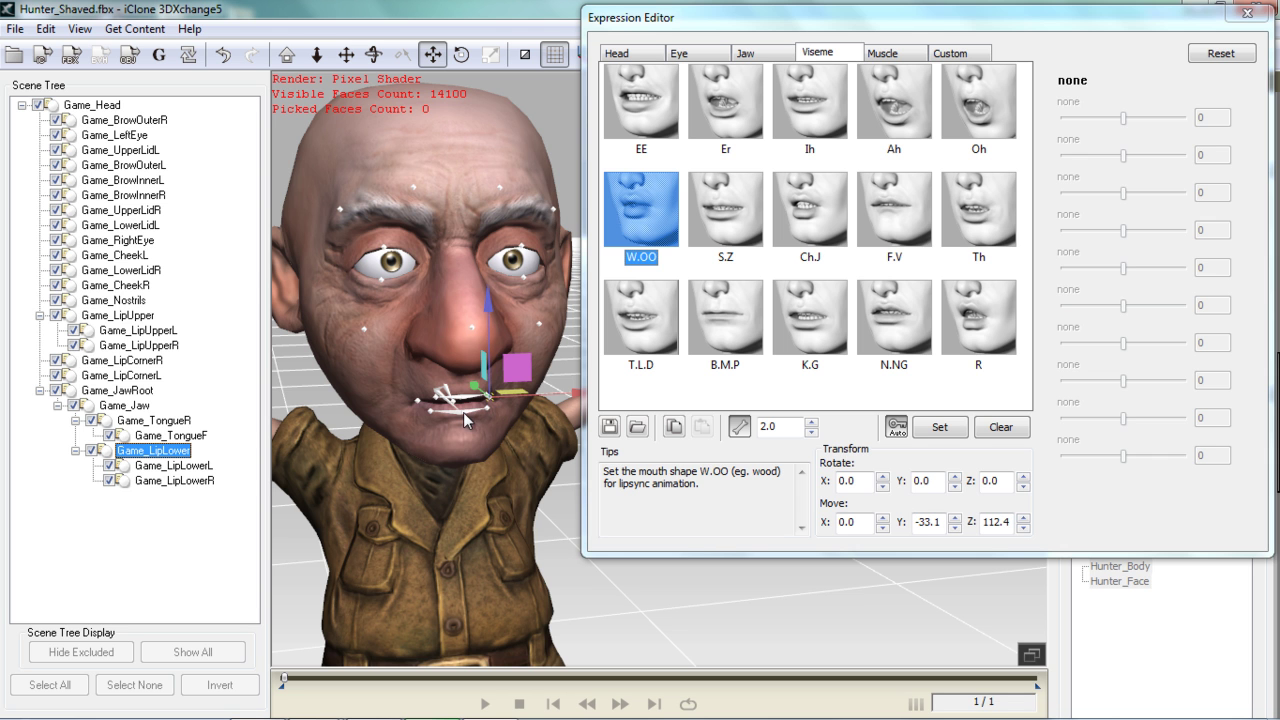
key(e)
drag(474, 380, 478, 405)
key(w)
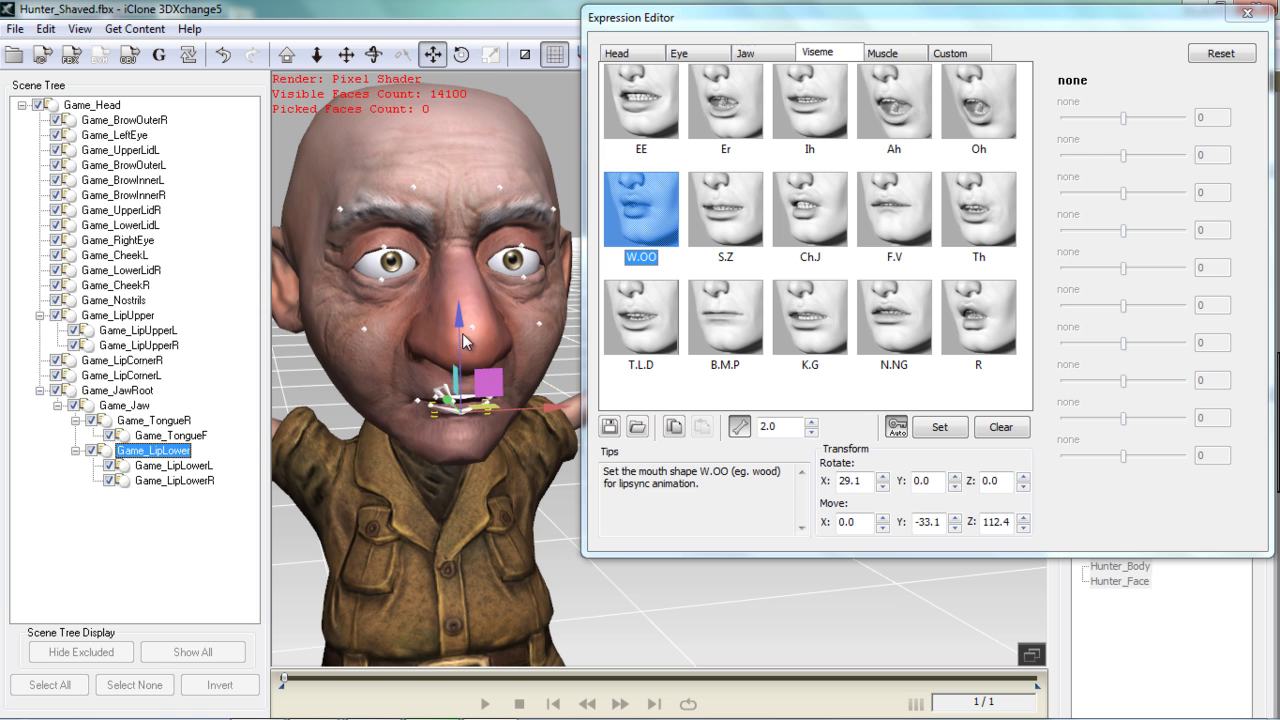
Raise the Game_LipUpper bone to a Z position of about 114.9 and rotate it about -37.8 degrees around X.
click(470, 401)
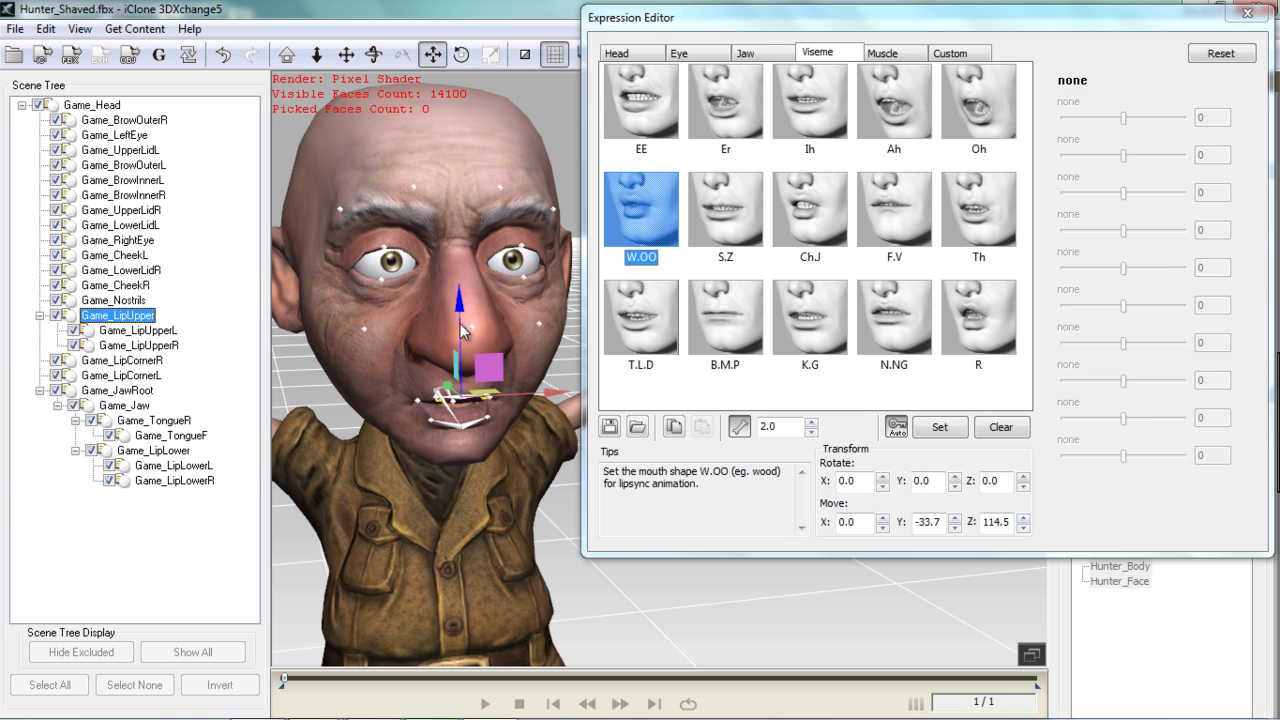
key(e)
drag(484, 400, 481, 363)
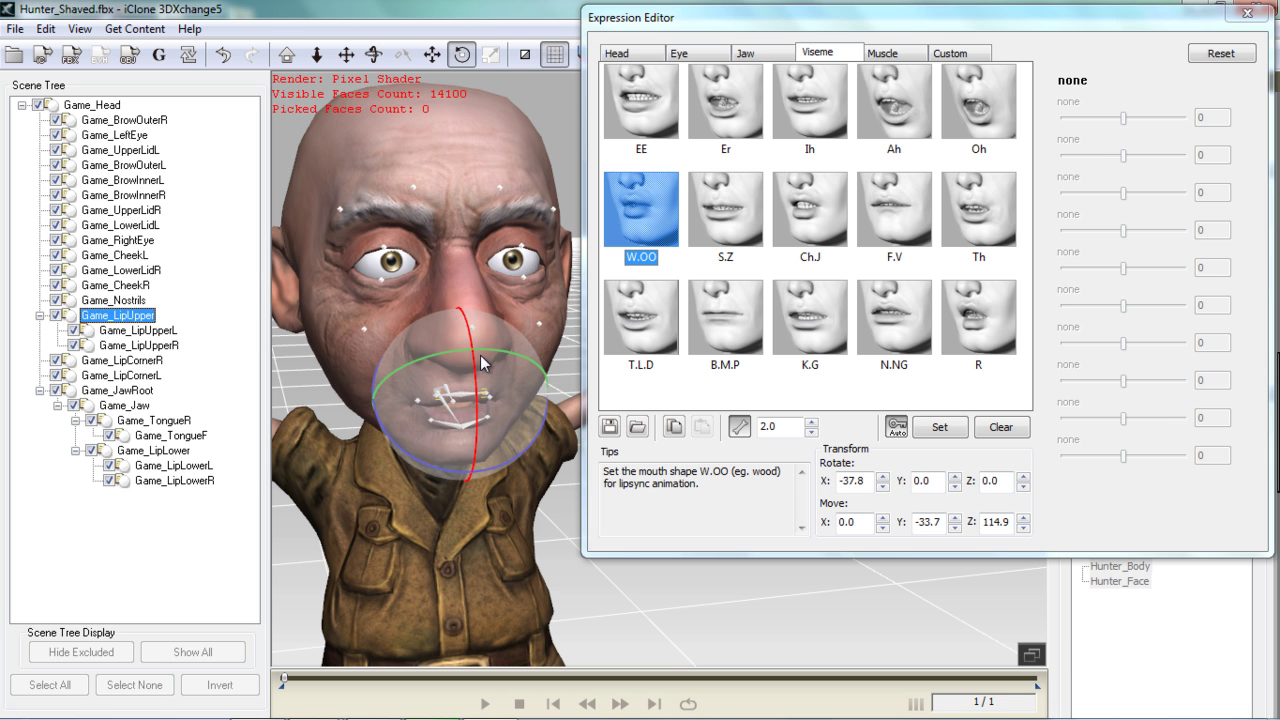
Compare the W.OO mouth shape with the undefined T.L.D and K.G visemes.
click(659, 315)
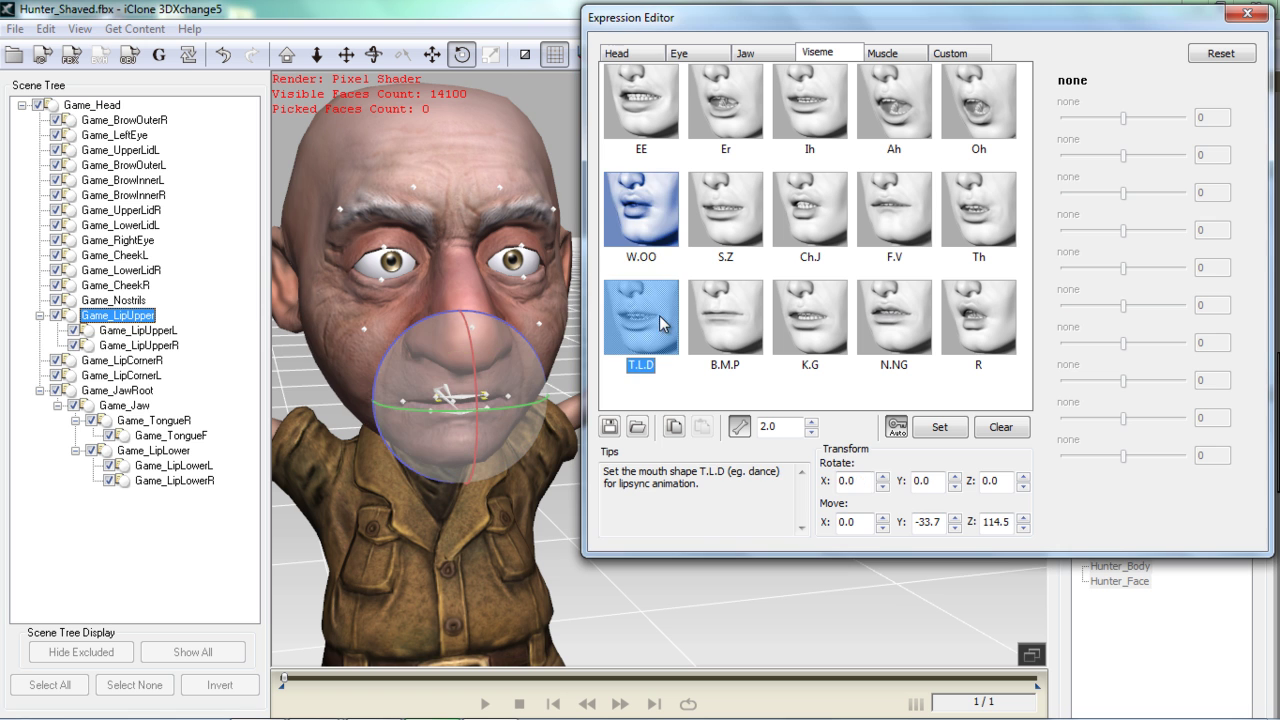
click(640, 255)
click(810, 317)
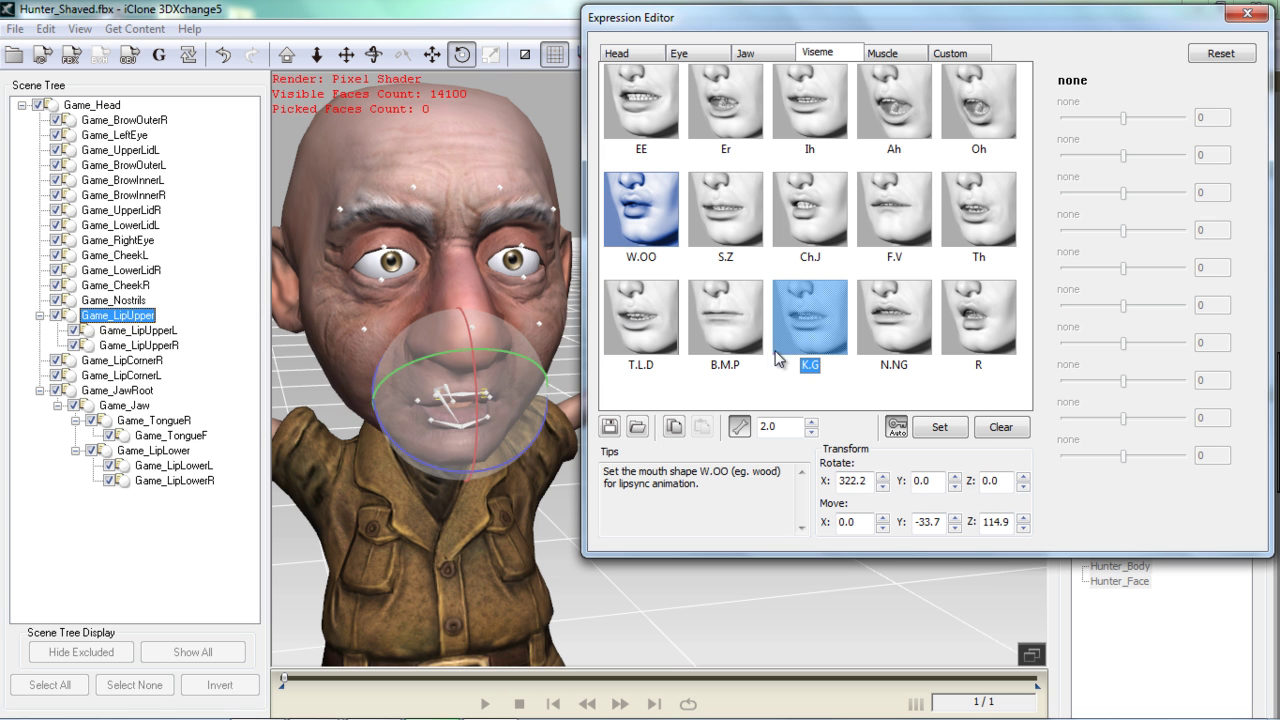
click(403, 403)
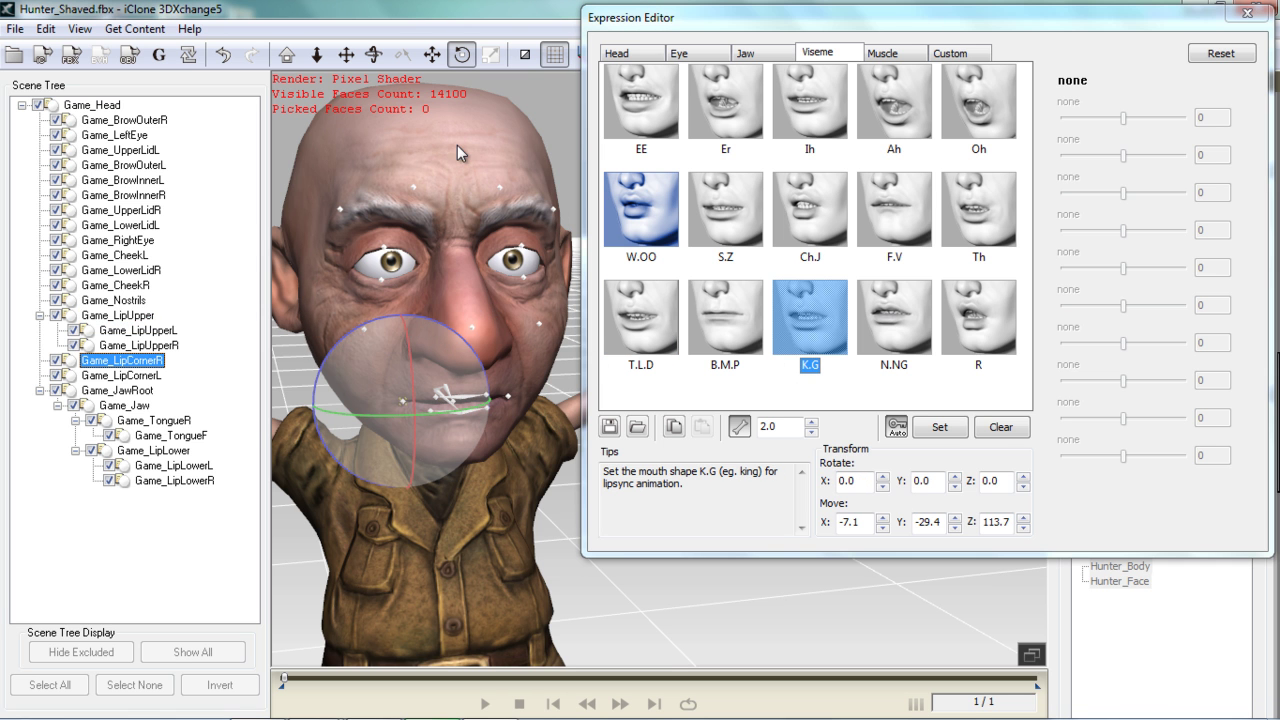
click(498, 188)
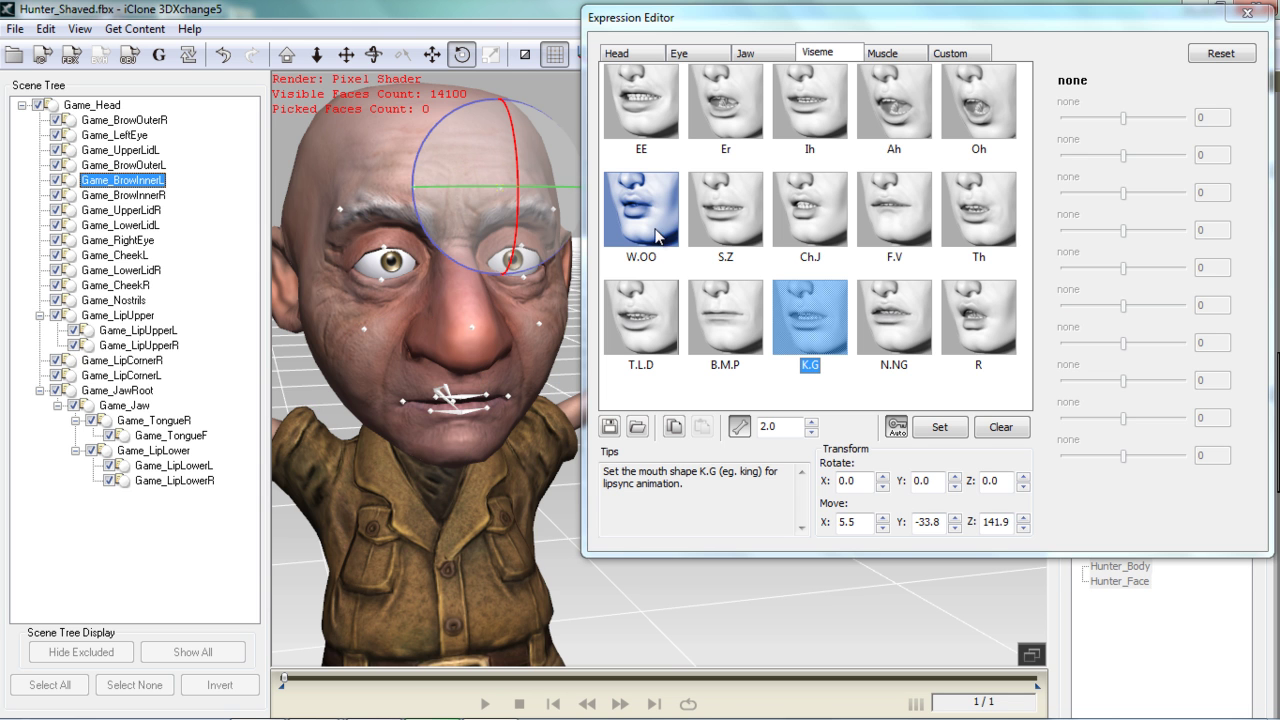
click(655, 255)
click(667, 313)
click(650, 211)
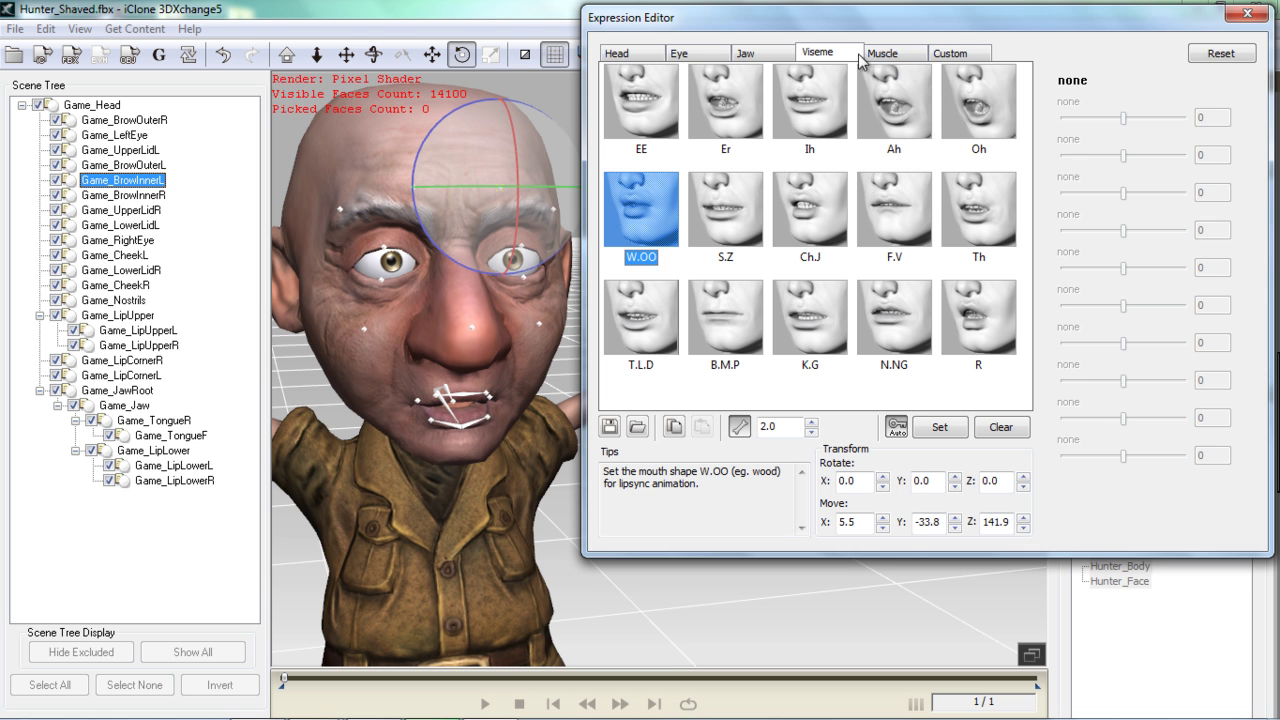
Define the Brow Raise Inner Left muscle expression by raising the Game_BrowInnerL bone to a Z position of about 145.0.
click(893, 58)
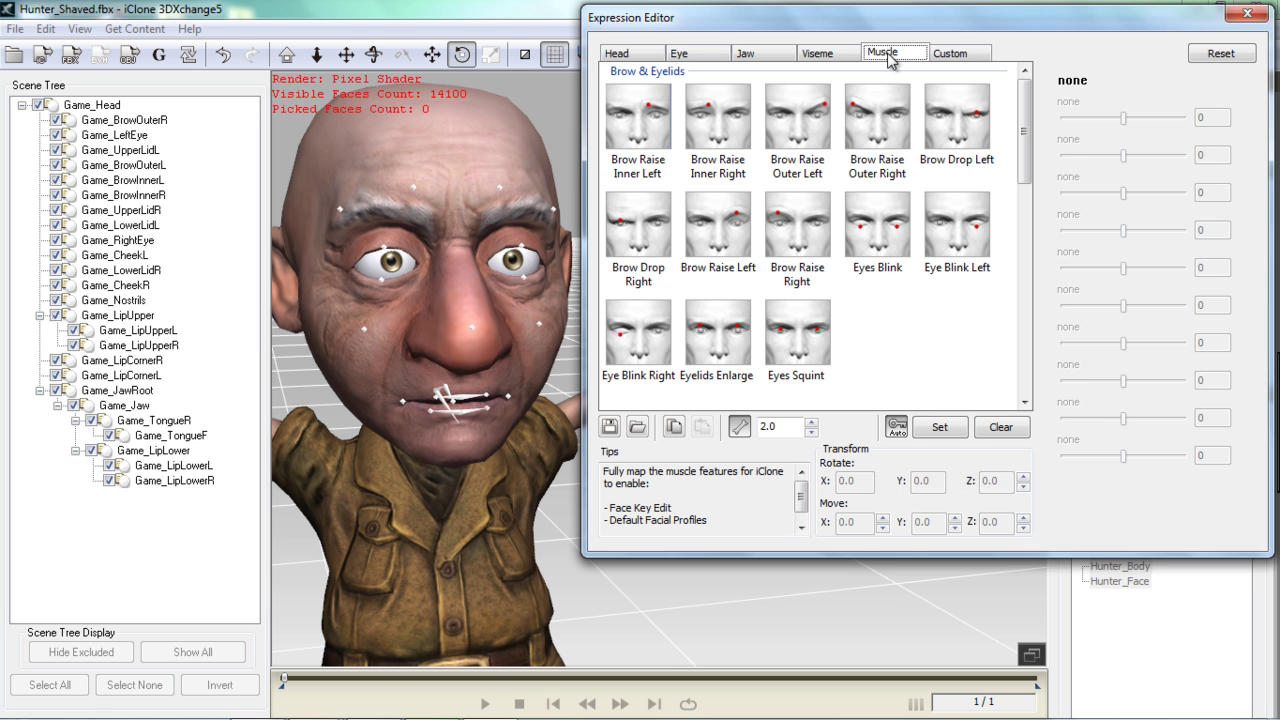
click(646, 124)
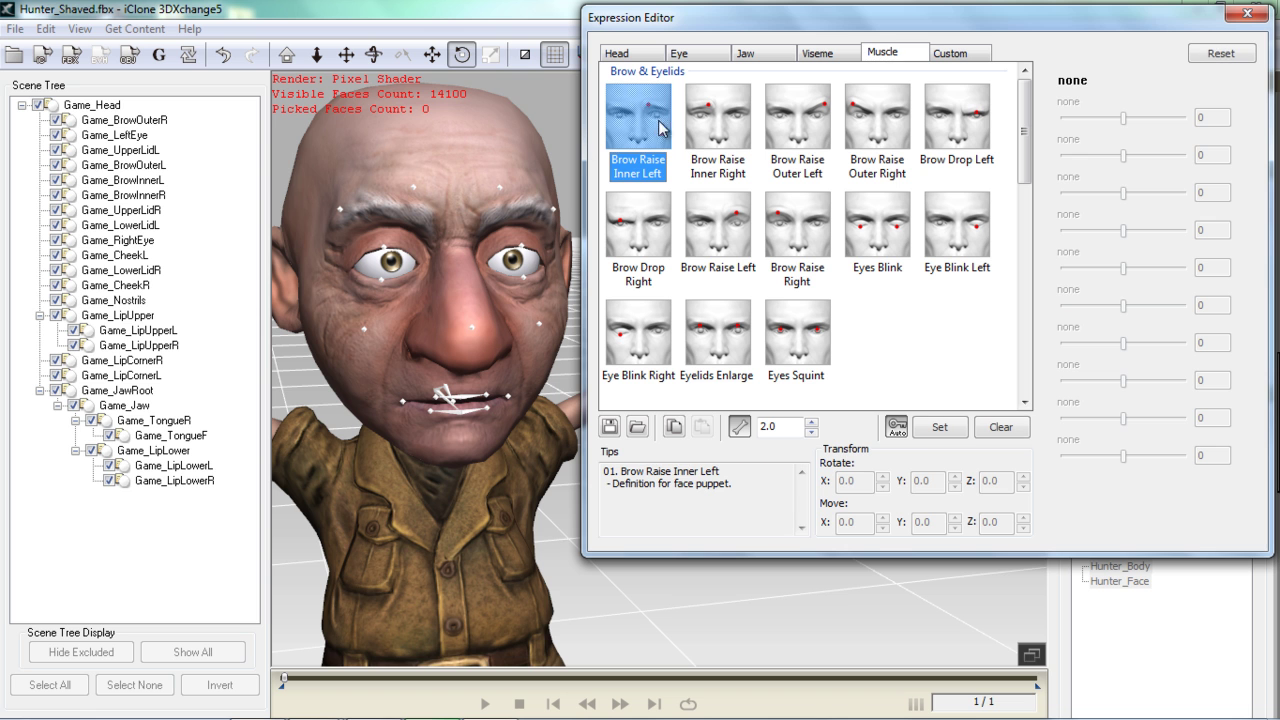
click(500, 190)
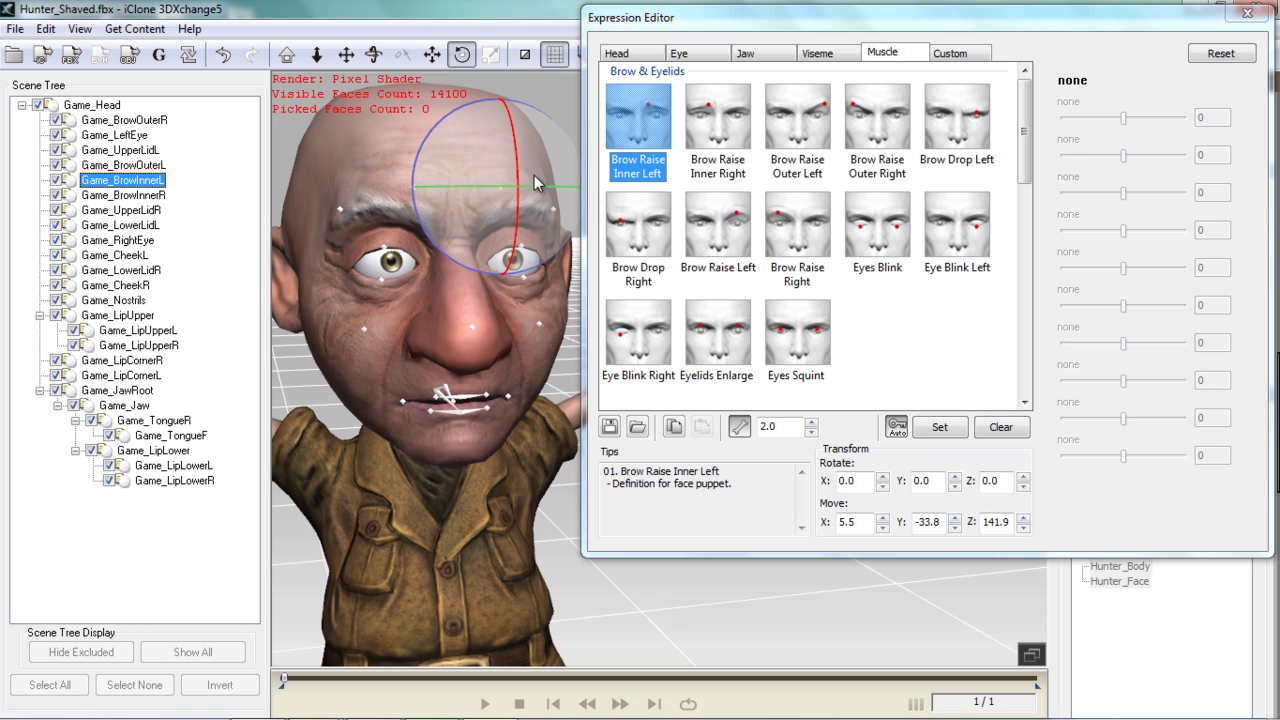
key(w)
drag(498, 110, 501, 83)
Define the Brow Raise Inner Right muscle expression by raising the Game_BrowInnerR bone to a Z position of about 147.0.
click(712, 130)
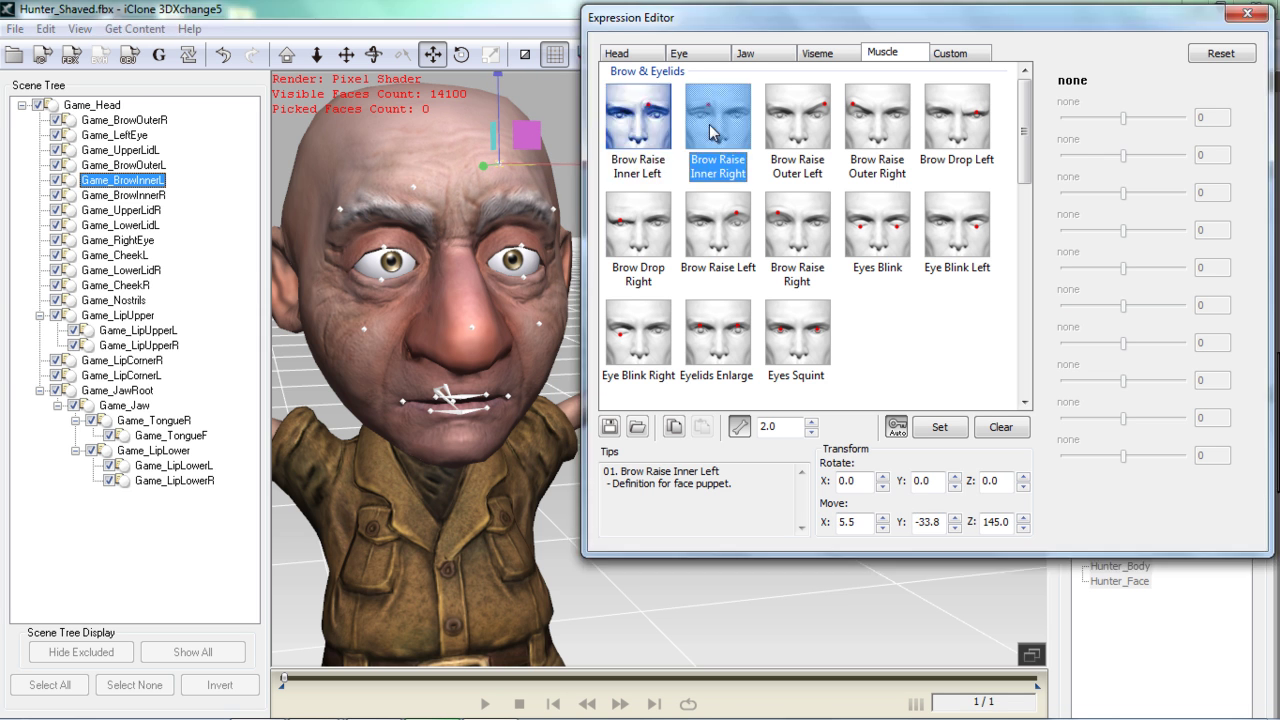
click(414, 186)
drag(411, 91, 410, 58)
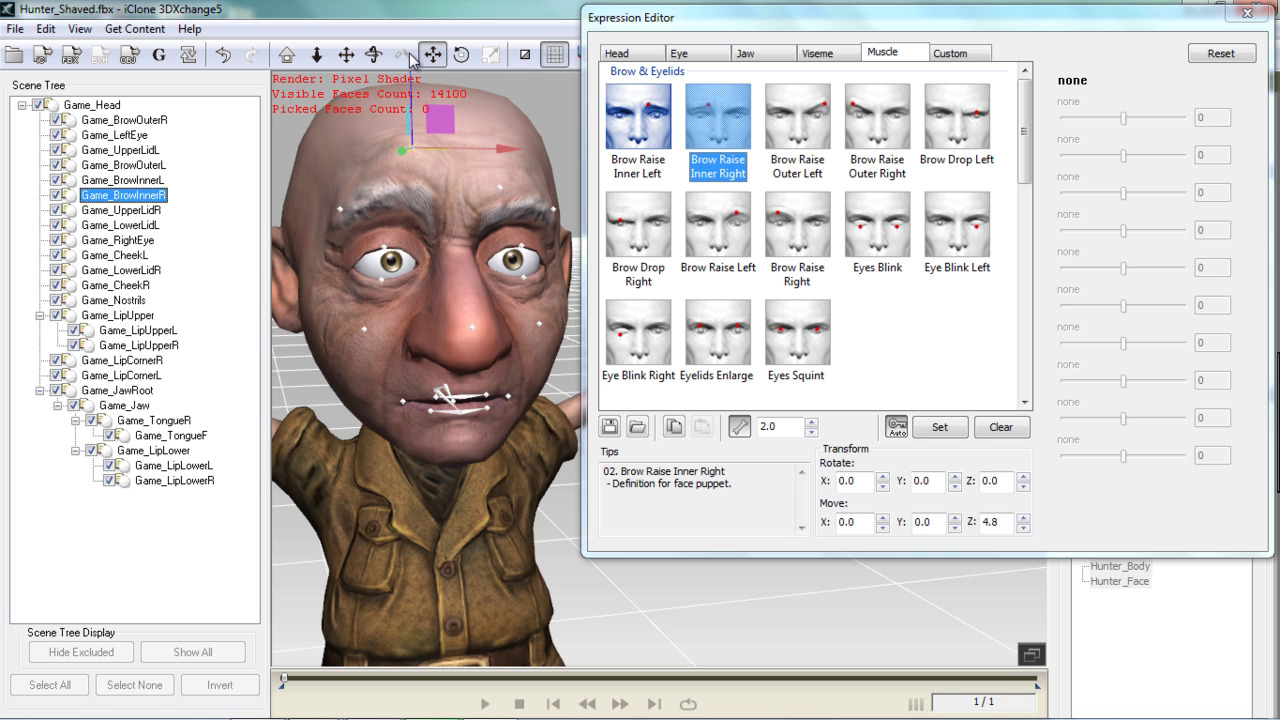
Preview the inner left and inner right brow raises and the undefined Brow Raise Outer Left expression.
click(640, 116)
click(712, 118)
click(652, 124)
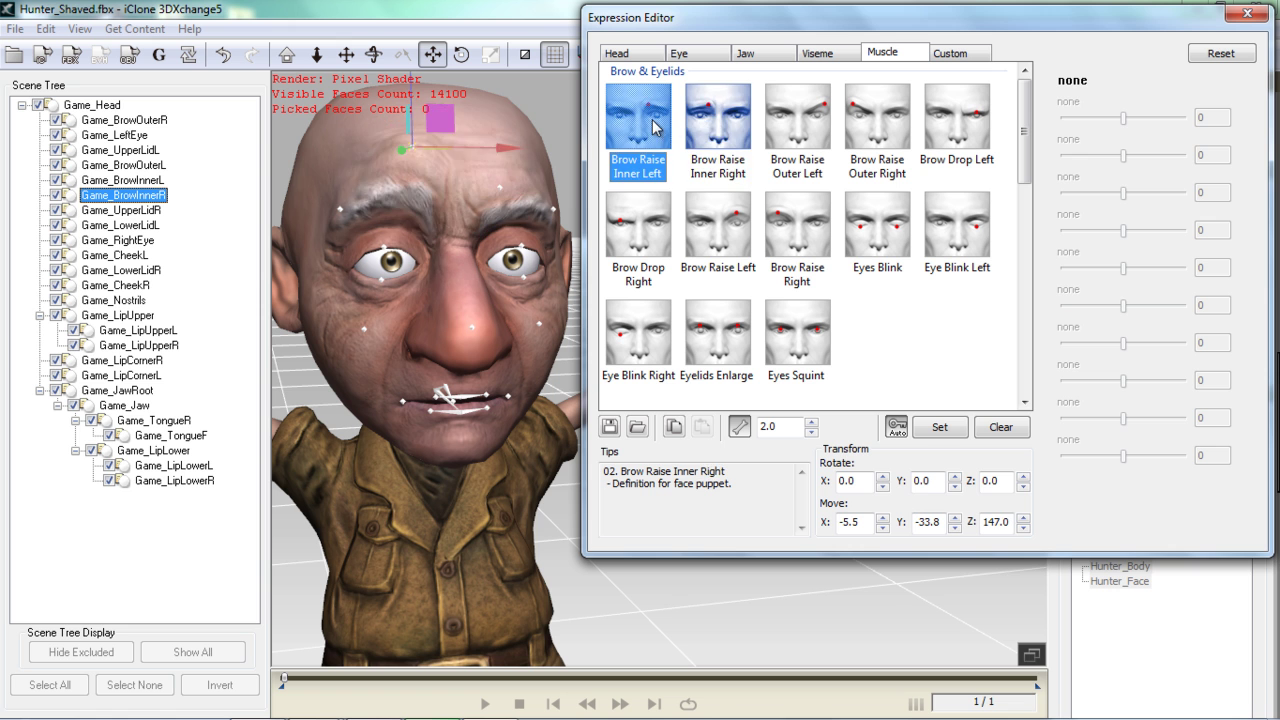
click(725, 130)
click(797, 122)
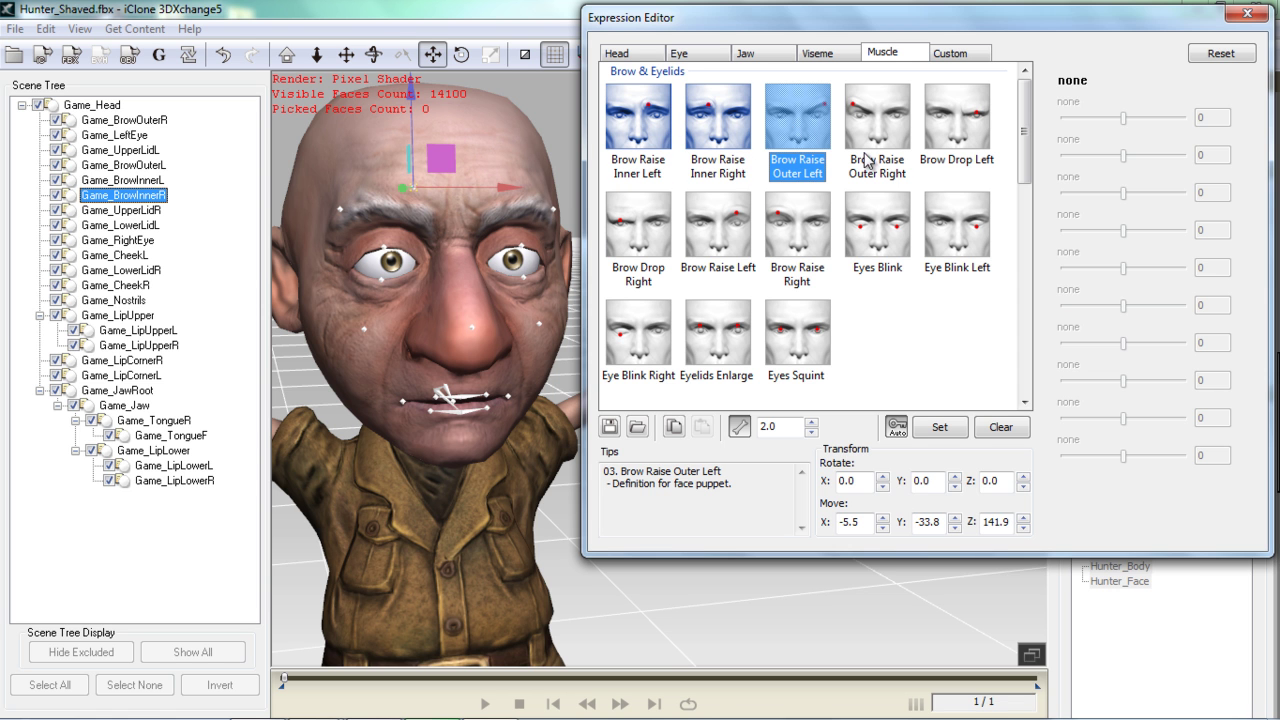
View the custom expression groups and close the Expression Editor.
click(950, 52)
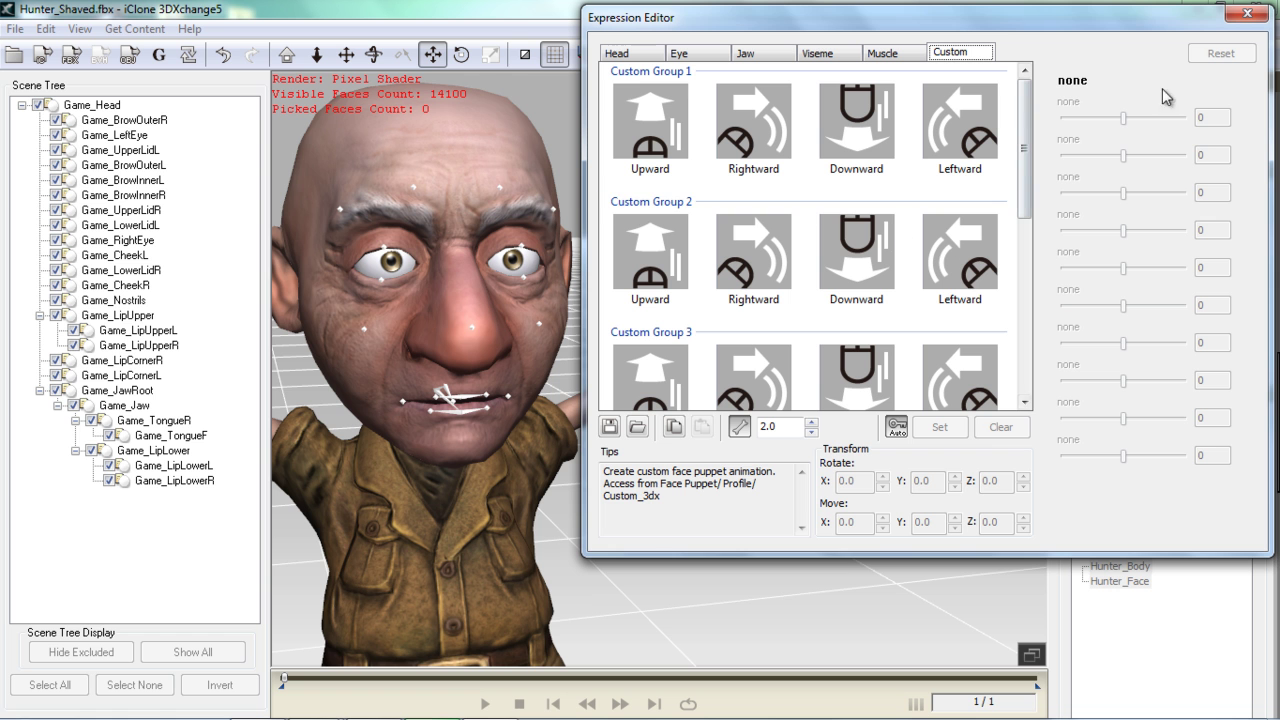
click(1247, 14)
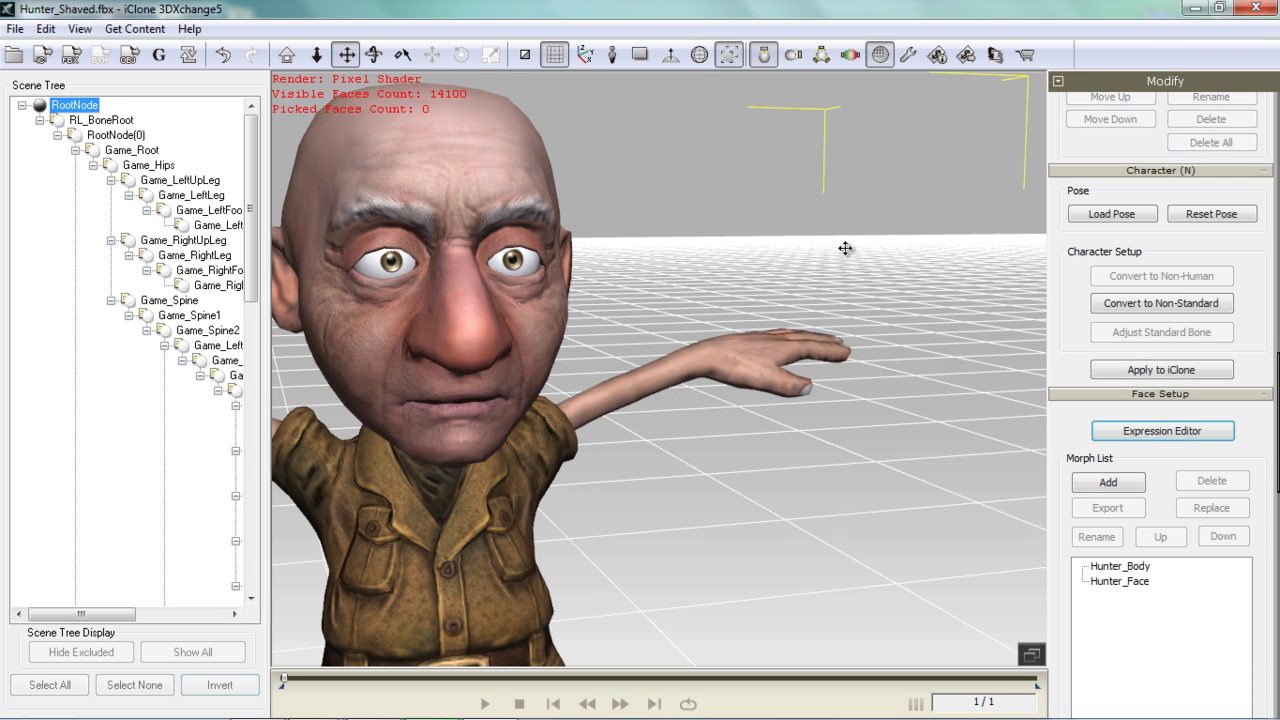
Switch to iClone 5, frame the Hunter avatar's face and open the facial Puppeteering Panel.
key(alt+Tab)
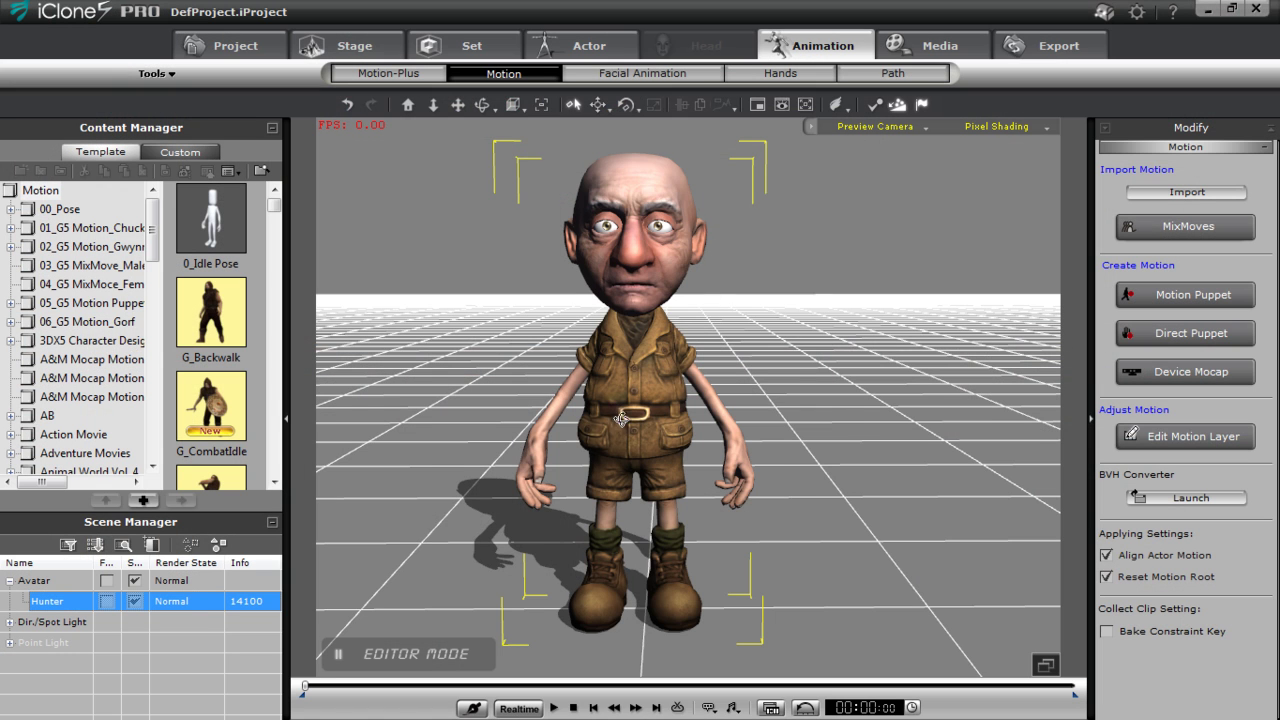
scroll(621, 418, up, 5)
scroll(693, 518, up, 5)
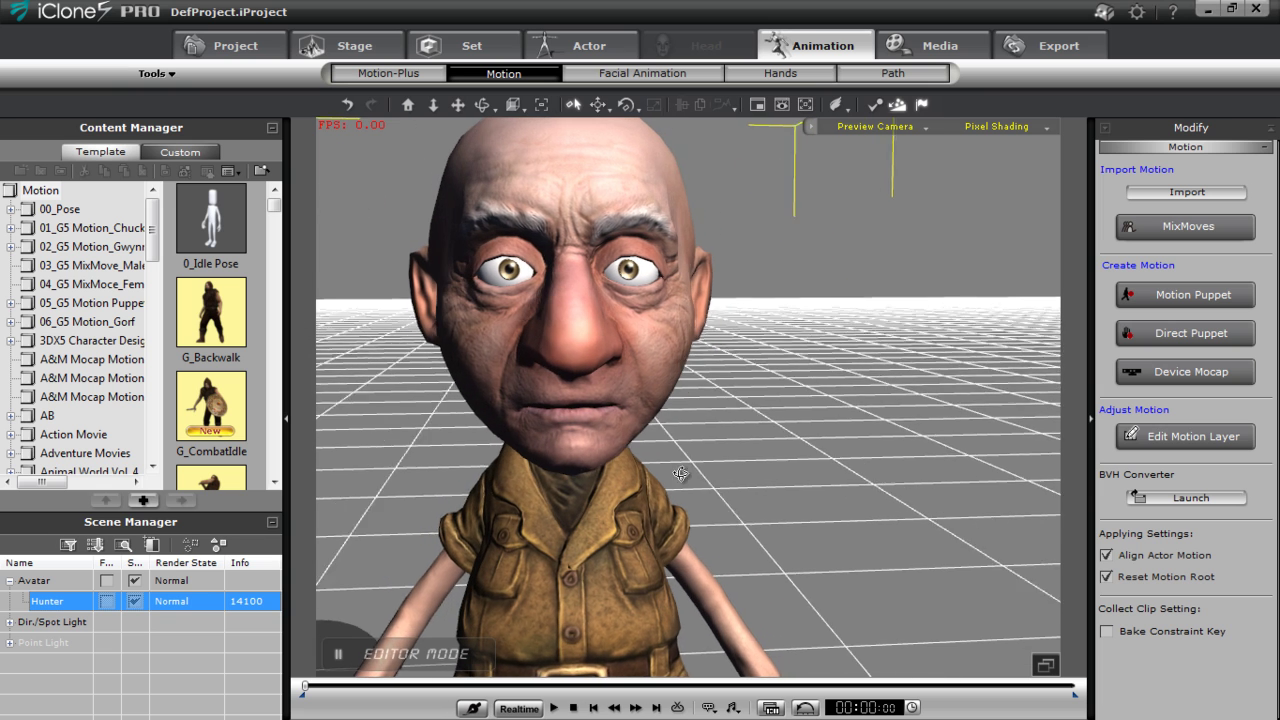
click(650, 73)
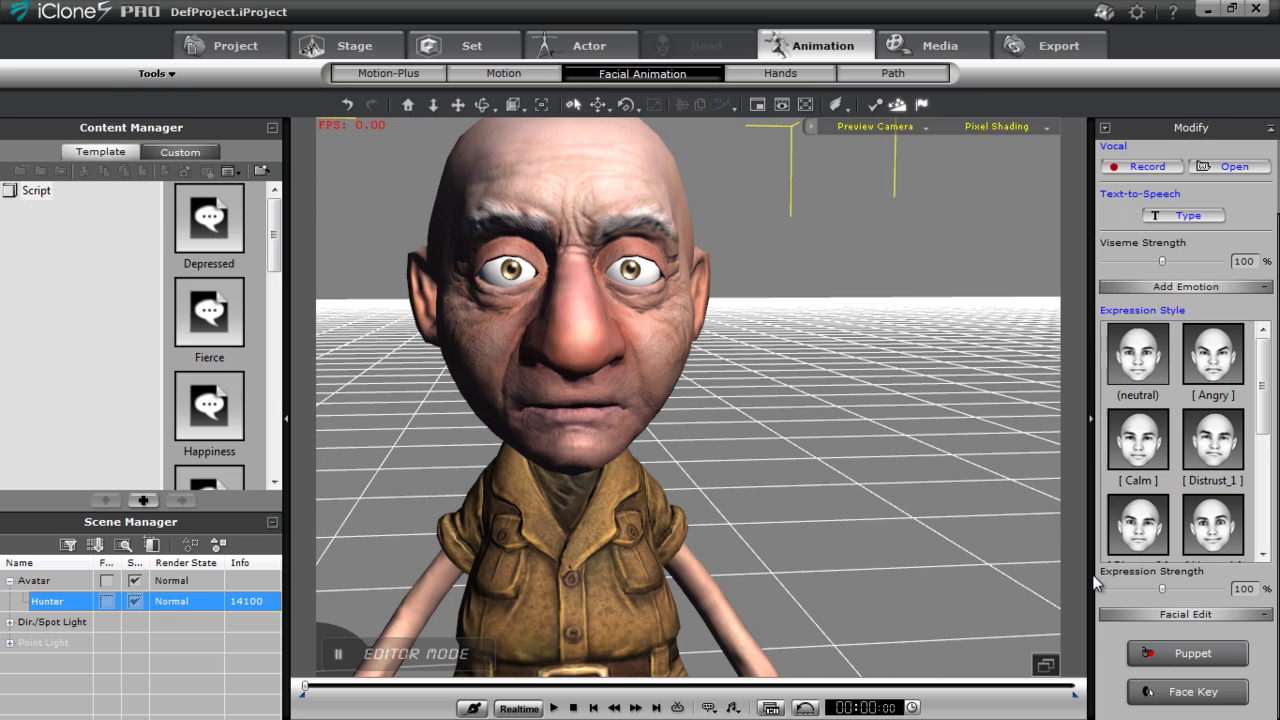
click(1209, 653)
middle_drag(601, 391, 862, 491)
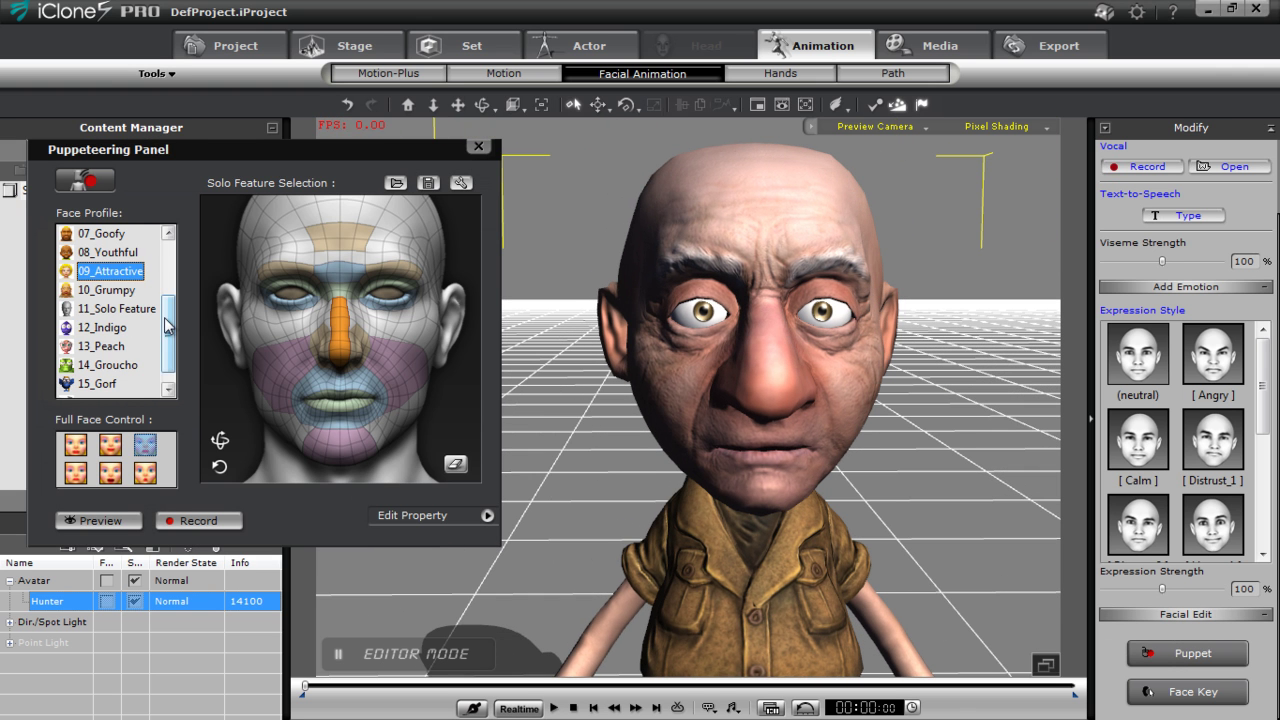
Preview the 3DX_Custom face profile on the Hunter by puppeteering with full face controls 2 and 6.
drag(167, 325, 167, 344)
click(110, 383)
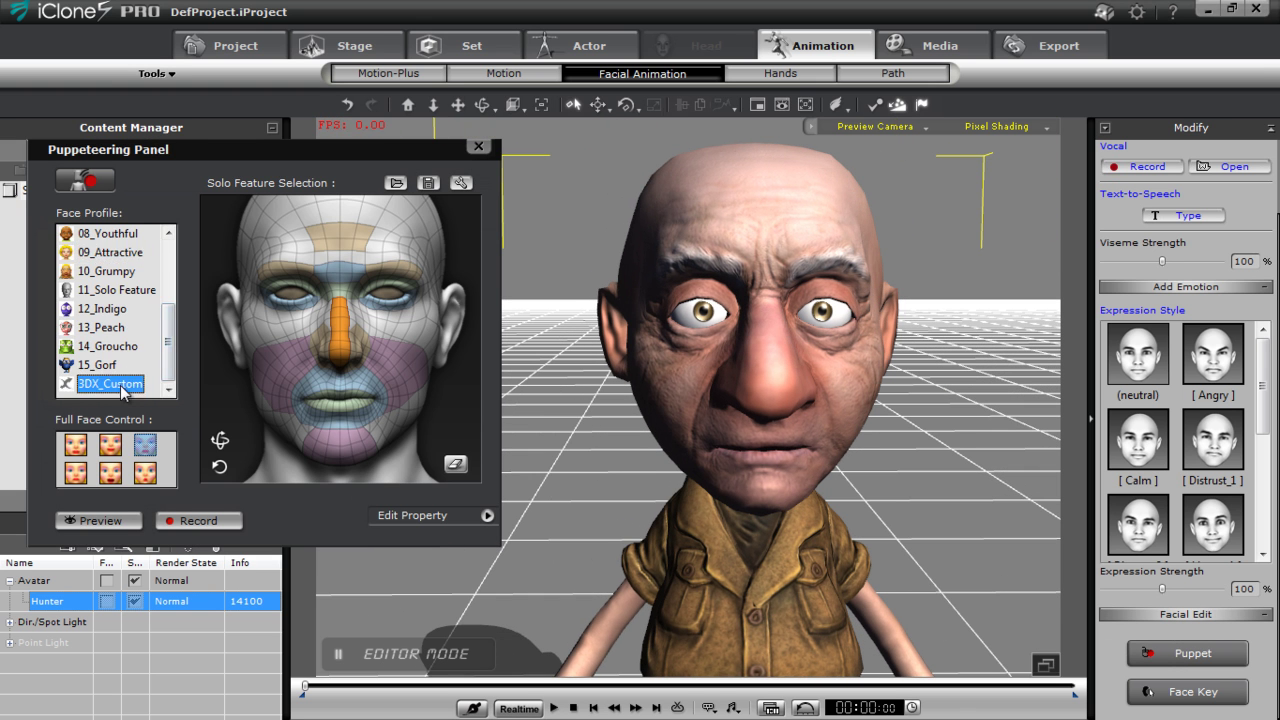
click(113, 521)
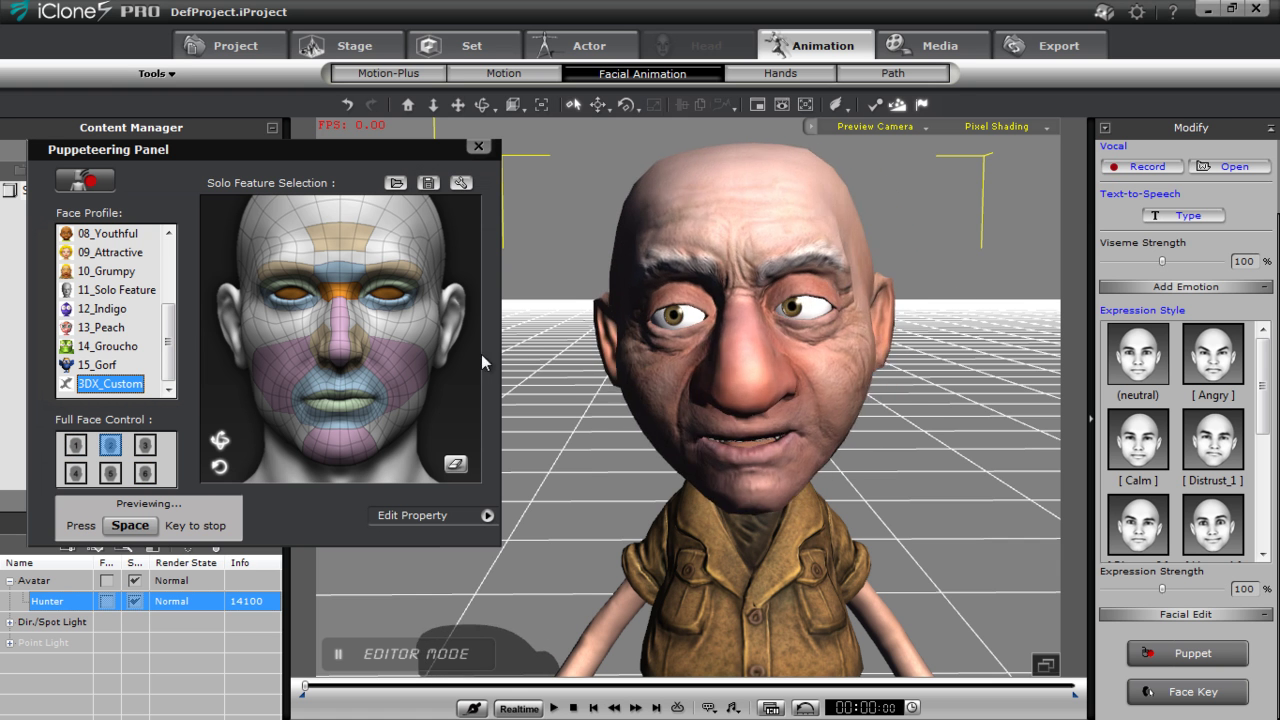
key(space)
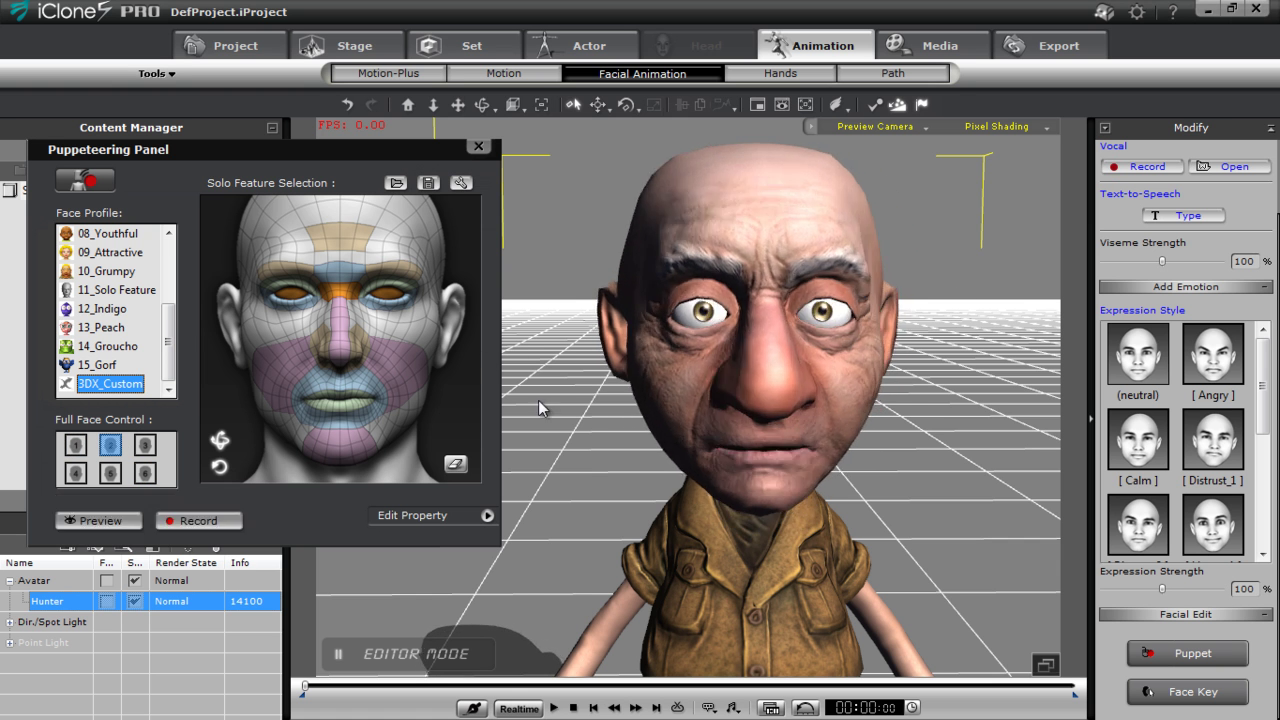
click(146, 473)
click(100, 521)
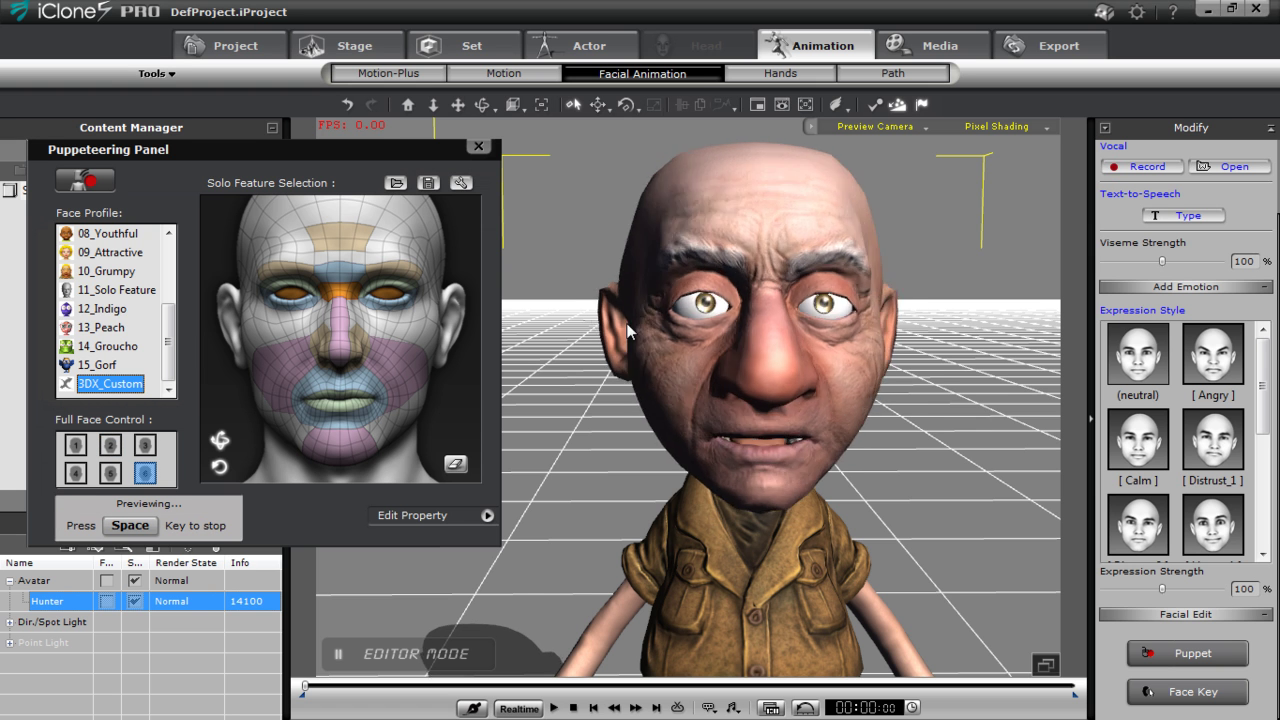
key(space)
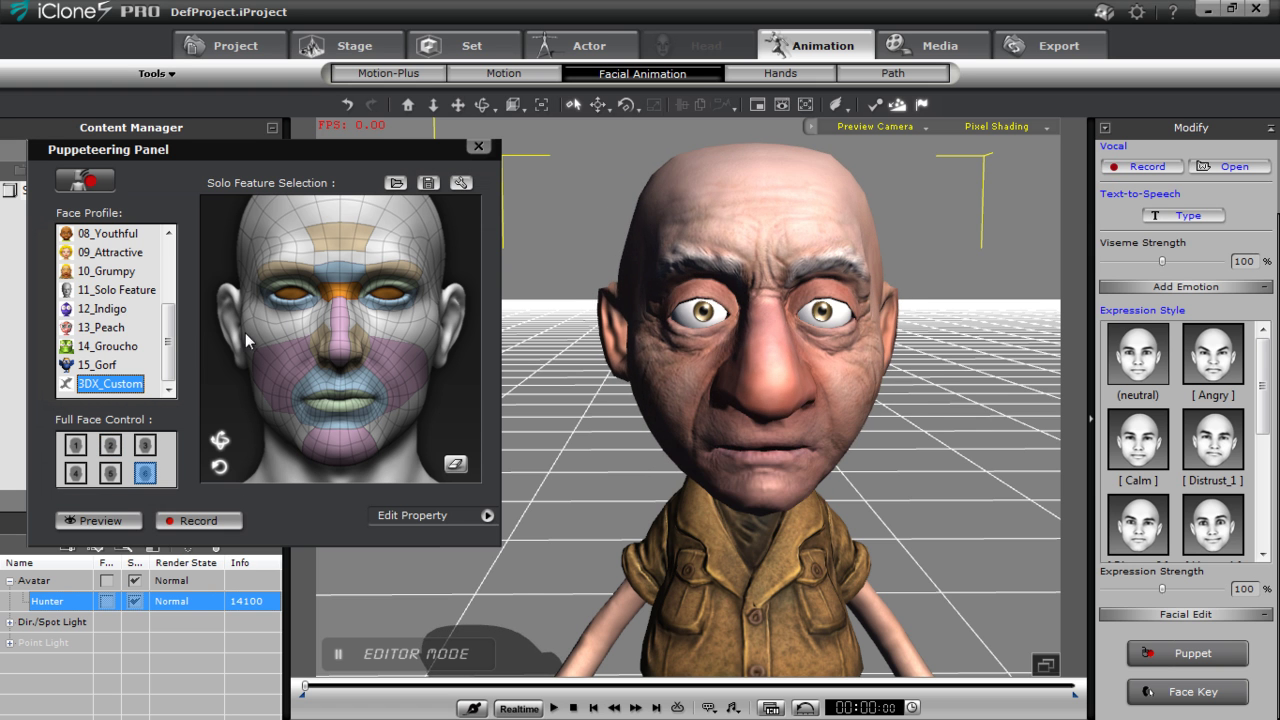
Preview the 01_Chuck face profile on the Hunter using its sixth full face control.
drag(170, 334, 170, 268)
click(103, 233)
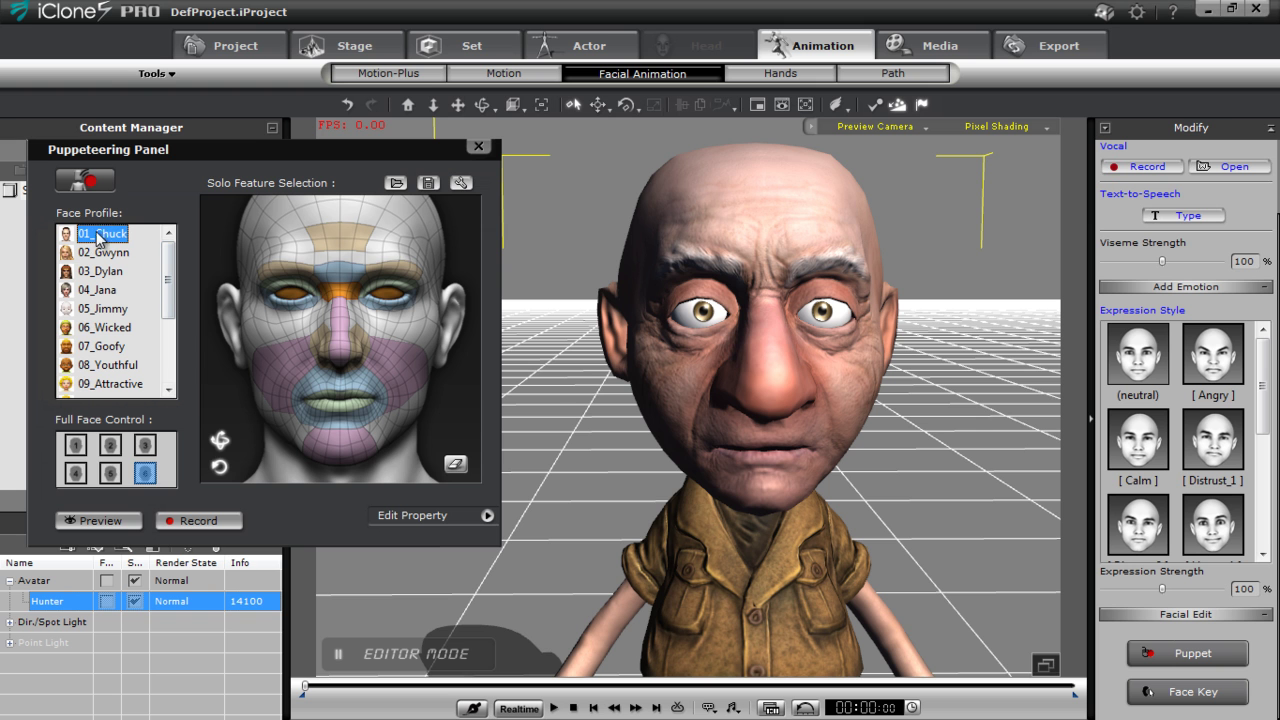
click(146, 473)
click(100, 521)
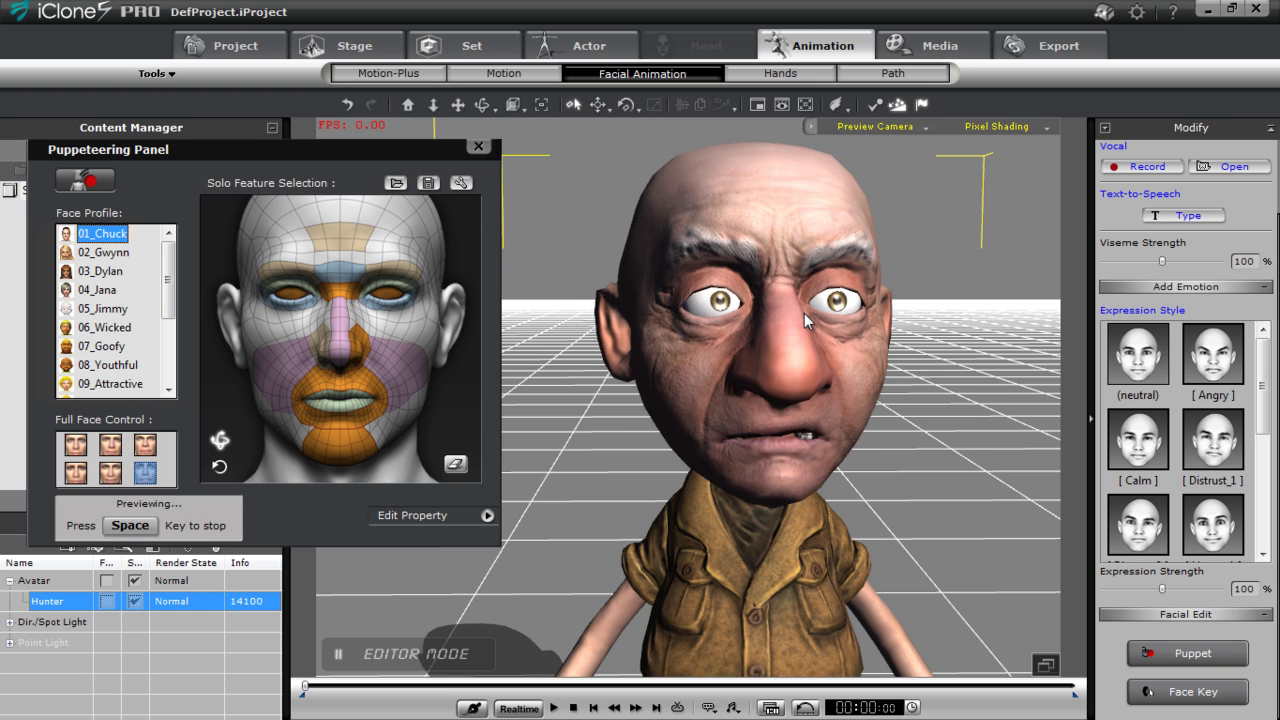
key(space)
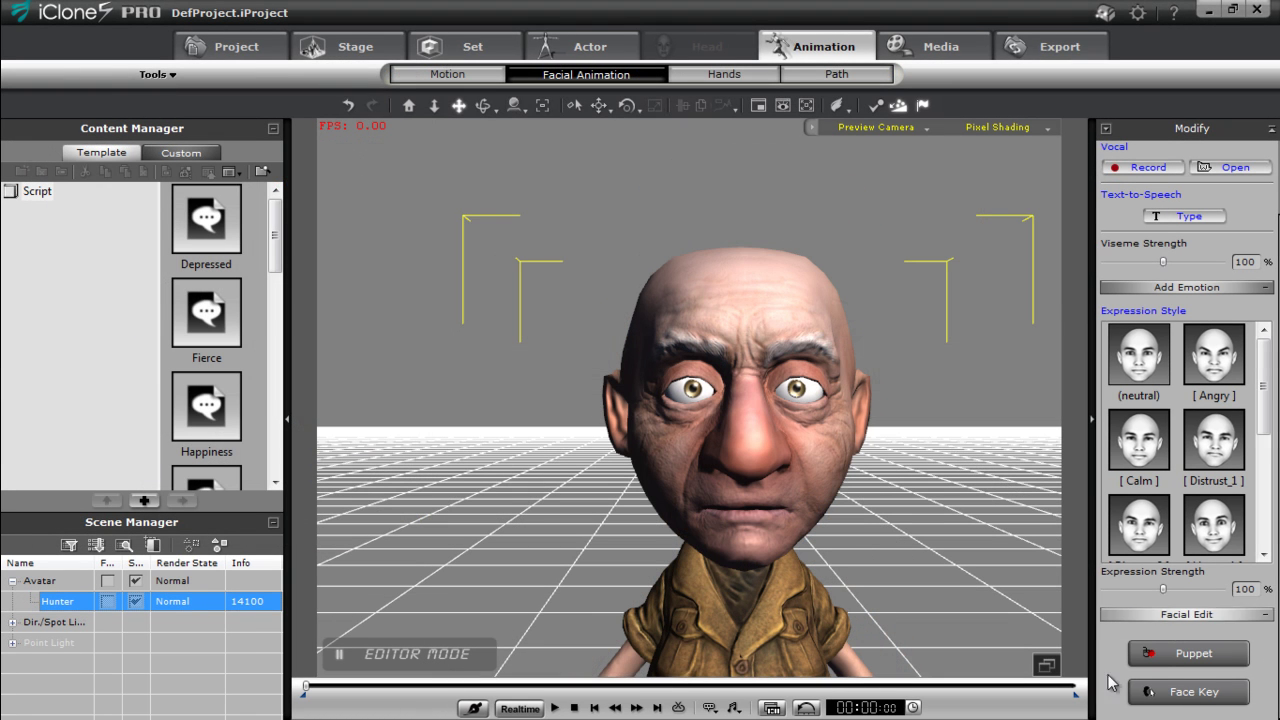
Open the Face Key editor and pull the selected brow and nose muscles upward to pose the Hunter's brows.
click(1205, 692)
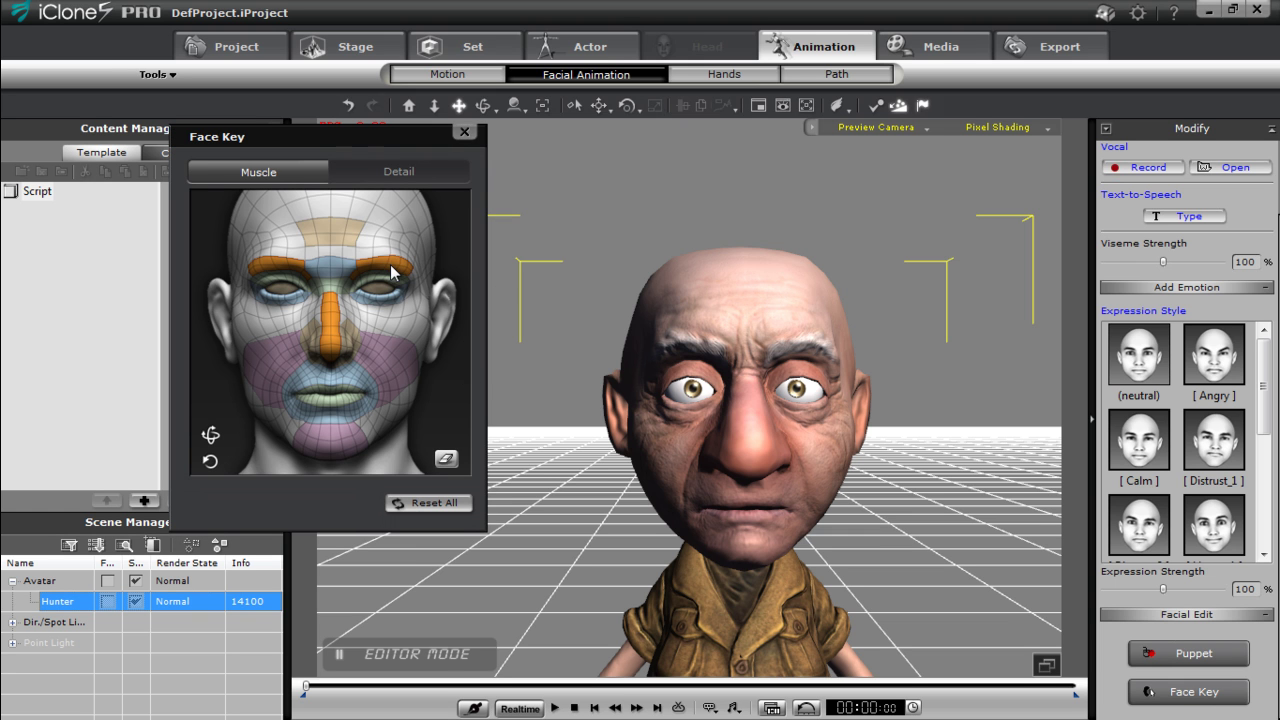
click(330, 320)
drag(330, 302, 357, 209)
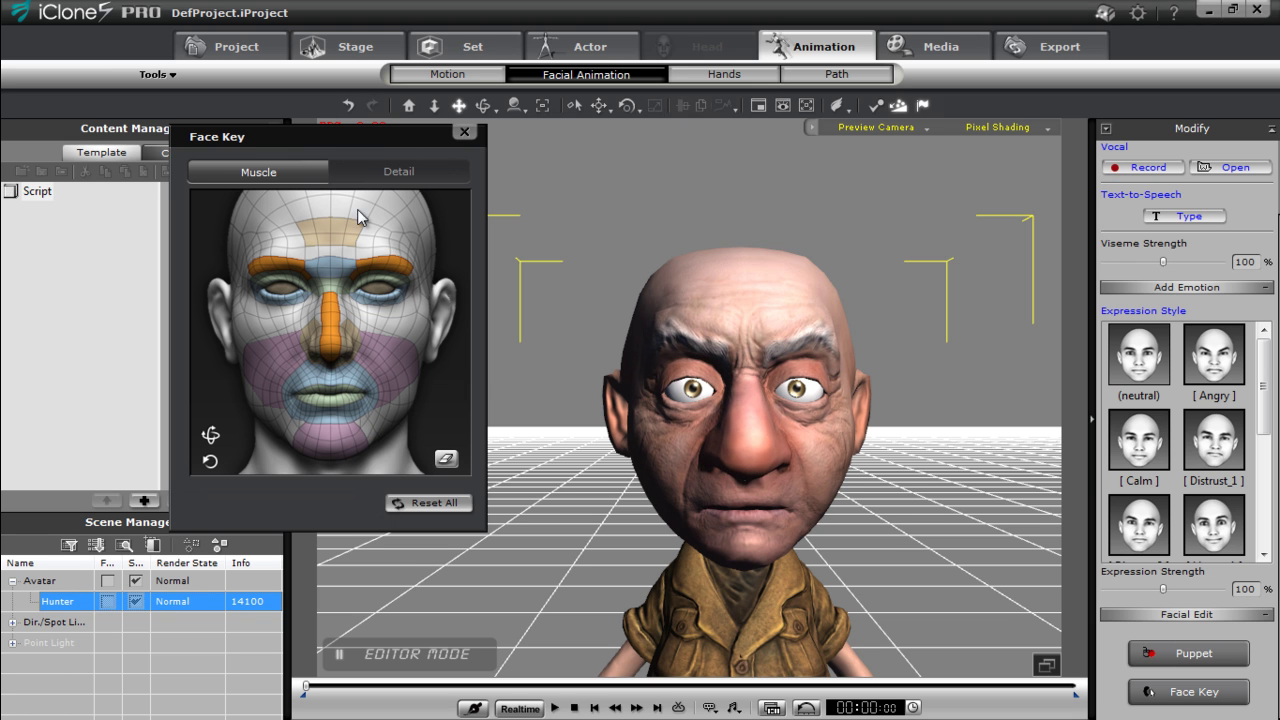
Clear the muscle selection, select the chin muscle and pull it down to open the Hunter's jaw.
click(430, 502)
click(335, 443)
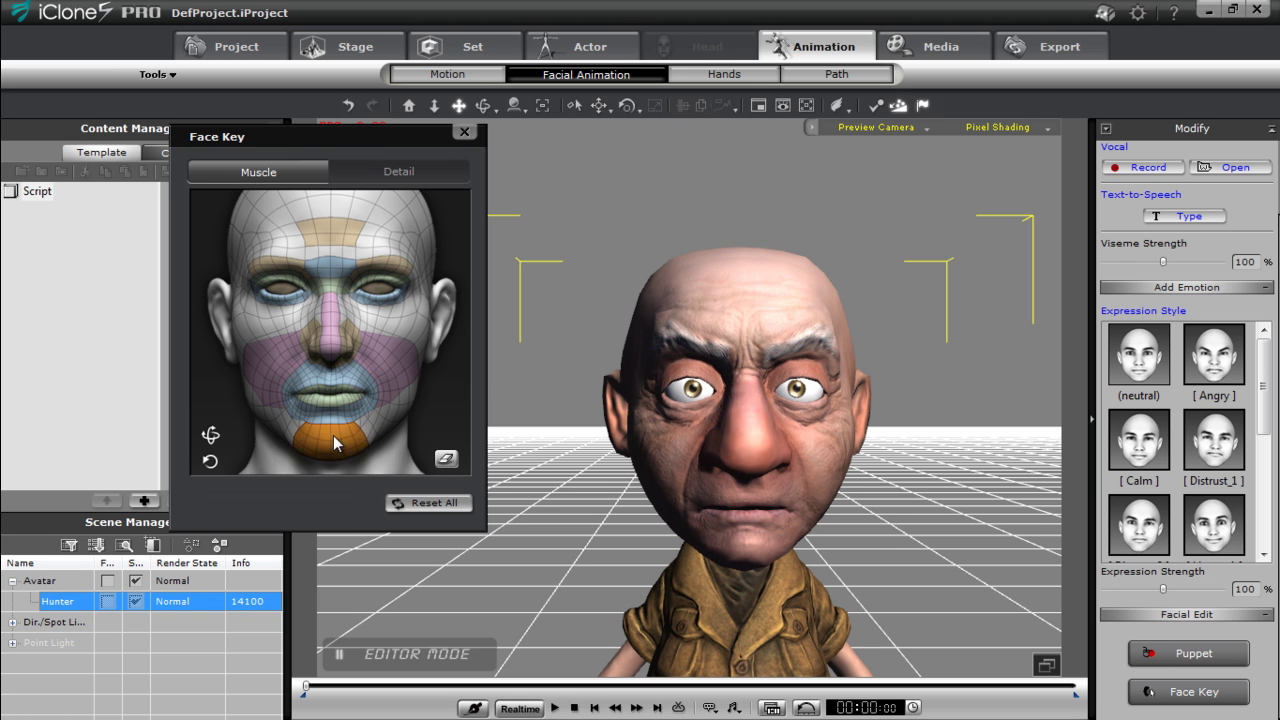
drag(340, 446, 350, 495)
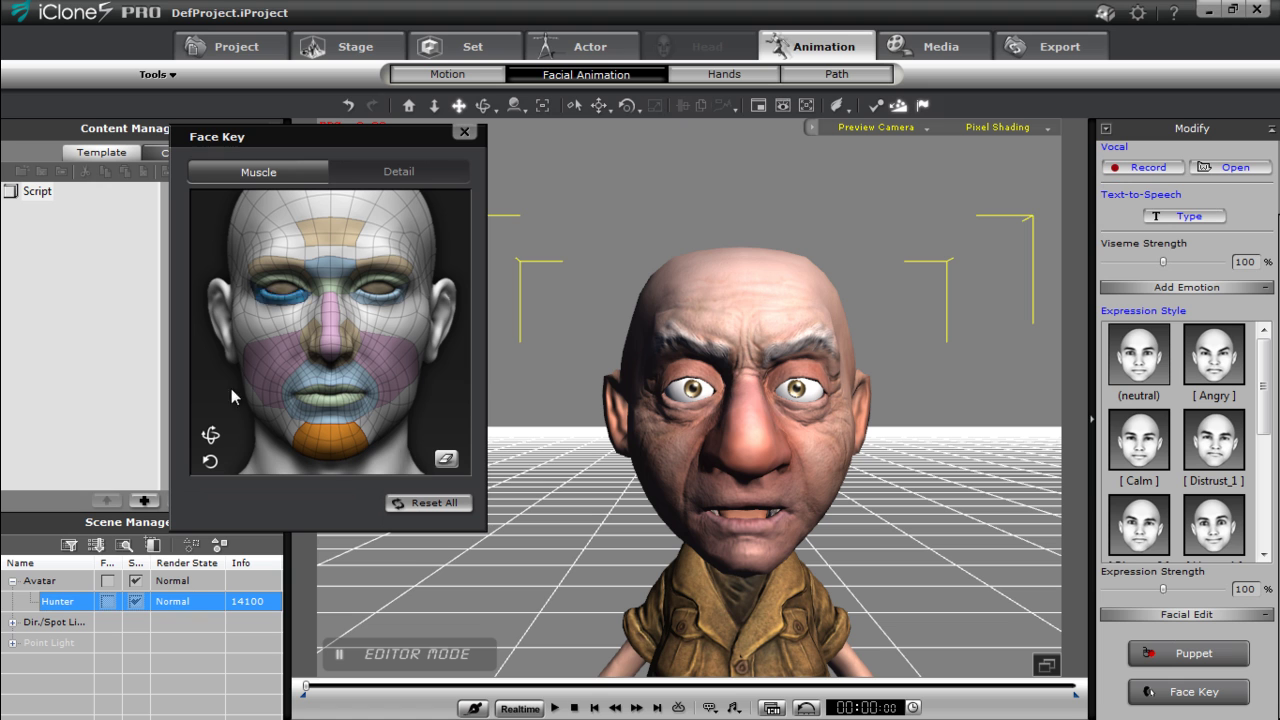
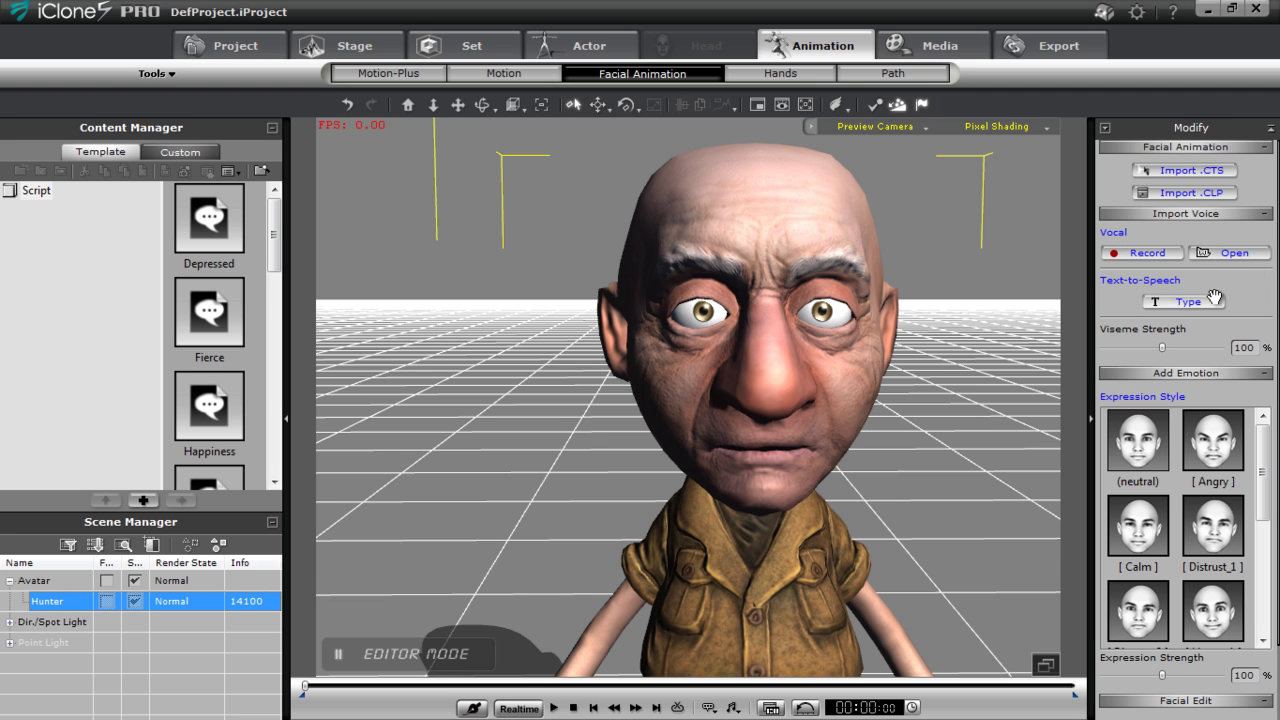
Import Bragging.mp3 as the Hunter's voice clip and play the resulting lip-sync.
click(1238, 258)
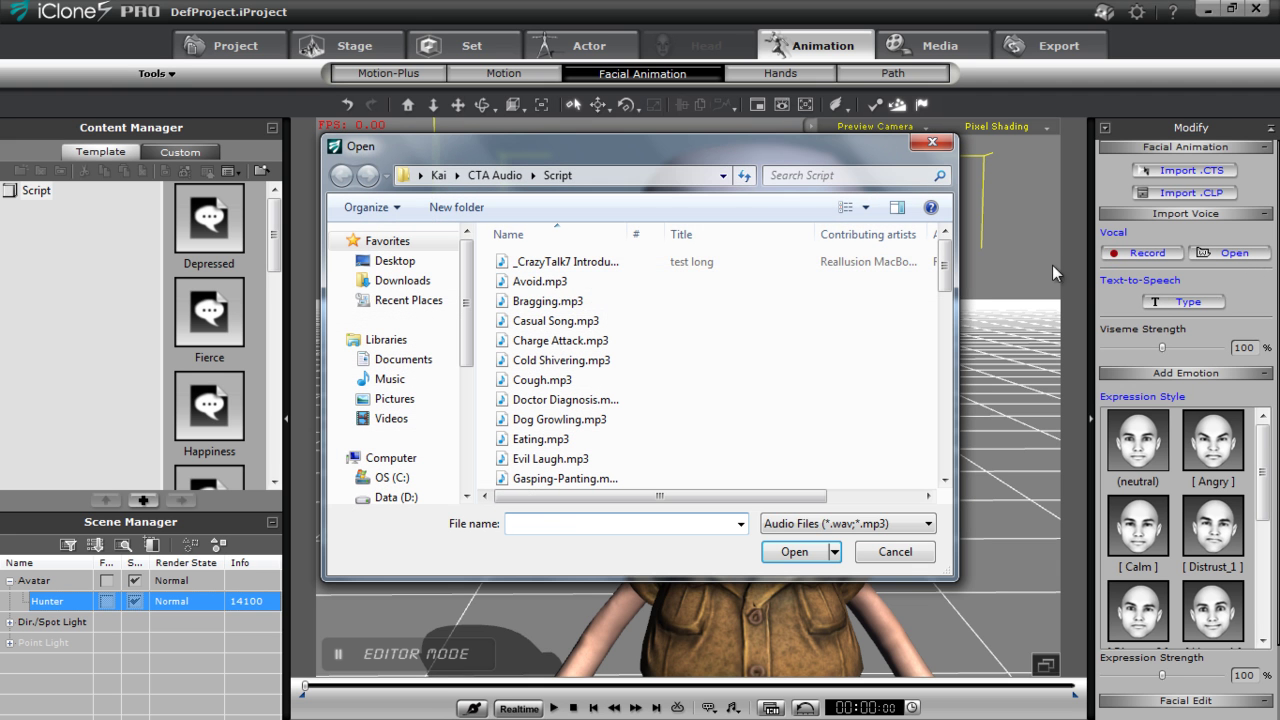
click(572, 301)
click(778, 550)
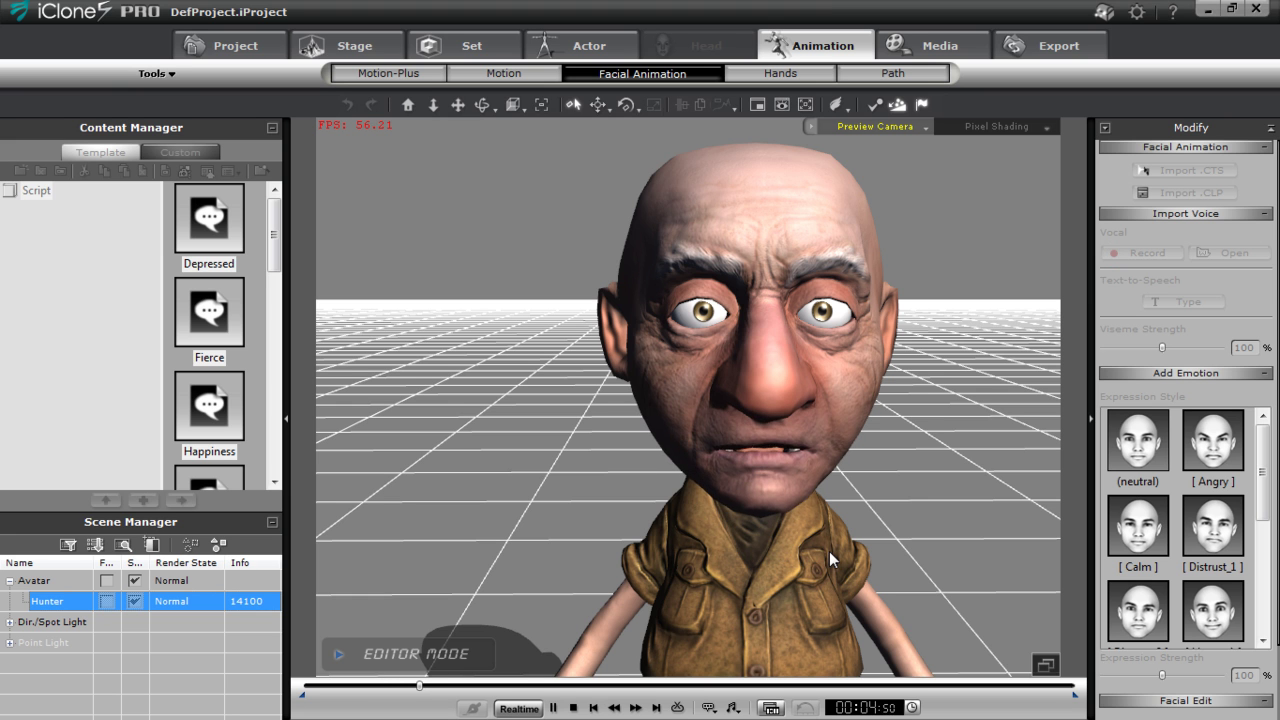
key(space)
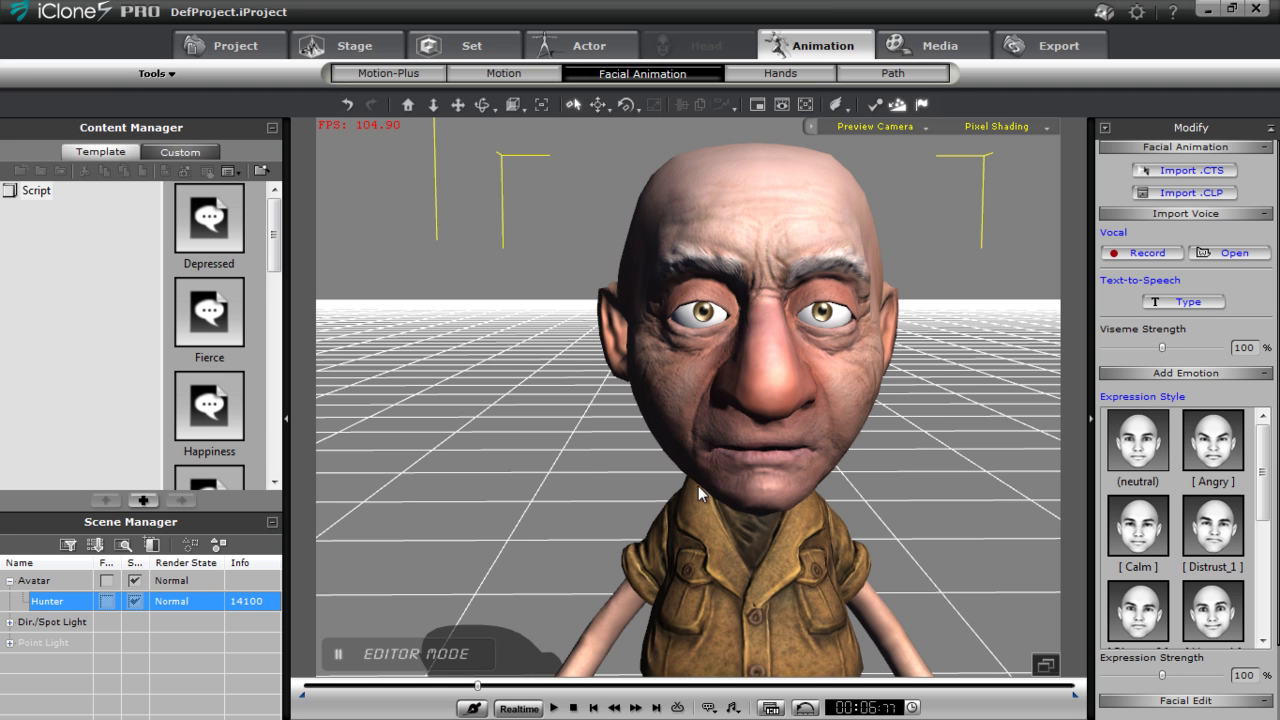
Open the timeline and show the Hunter's Face tracks with the Viseme track expanded to Voice and Lips.
middle_drag(780, 505, 768, 520)
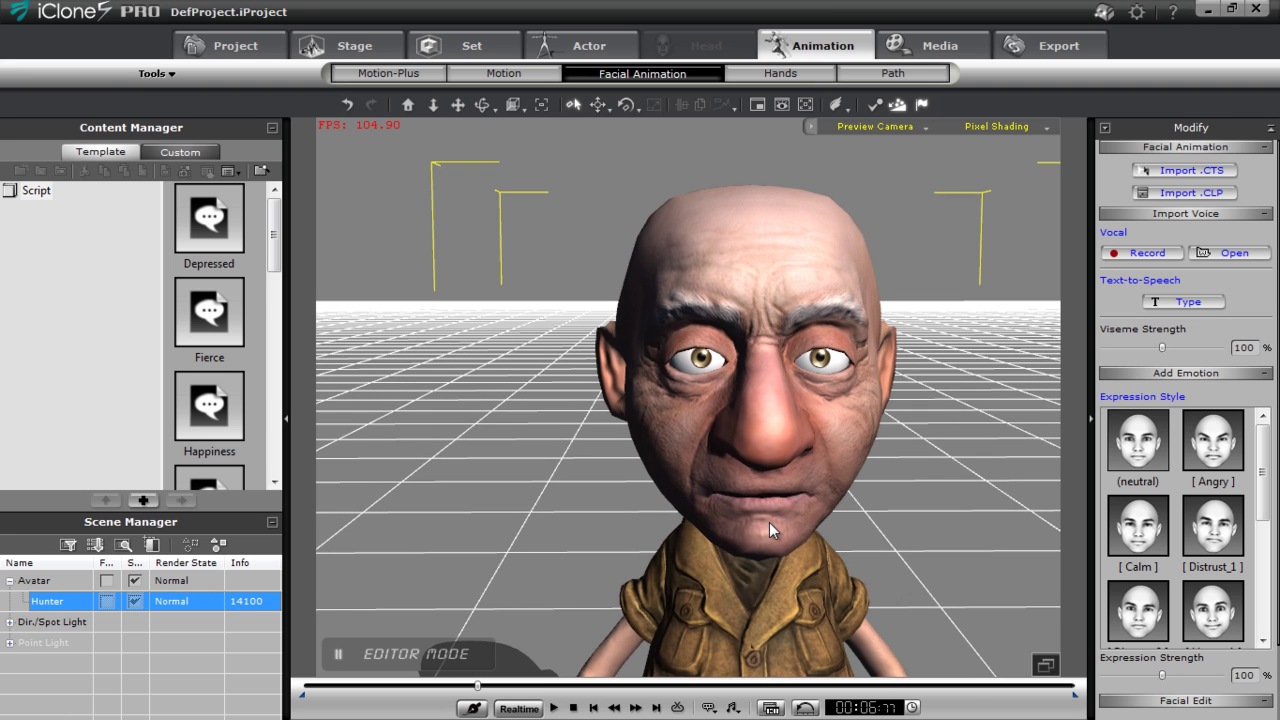
key(F3)
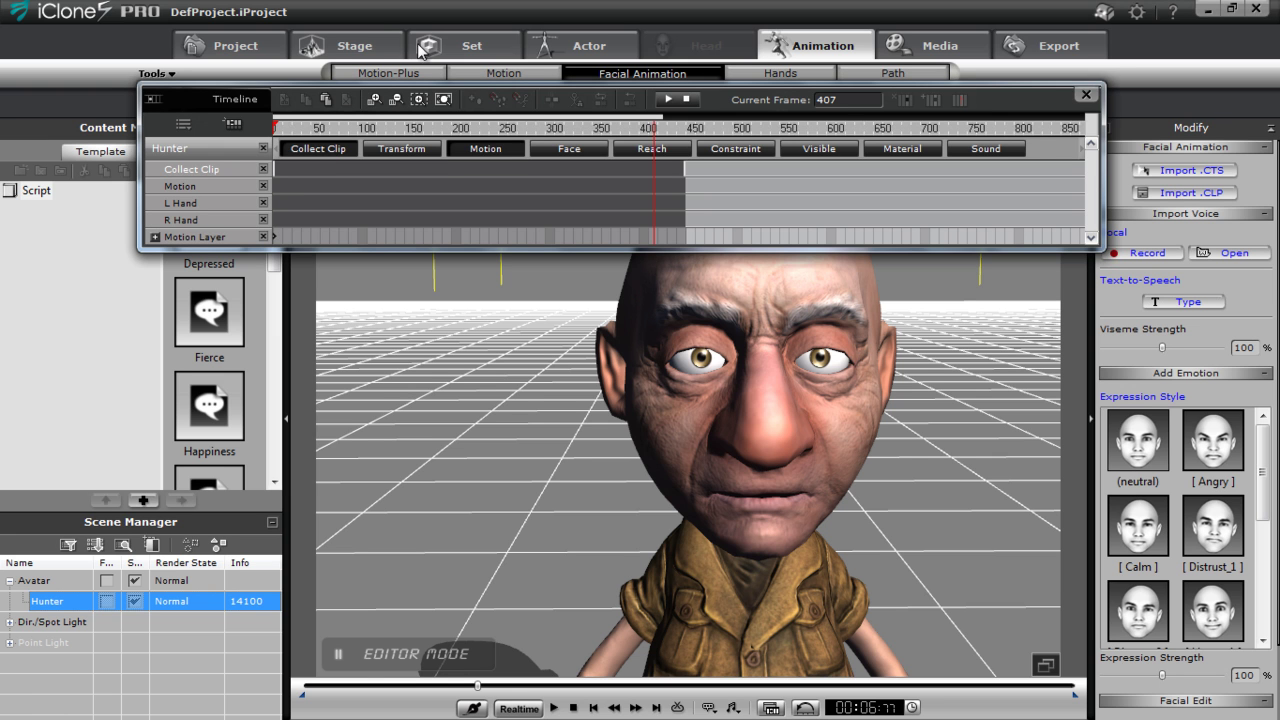
click(409, 143)
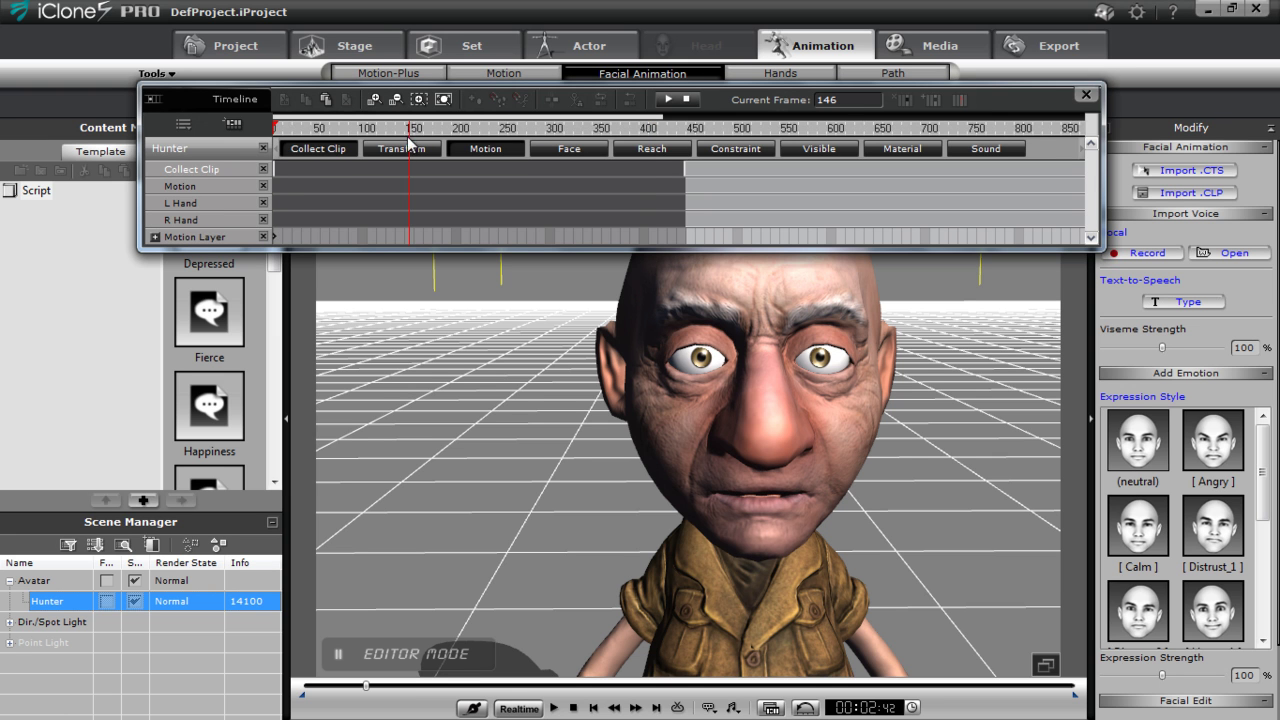
click(487, 150)
click(581, 148)
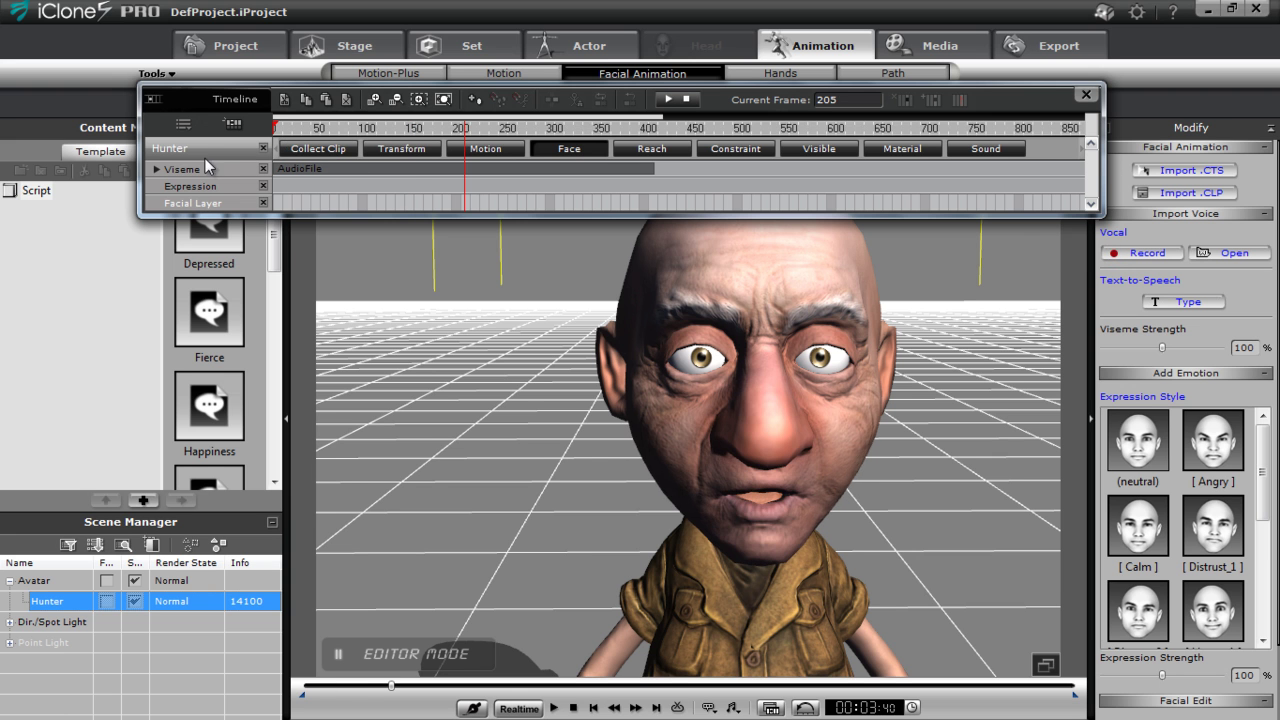
click(155, 170)
Examine the lip keys against the voice waveform by scrubbing and playing sections from about frames 283 and 353.
drag(463, 127, 304, 125)
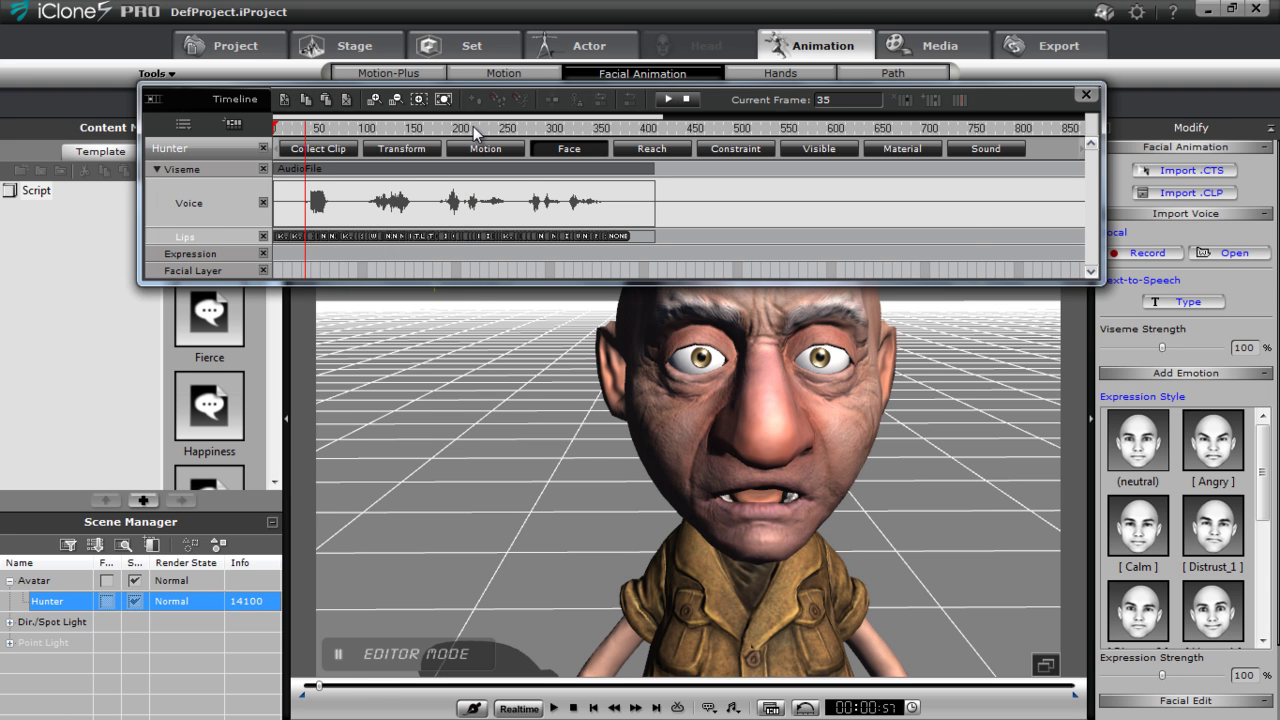
scroll(473, 126, up, 3)
drag(390, 127, 456, 123)
click(506, 129)
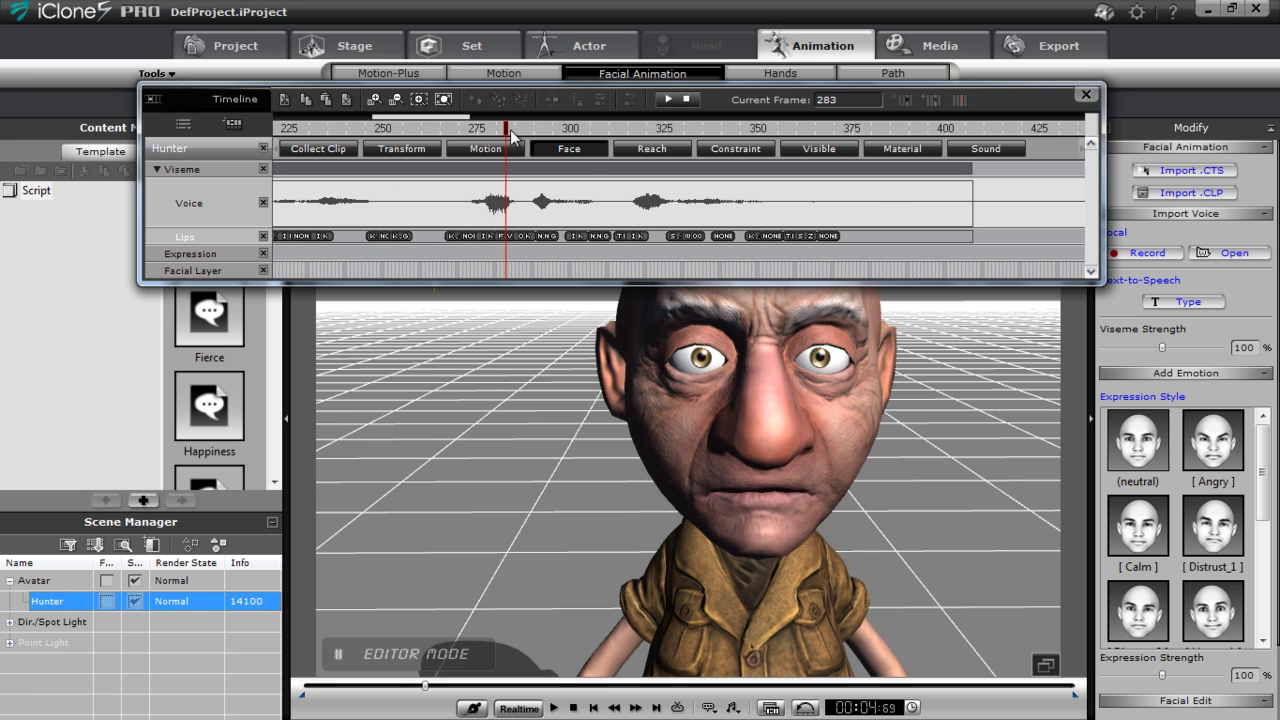
key(space)
key(space)
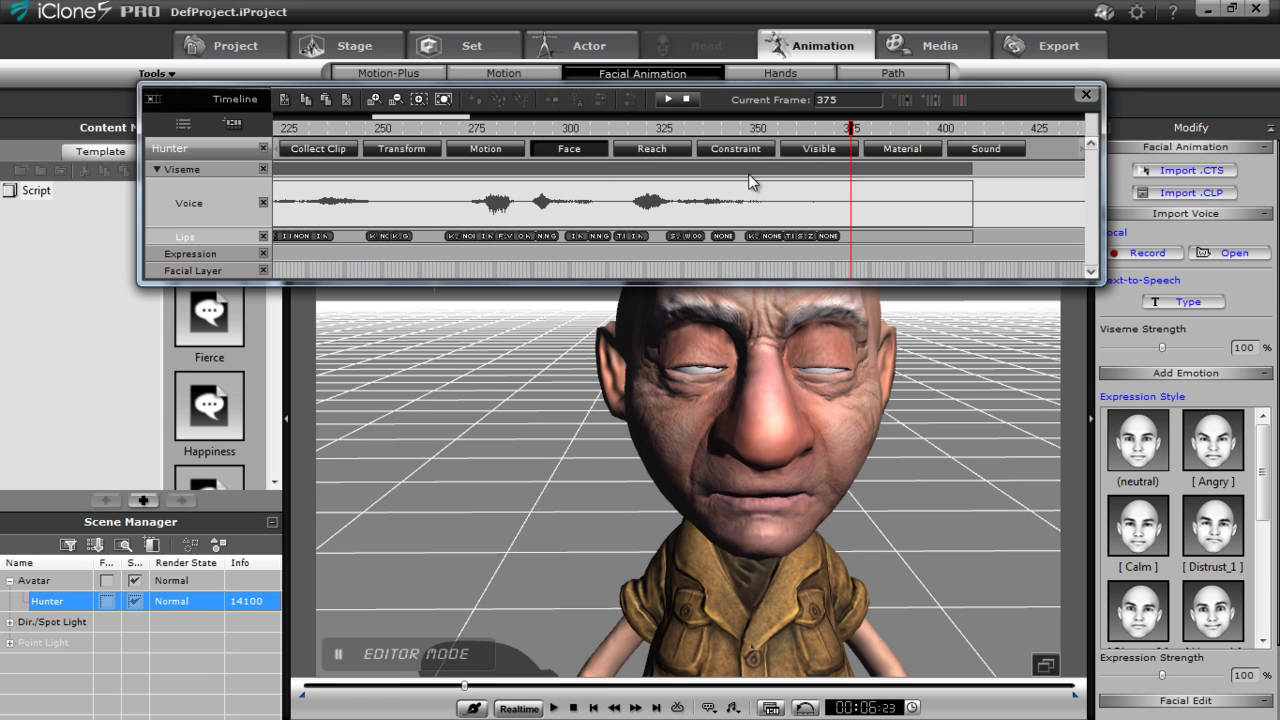
click(770, 128)
key(space)
key(space)
scroll(778, 127, up, 3)
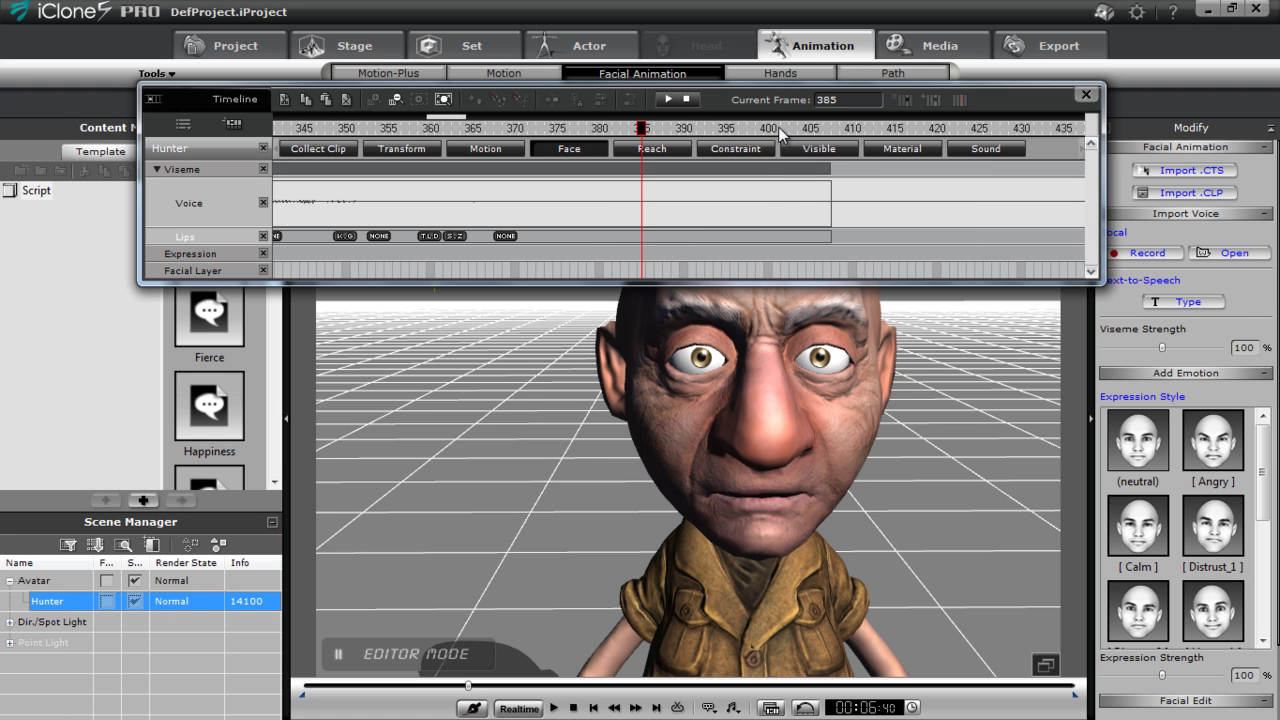
Open the S_Z lip key at frame 363 for lip synching and change its viseme to Ch.J.
click(422, 128)
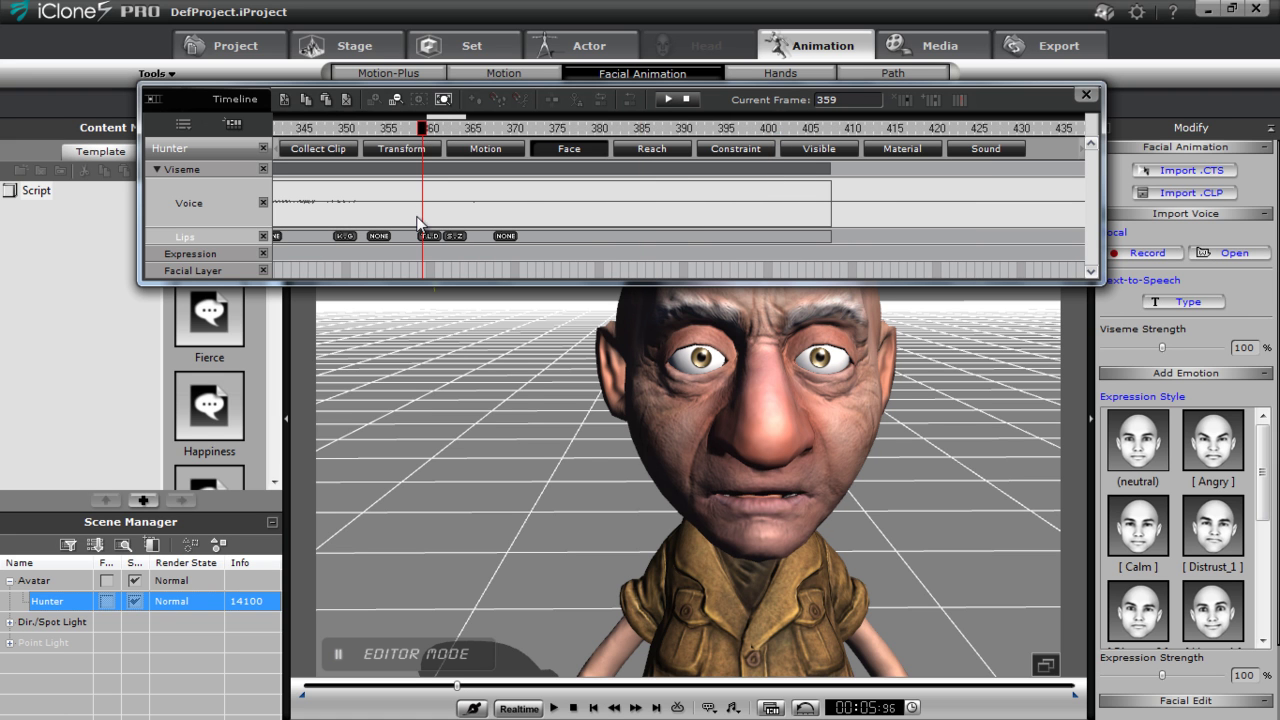
click(455, 238)
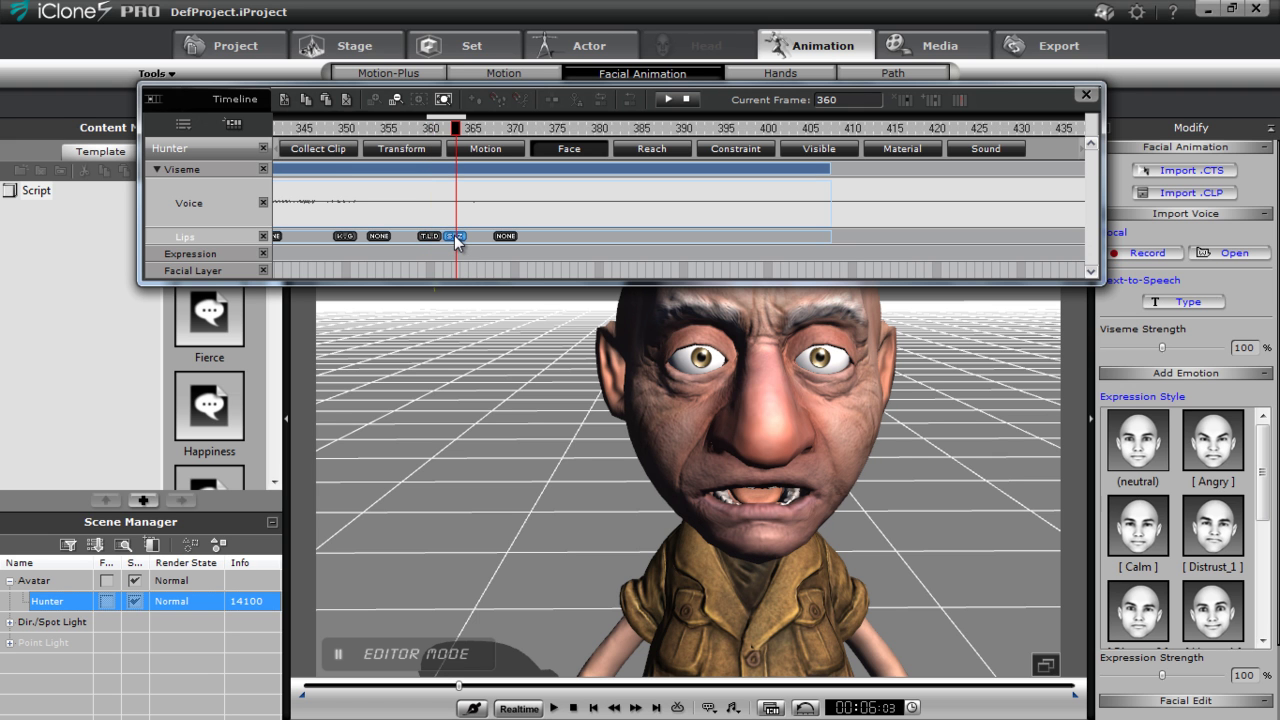
double_click(456, 238)
drag(461, 233, 157, 206)
click(313, 270)
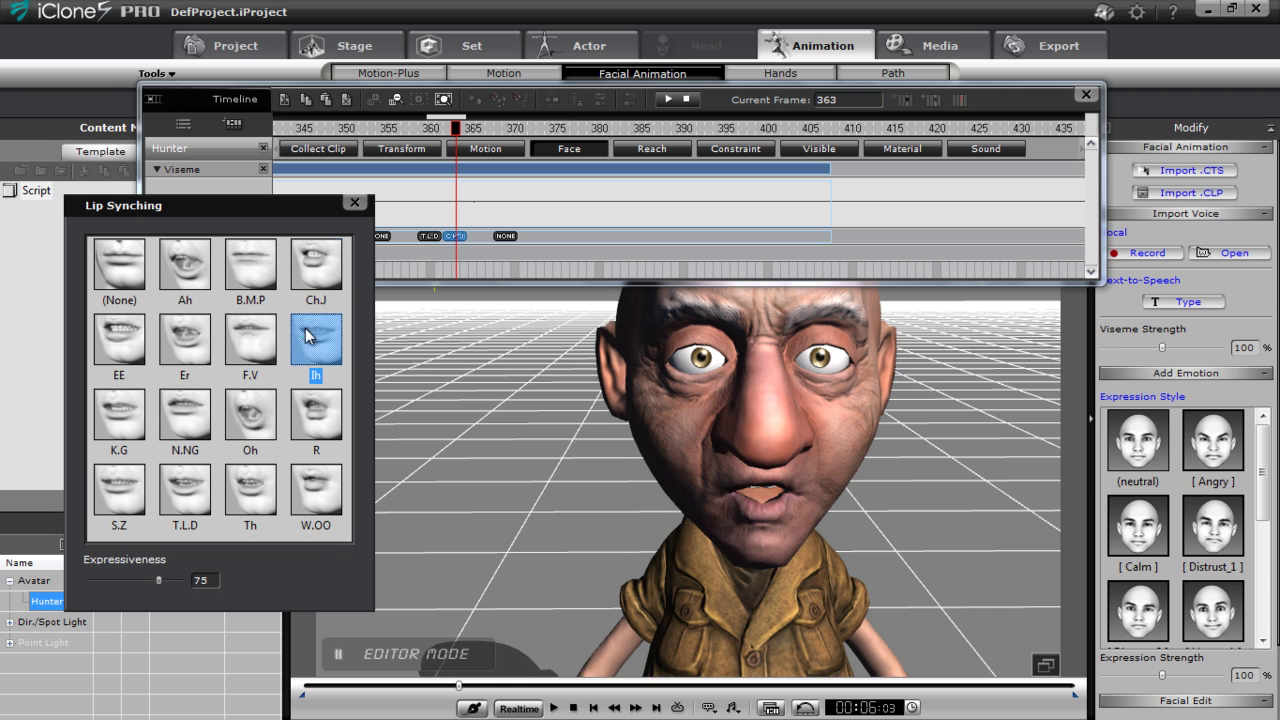
click(245, 275)
click(305, 280)
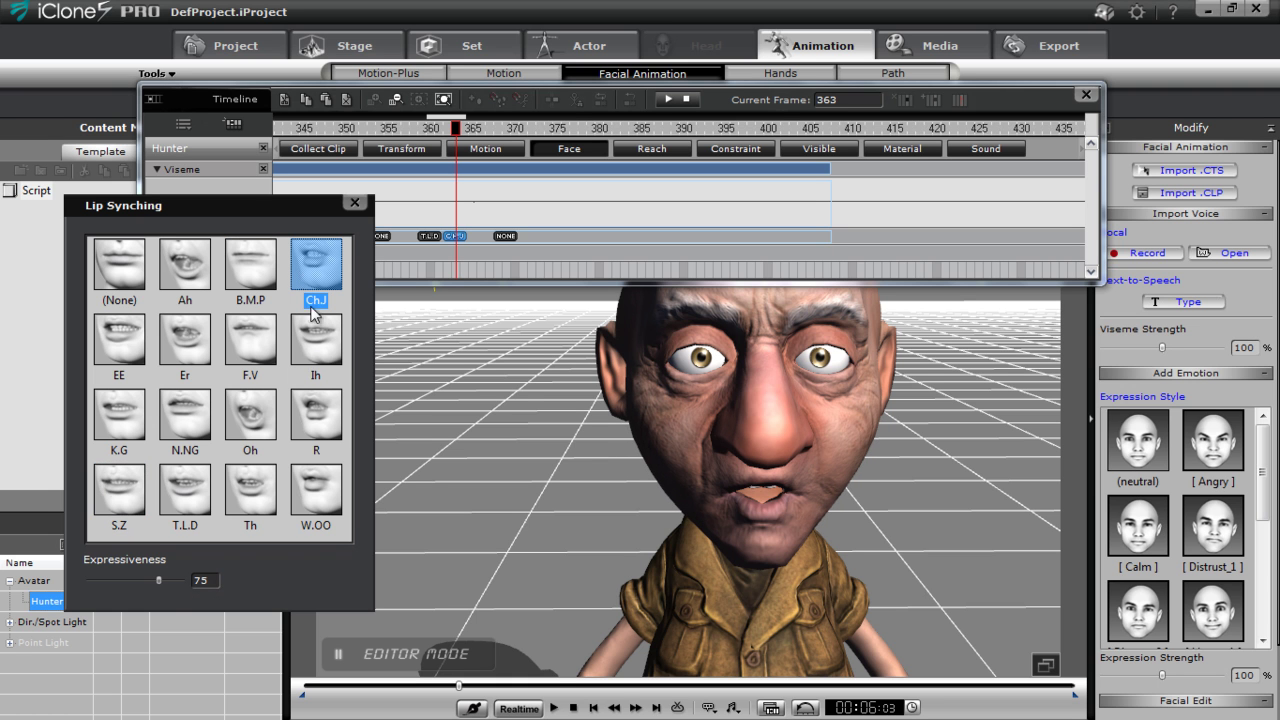
Set the lip key's expressiveness to 84 and its viseme to (None), and close the Lip Synching window.
mouse_move(157, 578)
mouse_down()
mouse_move(114, 577)
mouse_move(162, 578)
mouse_up()
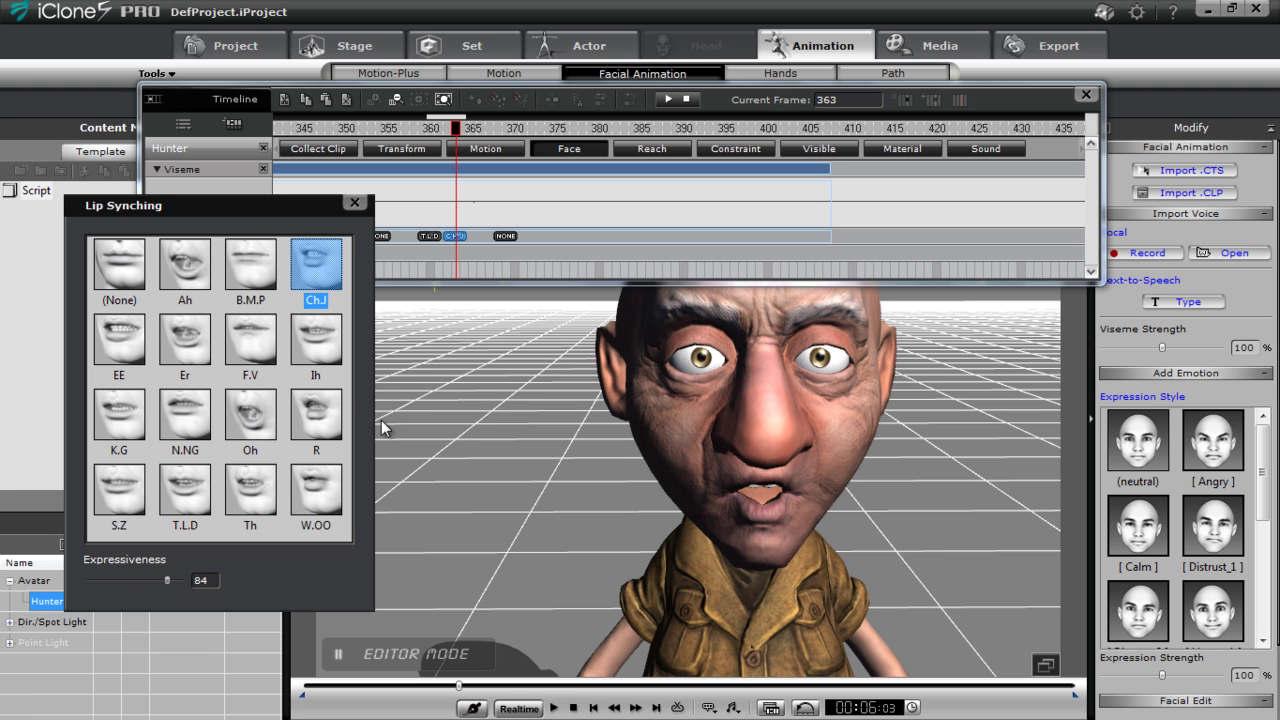
click(128, 278)
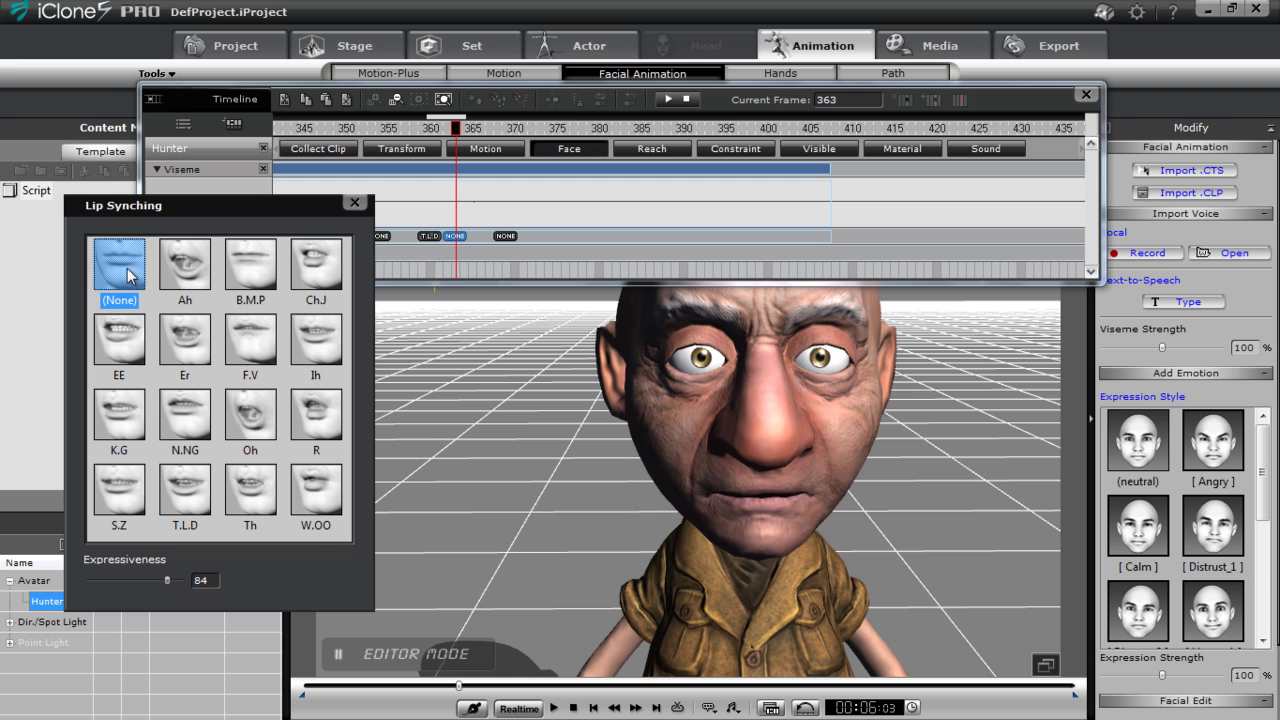
click(355, 205)
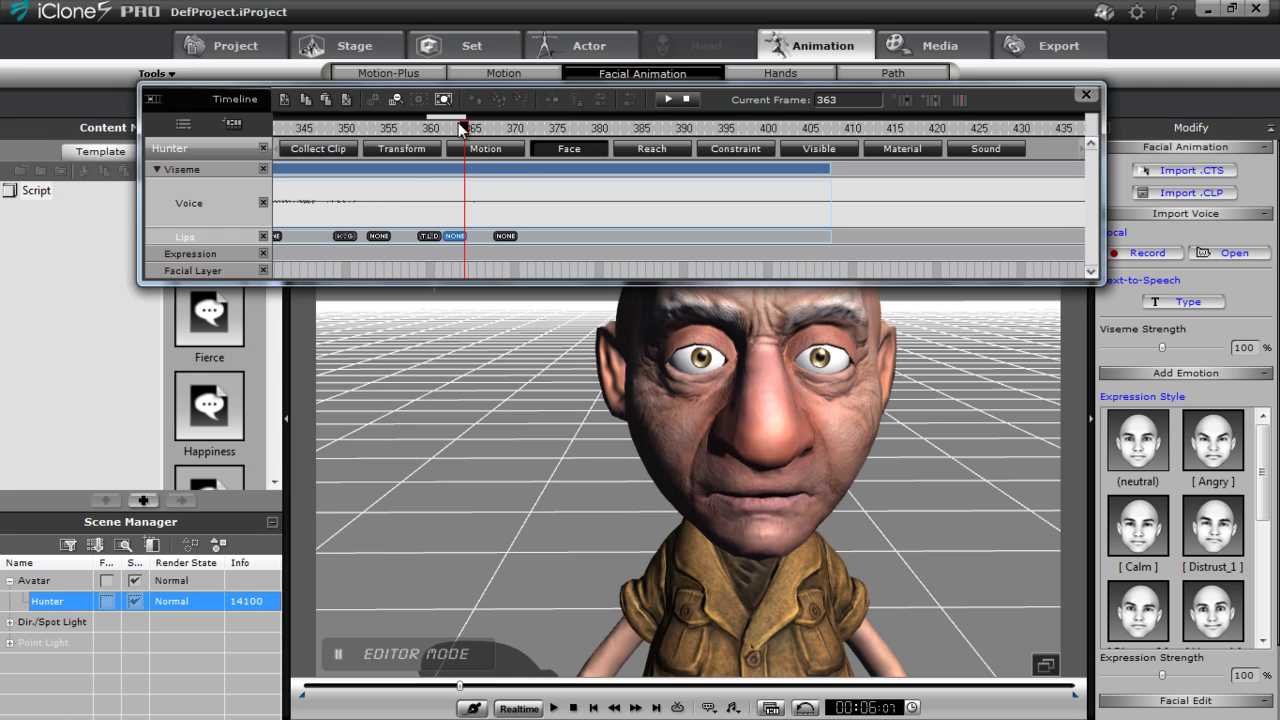
Play back the lip-sync around the edited lip key and again from about frame 260.
click(374, 131)
key(space)
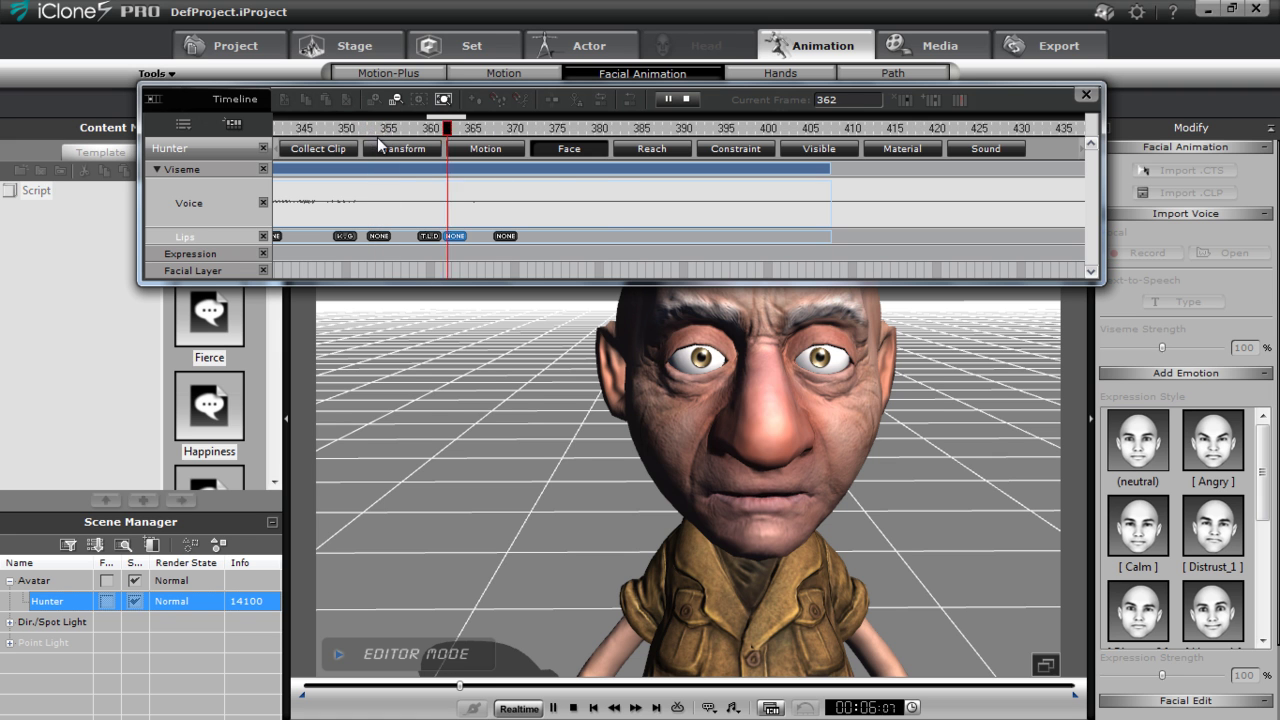
click(372, 131)
click(322, 131)
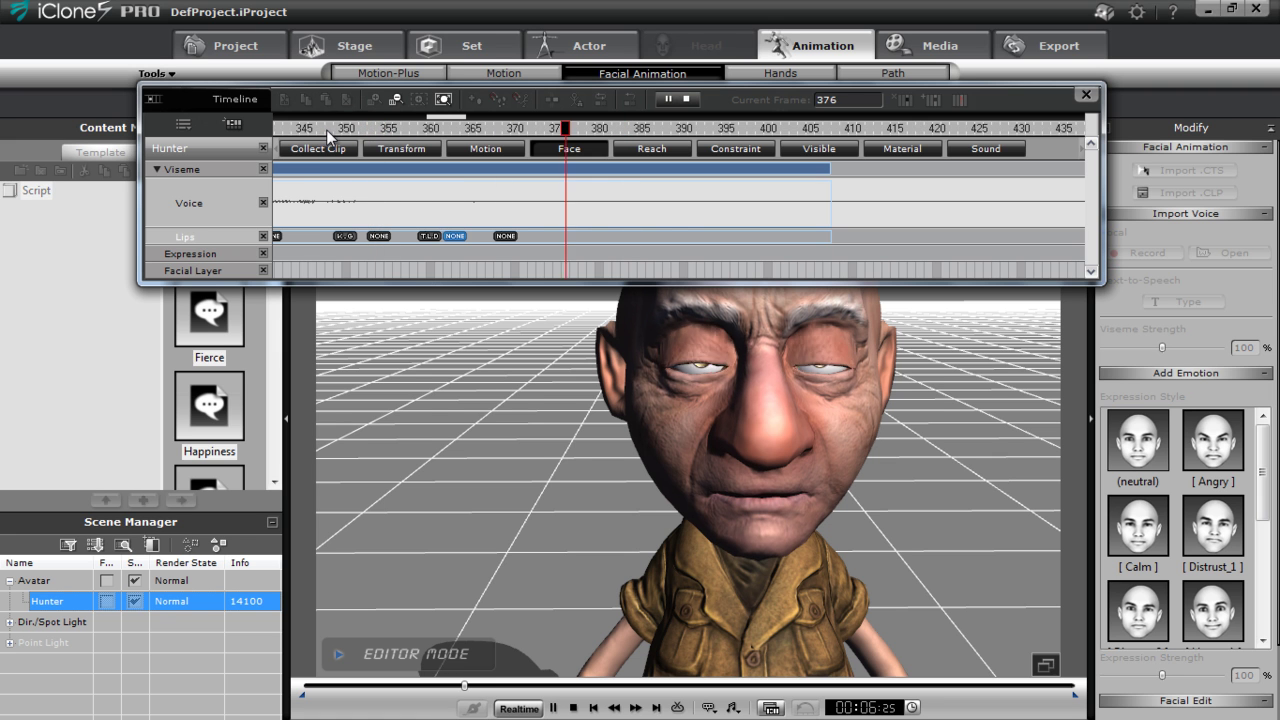
drag(450, 118, 401, 126)
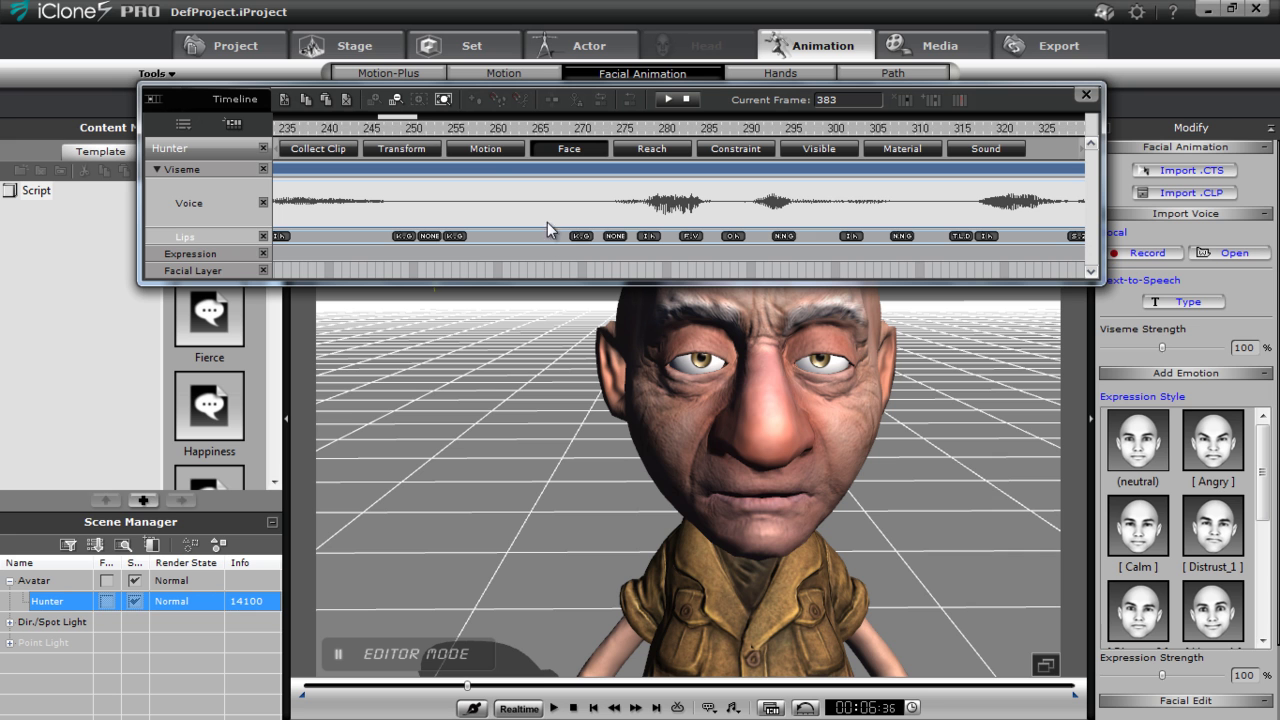
click(506, 128)
key(space)
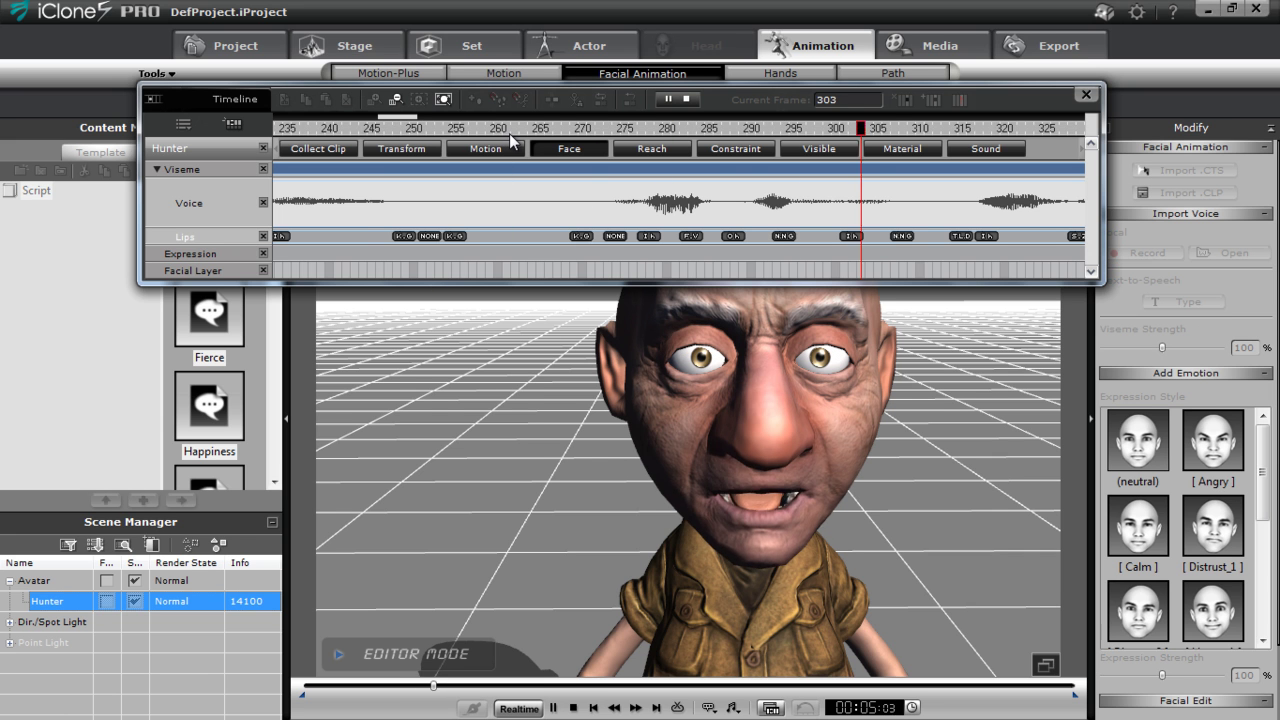
Stop the lip-sync playback, close the timeline and return to the first frame.
key(space)
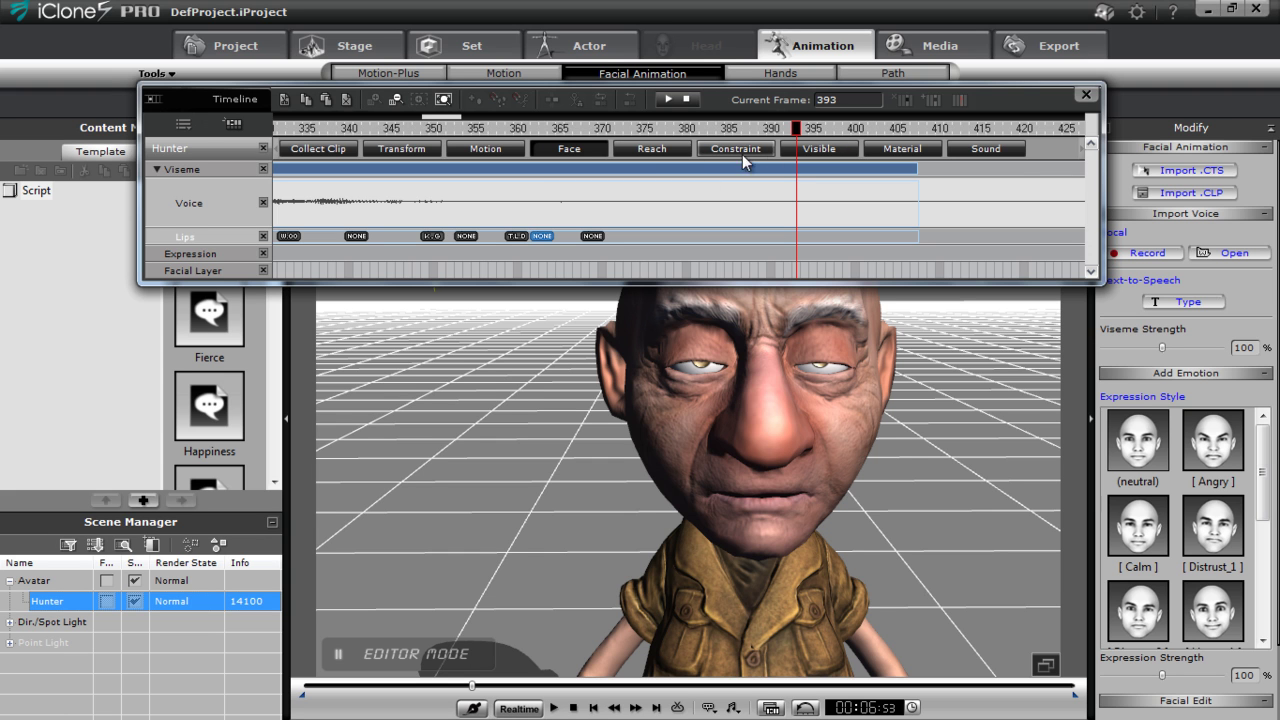
click(1086, 95)
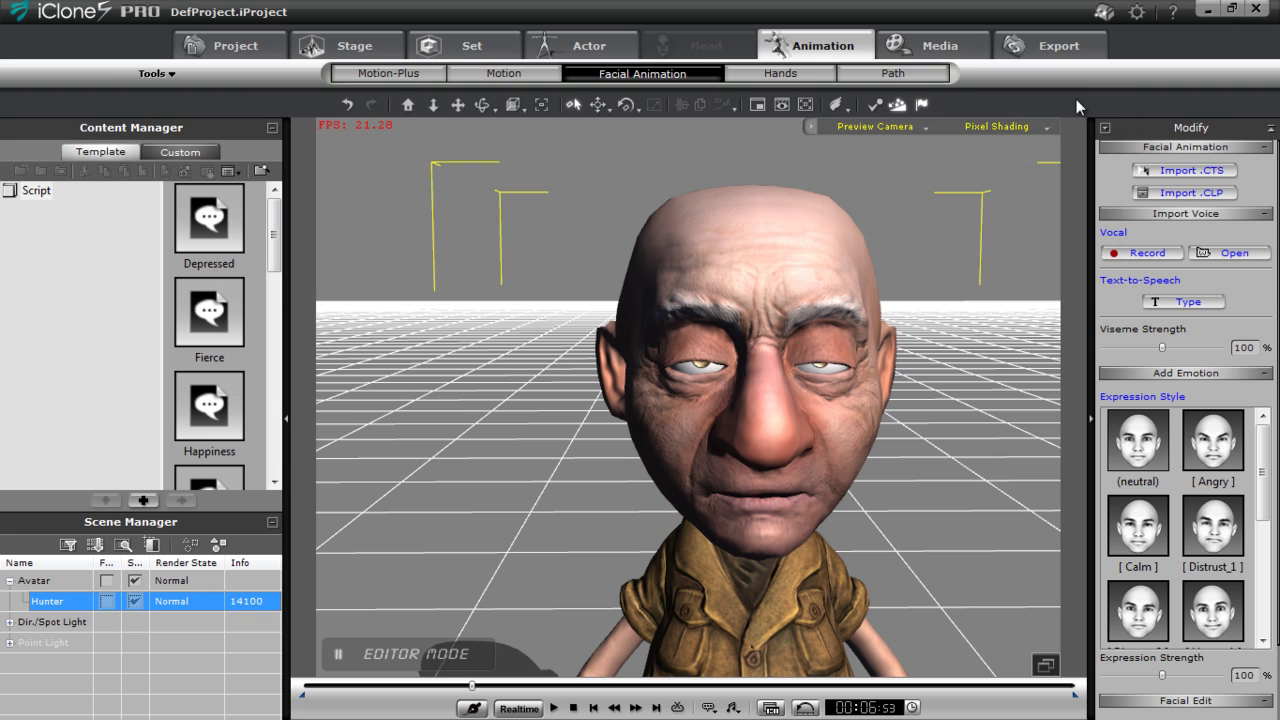
click(573, 708)
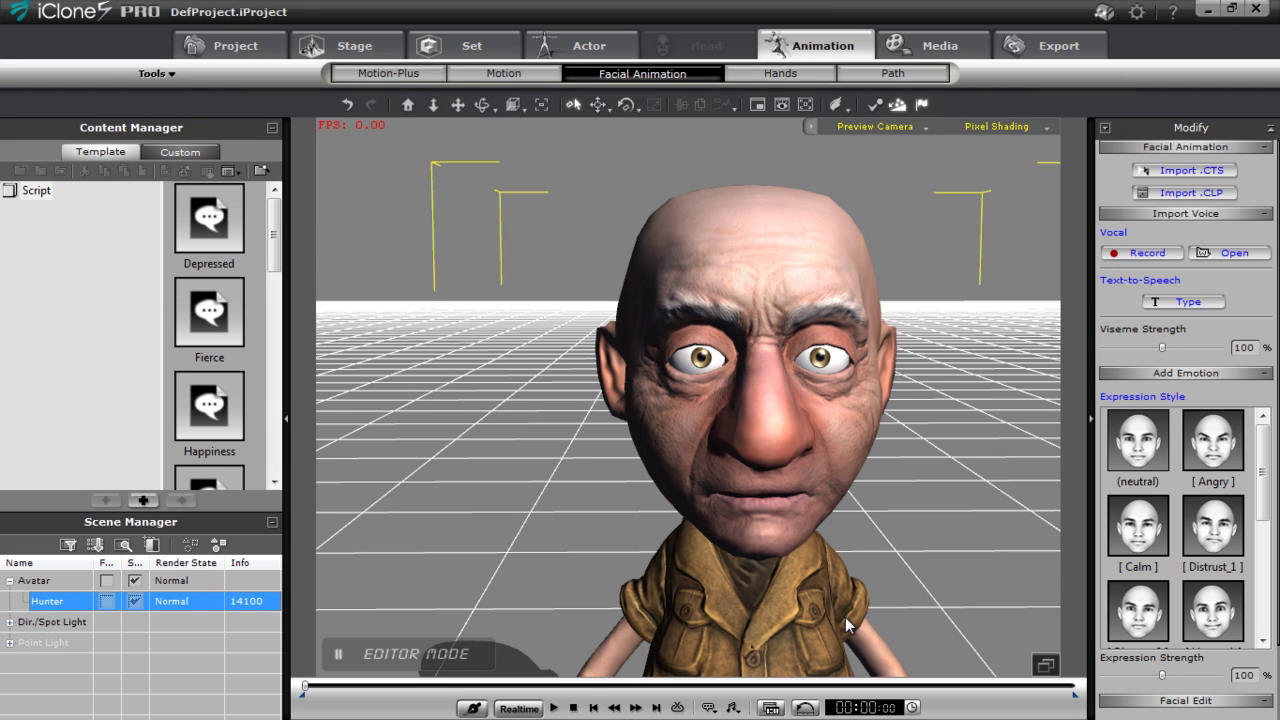
Open face puppeteering, choose the 09_Attractive profile with its third full-face control, and preview it on the hunter.
drag(1277, 380, 1277, 592)
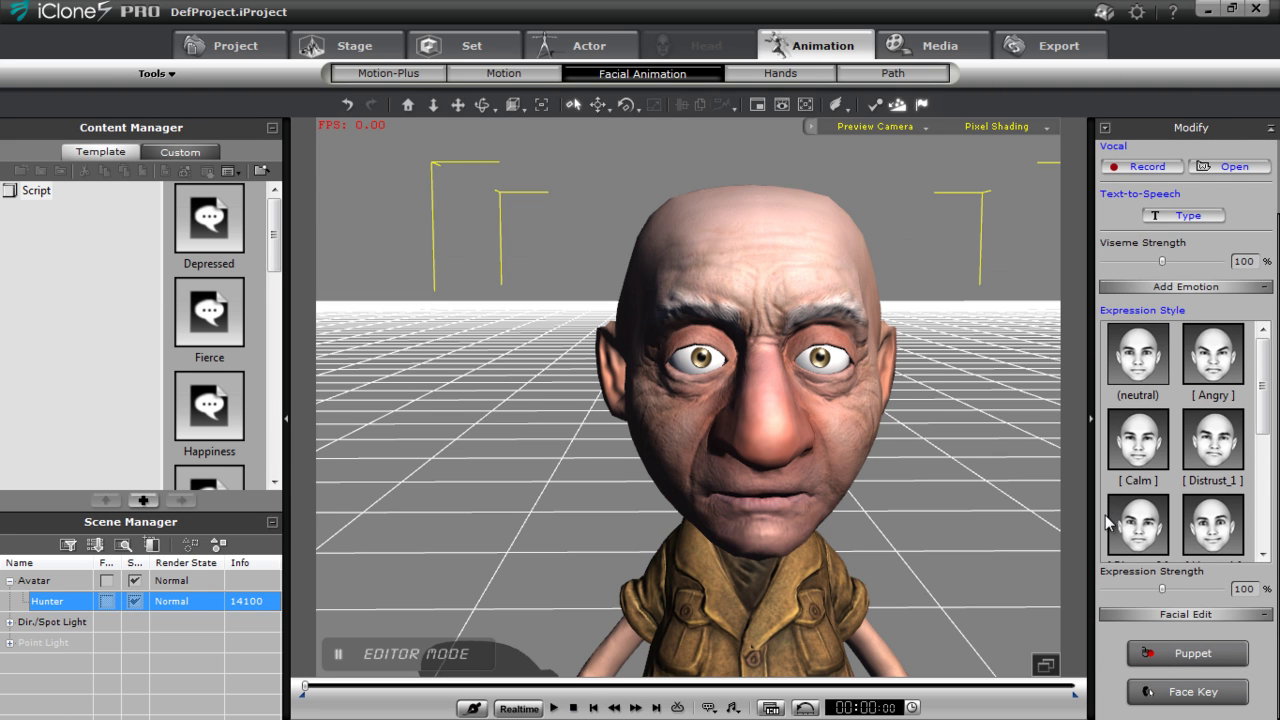
click(1190, 653)
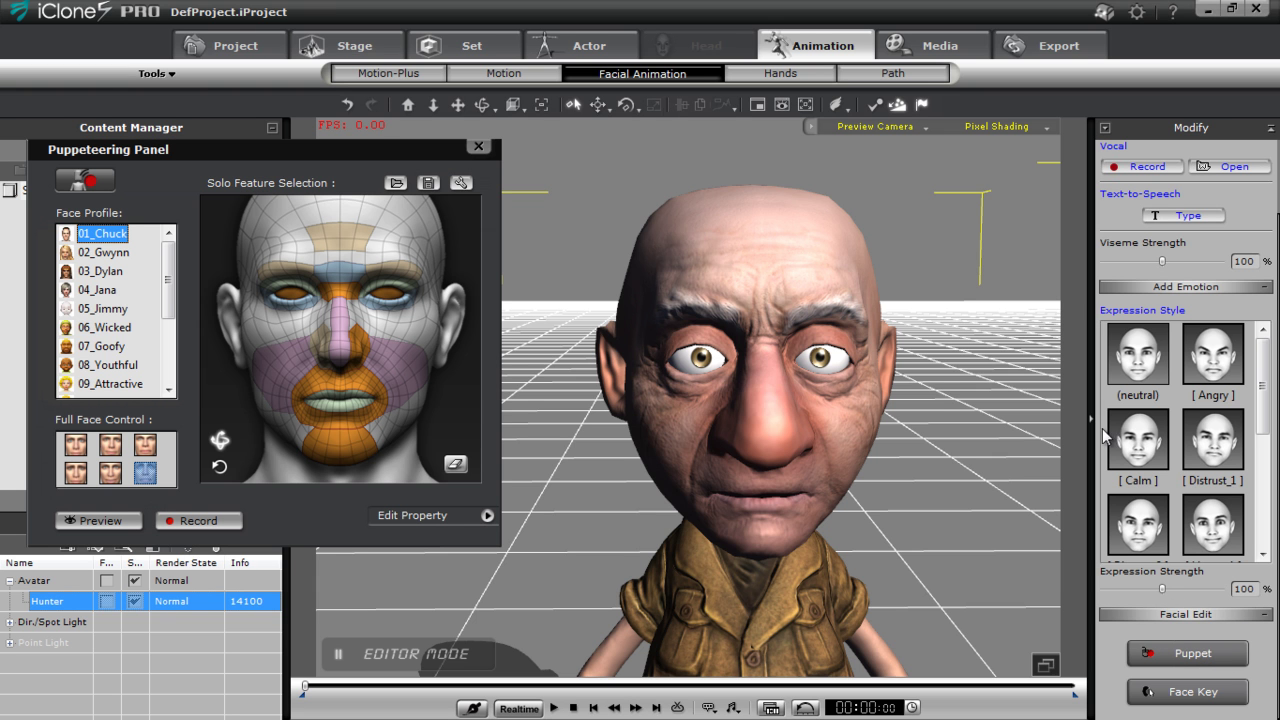
scroll(130, 330, down, 3)
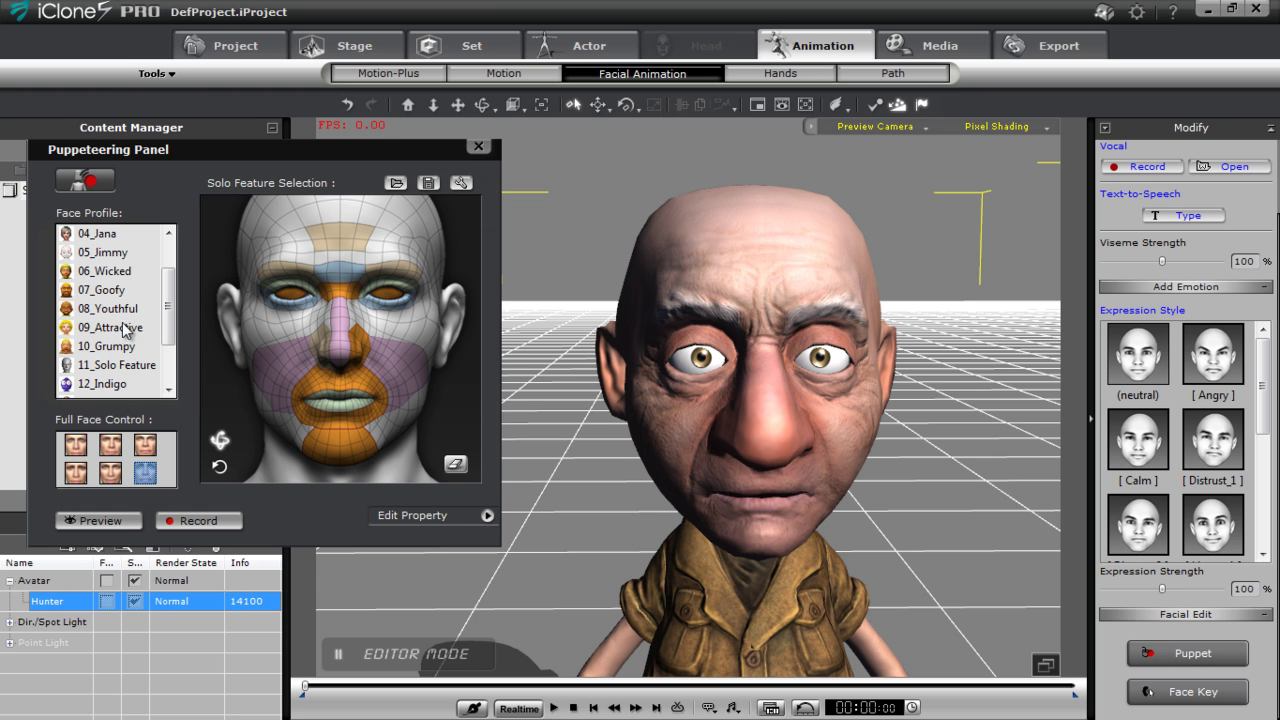
click(117, 329)
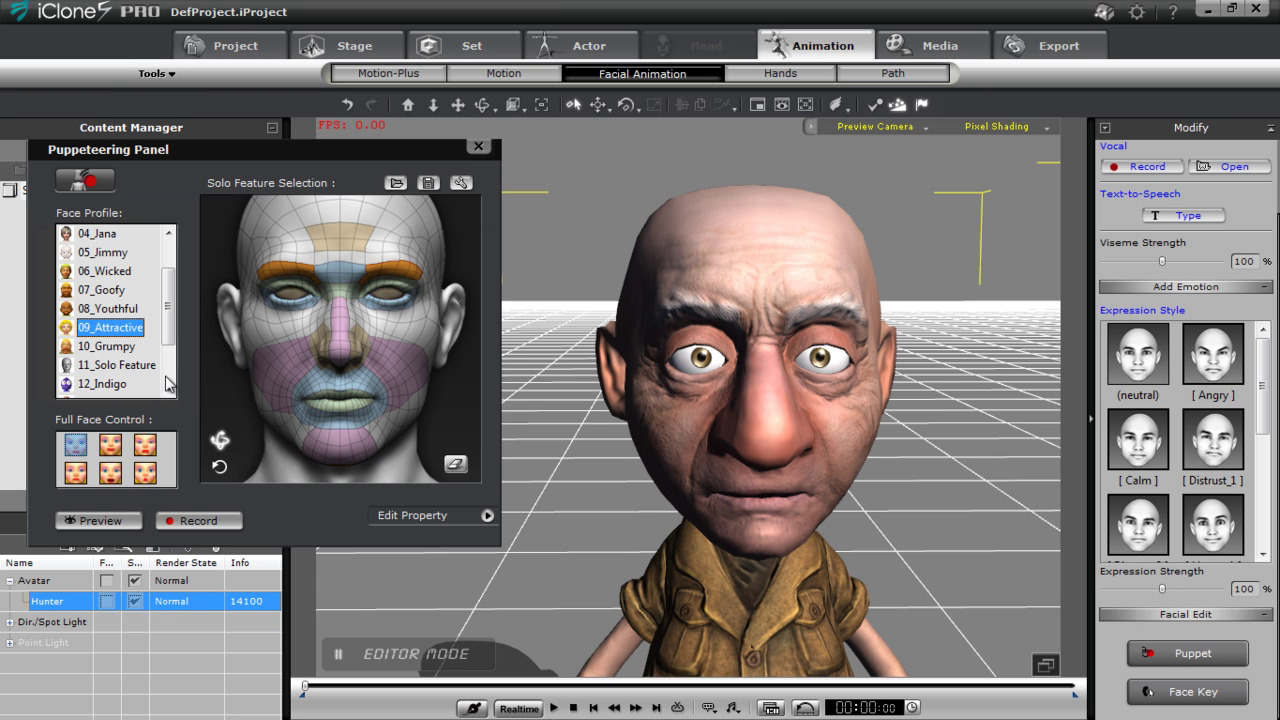
click(146, 447)
click(98, 520)
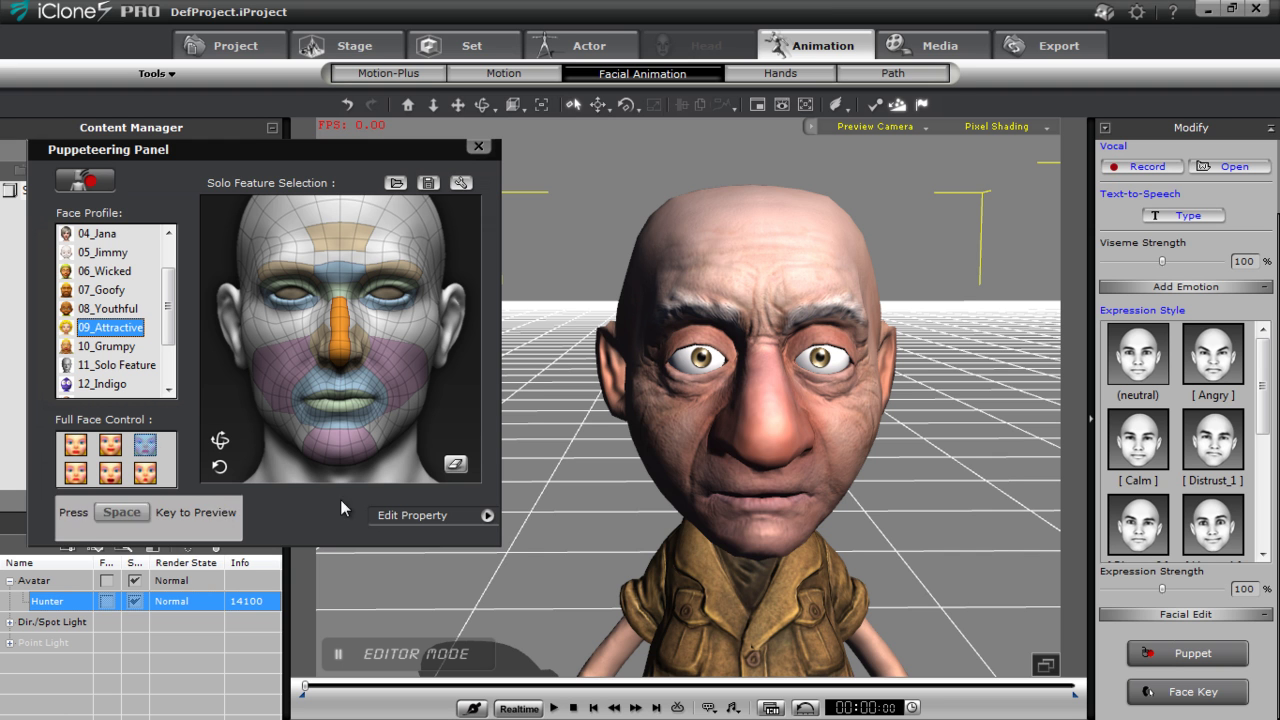
key(space)
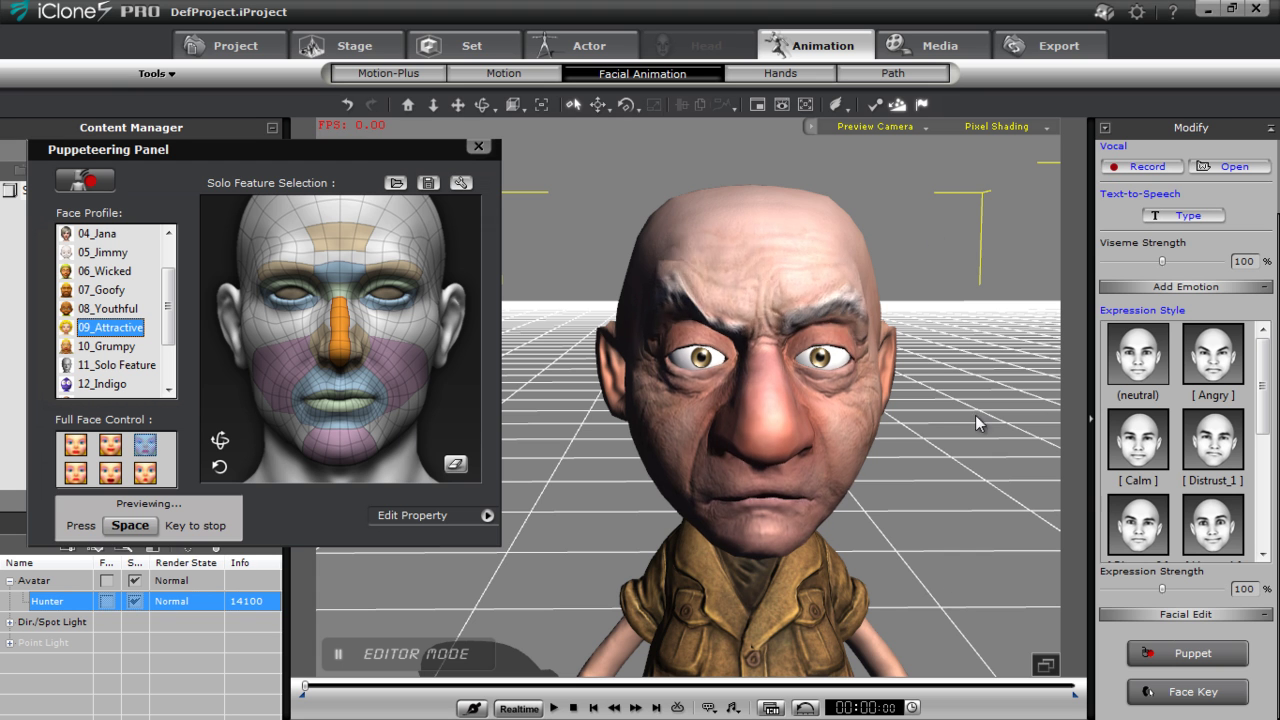
key(space)
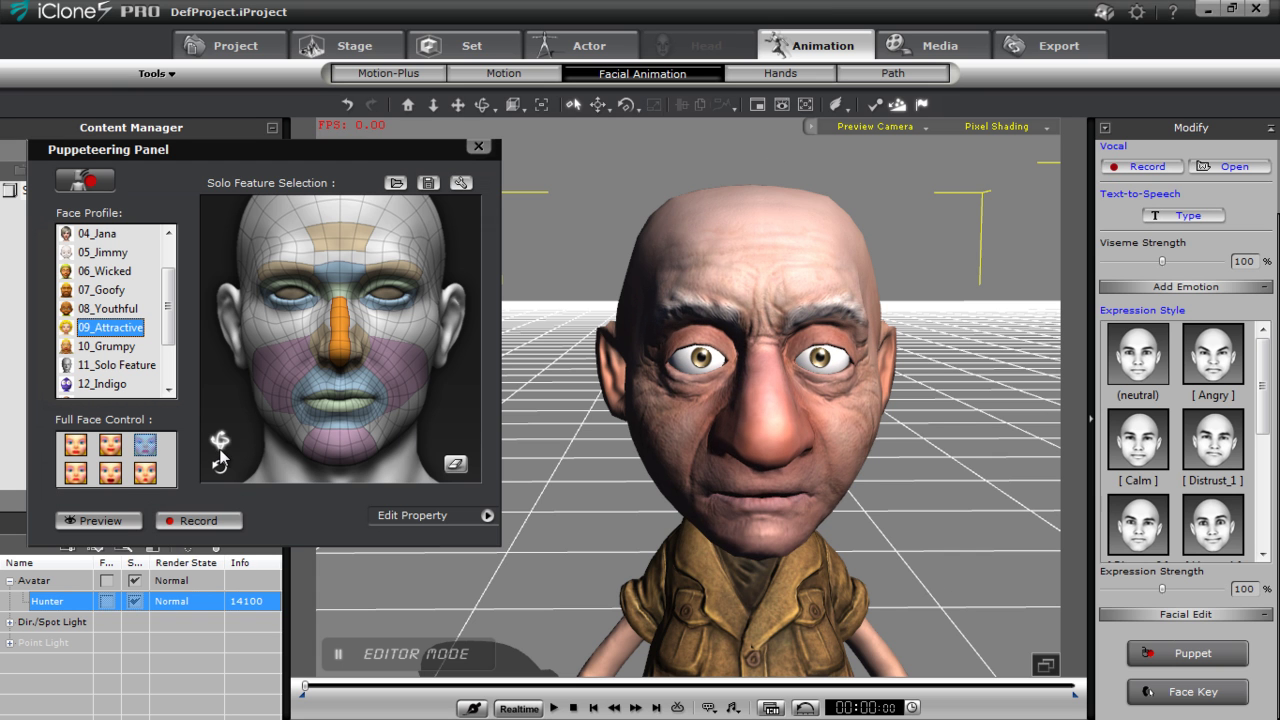
Preview face puppeteering of the hunter with head rotation alongside the expressions.
click(115, 521)
key(space)
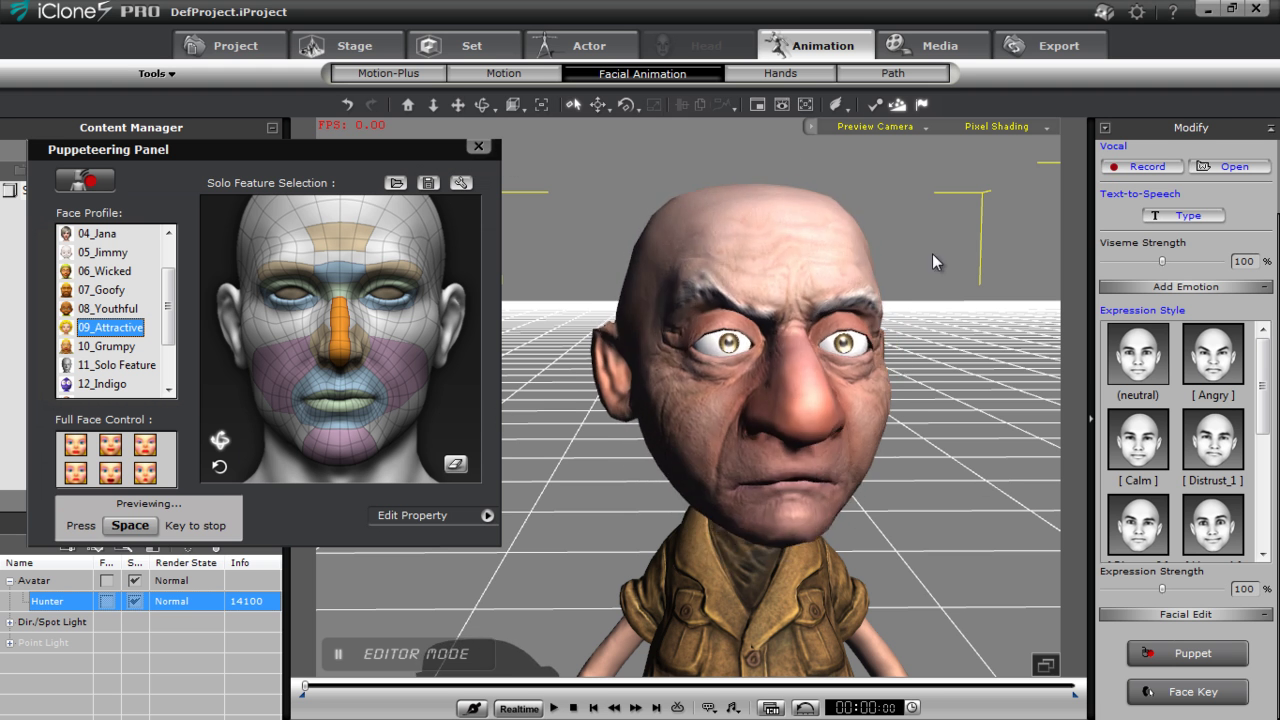
key(space)
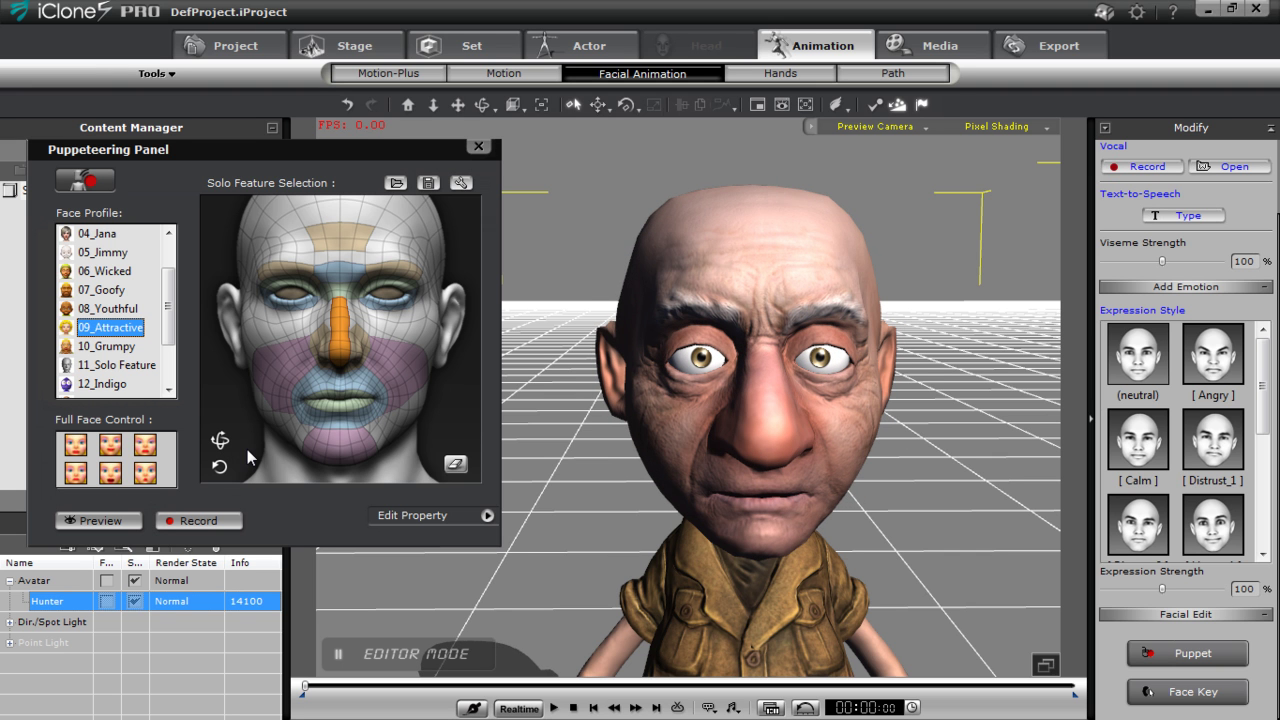
Record a face puppeteering take from the first frame, rewind to the start and close the Puppeteering Panel.
click(200, 518)
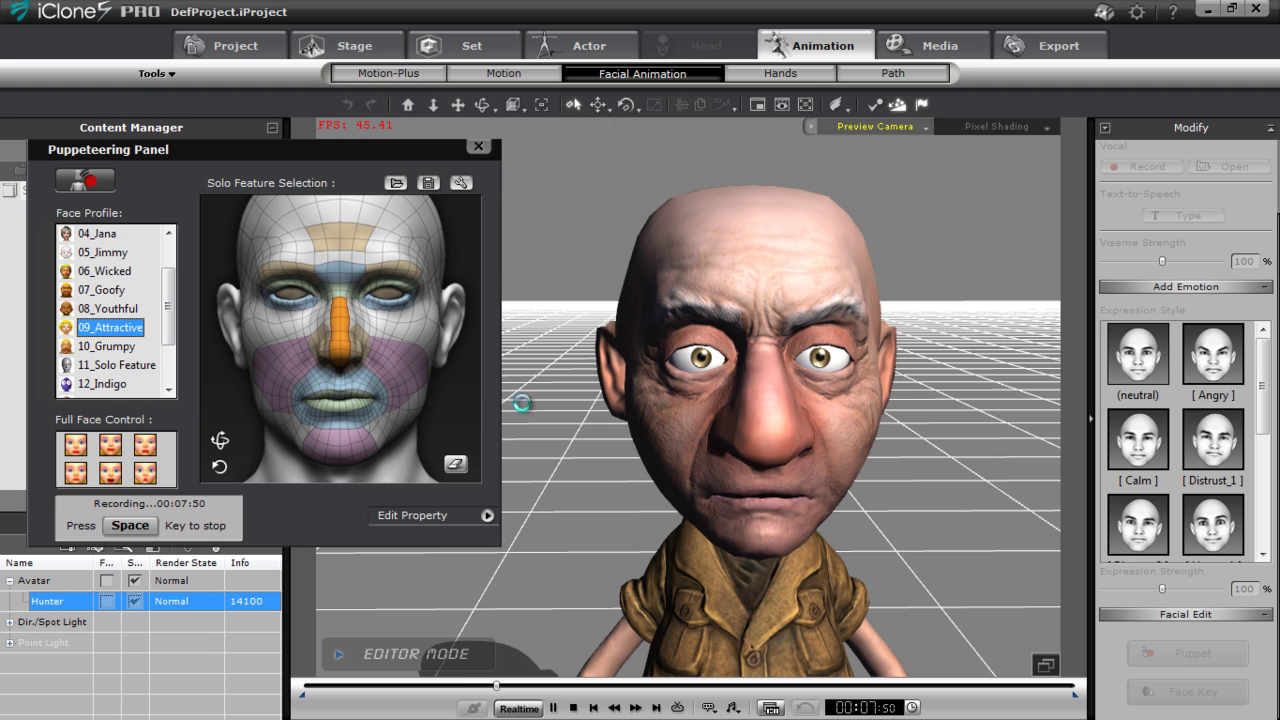
key(space)
click(573, 708)
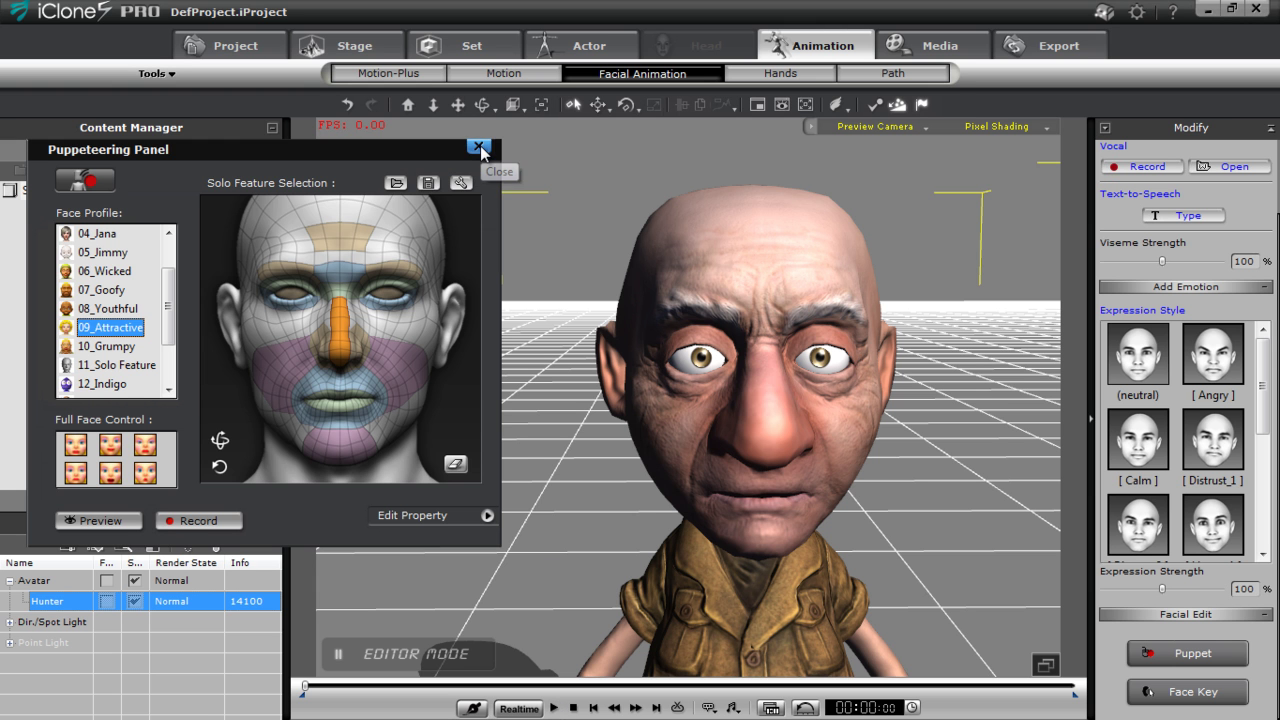
click(479, 147)
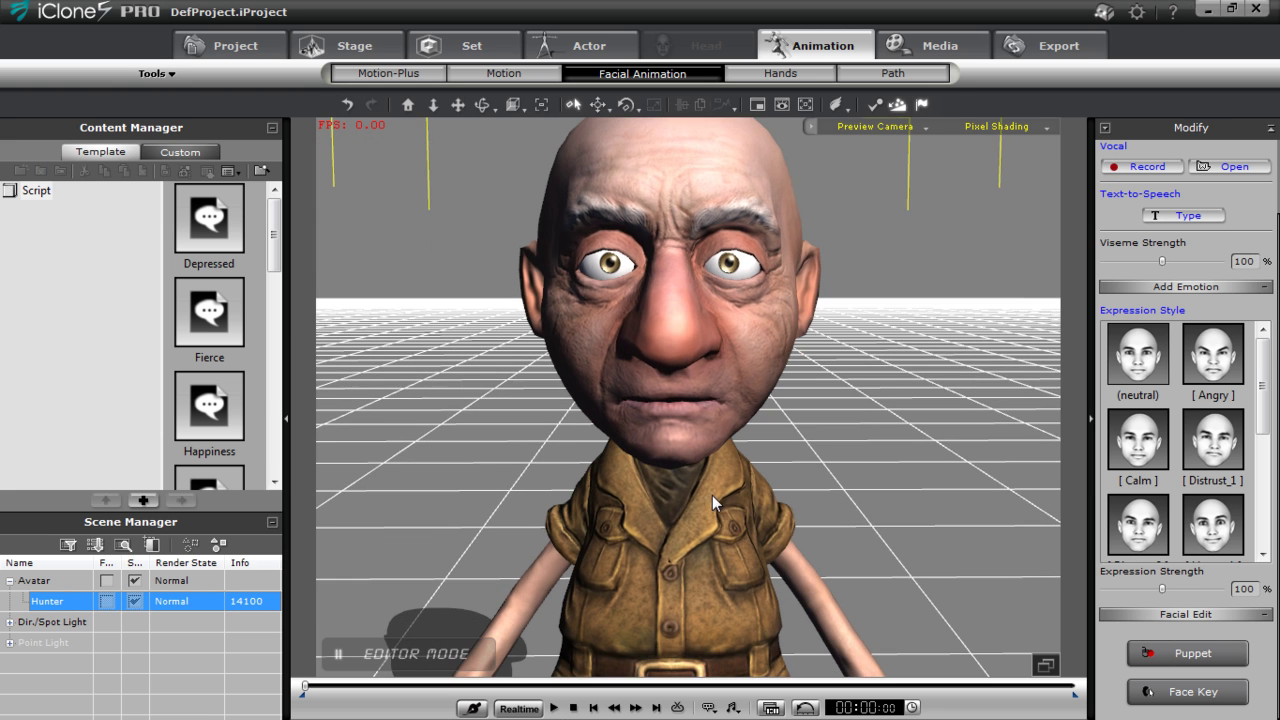
Switch to body motion animation and open Motion Puppet for the hunter.
scroll(712, 495, down, 6)
scroll(678, 357, down, 6)
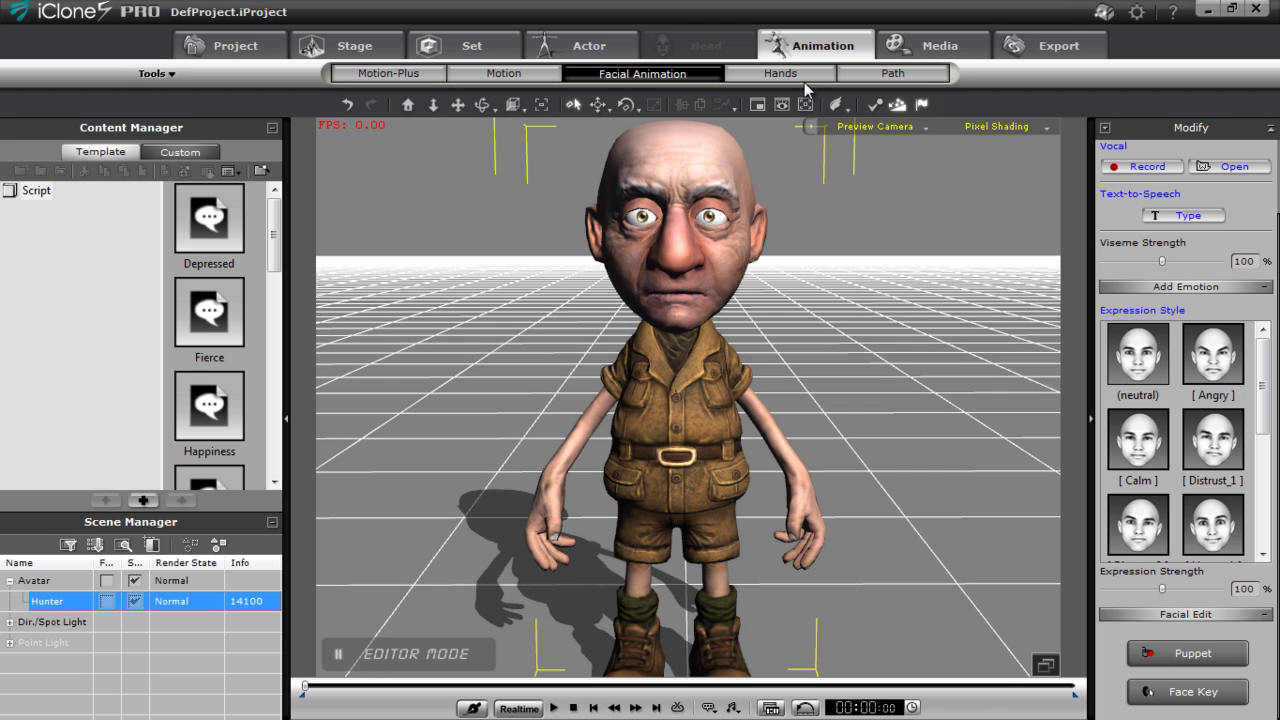
click(531, 76)
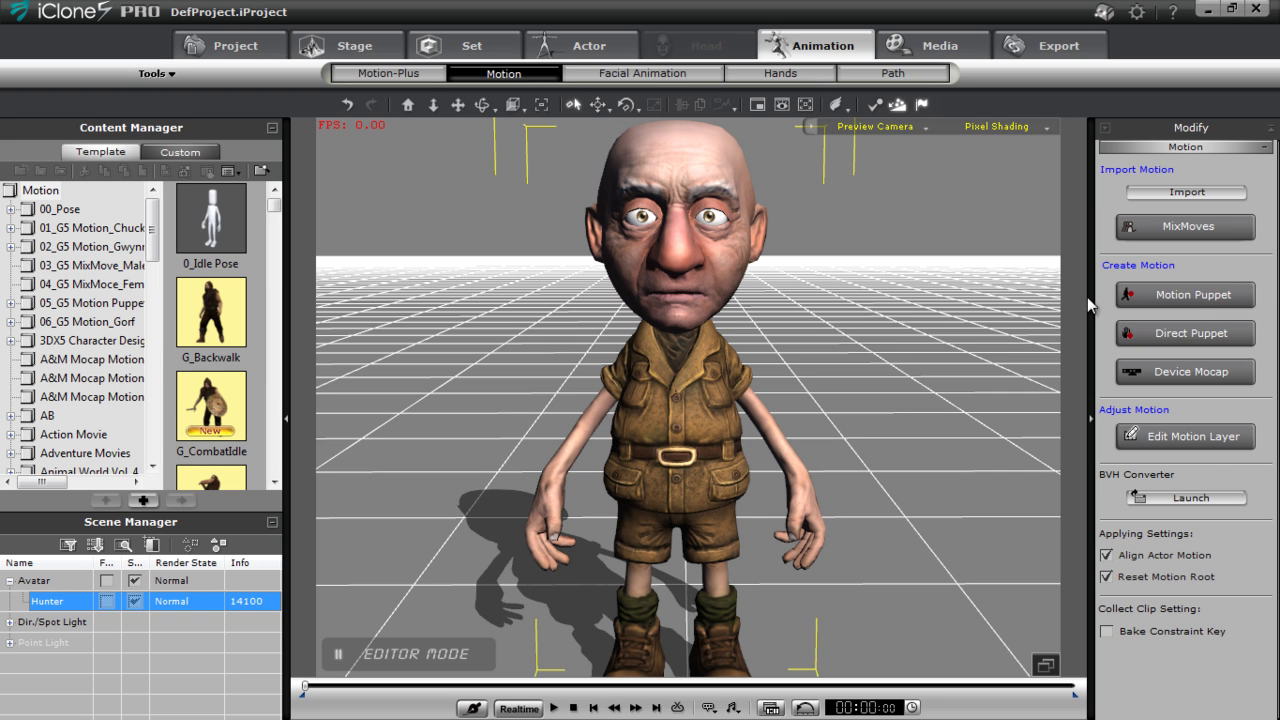
click(1188, 292)
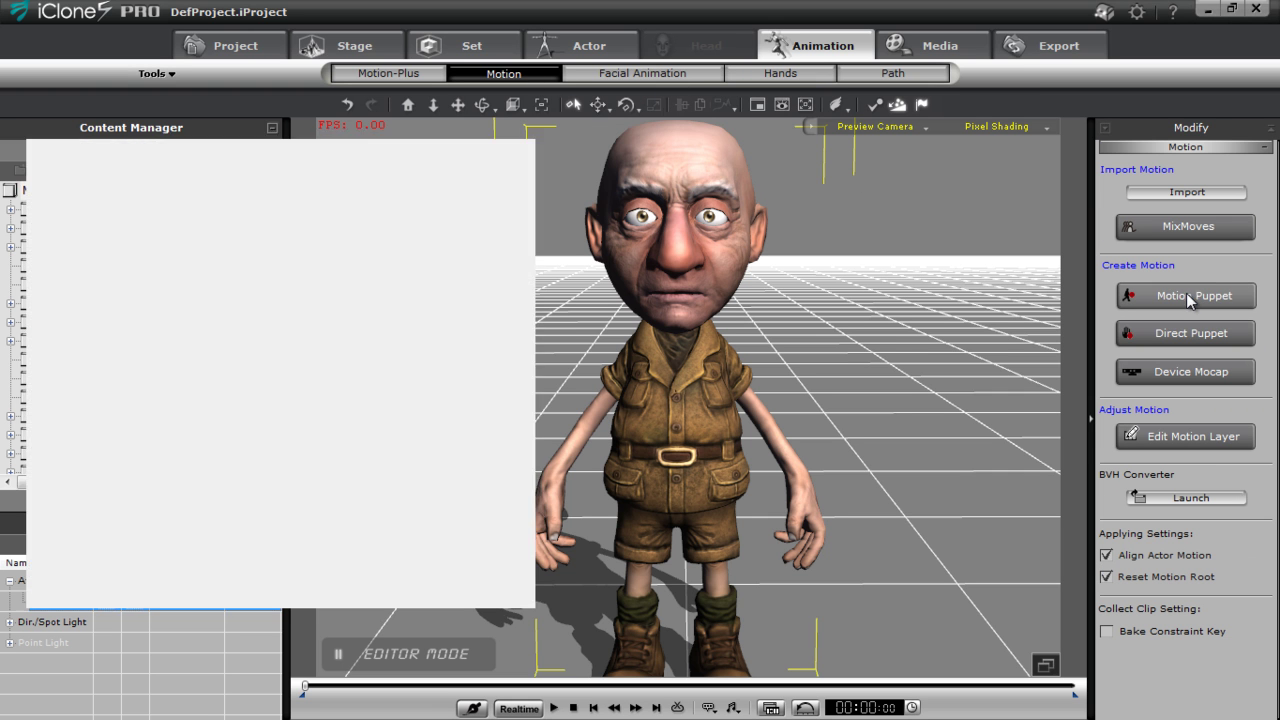
middle_drag(750, 393, 805, 388)
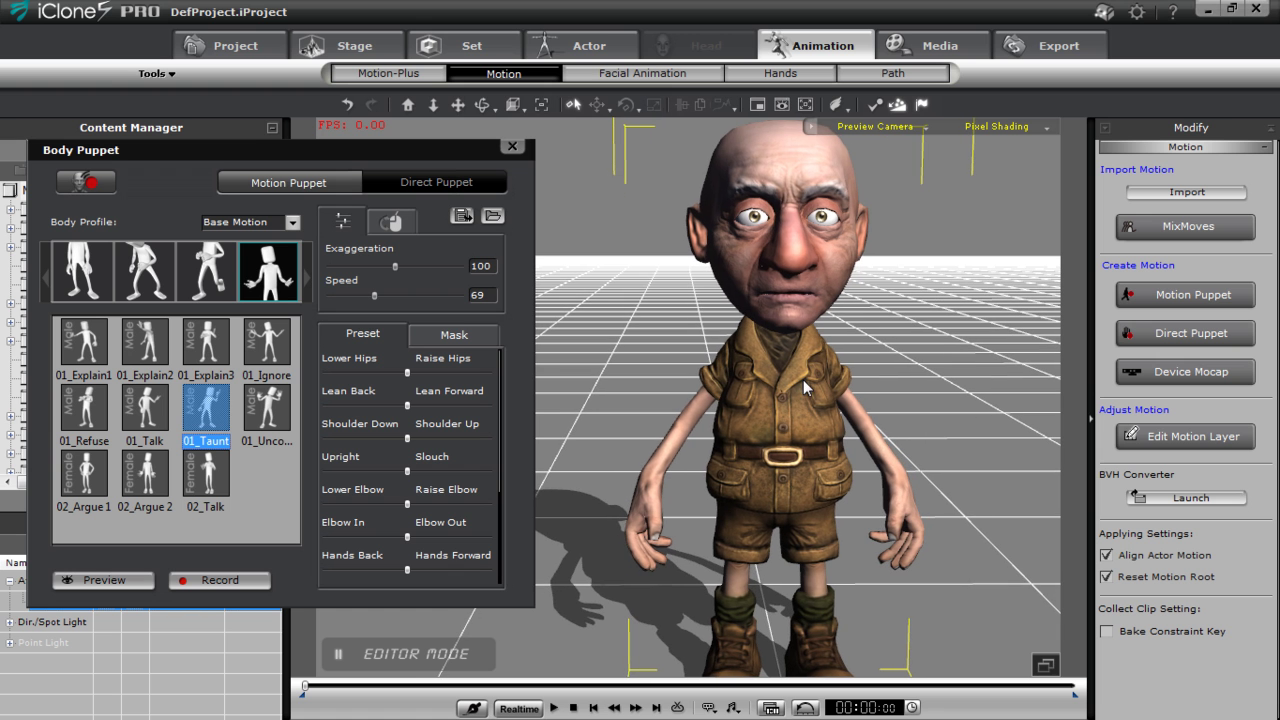
Preview the 01_Bored and 01_Dance base motions on the hunter.
click(88, 272)
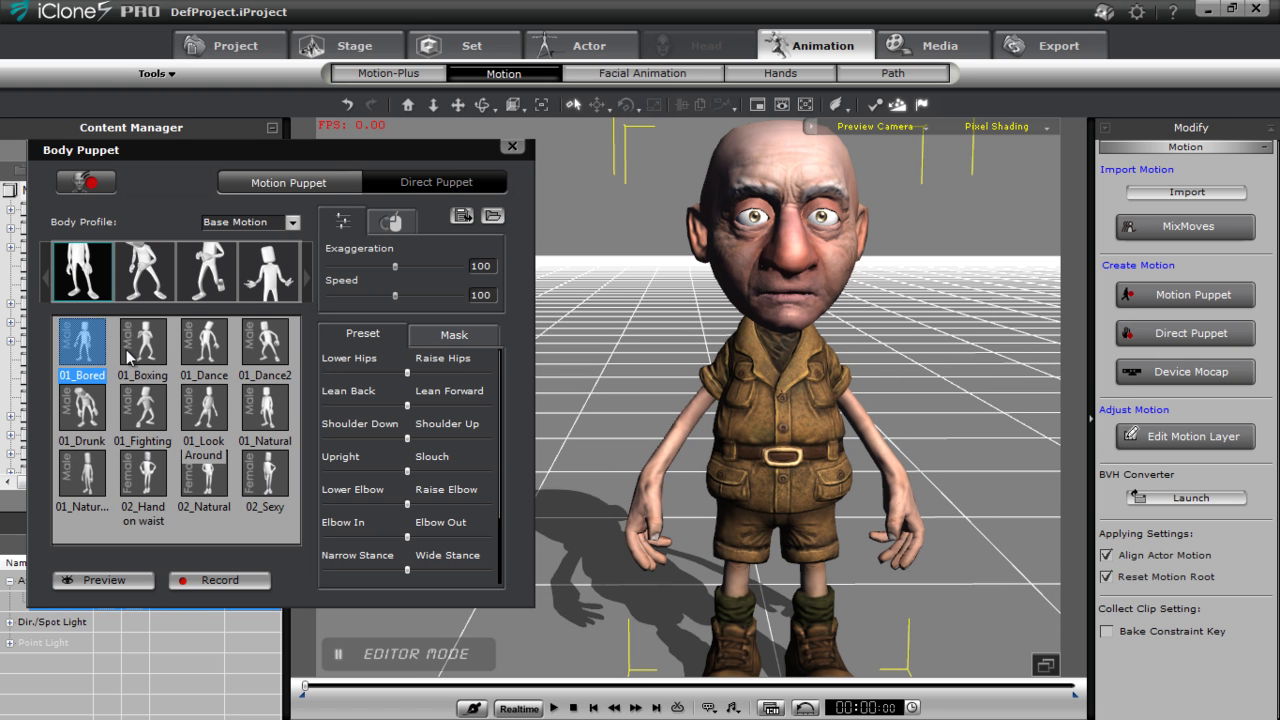
click(104, 580)
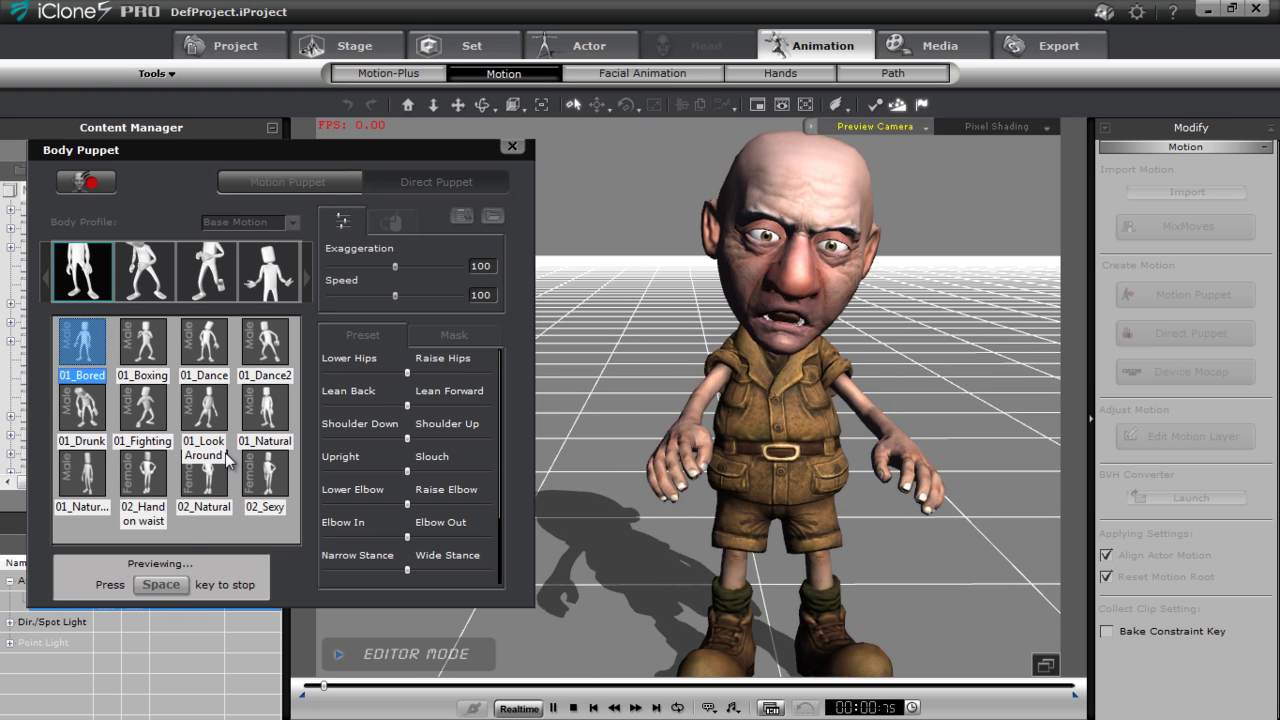
key(space)
click(205, 345)
click(104, 580)
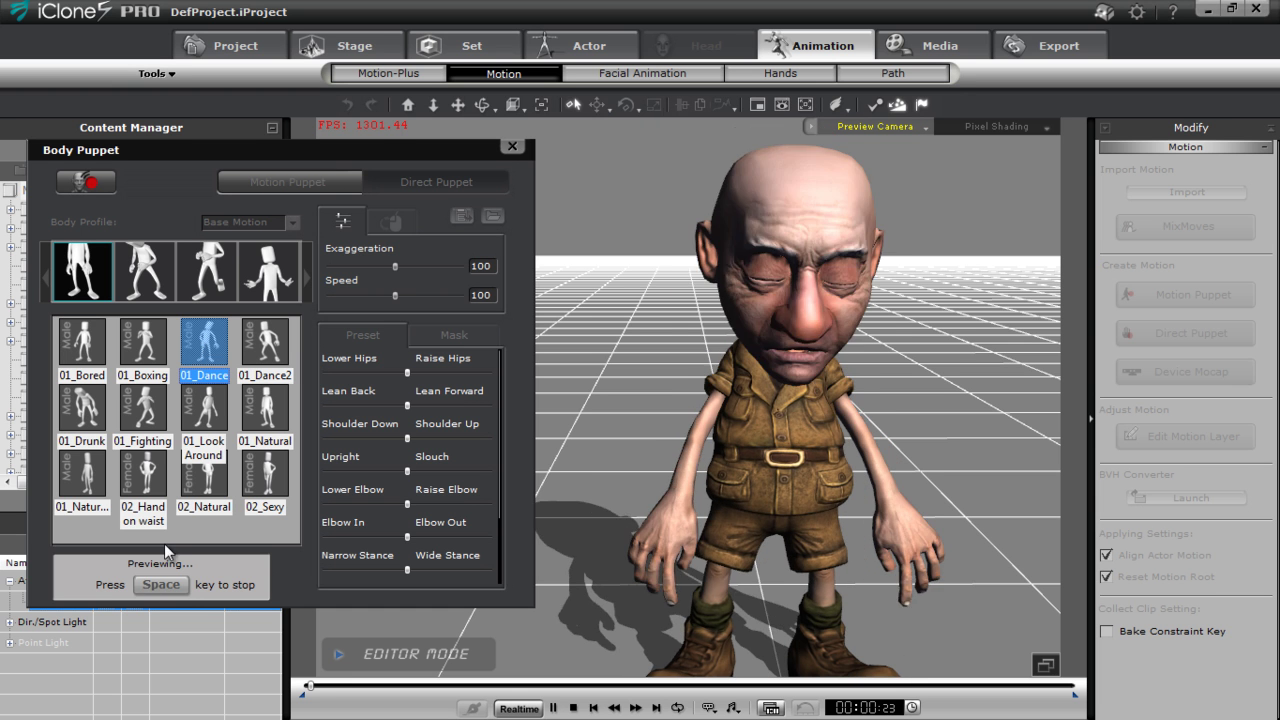
key(space)
Select the 01_Taunt motion from the talking gesture category and preview it on the hunter.
click(272, 278)
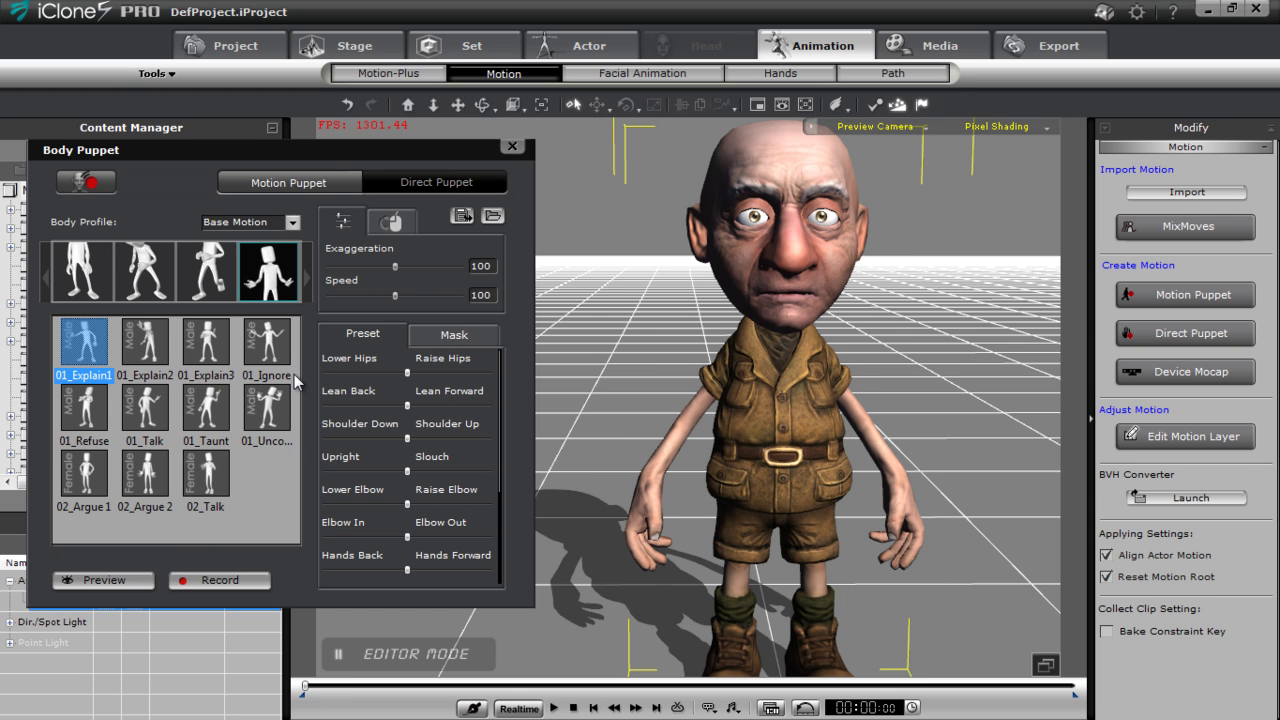
click(203, 414)
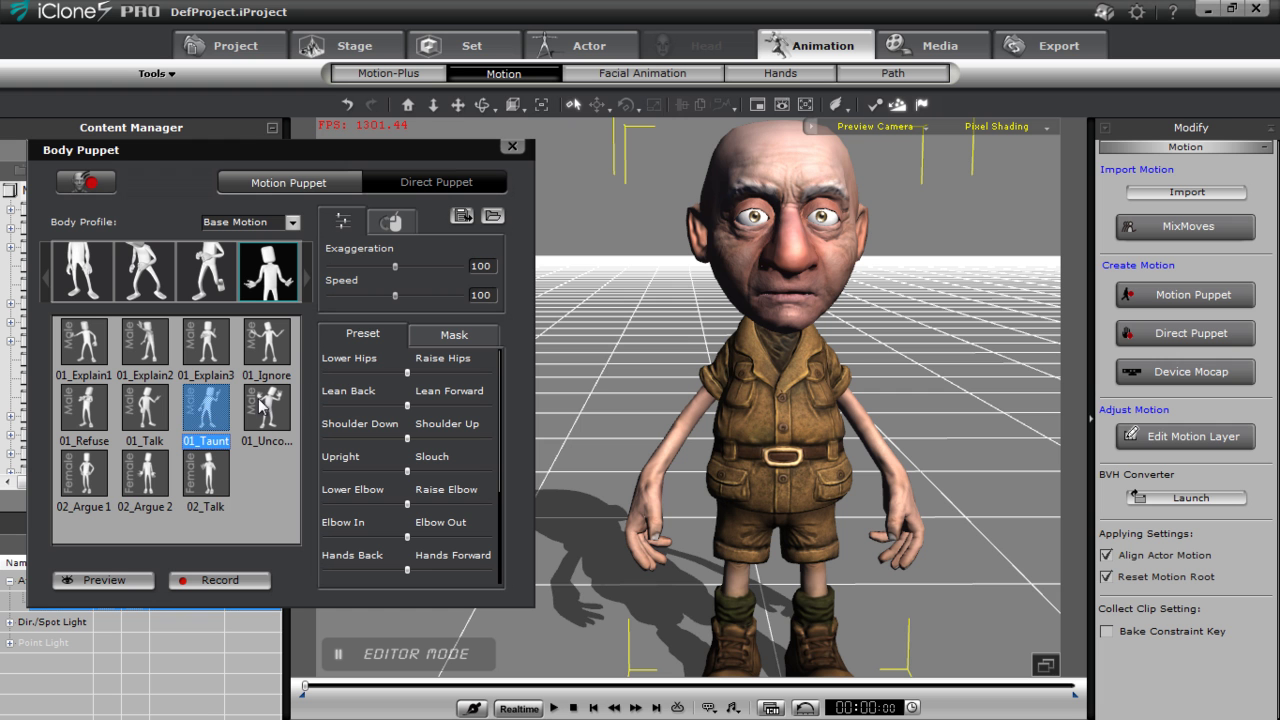
click(104, 580)
key(space)
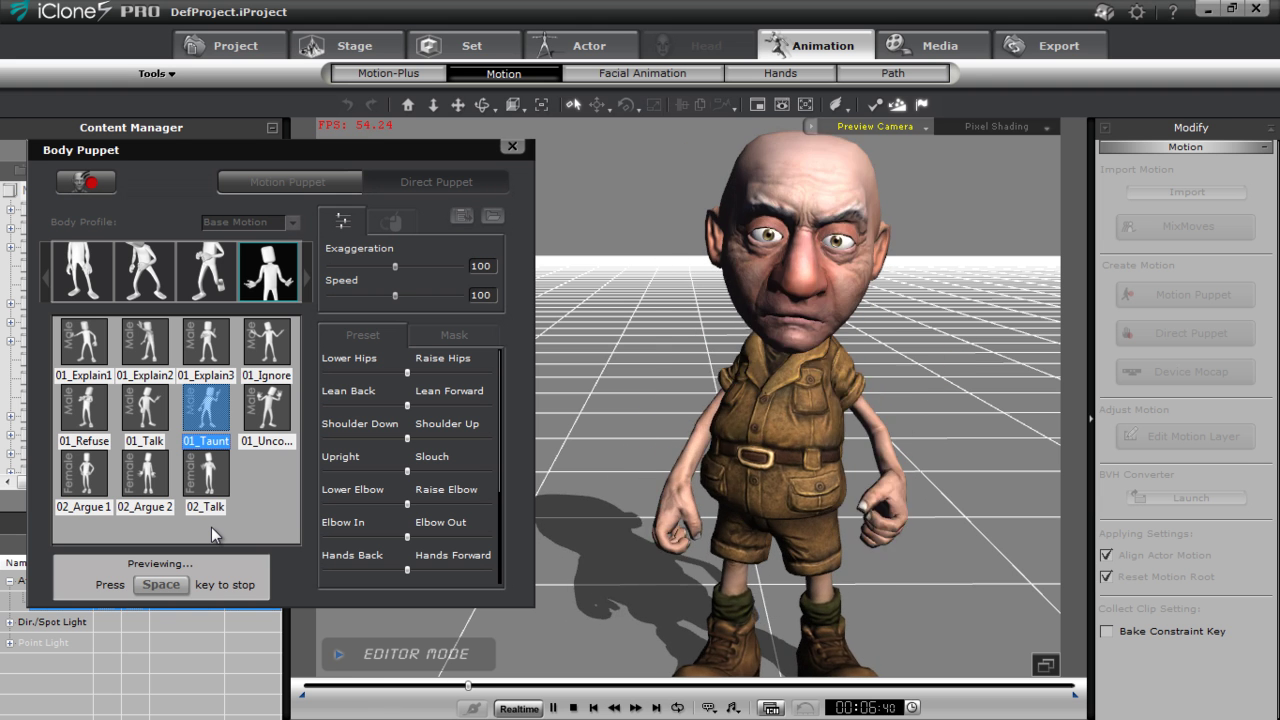
key(space)
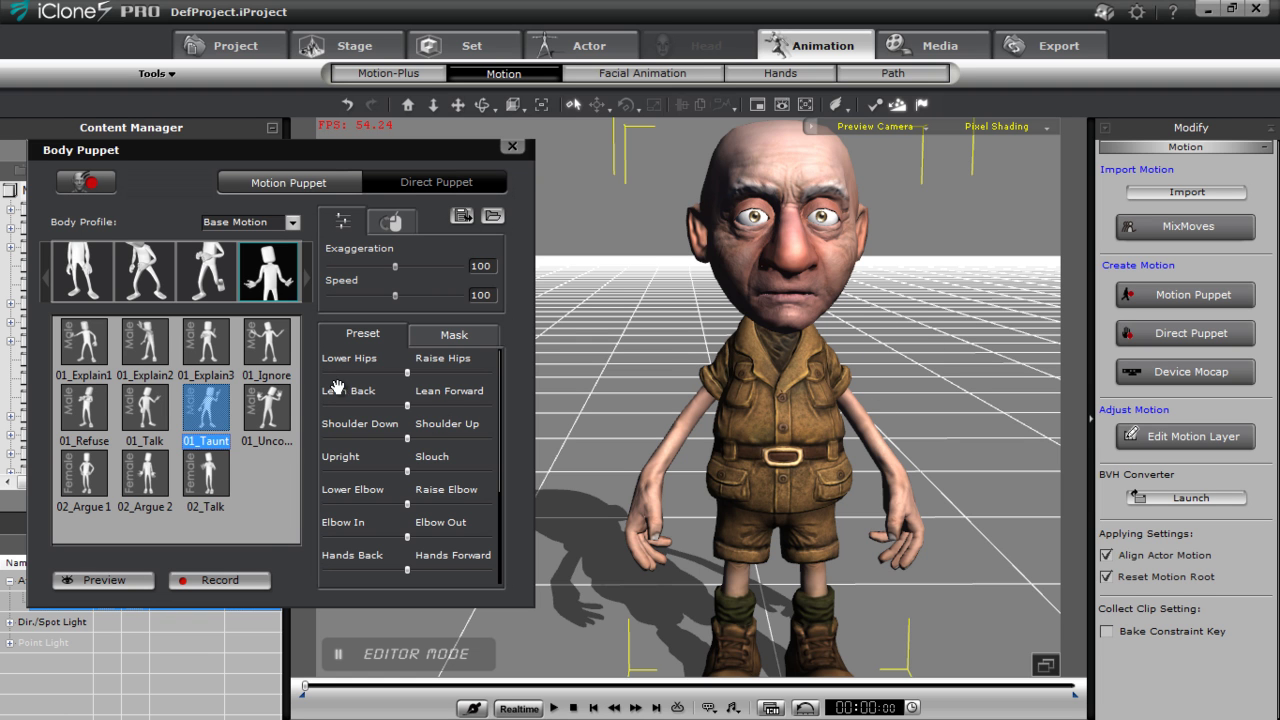
Set the puppet speed to 69 and record the 01_Taunt motion on the hunter.
drag(393, 297, 371, 300)
click(220, 580)
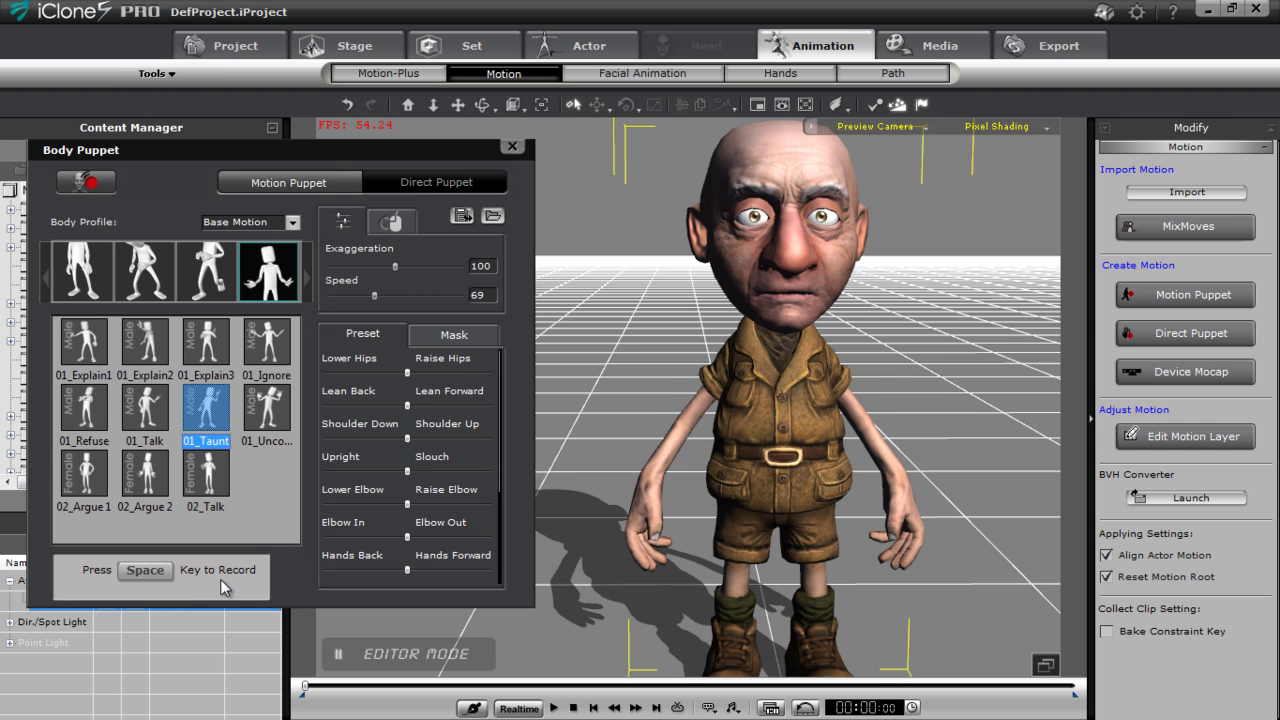
key(space)
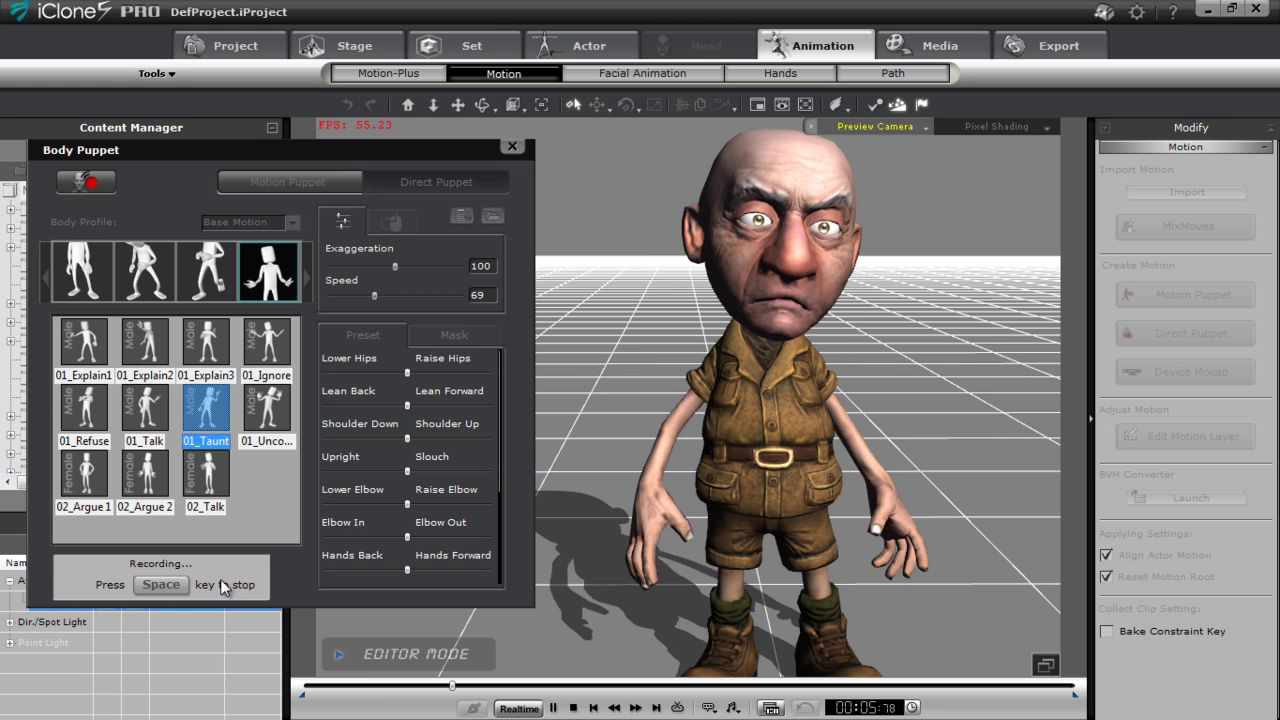
key(space)
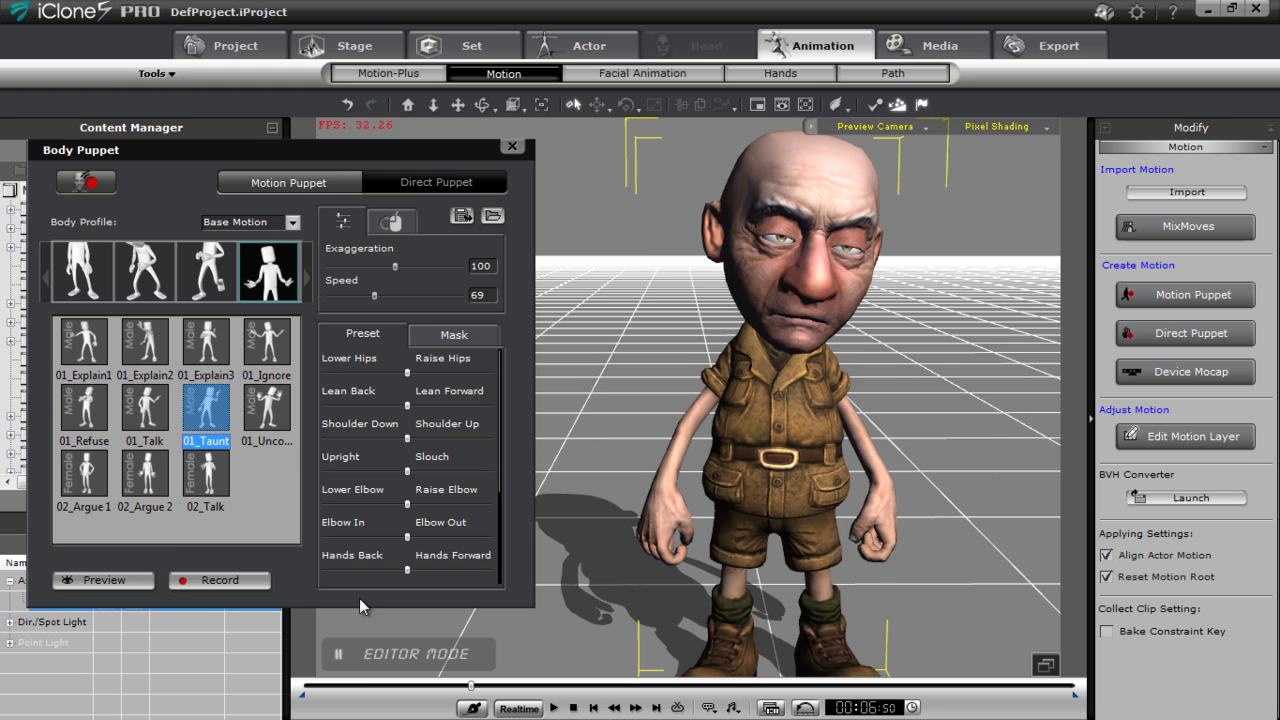
Play back the recorded body motion from the first frame, rewind and close Body Puppet.
click(573, 708)
click(552, 708)
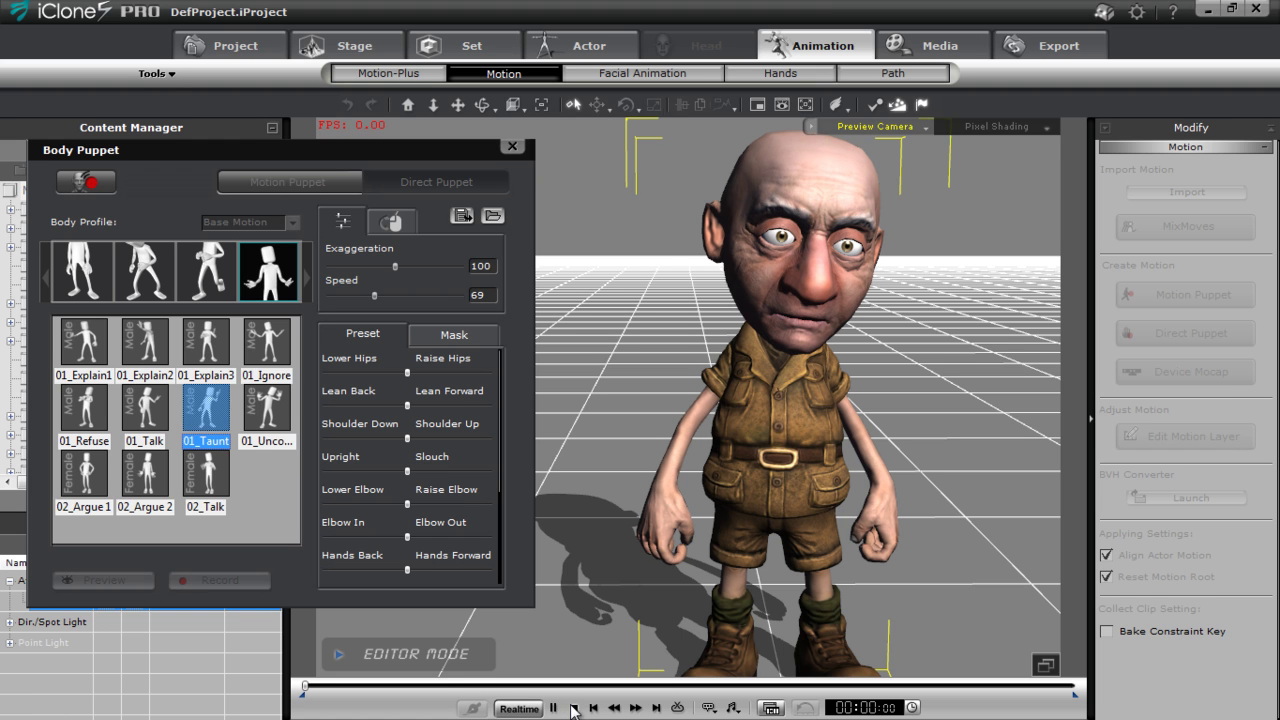
click(573, 708)
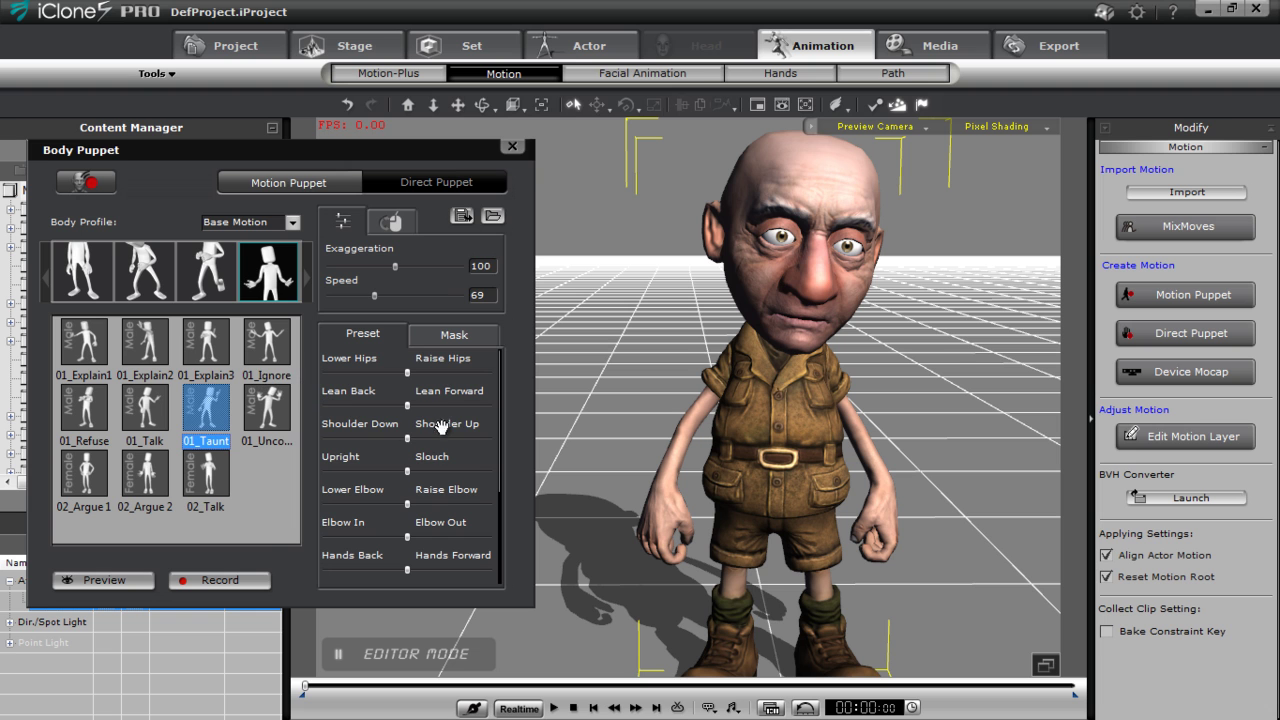
click(512, 148)
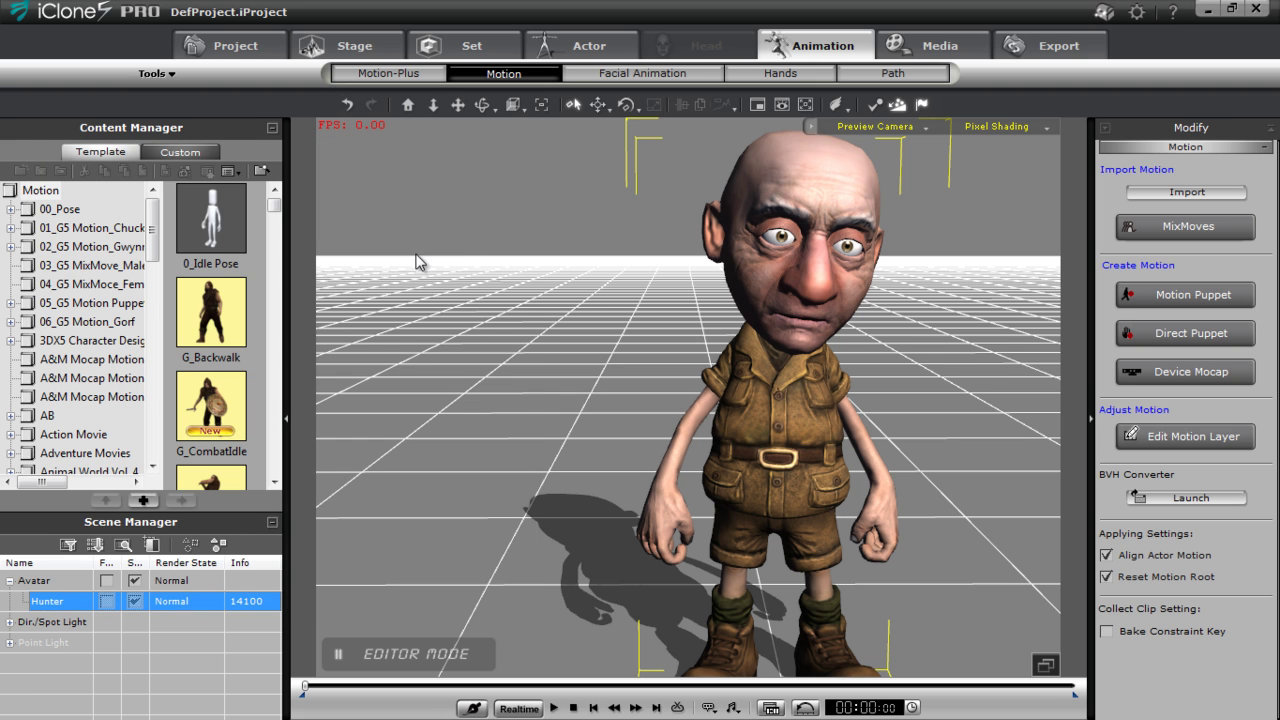
Open direct body puppeteering, select the hunter's head with Primary Rotation and preview rotating it.
click(1186, 334)
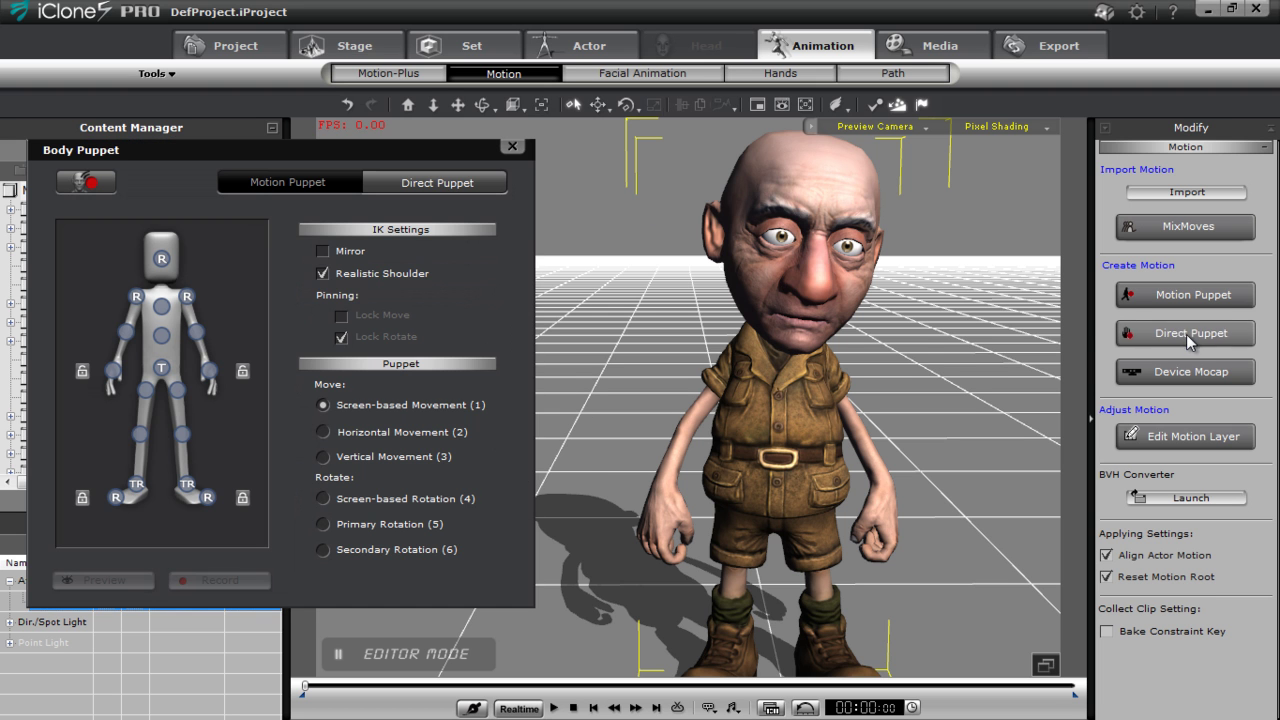
mouse_move(816, 424)
right_down()
mouse_move(782, 388)
mouse_move(795, 425)
right_up()
click(163, 261)
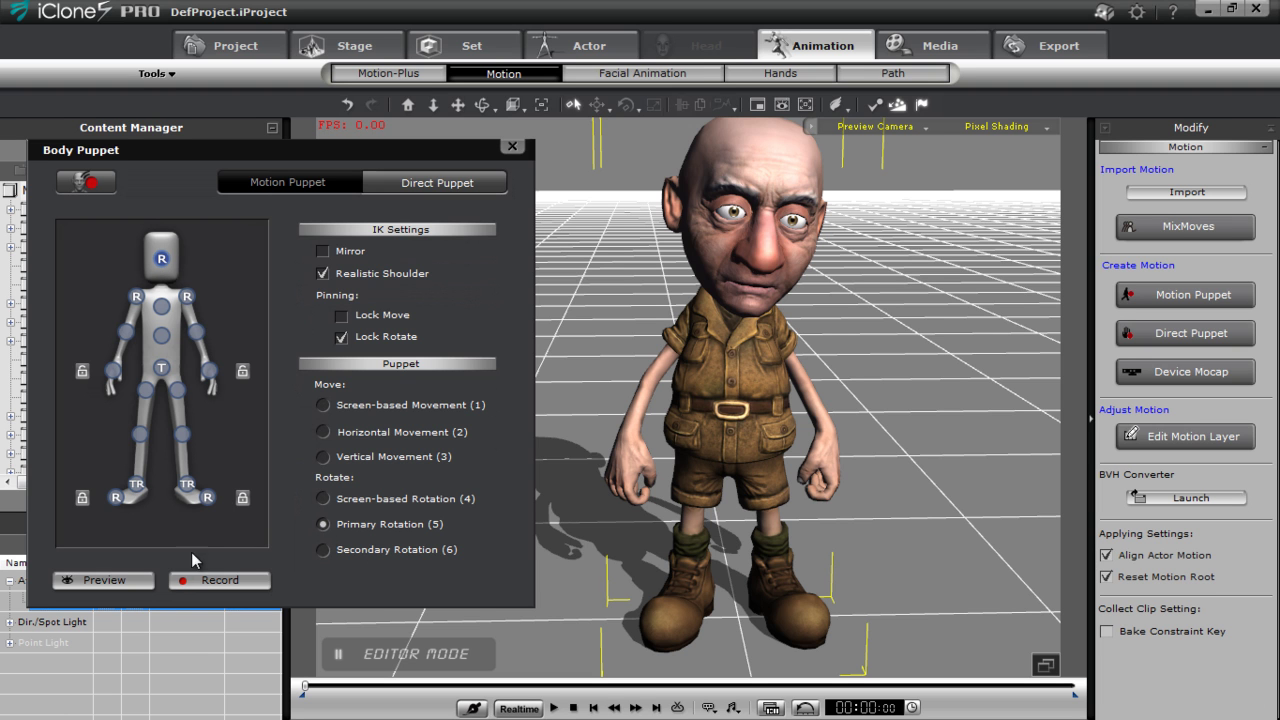
click(124, 582)
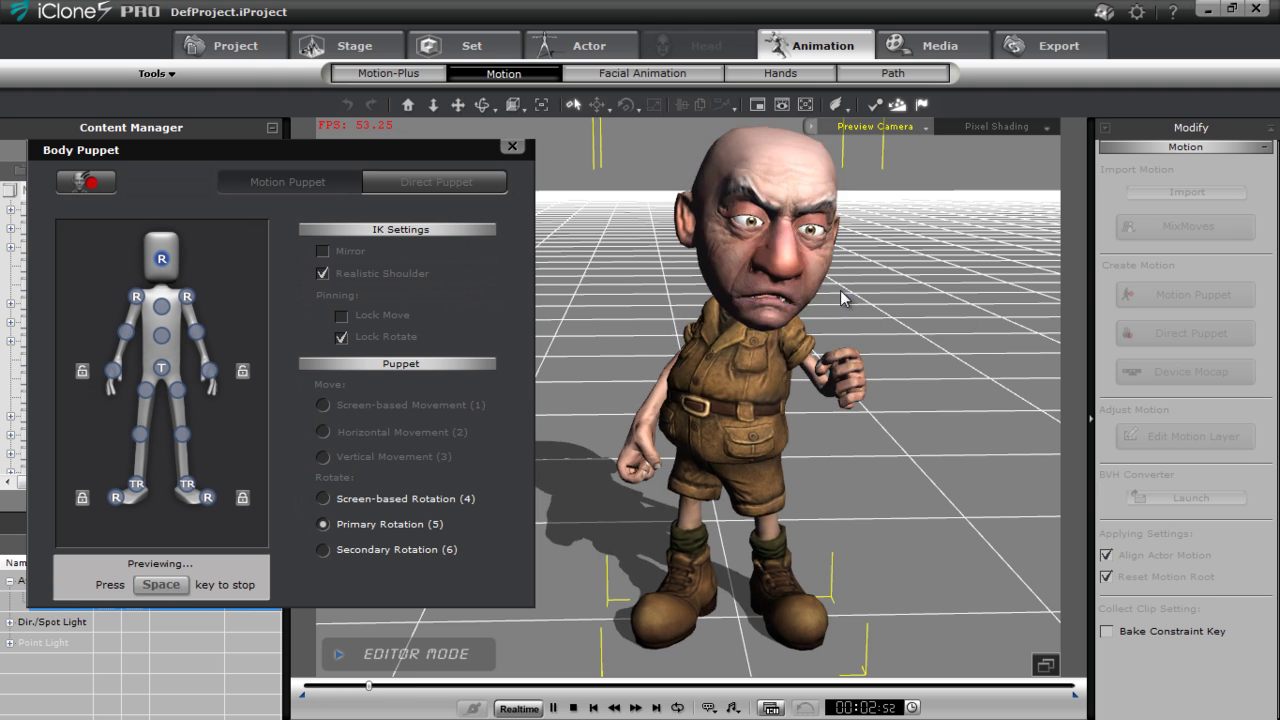
key(space)
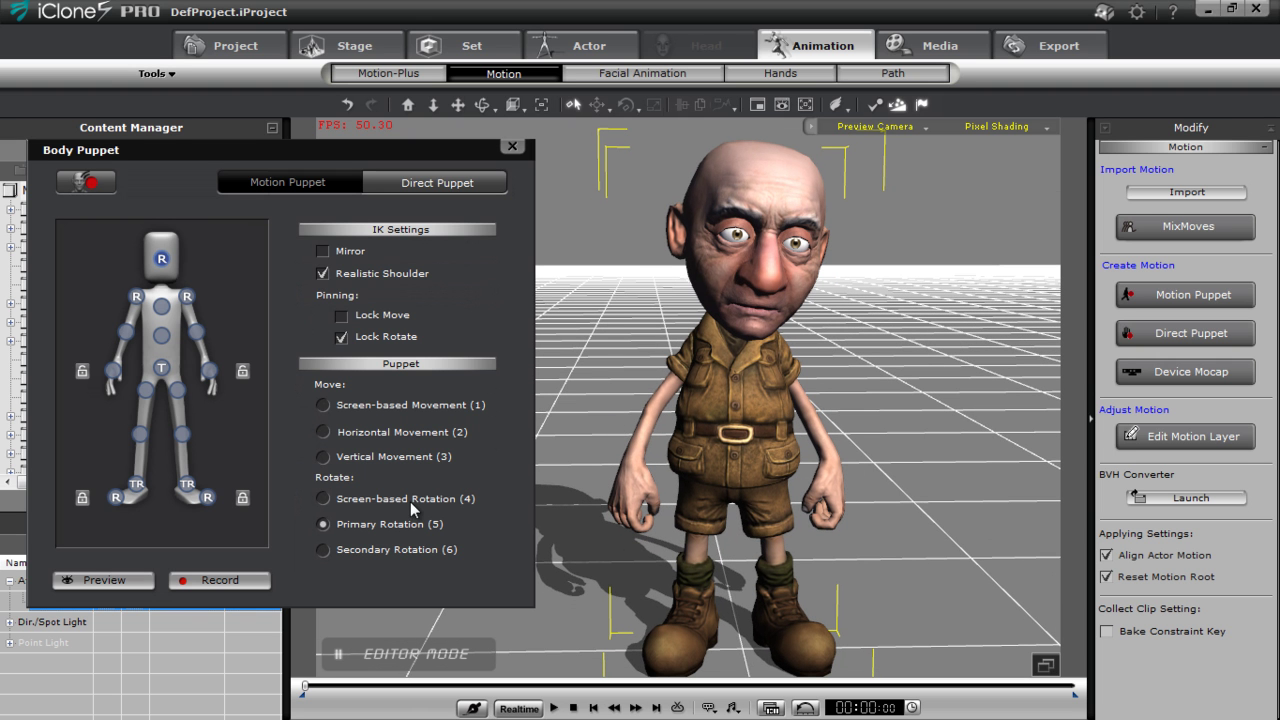
Record a head performance on the hunter with direct puppeteering in Primary Rotation mode.
click(223, 582)
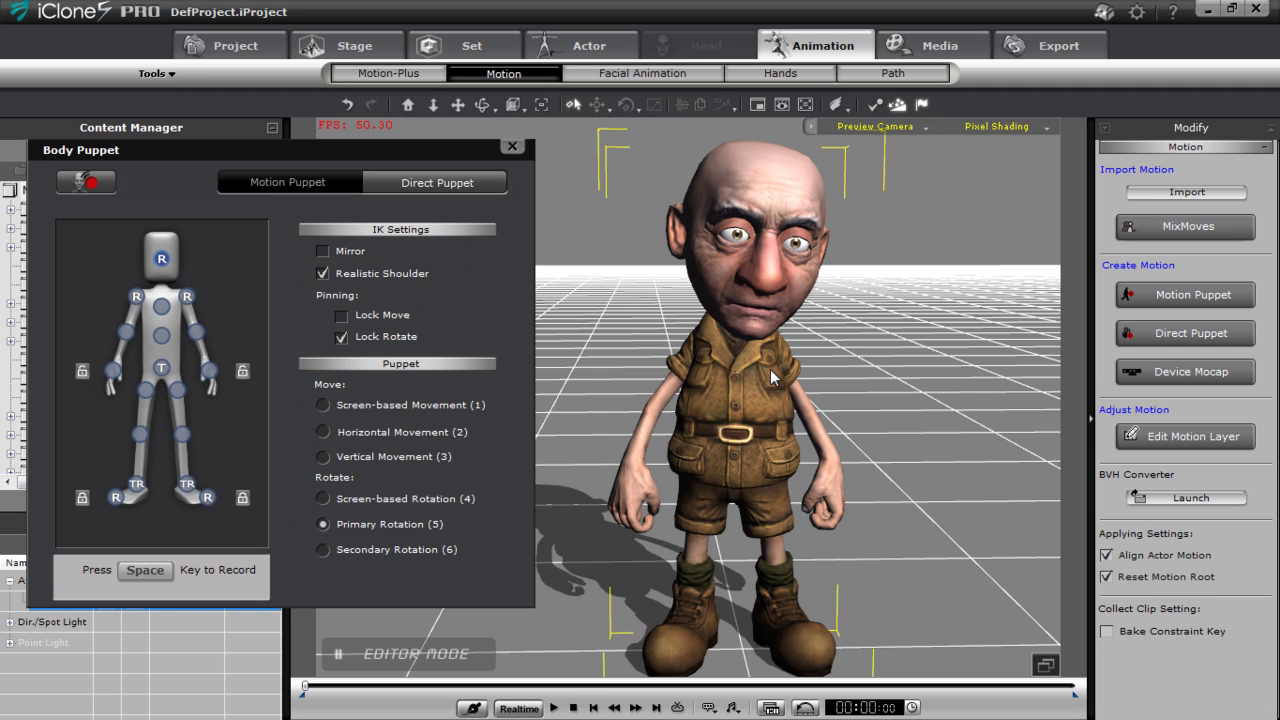
key(space)
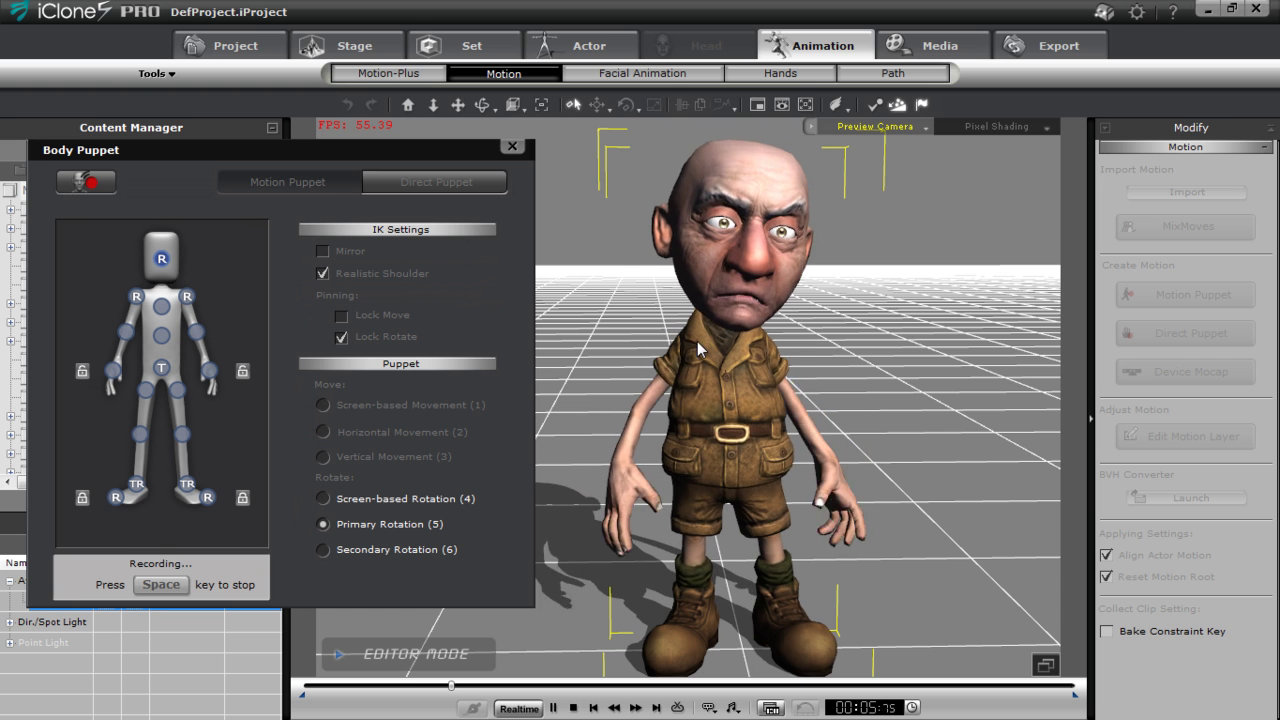
key(space)
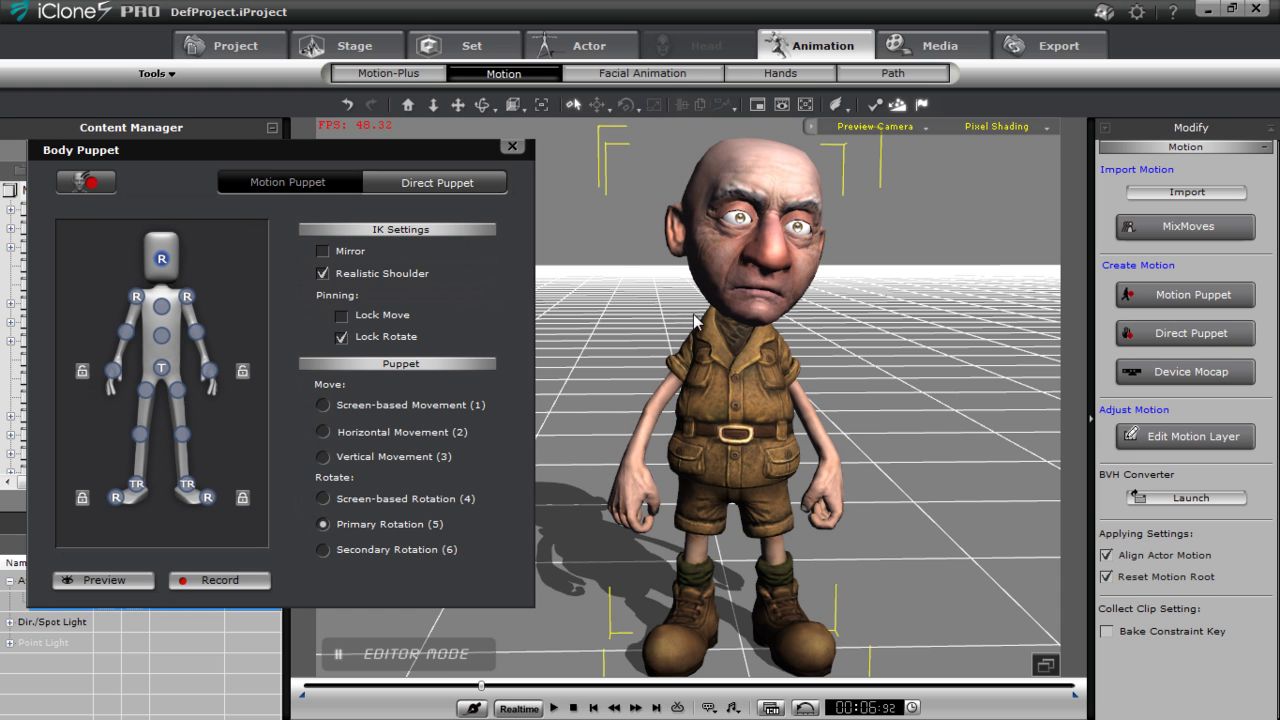
Close Body Puppet, play back the recorded head motion and stop at the first frame.
click(512, 147)
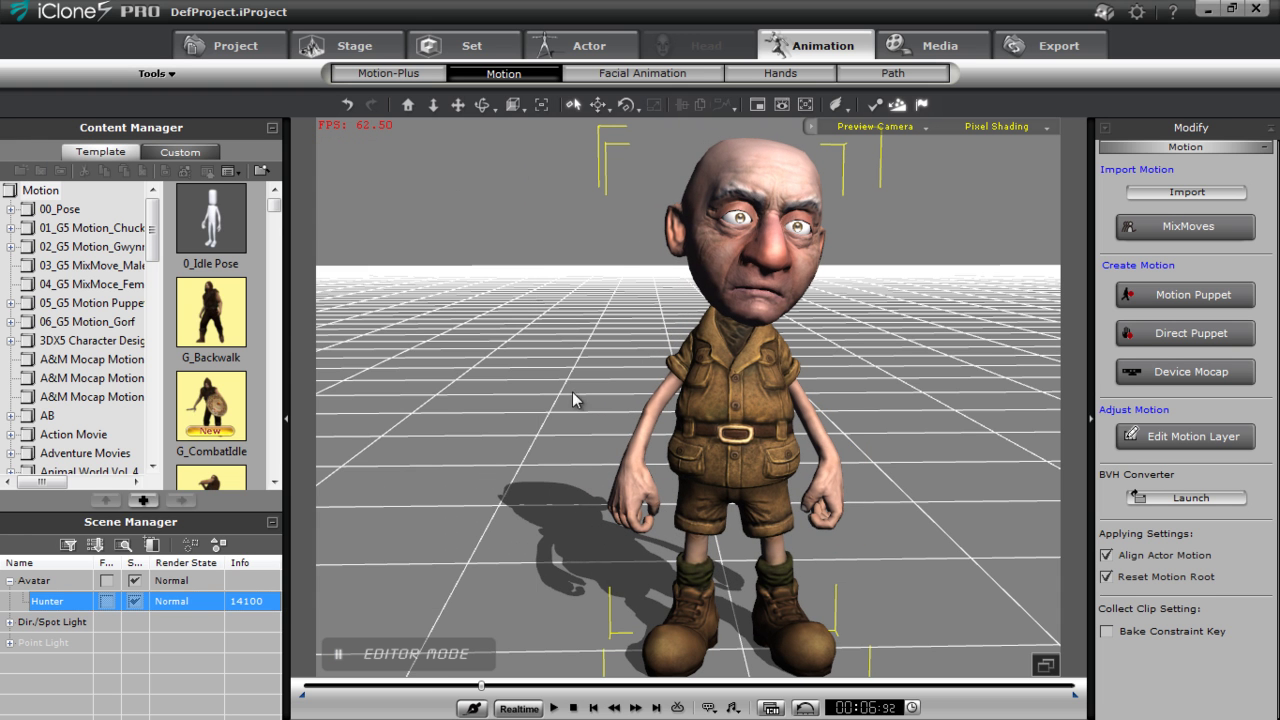
click(553, 708)
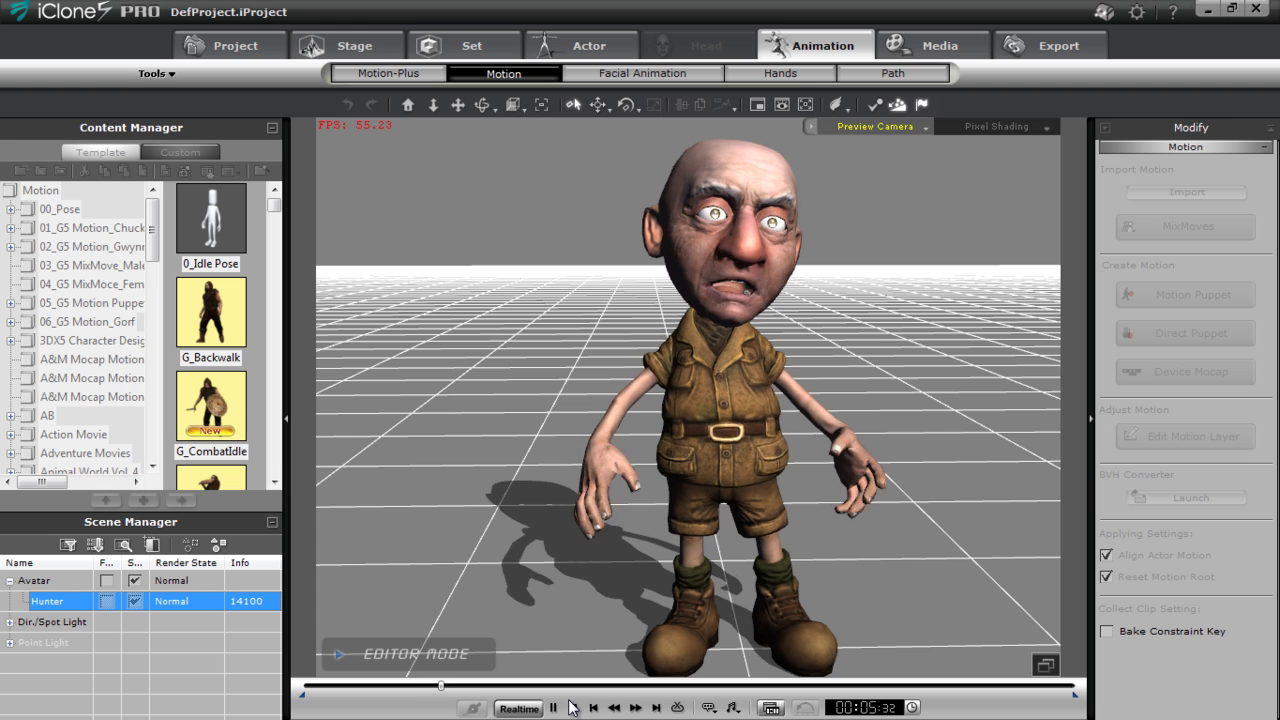
click(573, 708)
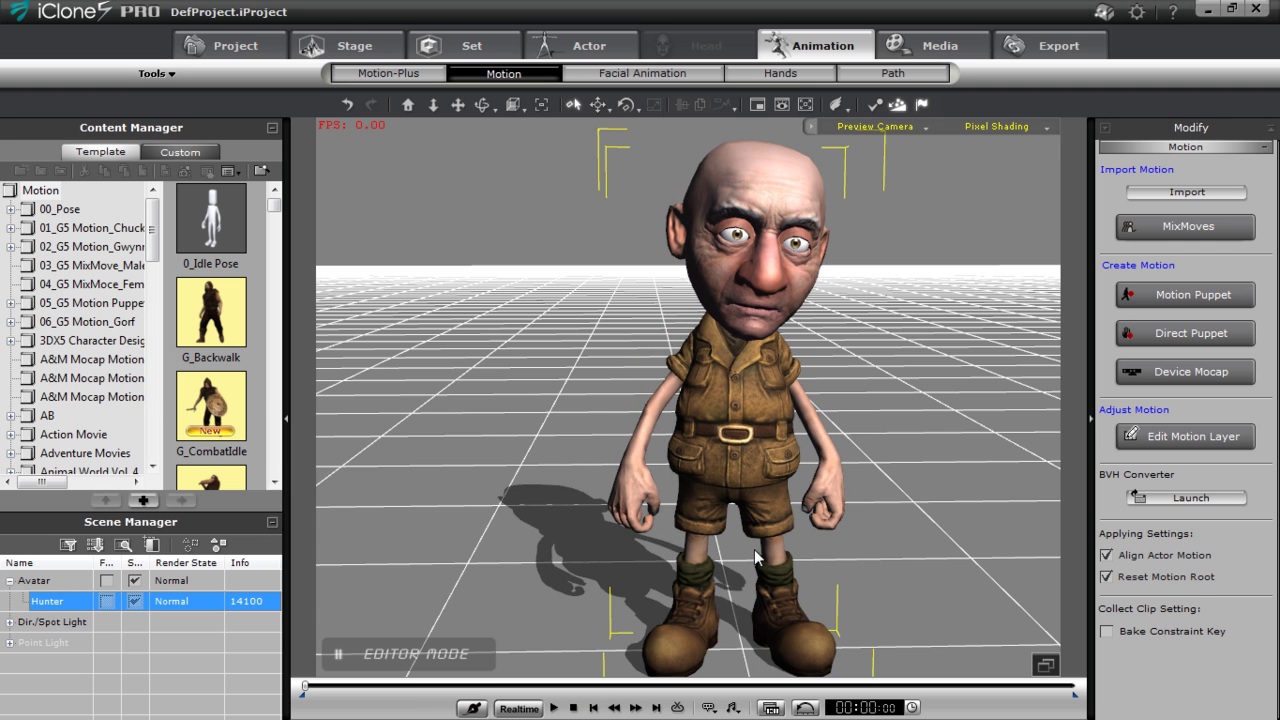
Open the motion layer editor for the hunter and place its window clear of the character.
scroll(833, 518, up, 3)
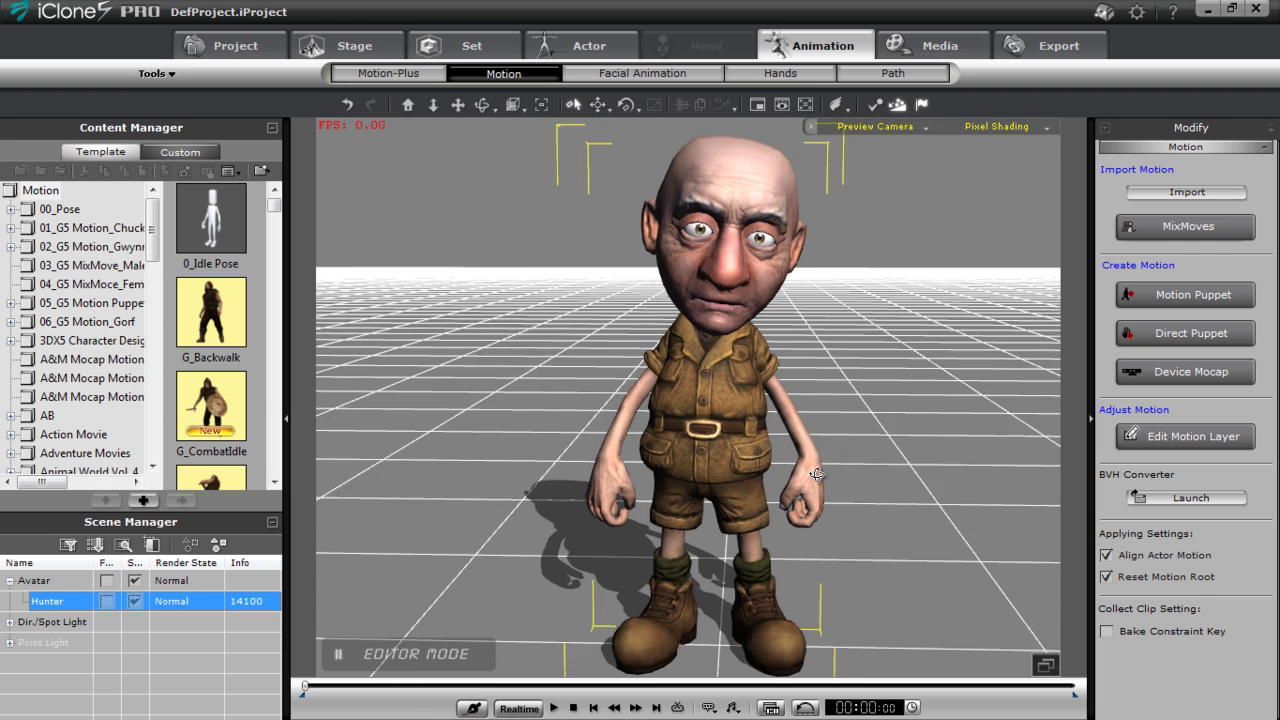
mouse_move(798, 462)
right_down()
mouse_move(746, 473)
mouse_move(810, 482)
right_up()
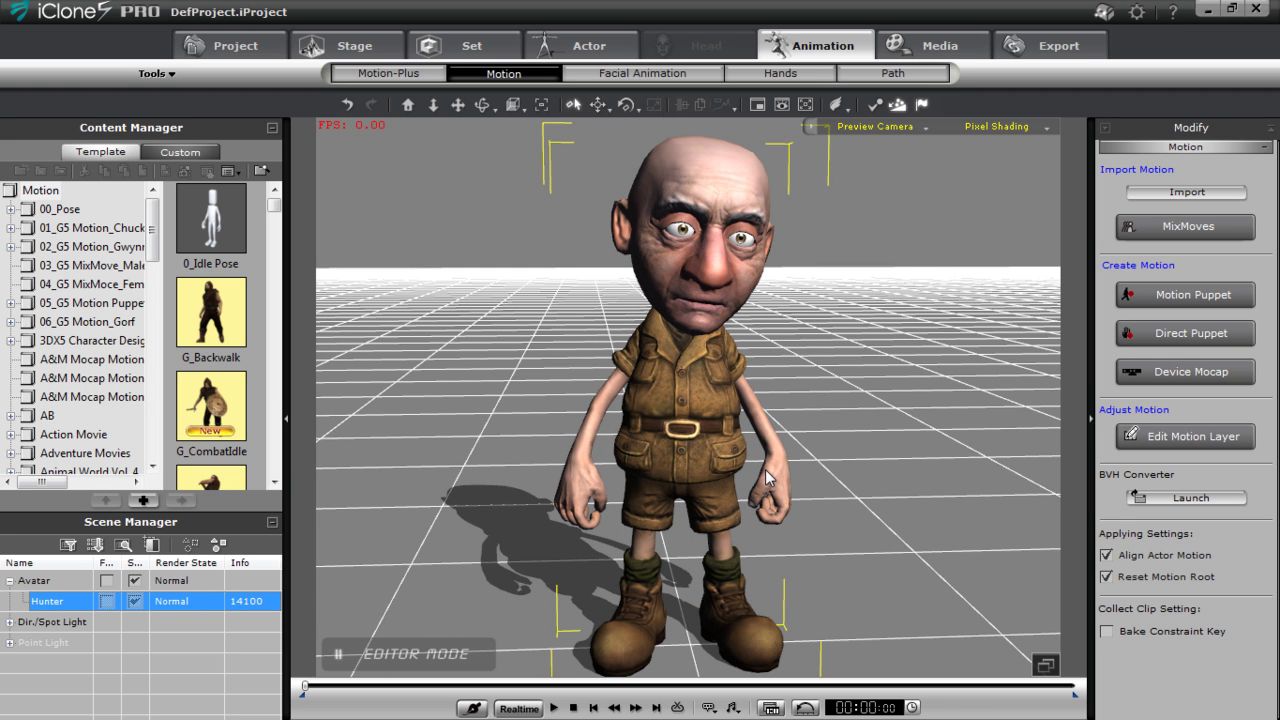
click(1195, 438)
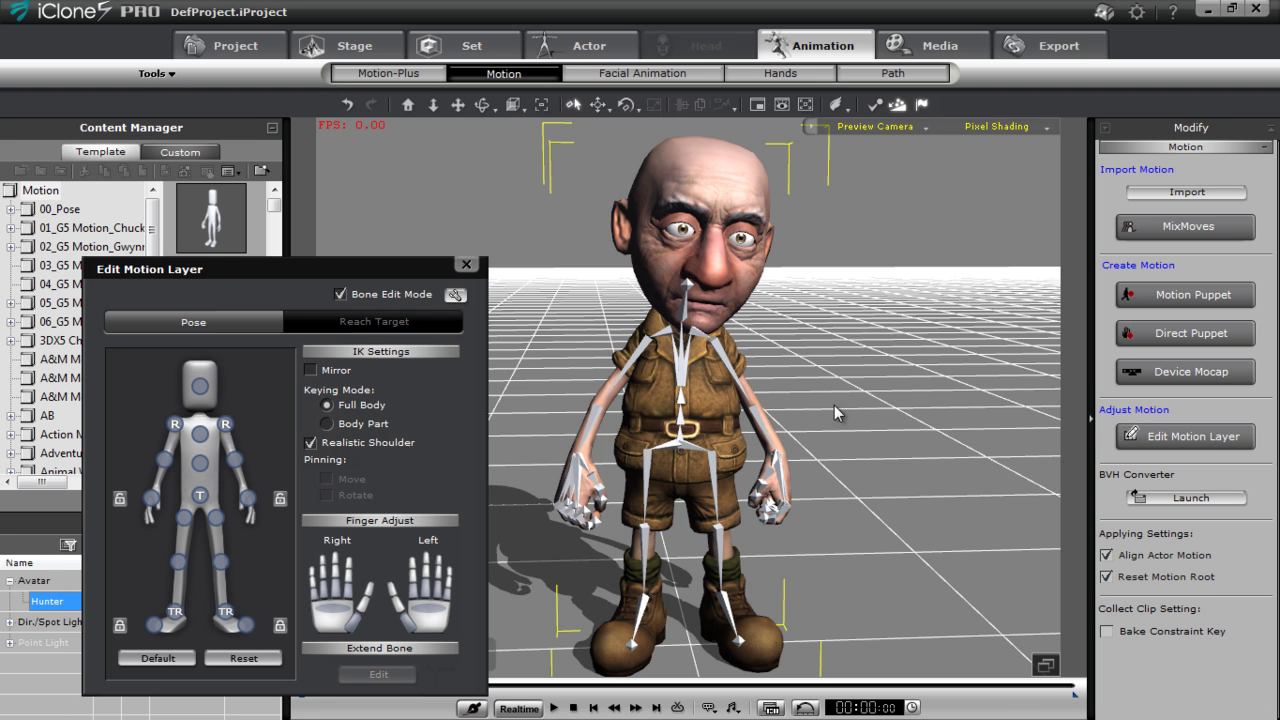
drag(367, 268, 371, 176)
middle_drag(859, 476, 877, 453)
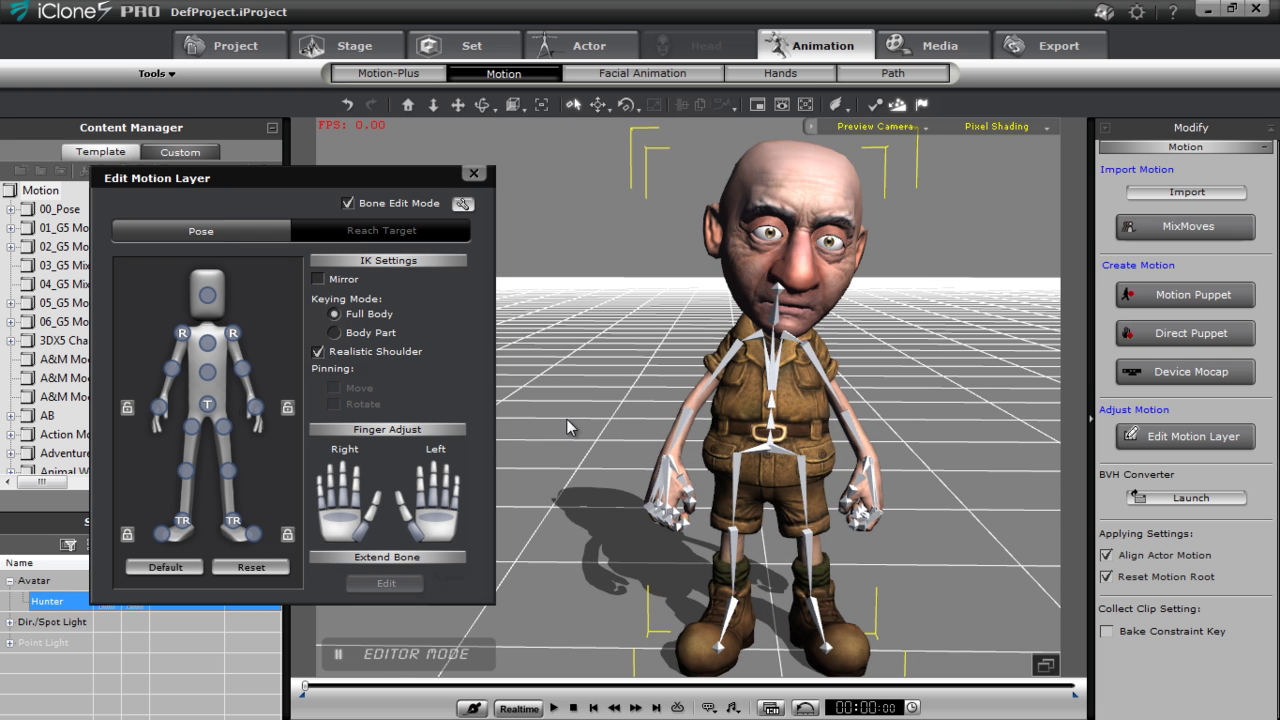
Try to move the hunter's right hand in the motion layer editor and undo it.
click(159, 407)
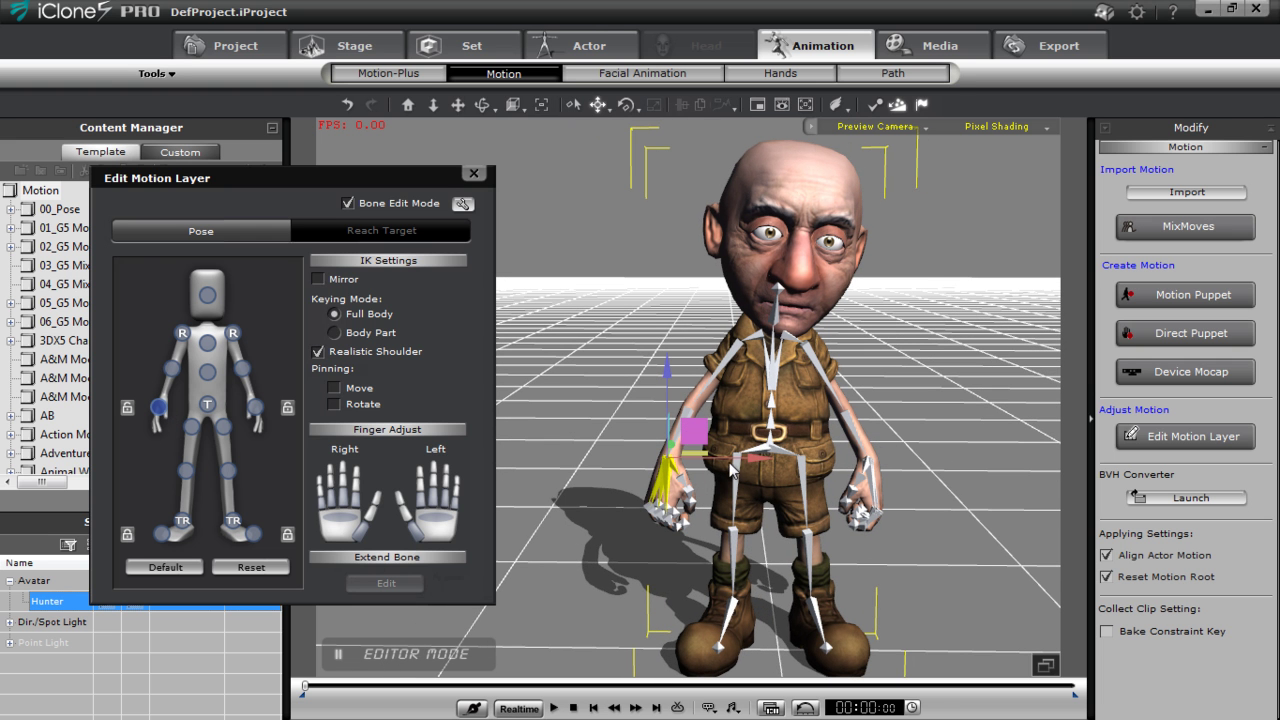
mouse_move(748, 459)
mouse_down()
mouse_move(723, 465)
mouse_move(735, 470)
mouse_up()
key(ctrl+z)
Show the timeline with the hunter's Motion tracks and move the motion layer editor below it.
key(F3)
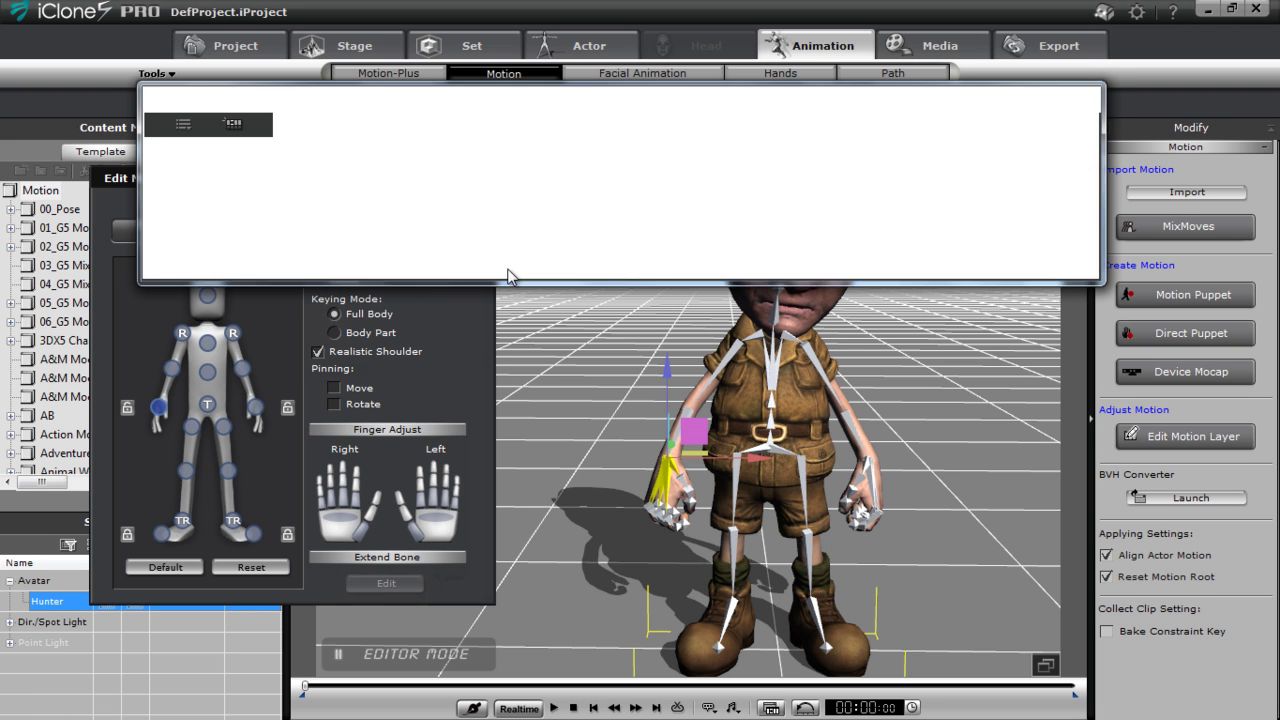
click(573, 152)
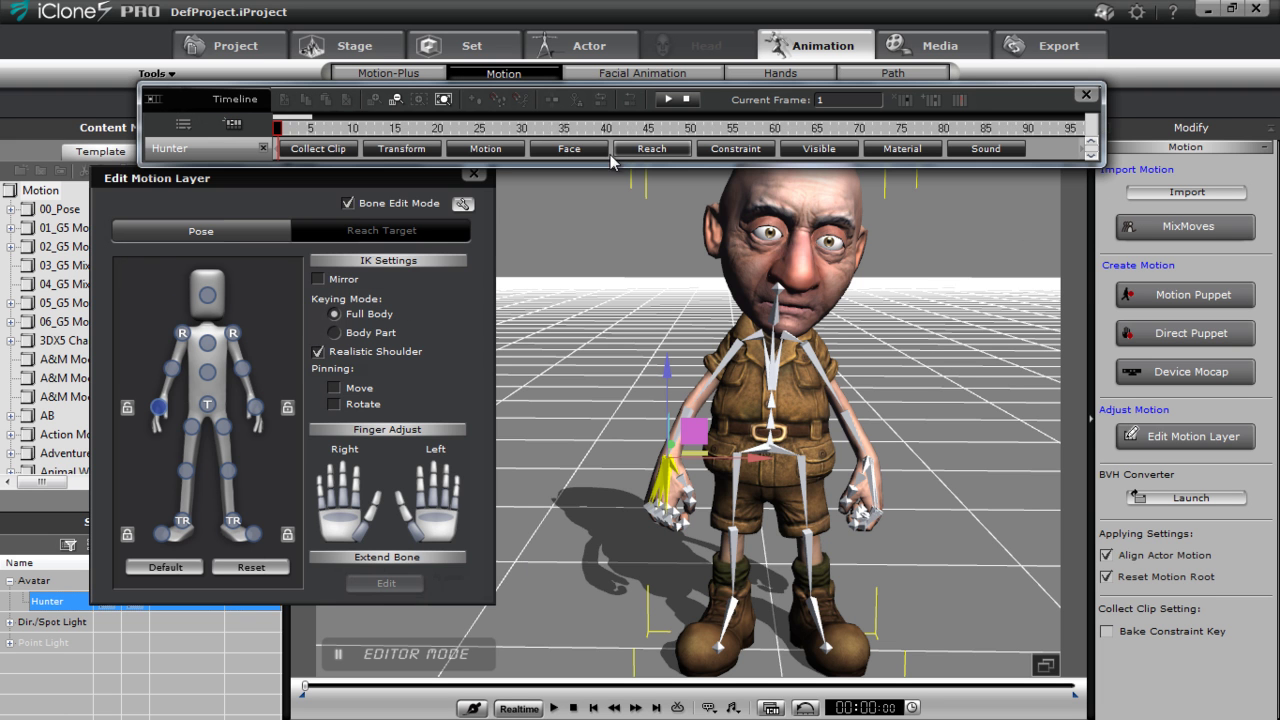
click(488, 152)
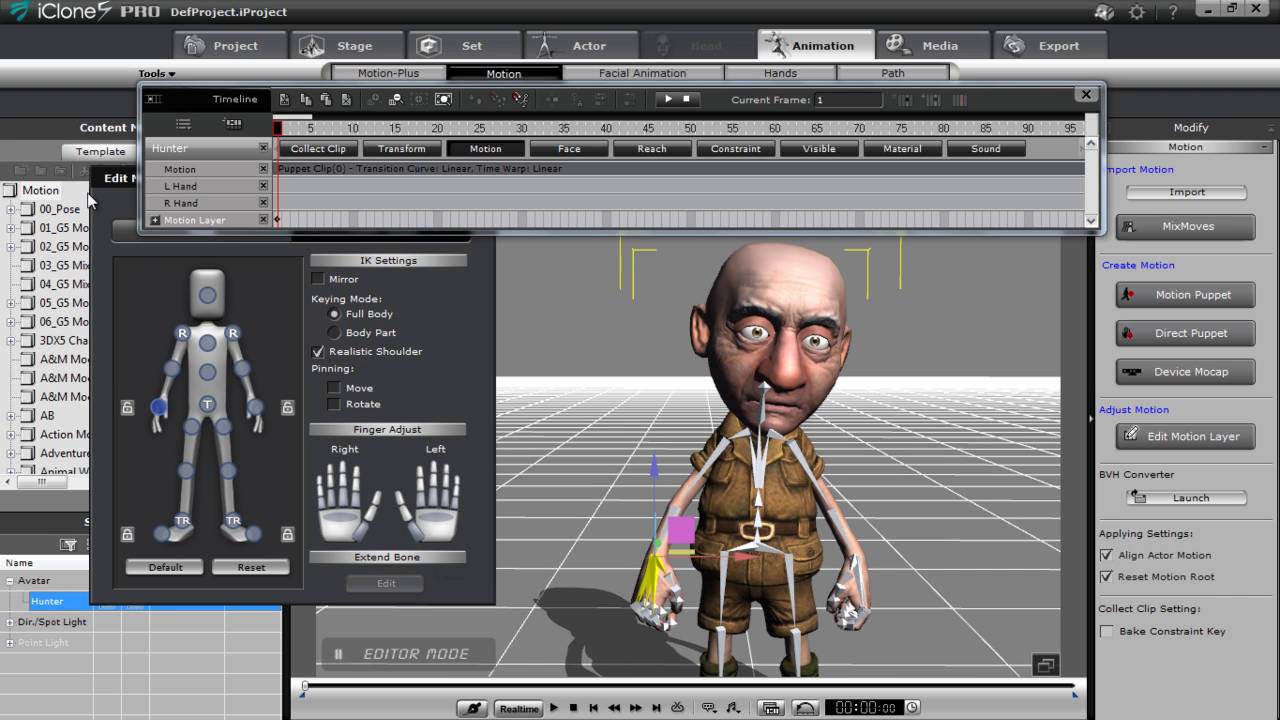
click(127, 180)
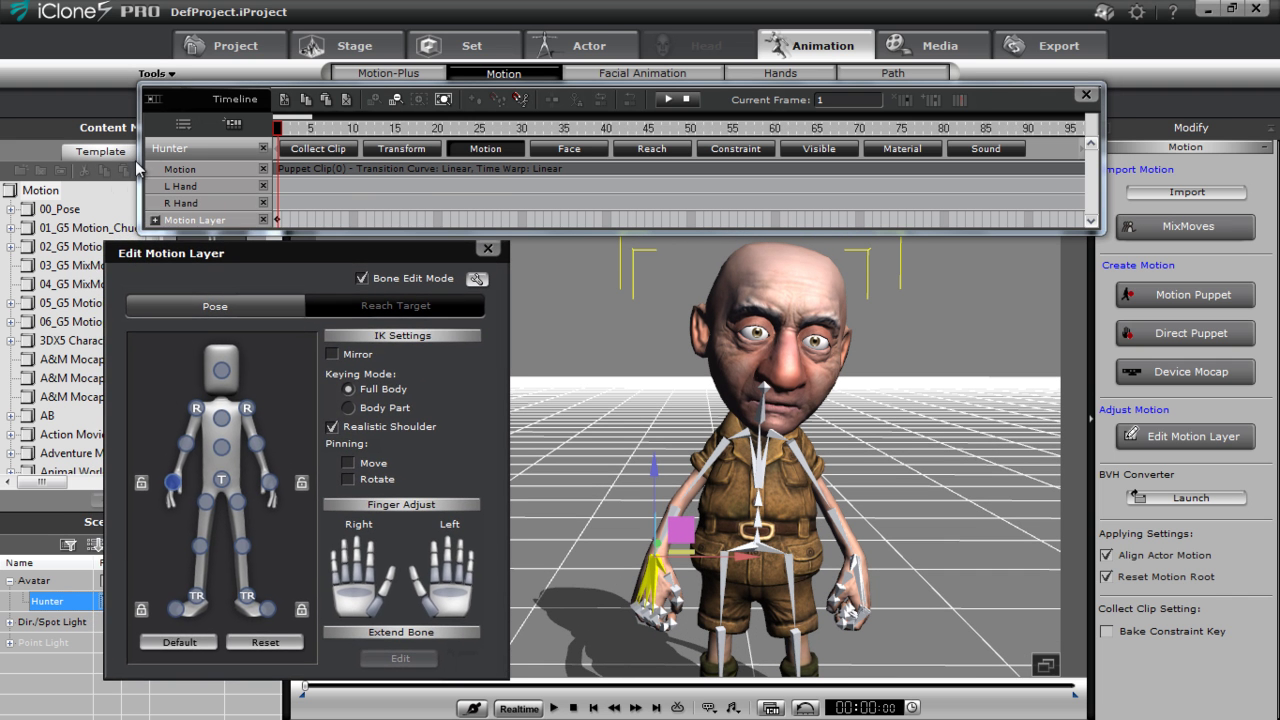
Play the animation to find the gesture and break the hunter's puppet motion clip at frame 174.
key(space)
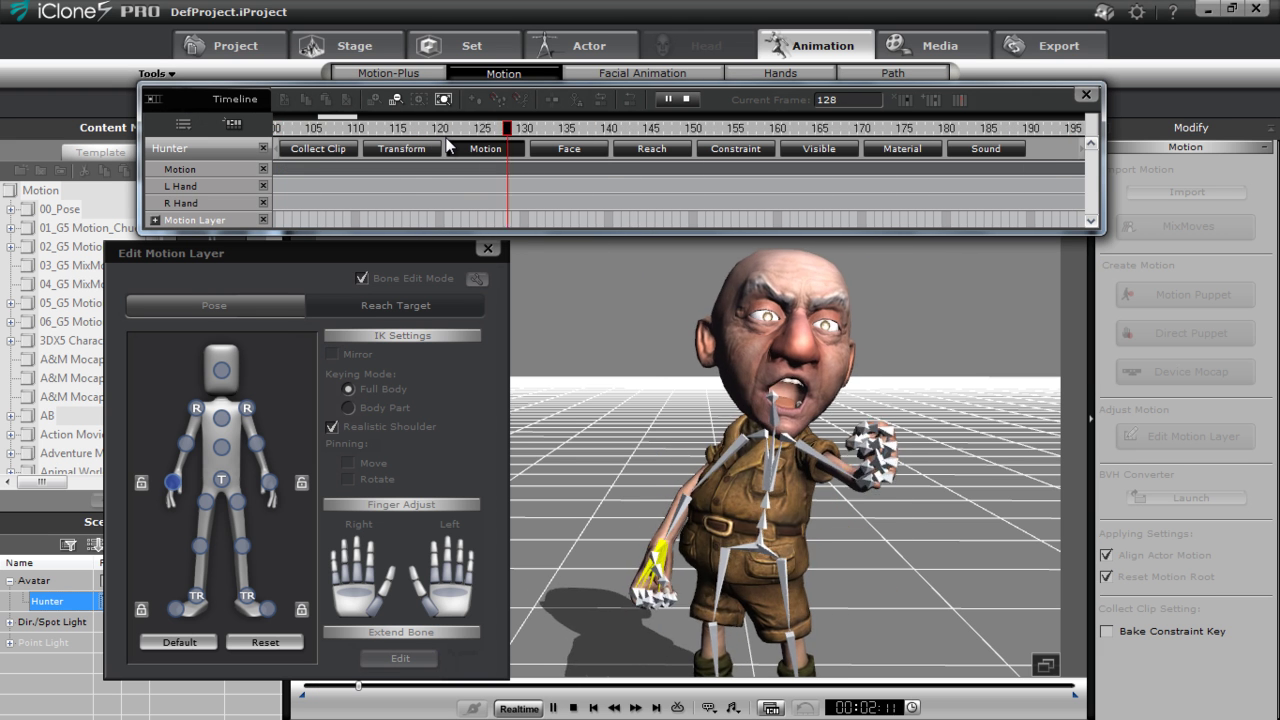
key(space)
drag(840, 133, 892, 141)
right_click(897, 172)
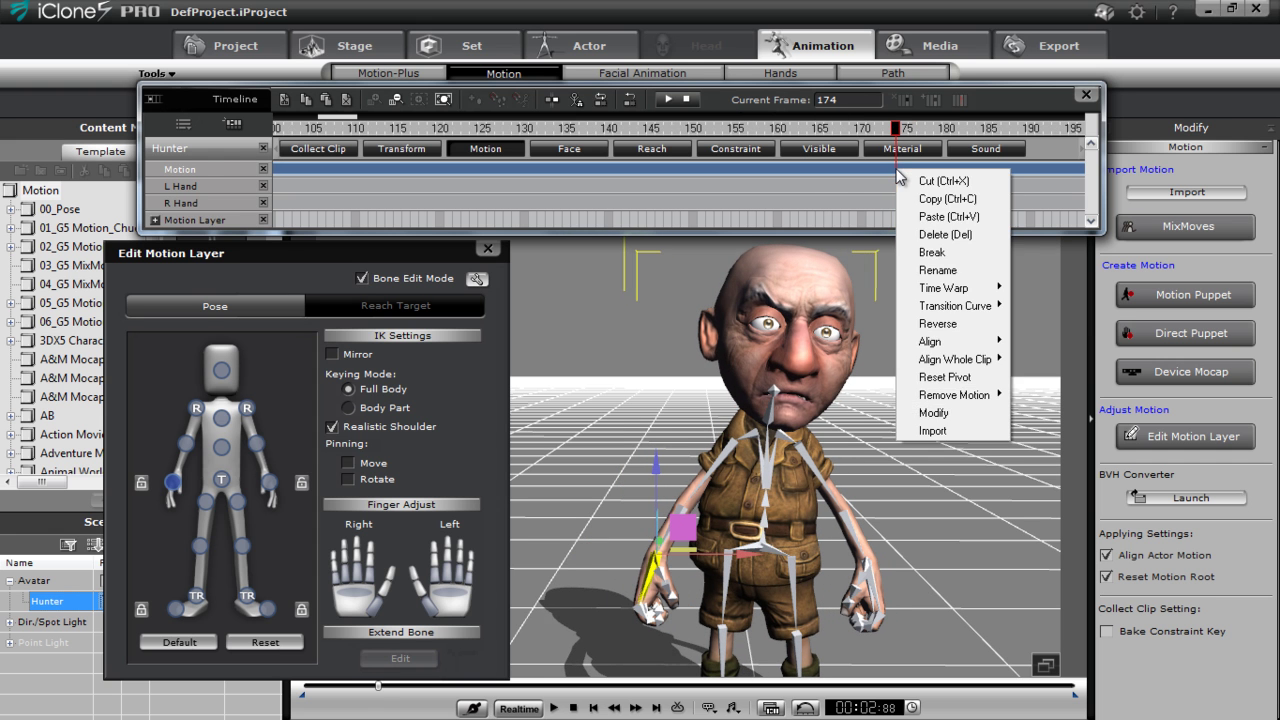
click(931, 253)
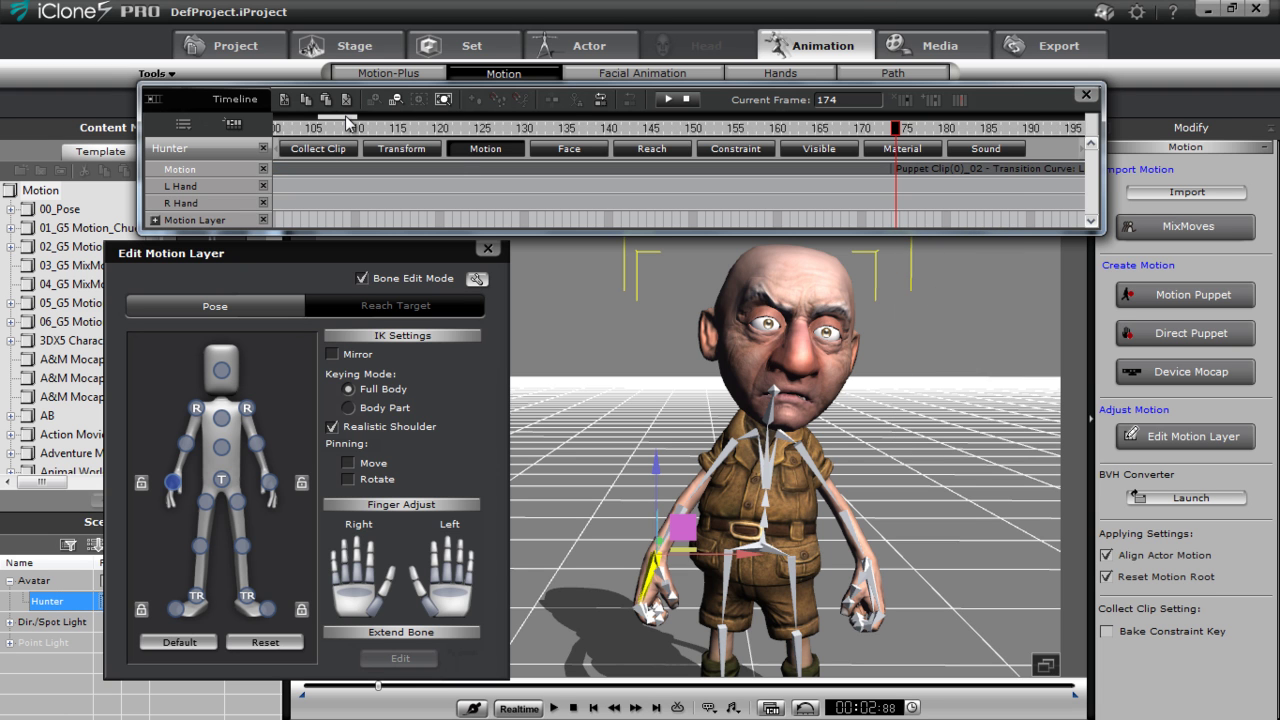
Extend the timeline view past the gesture and break the second part of the motion clip at frame 268.
drag(356, 116, 375, 133)
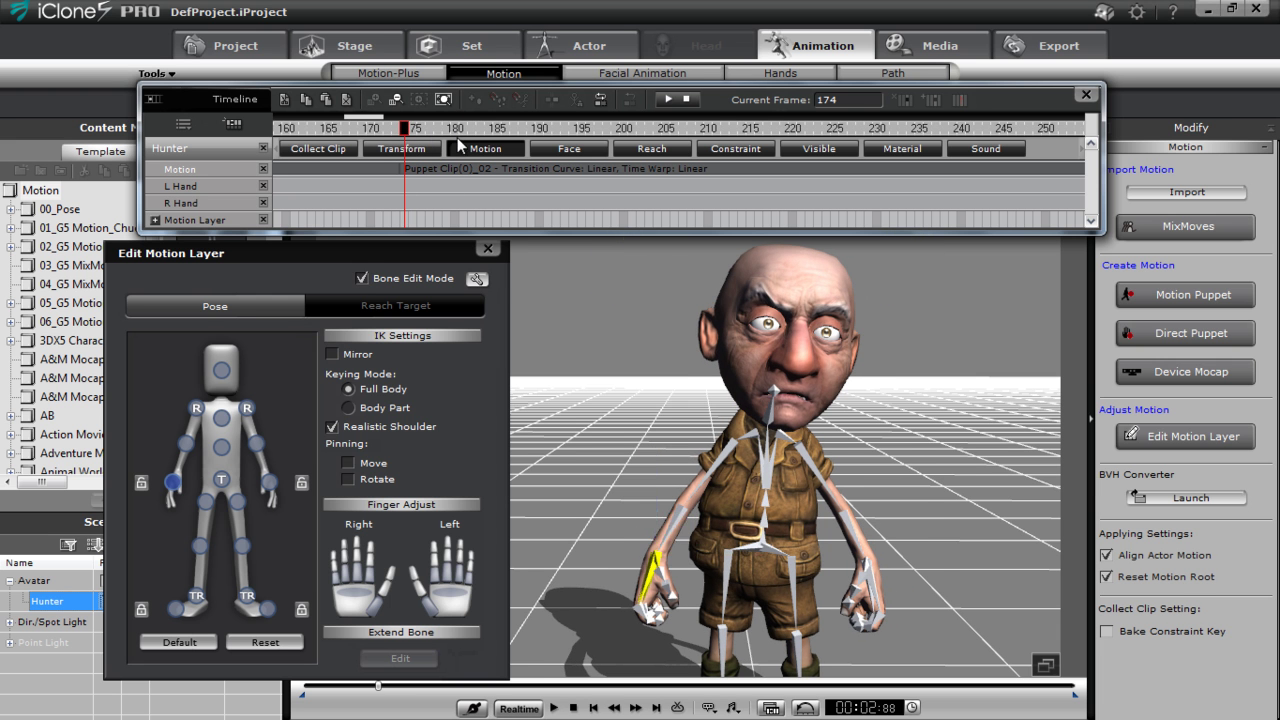
key(space)
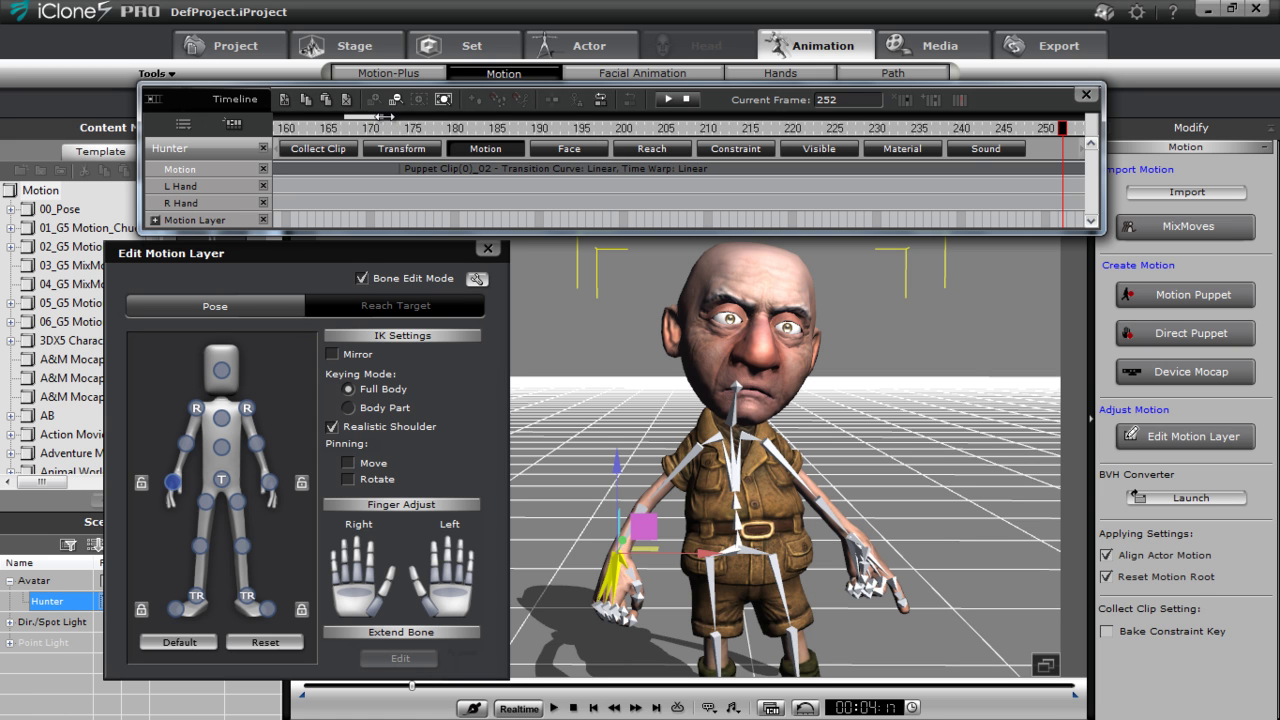
drag(385, 116, 393, 116)
drag(903, 133, 994, 131)
right_click(993, 170)
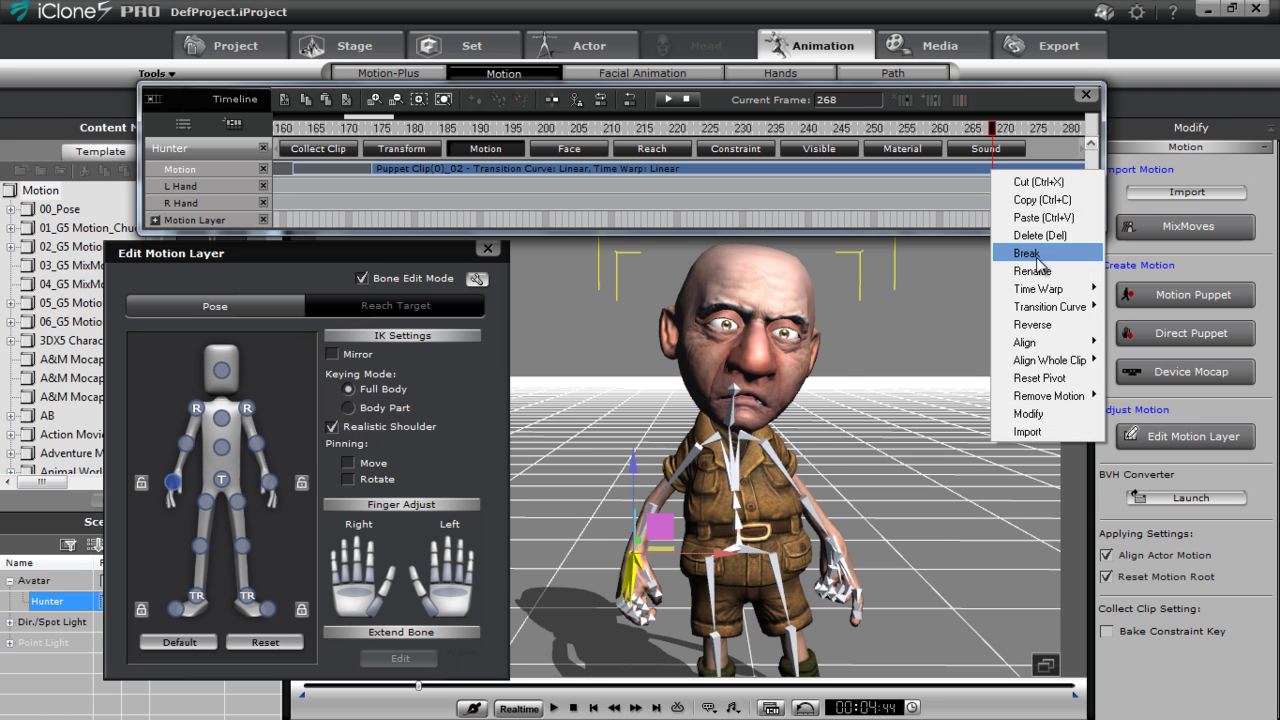
click(1030, 254)
Return to frame 174 and remove the Right Arm motion from the middle clip between the two breaks.
drag(428, 130, 378, 138)
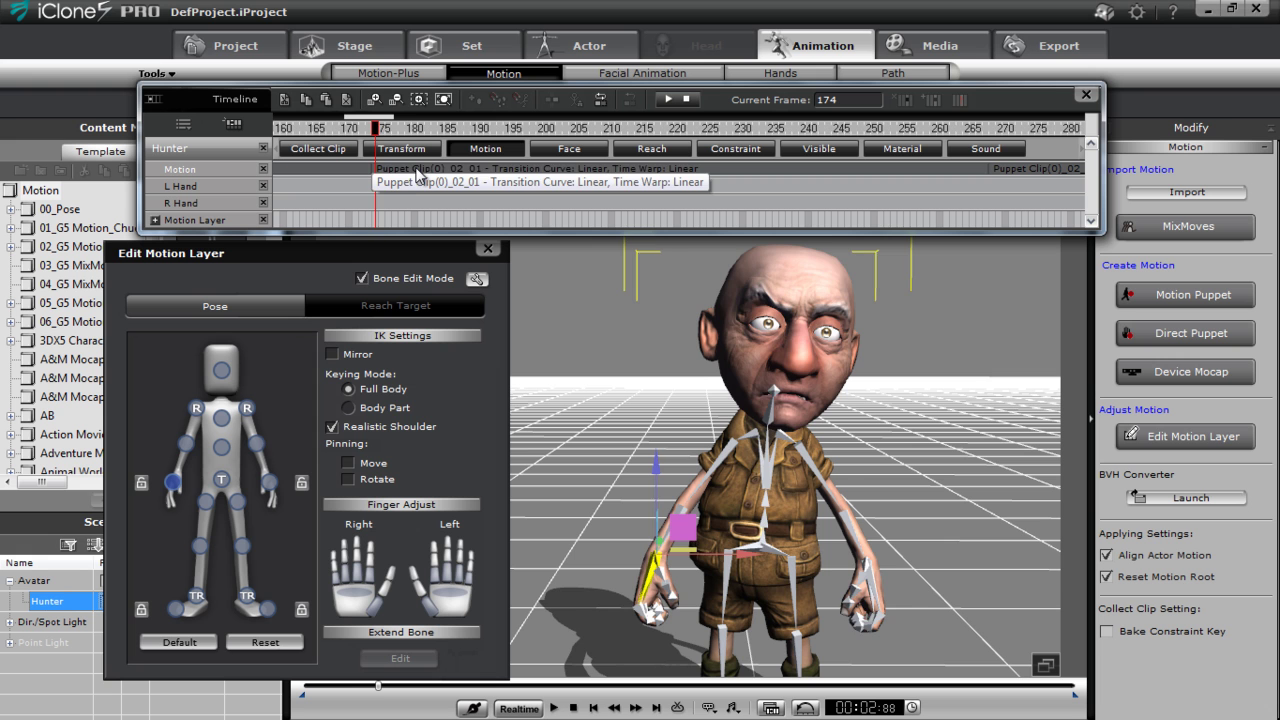
click(416, 170)
click(377, 133)
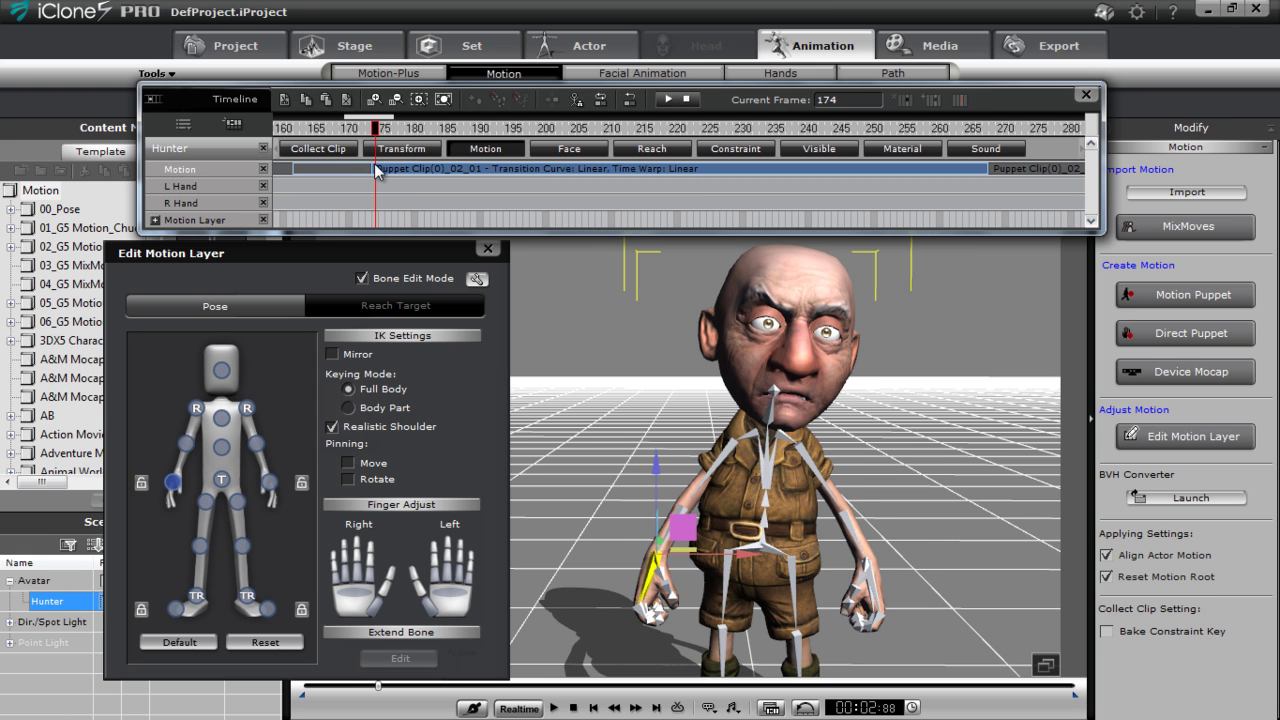
right_click(377, 167)
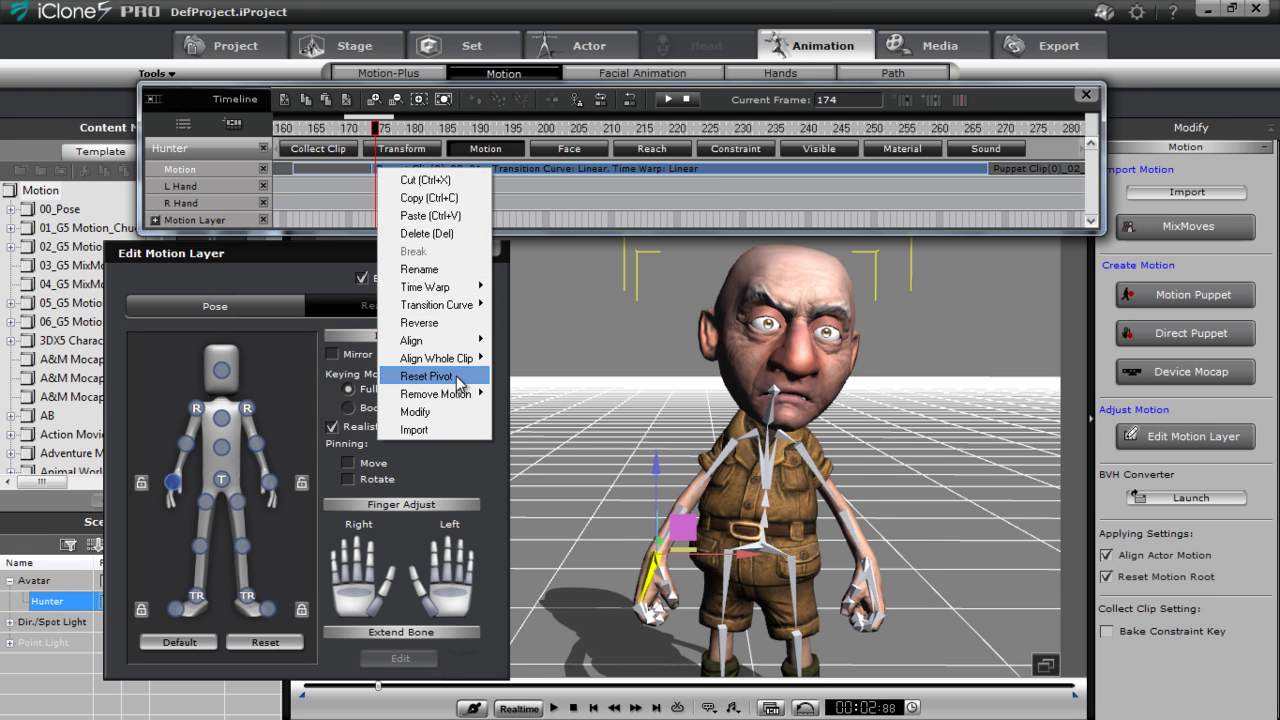
mouse_move(456, 399)
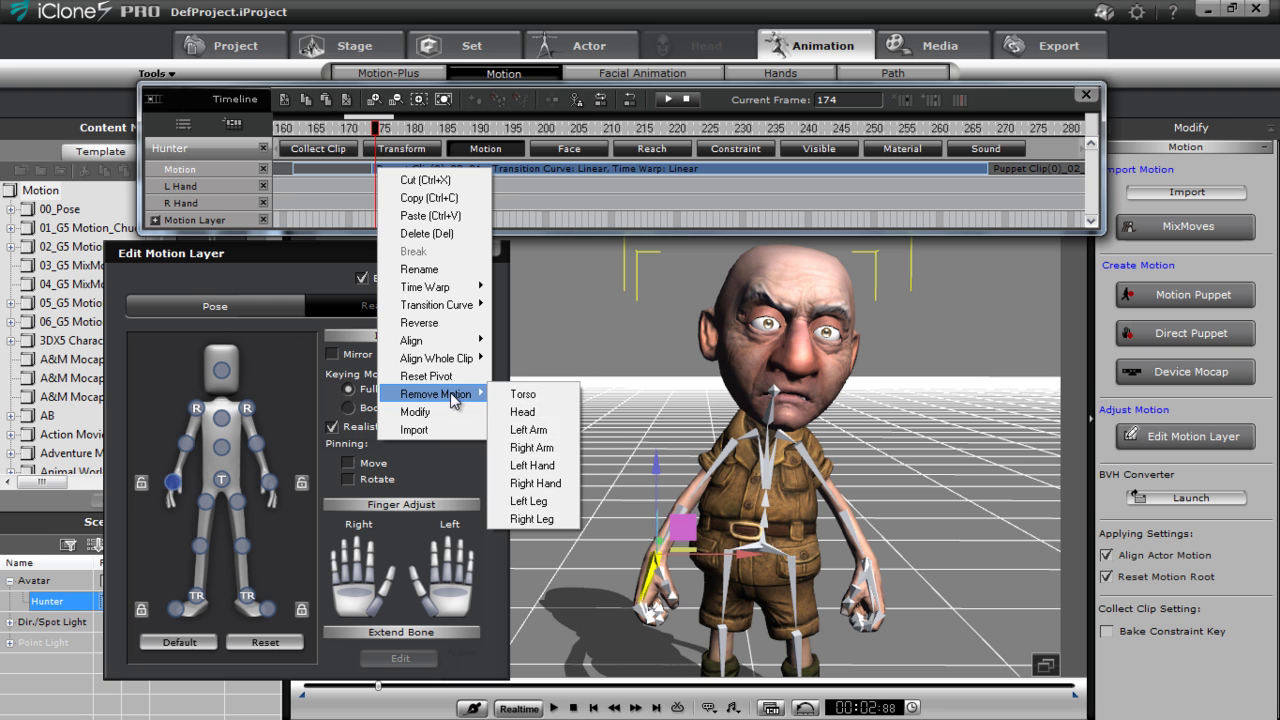
click(540, 449)
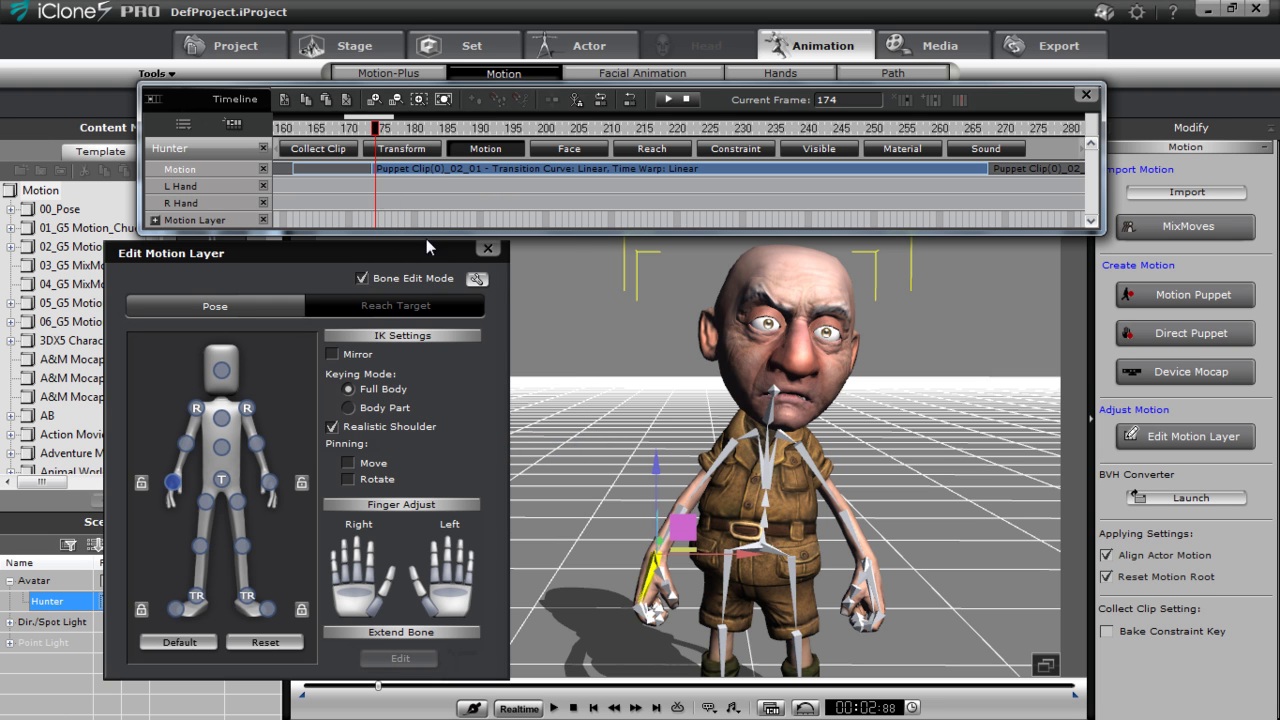
Play back the edited middle clip and add a key to the Motion Layer track at frame 174.
key(space)
key(space)
mouse_move(378, 137)
mouse_down()
mouse_move(301, 137)
mouse_move(414, 140)
mouse_move(378, 137)
mouse_up()
click(372, 218)
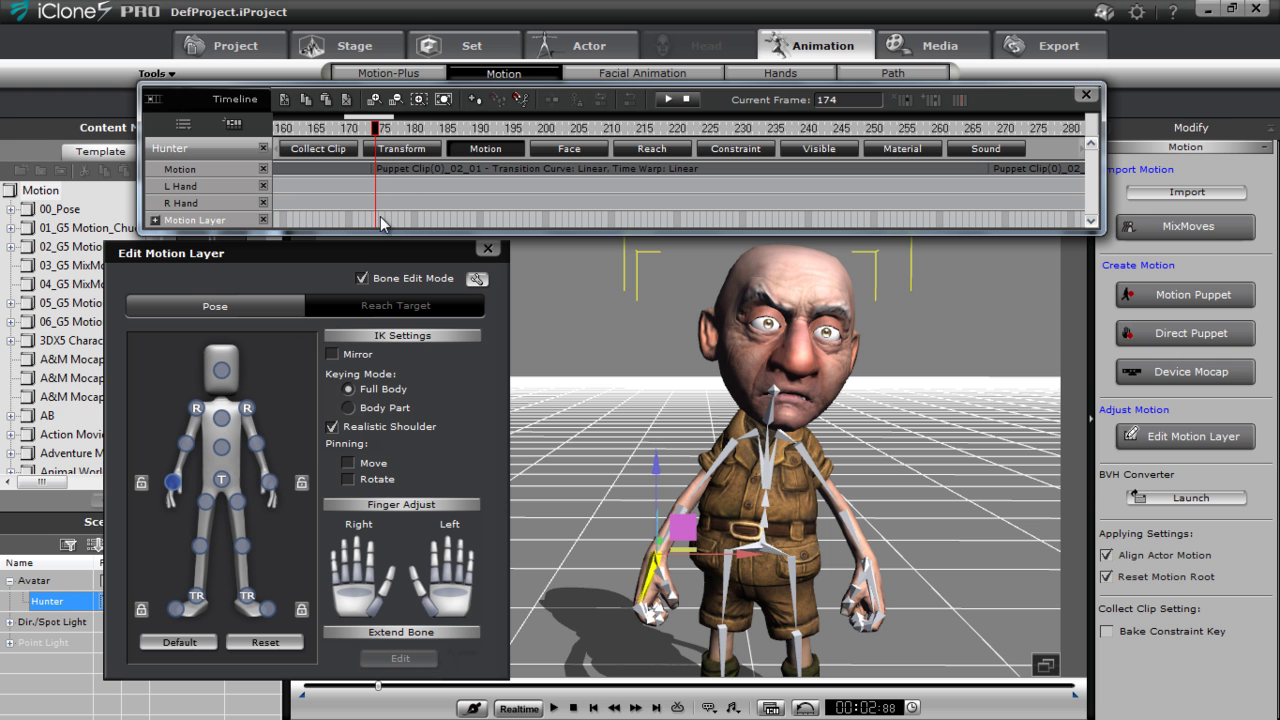
Pose the right arm at frame 215 by rotating the upper arm outward and bending the forearm up toward the chin.
drag(410, 130, 644, 130)
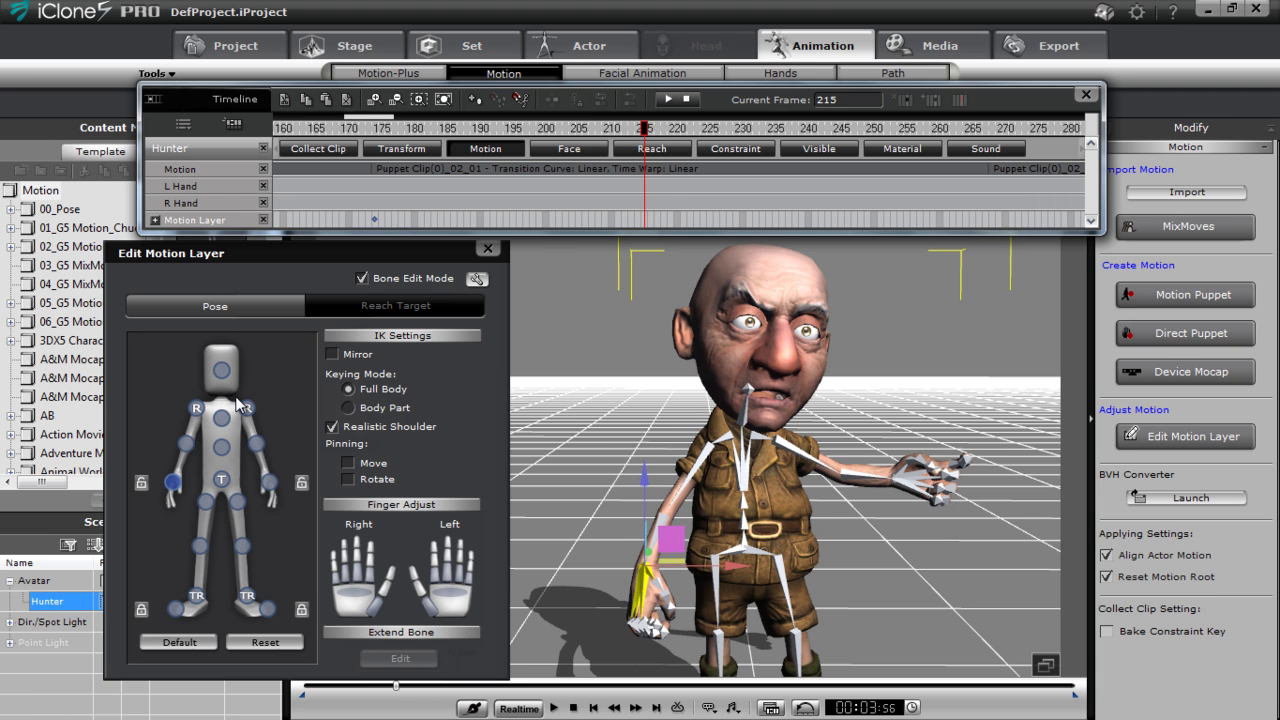
click(197, 412)
click(722, 485)
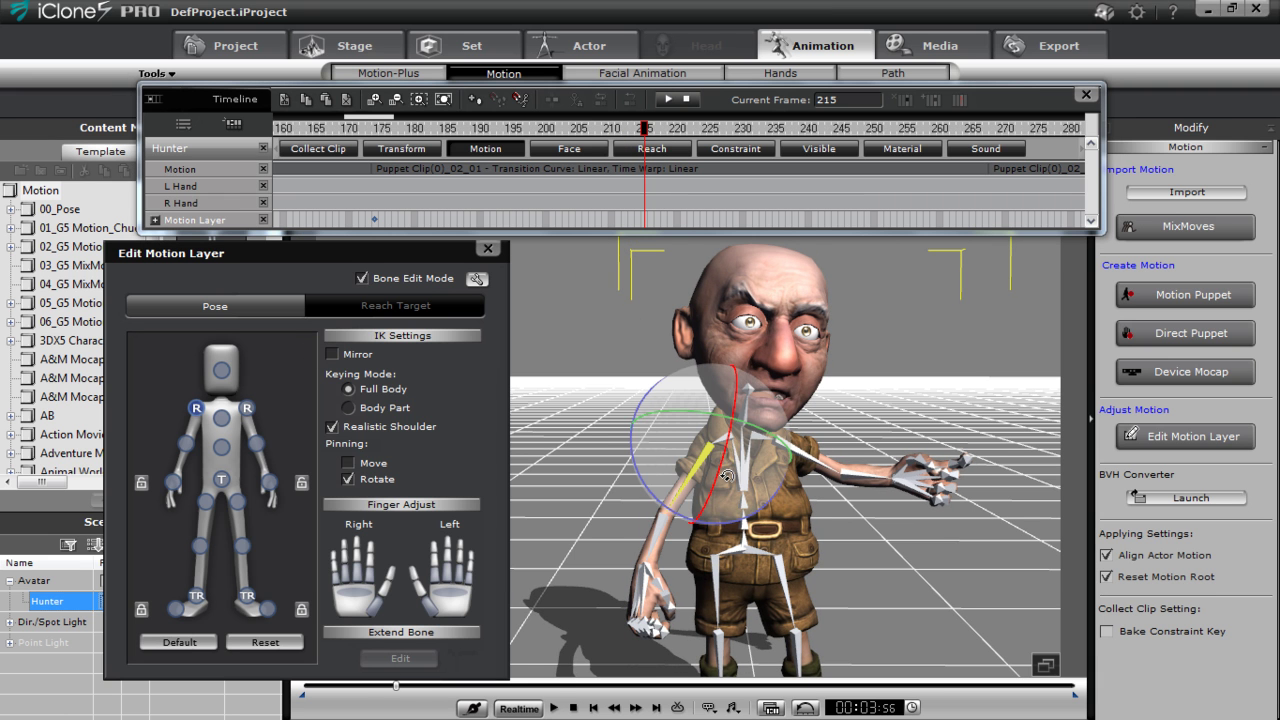
drag(722, 458, 652, 462)
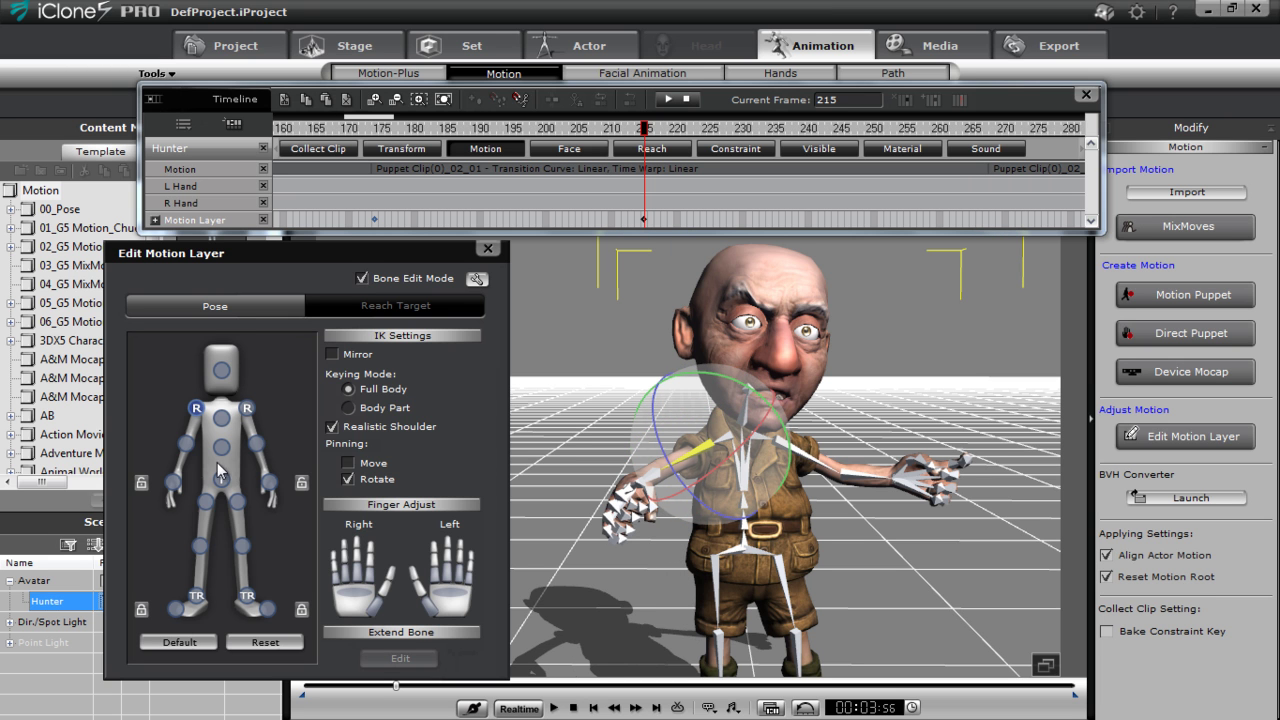
click(187, 444)
drag(670, 460, 720, 437)
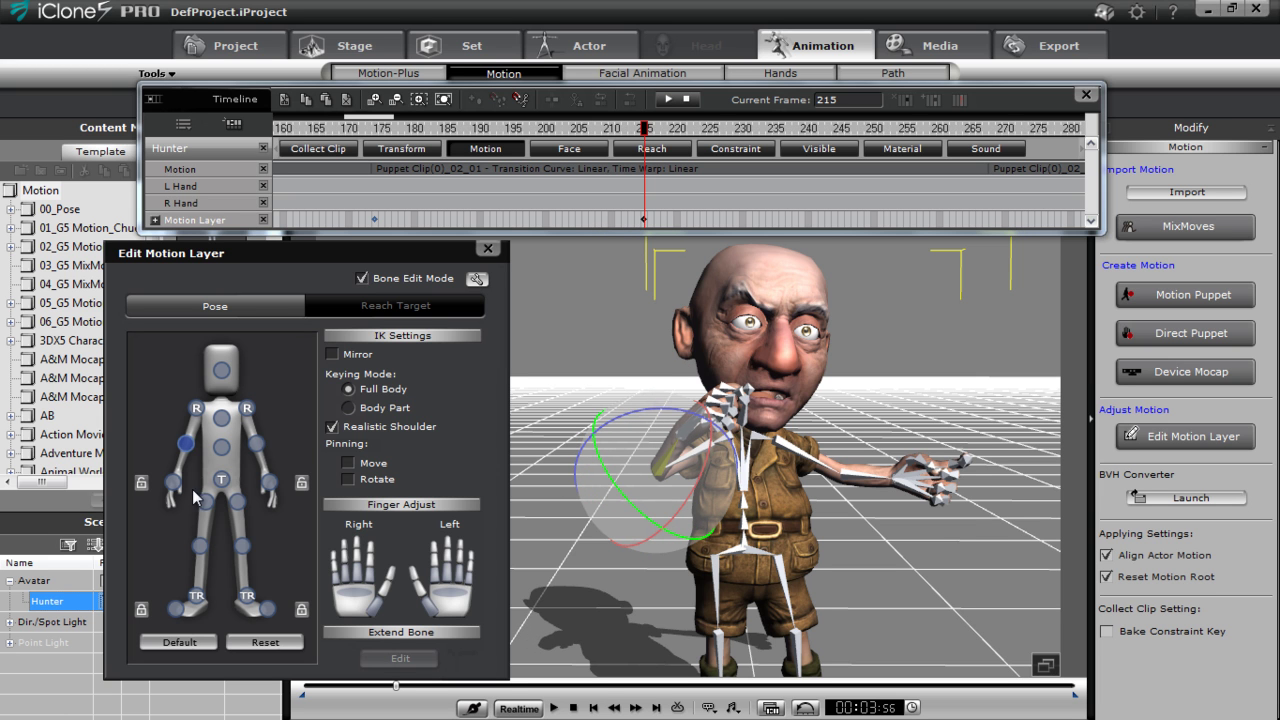
Rotate the right hand and then the right upper arm at frame 215 to refine the raised arm near the chin.
click(173, 483)
drag(645, 459, 626, 441)
click(208, 415)
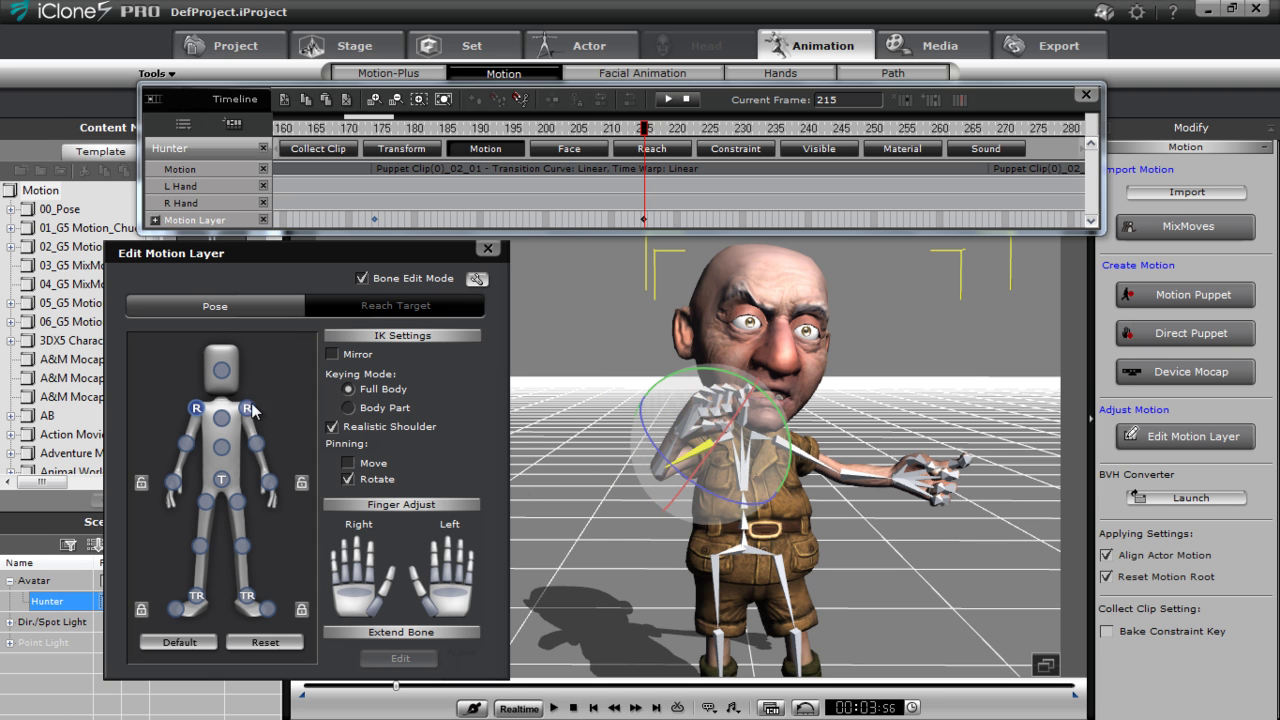
drag(715, 435, 735, 455)
drag(798, 510, 813, 503)
scroll(760, 560, up, 10)
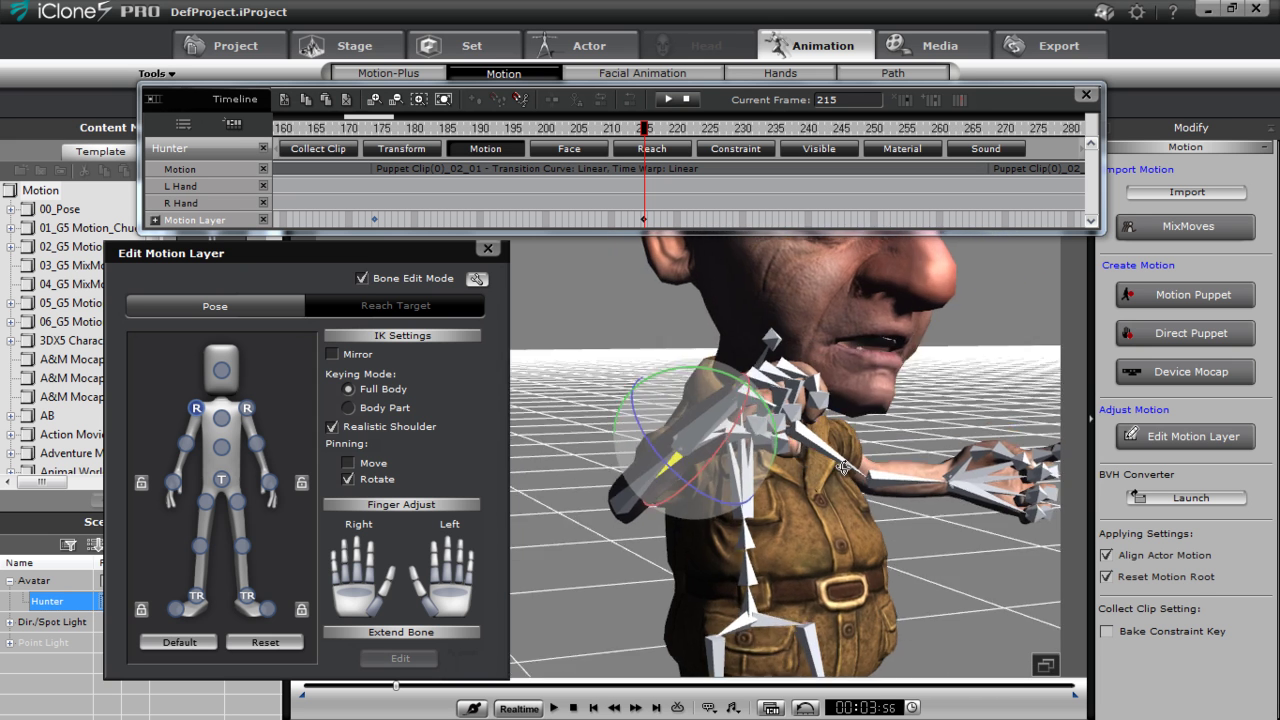
Rotate the base of the right thumb to adjust how it sits against the hand.
right_drag(843, 467, 485, 546)
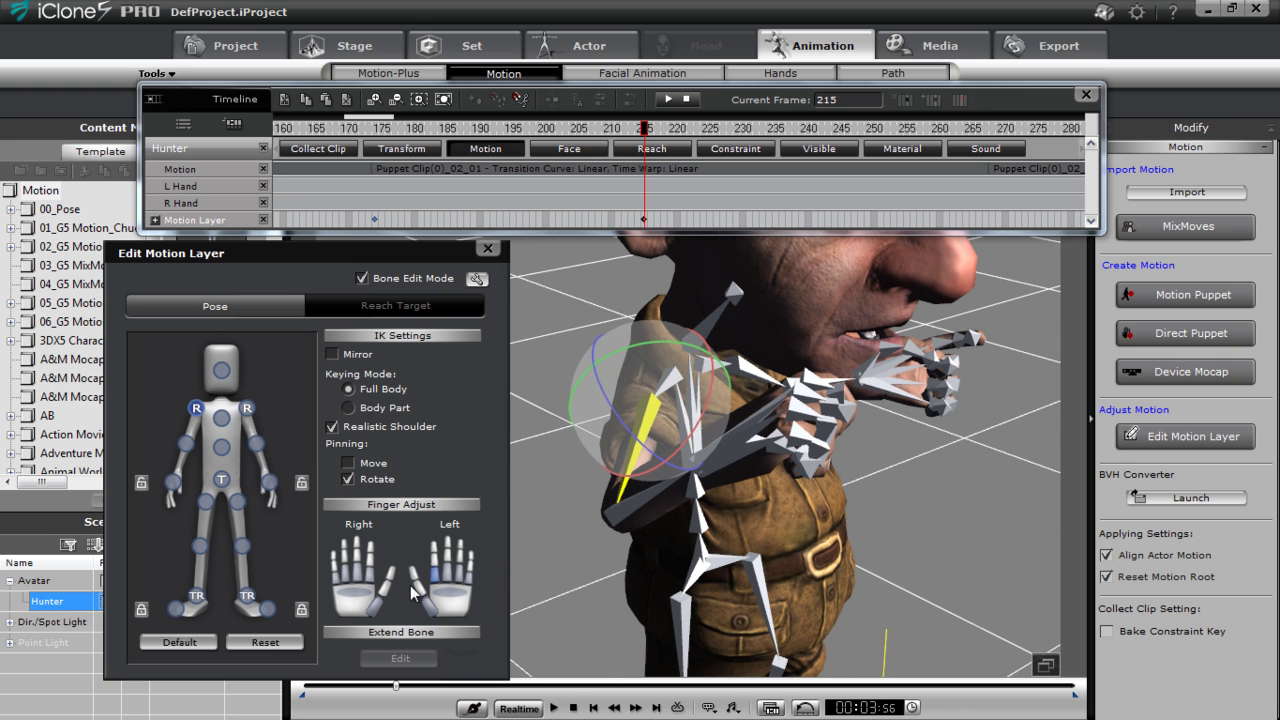
mouse_move(370, 600)
mouse_down()
mouse_move(366, 636)
mouse_move(350, 605)
mouse_move(355, 653)
mouse_move(350, 625)
mouse_move(348, 644)
mouse_move(365, 612)
mouse_up()
click(370, 608)
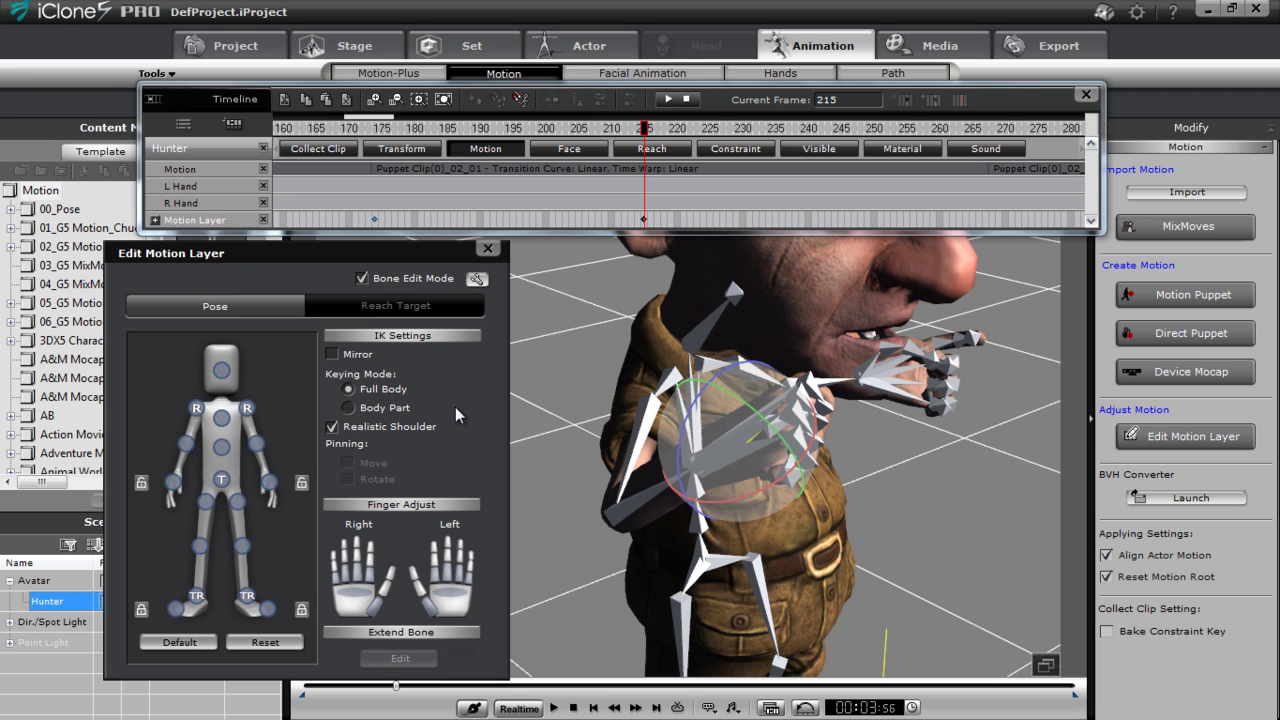
drag(752, 407, 838, 398)
right_drag(905, 464, 706, 440)
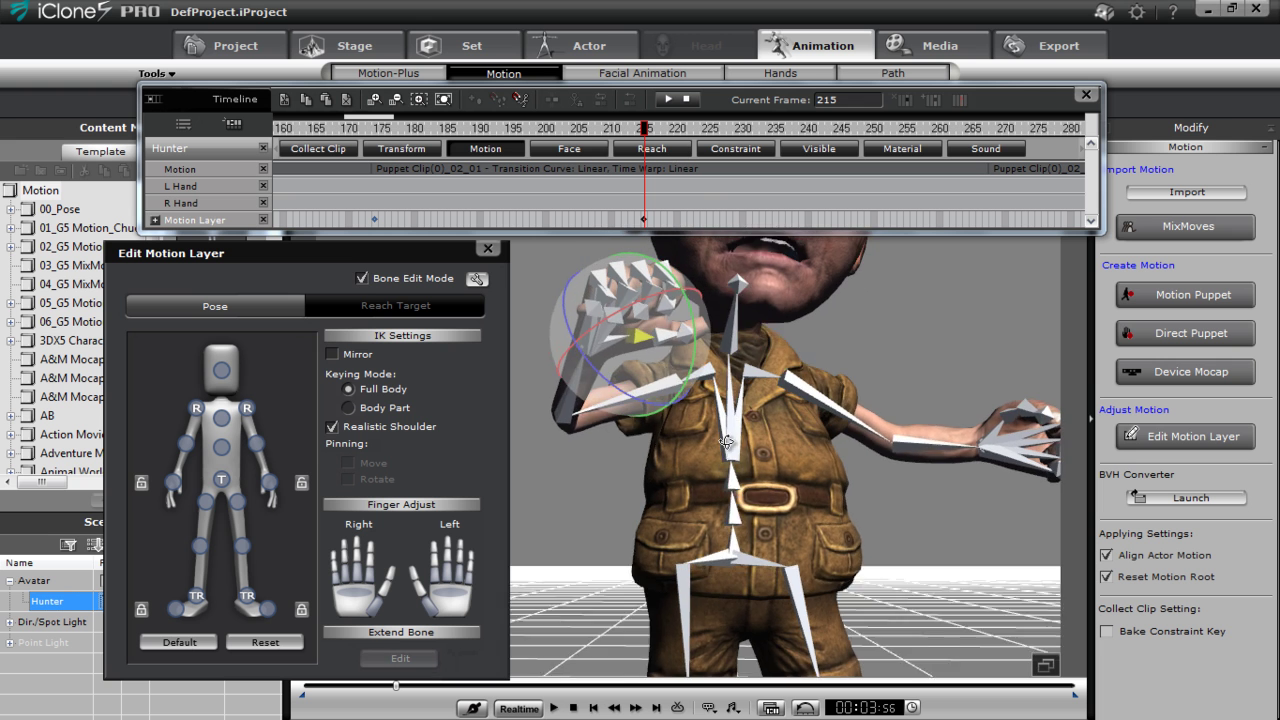
Fine-tune the right hand's rotation at frame 215 and play back the arm gesture.
click(175, 490)
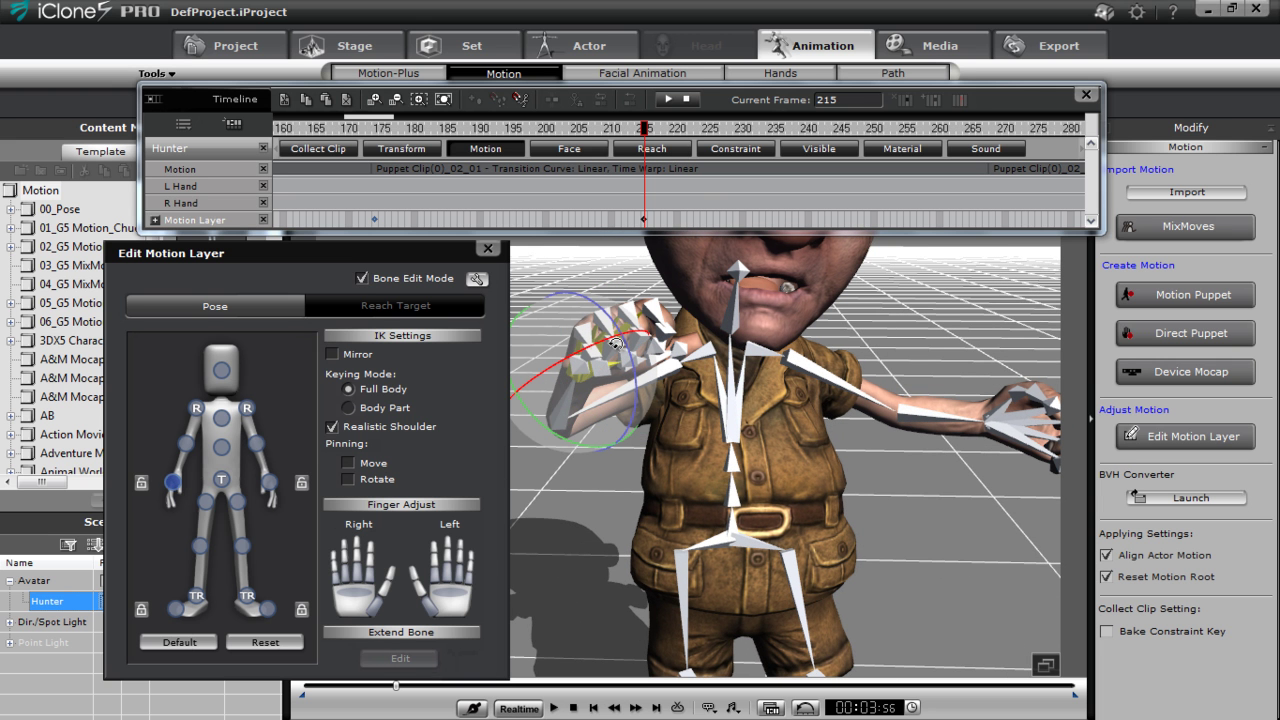
mouse_move(619, 342)
mouse_down()
mouse_move(612, 365)
mouse_move(629, 352)
mouse_up()
middle_drag(823, 500, 752, 493)
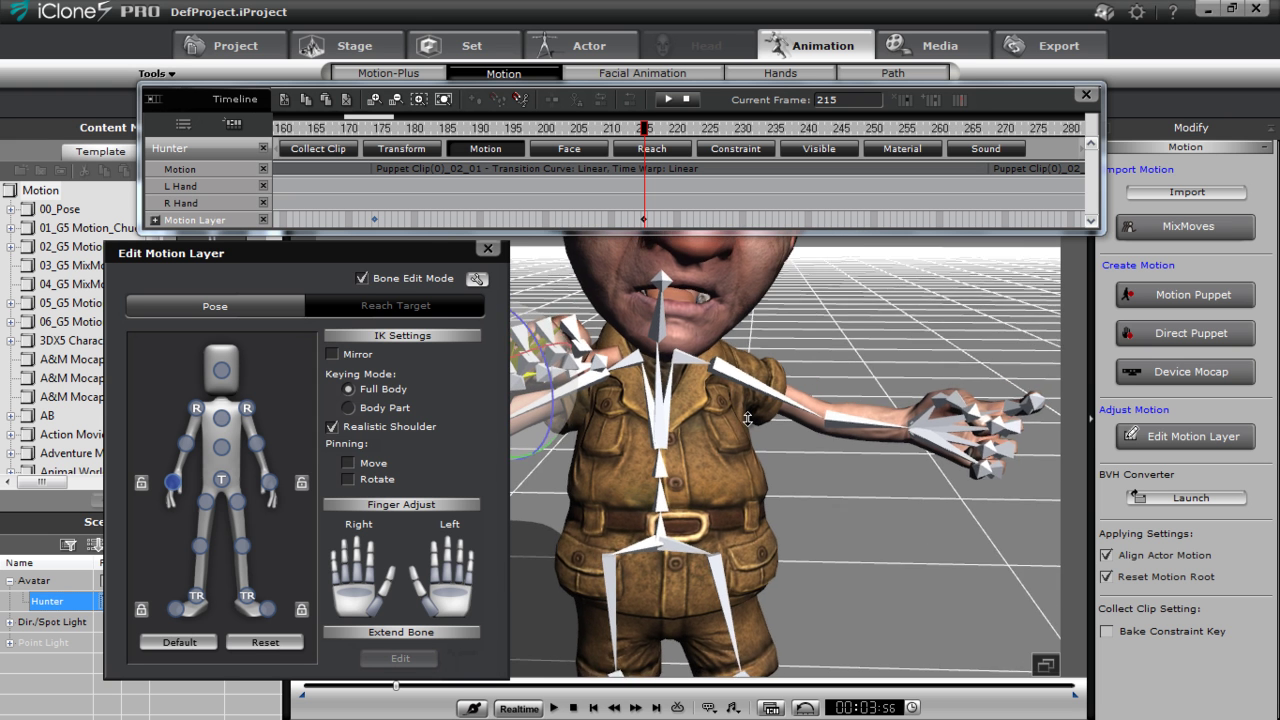
scroll(752, 493, down, 3)
key(space)
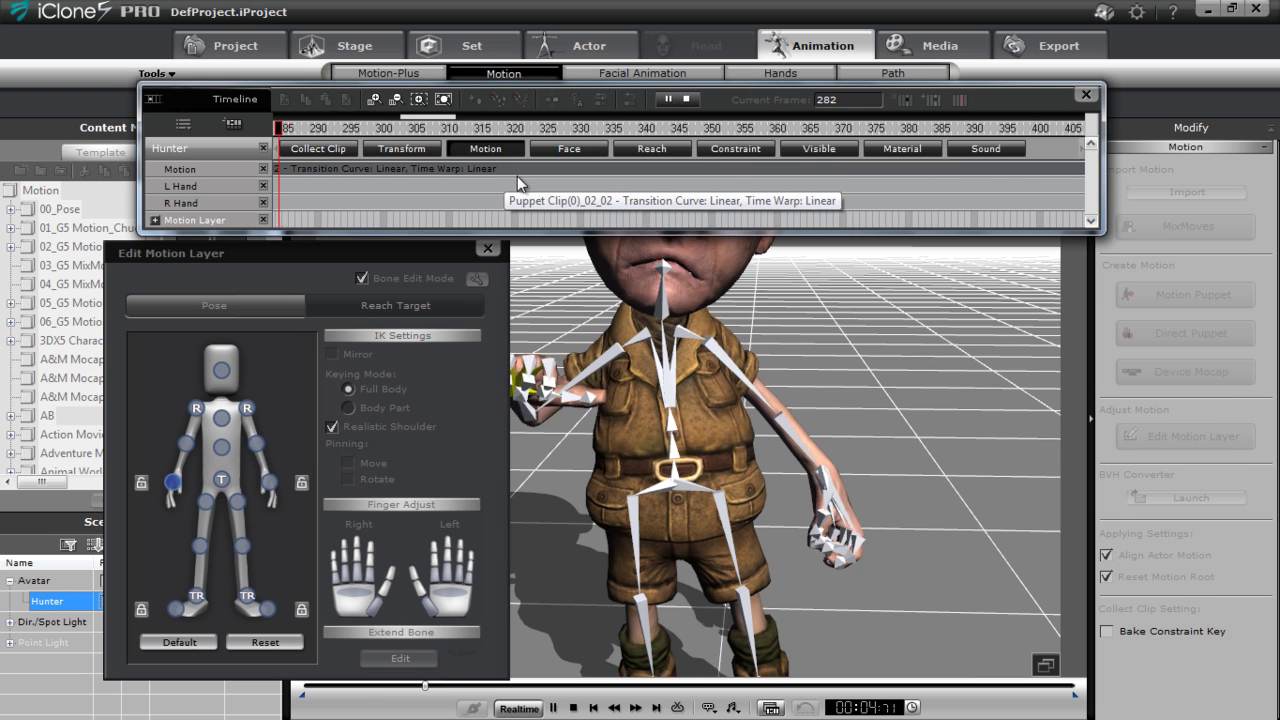
key(space)
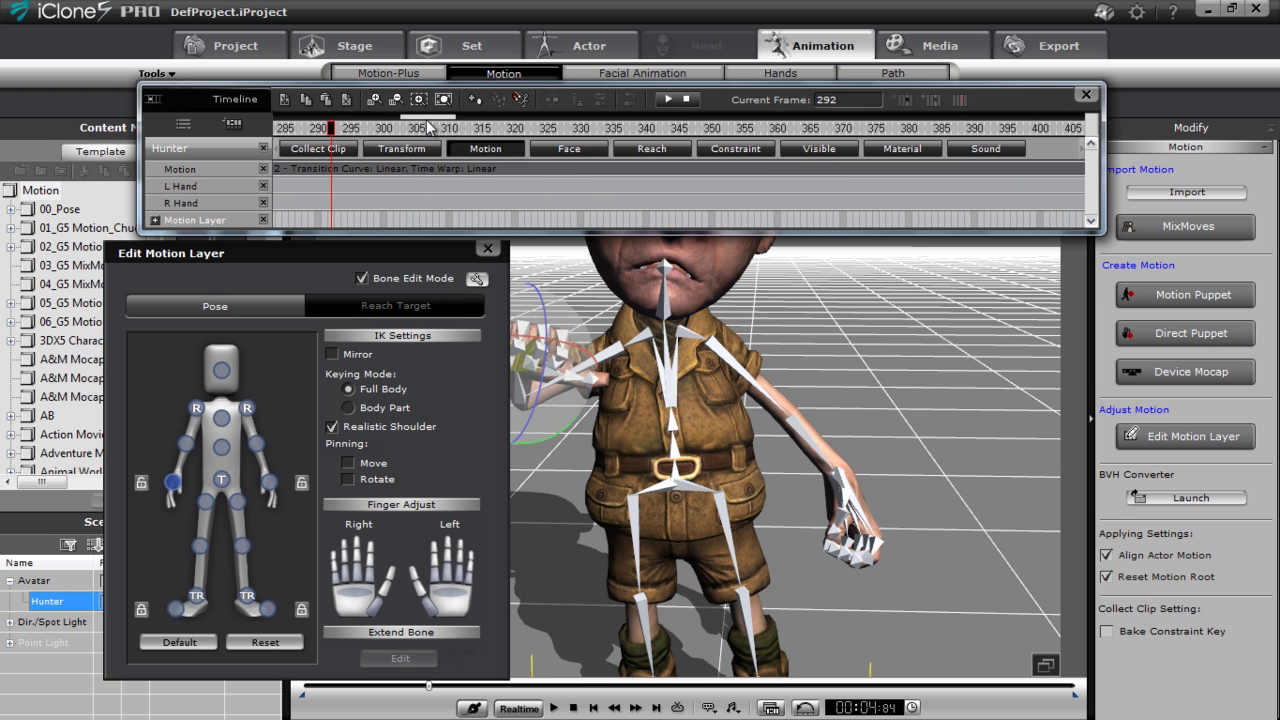
Copy the Motion Layer key at frame 215 and paste it at frame 227 to hold the arm pose.
mouse_move(426, 120)
mouse_down()
mouse_move(416, 117)
mouse_move(453, 119)
mouse_move(423, 117)
mouse_move(431, 125)
mouse_up()
mouse_move(508, 130)
mouse_down()
mouse_move(528, 130)
mouse_move(515, 145)
mouse_up()
click(468, 219)
right_click(469, 220)
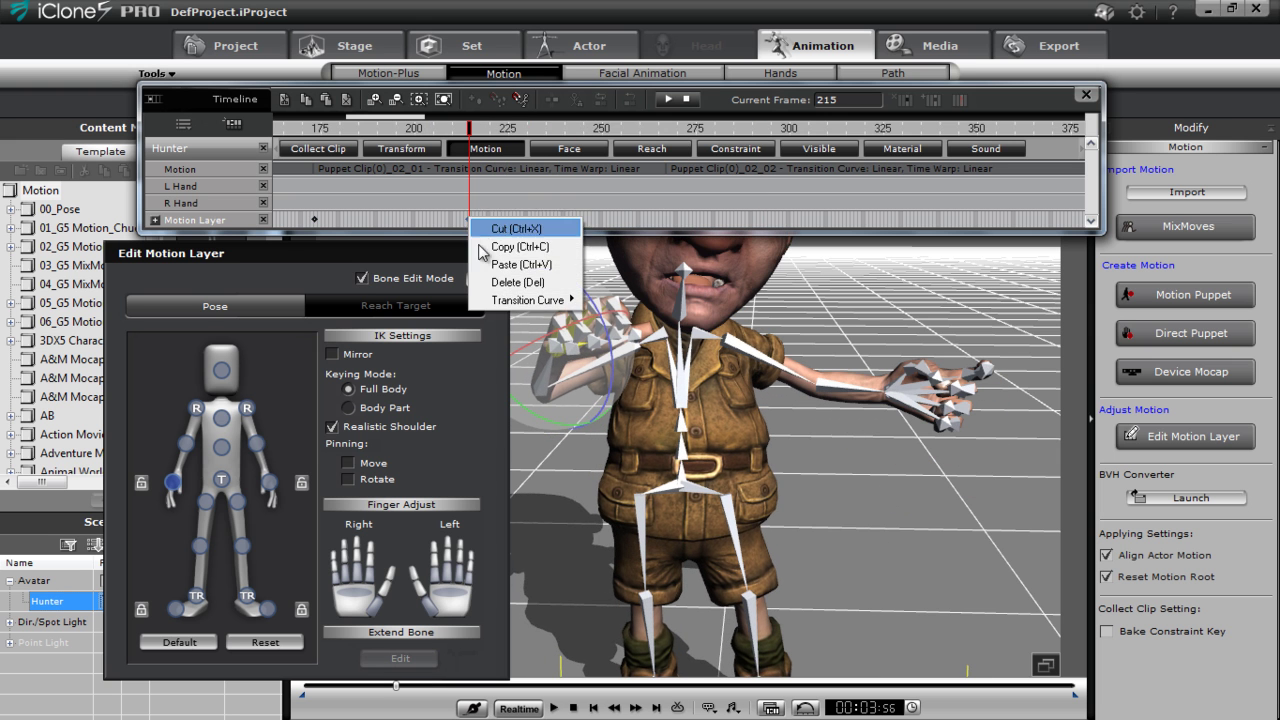
click(520, 246)
click(515, 221)
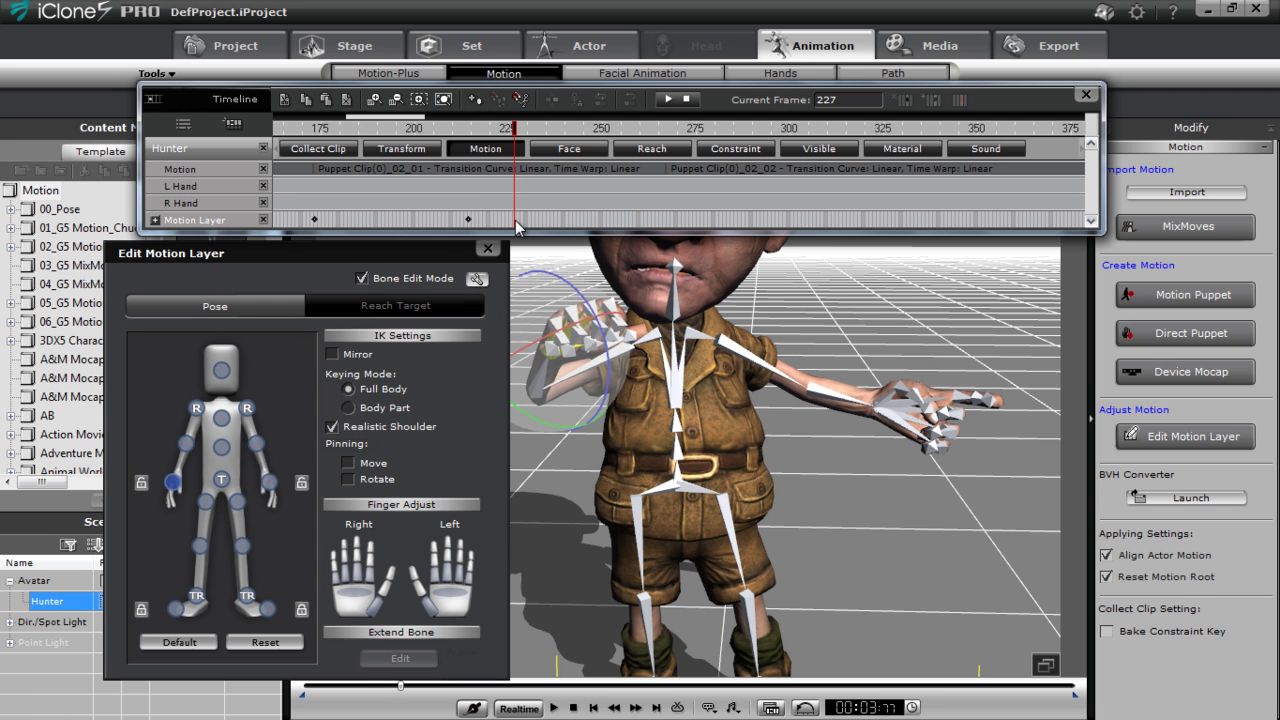
right_click(516, 224)
click(548, 274)
Reset the motion layer pose at frame 264 to return the right arm to its underlying motion.
drag(537, 130, 653, 130)
click(706, 175)
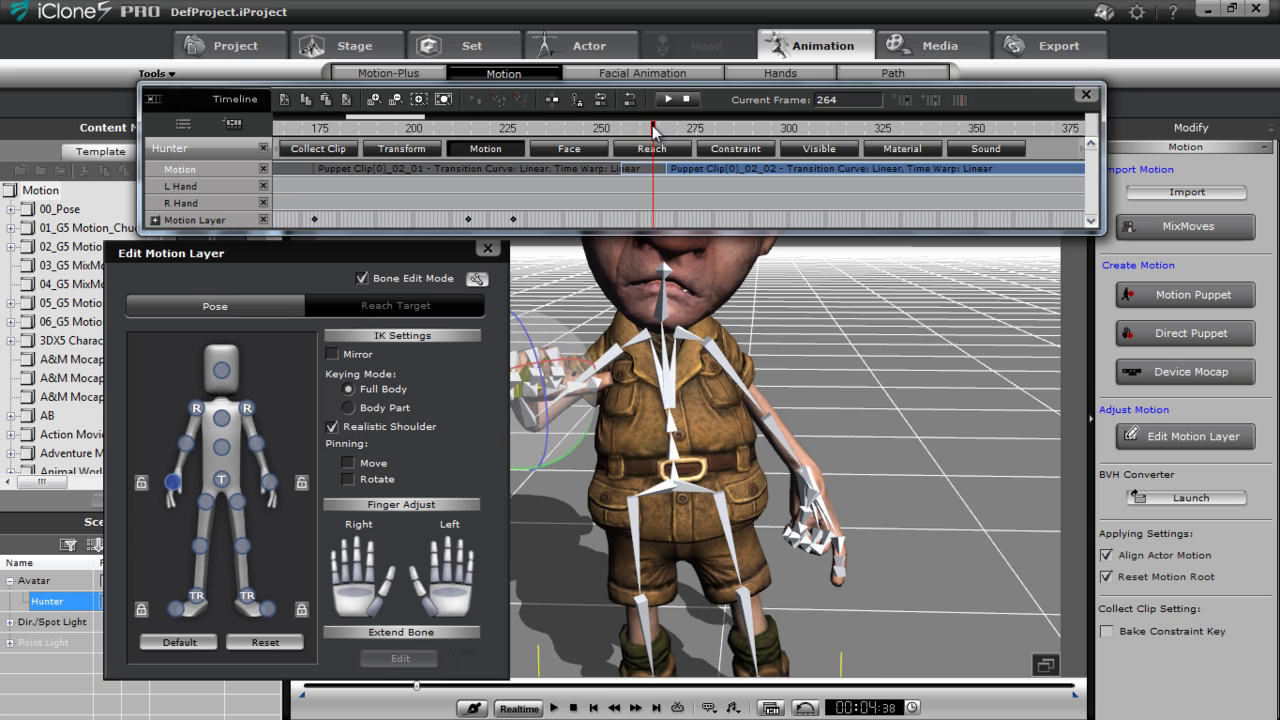
click(655, 222)
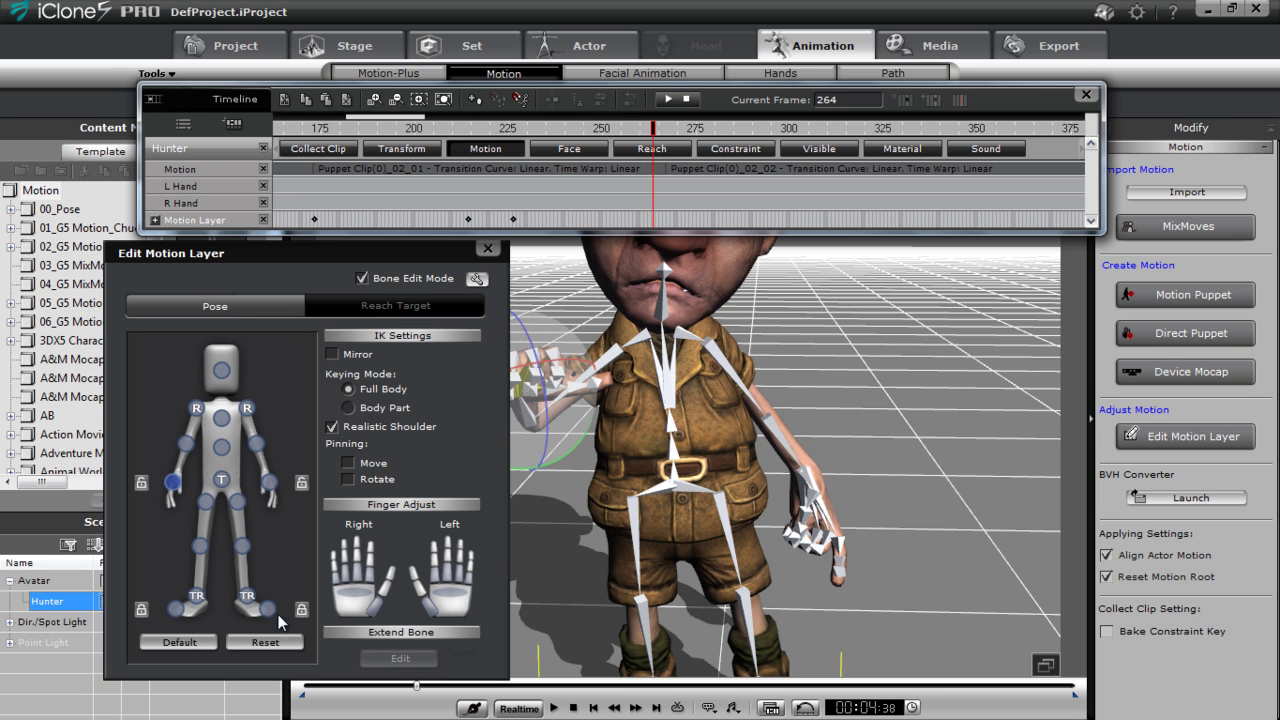
click(263, 643)
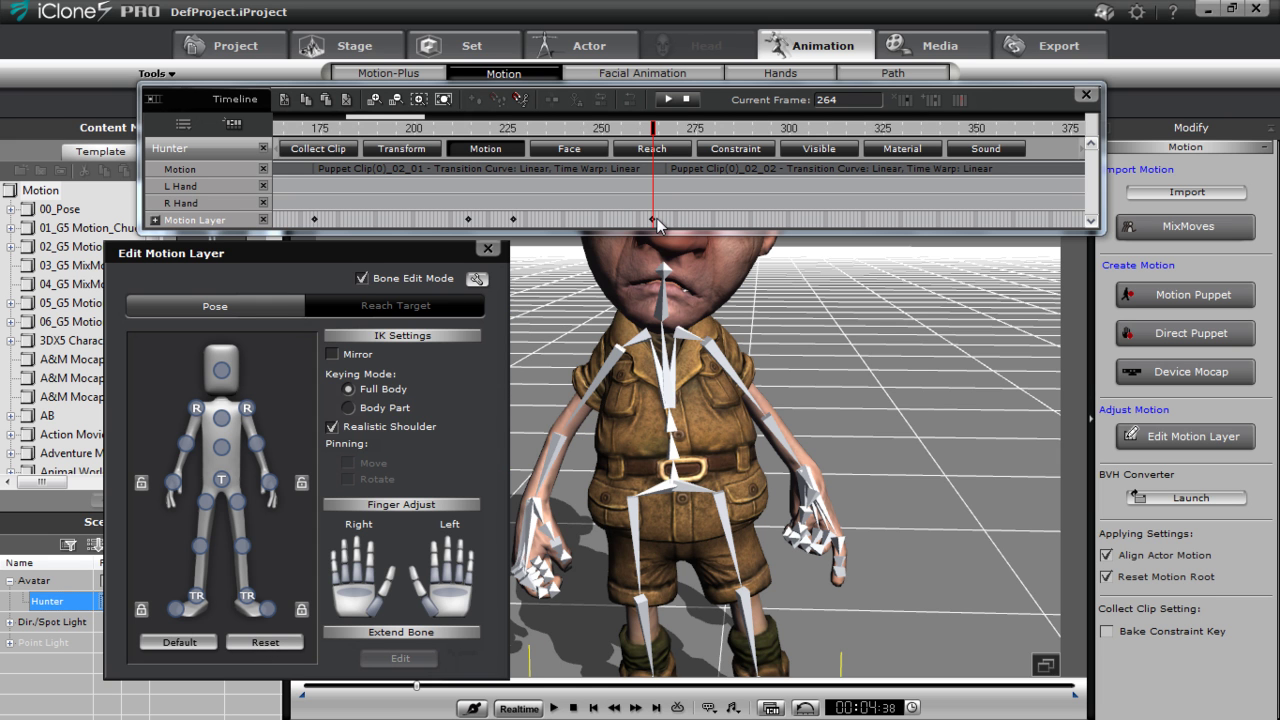
Play back the motion layer section twice from before its first arm key to check the transitions.
drag(555, 135, 292, 150)
key(space)
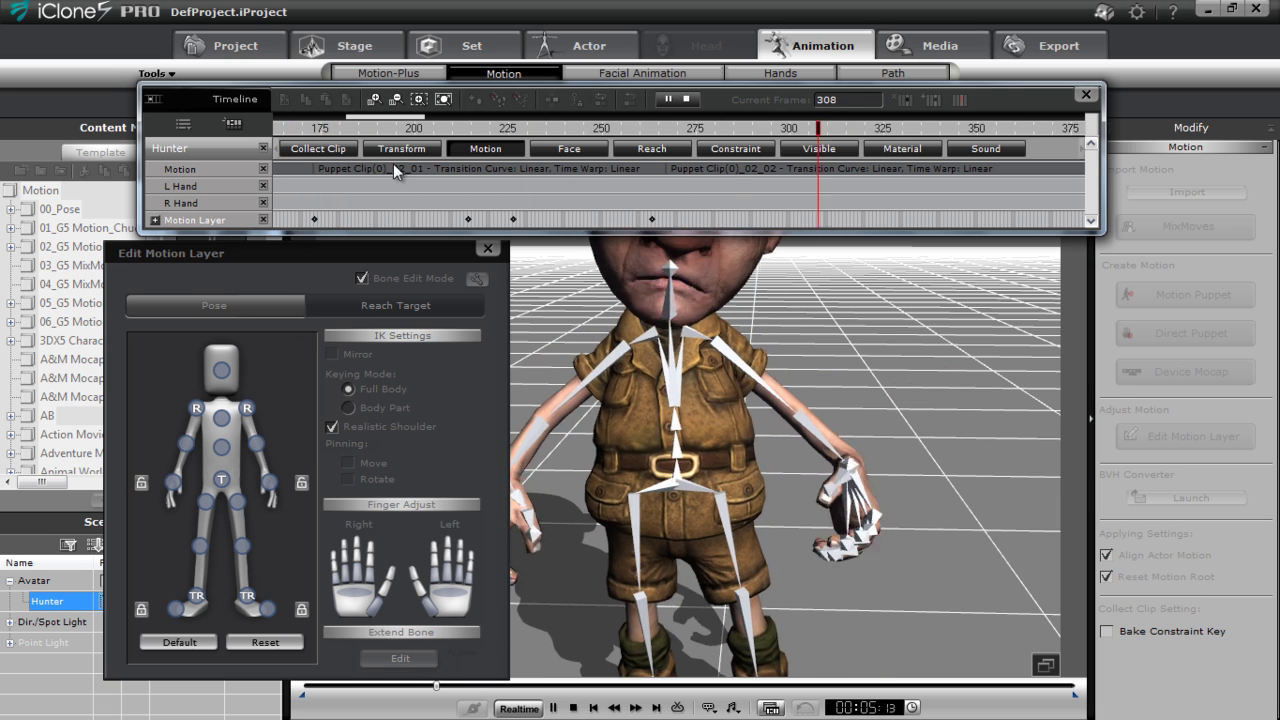
key(space)
drag(397, 133, 314, 130)
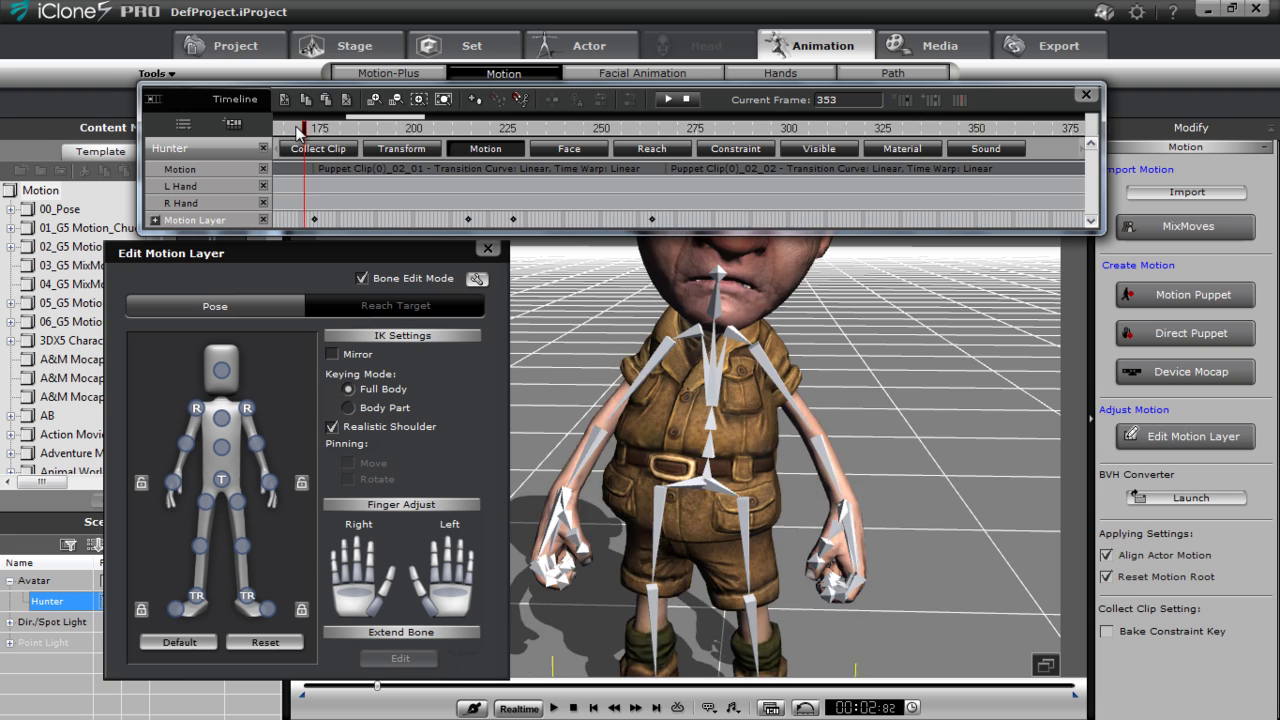
key(space)
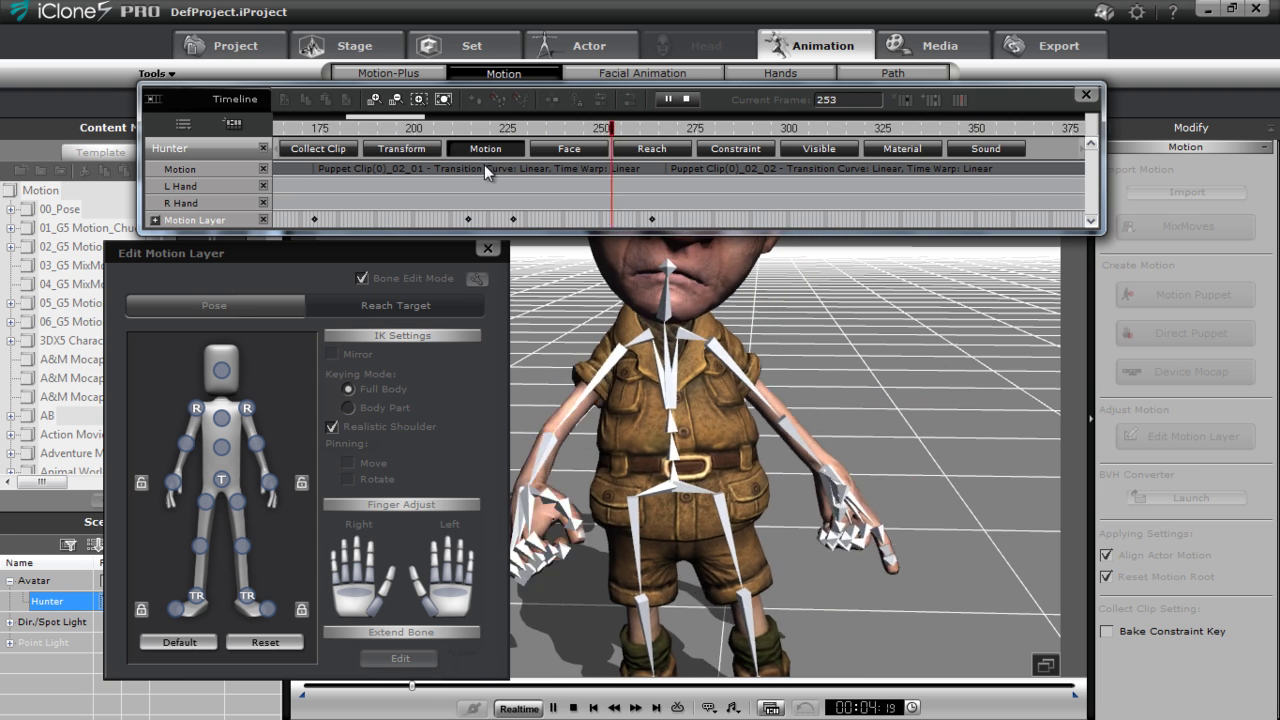
key(space)
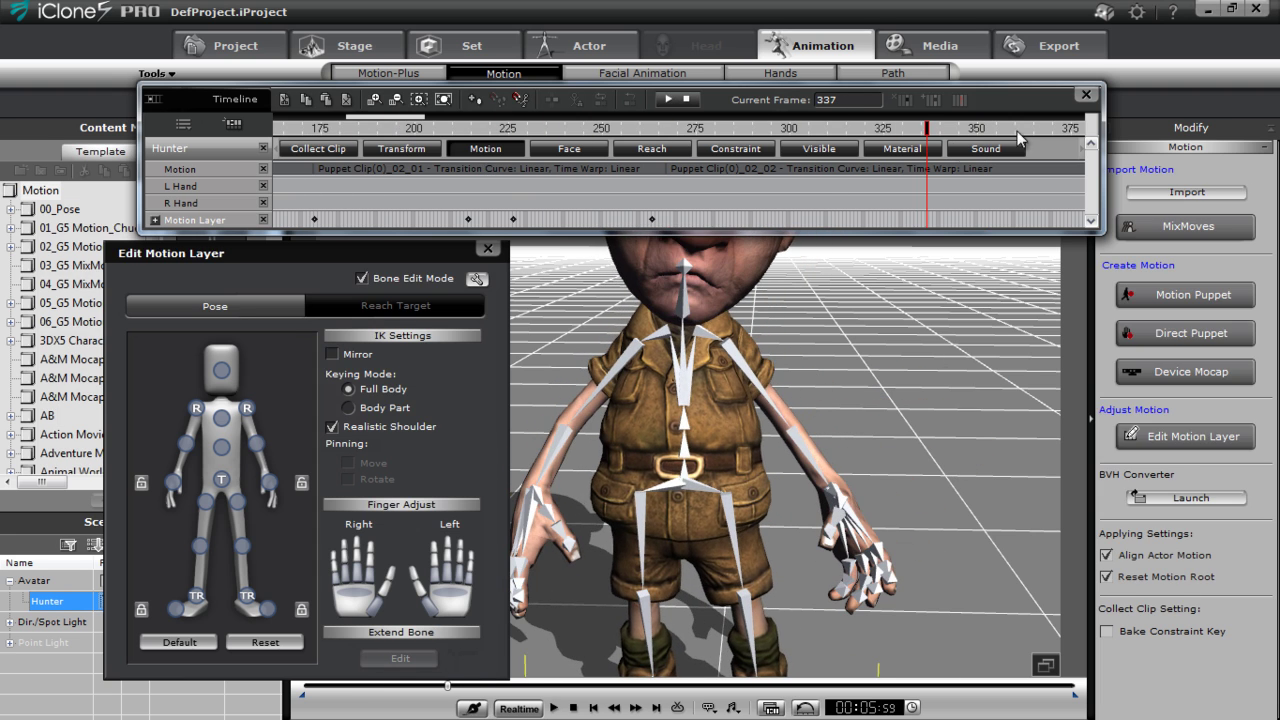
Close the motion layer editor, frame the whole character and play the complete animation from the start.
click(487, 249)
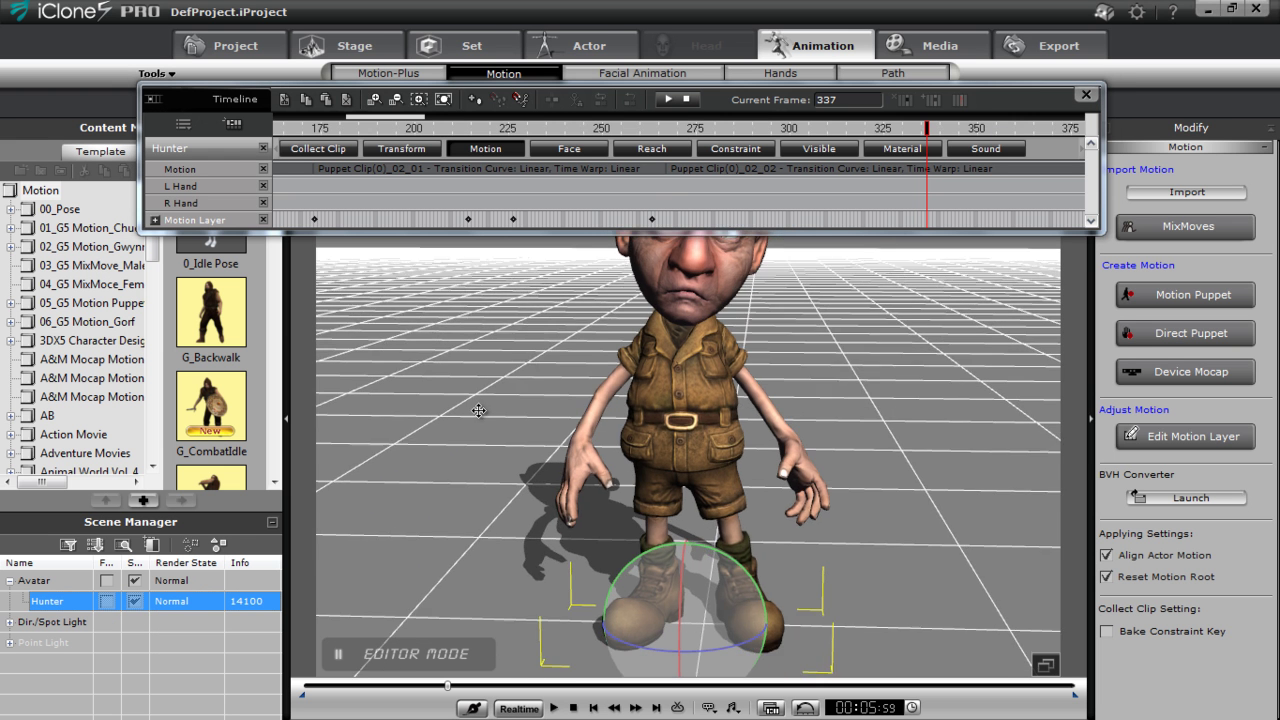
middle_drag(503, 378, 505, 553)
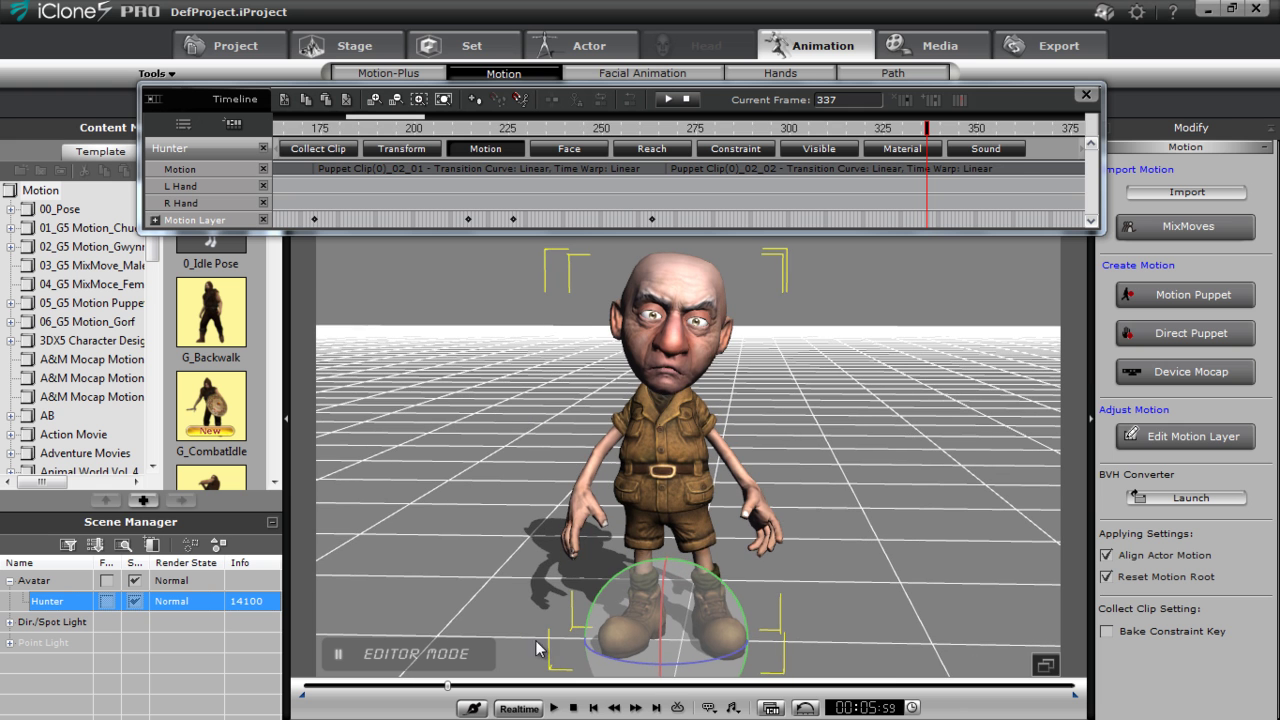
click(573, 707)
click(553, 707)
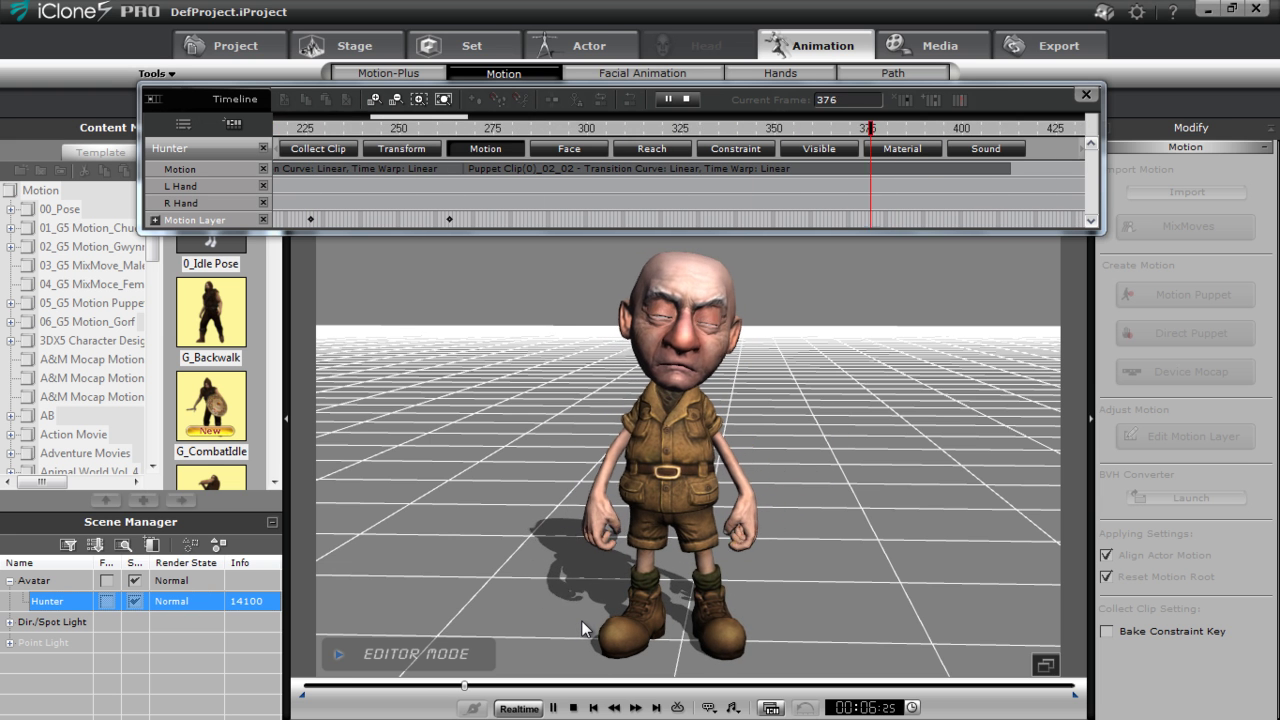
key(space)
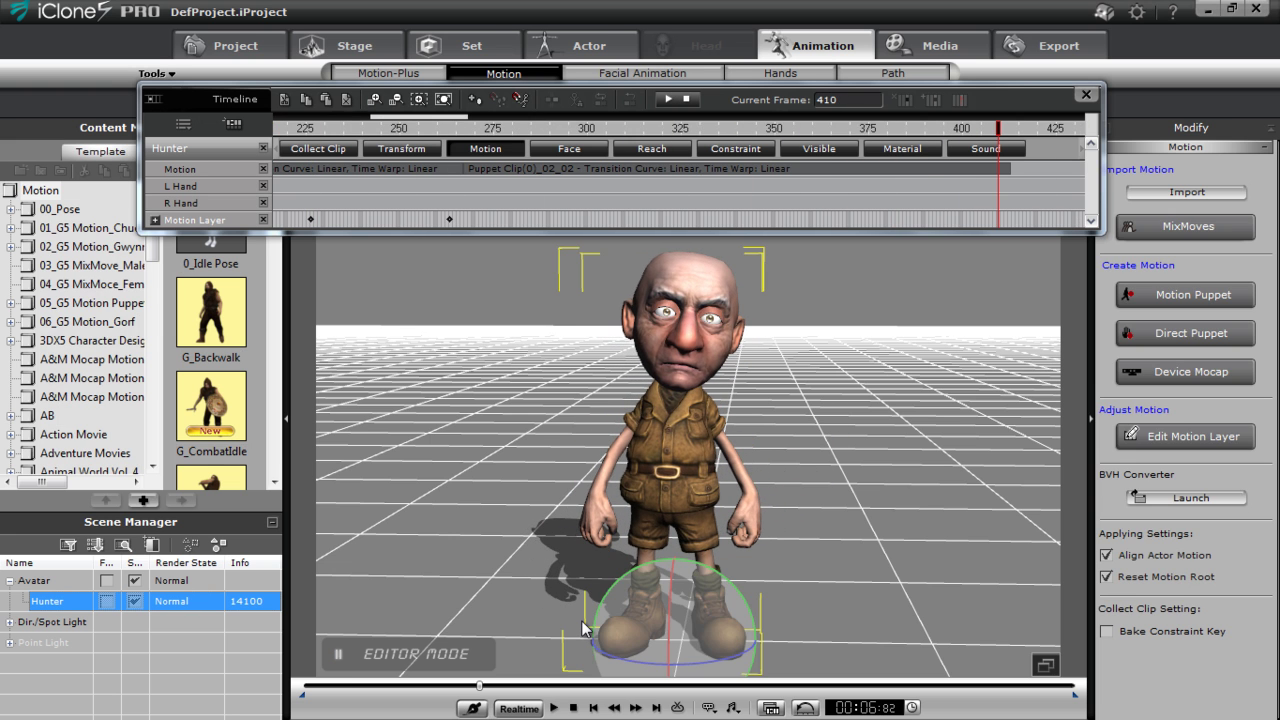
Show the Collect Clip track and mark the range from frame 410 back to the first frame.
click(315, 149)
drag(403, 117, 450, 116)
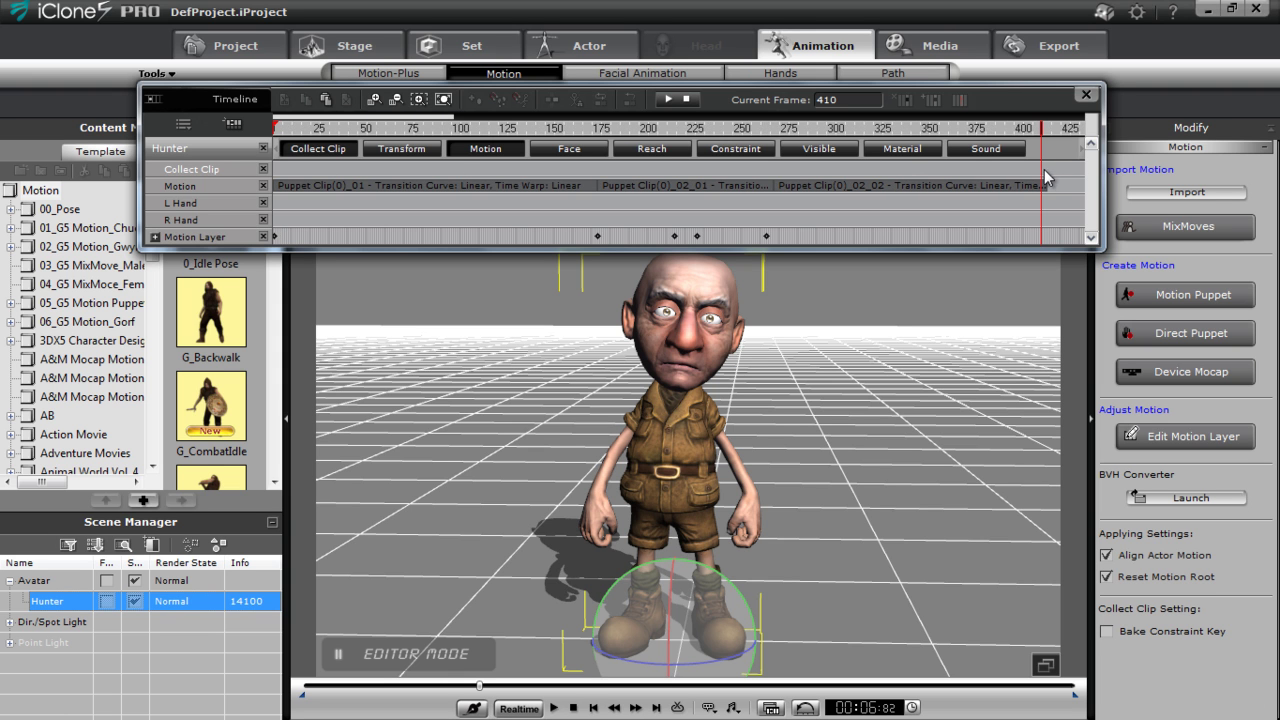
drag(1045, 172, 276, 171)
Save the collected clip to the Desktop as MotionPlus file taunt, including Motion and Facial Animation data.
right_click(320, 166)
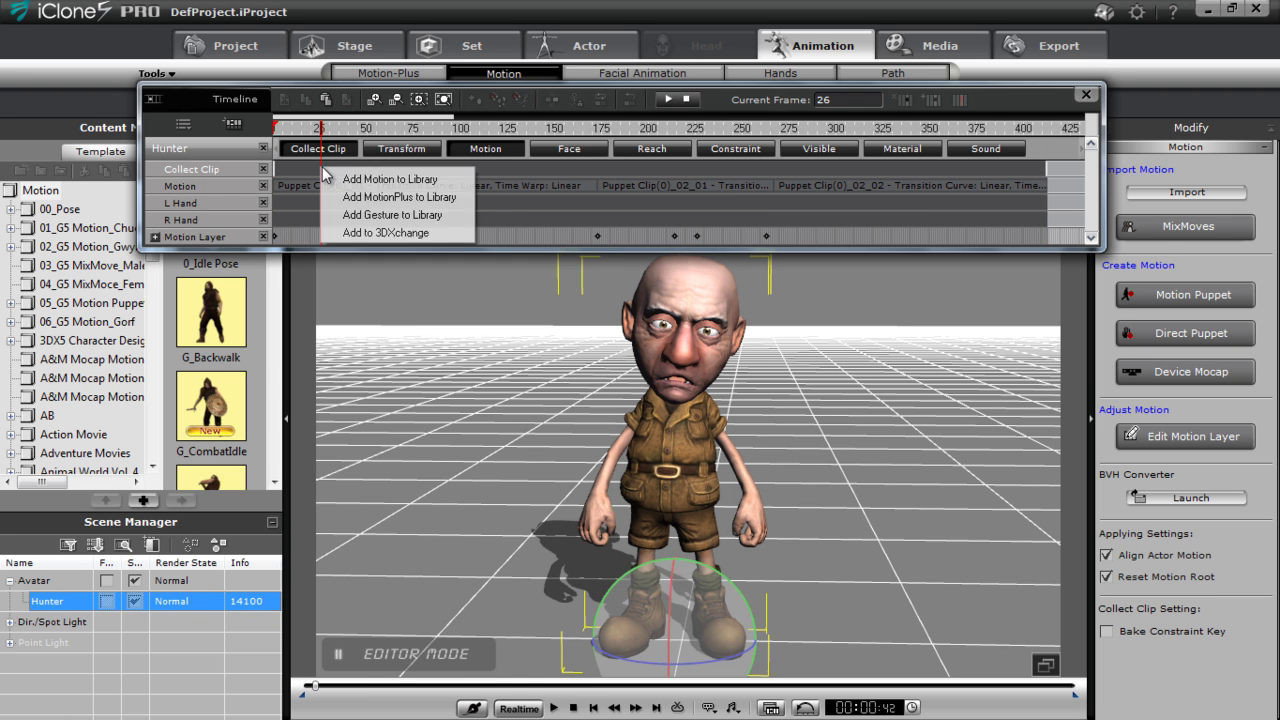
click(398, 197)
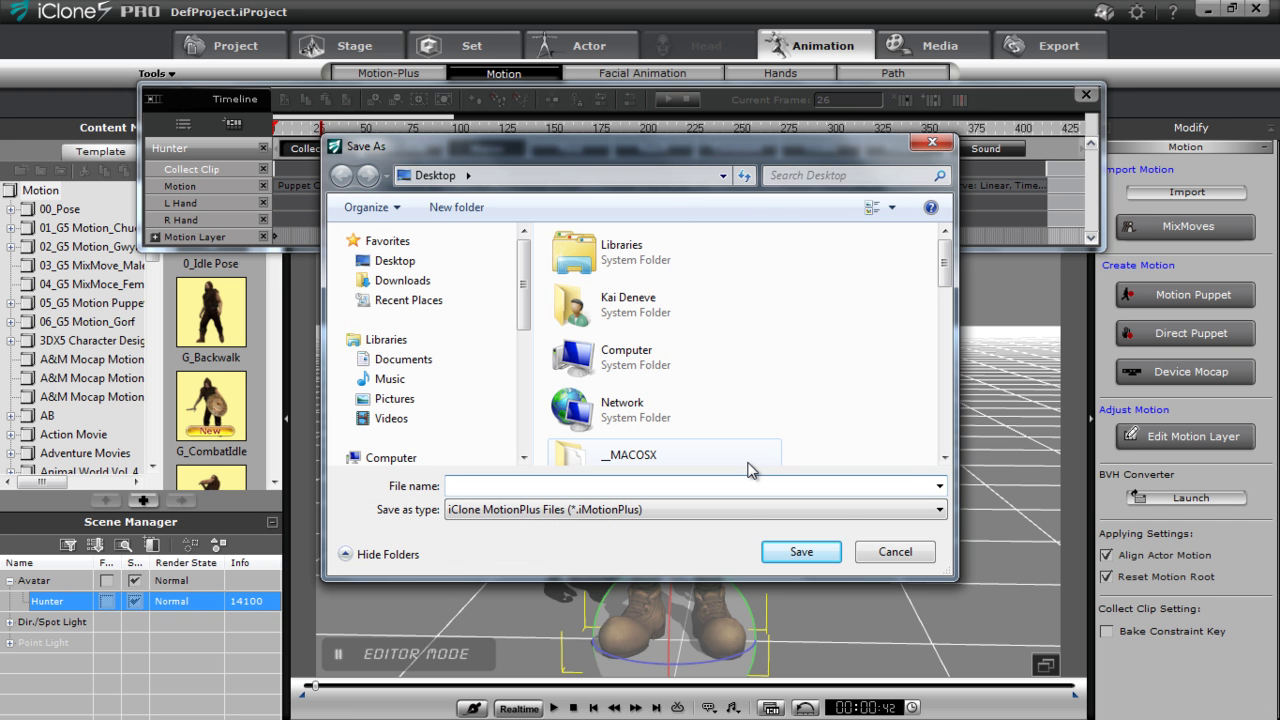
text(taunt)
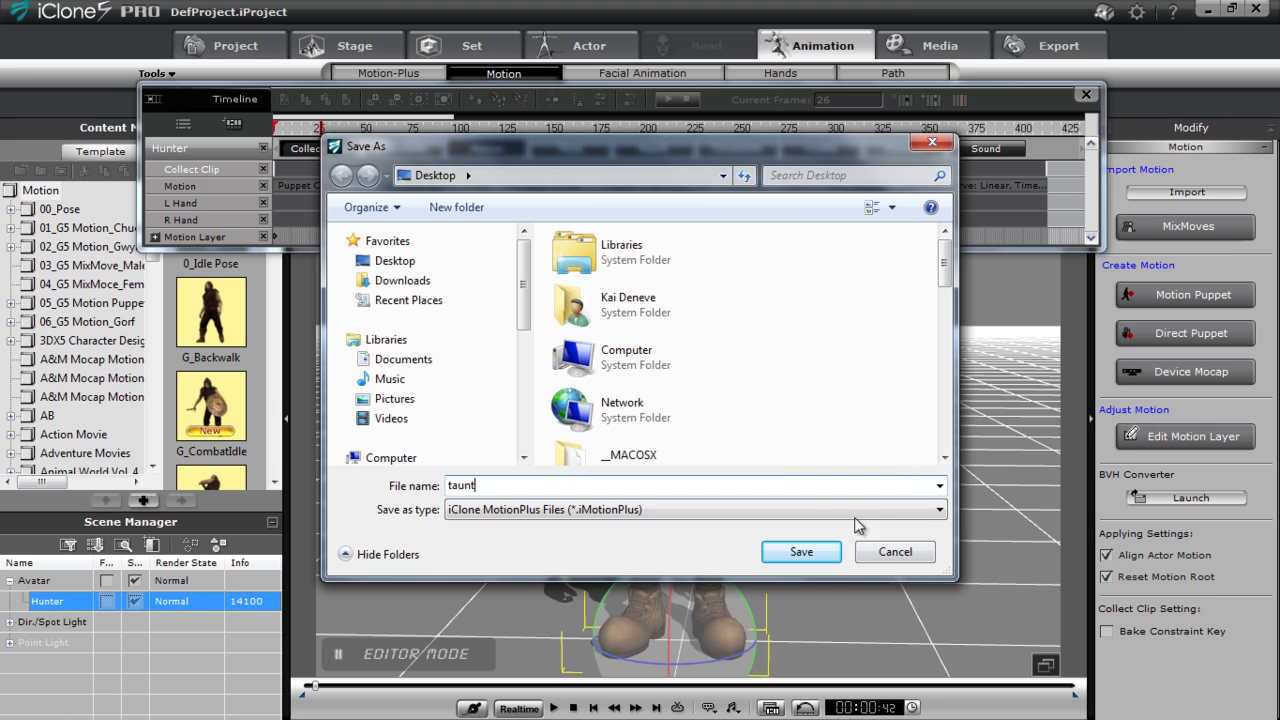
click(802, 552)
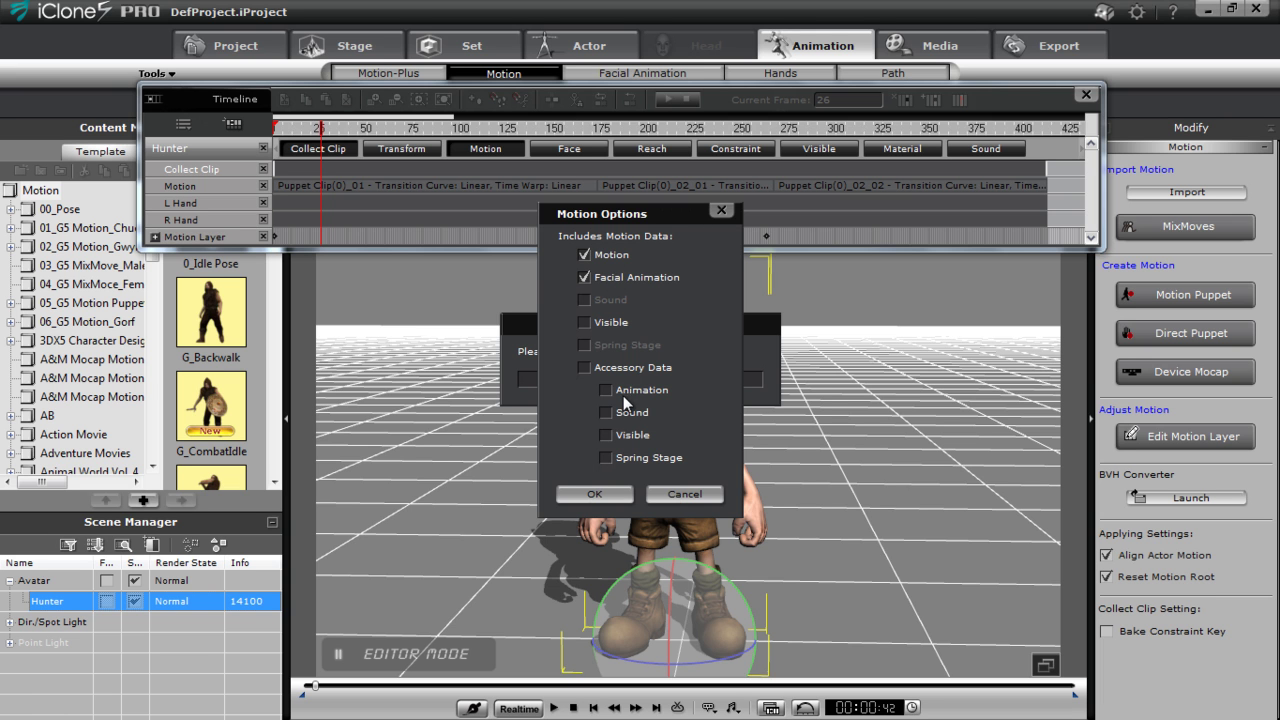
click(596, 495)
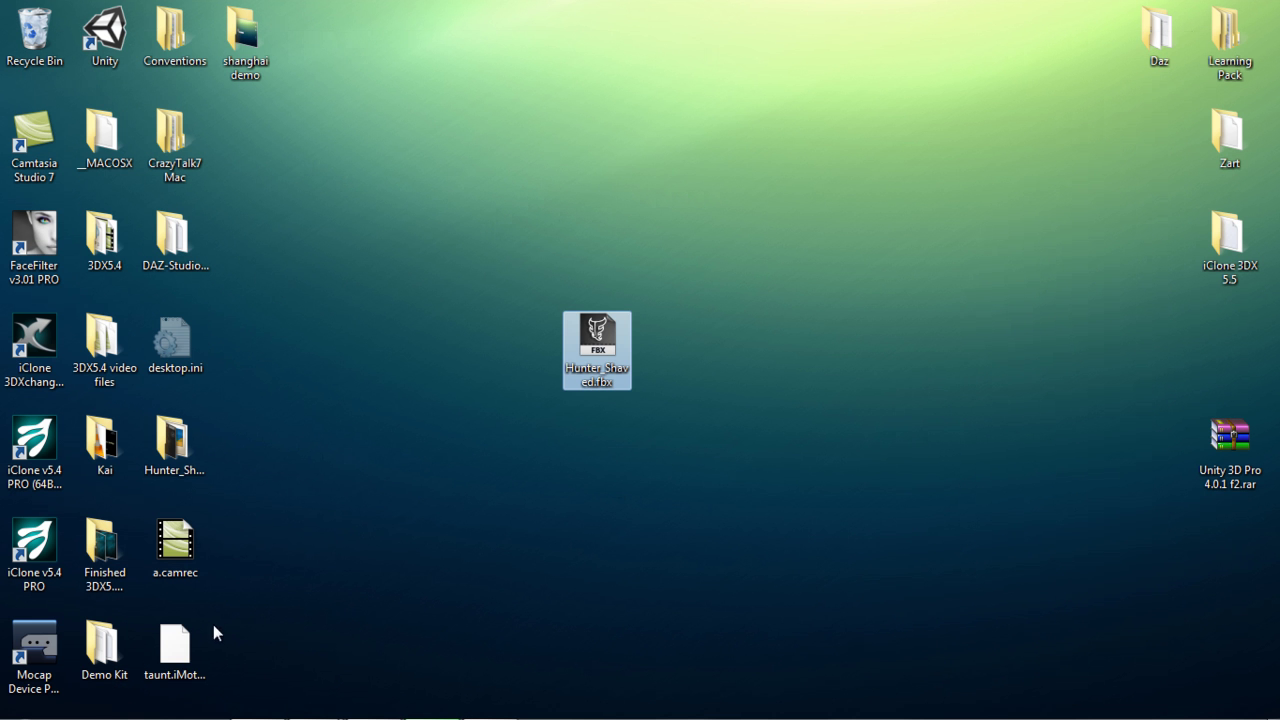
Place the taunt.iMotionPlus file below the Hunter_Shaved FBX file on the desktop, then return to iClone and close the timeline.
drag(205, 645, 636, 466)
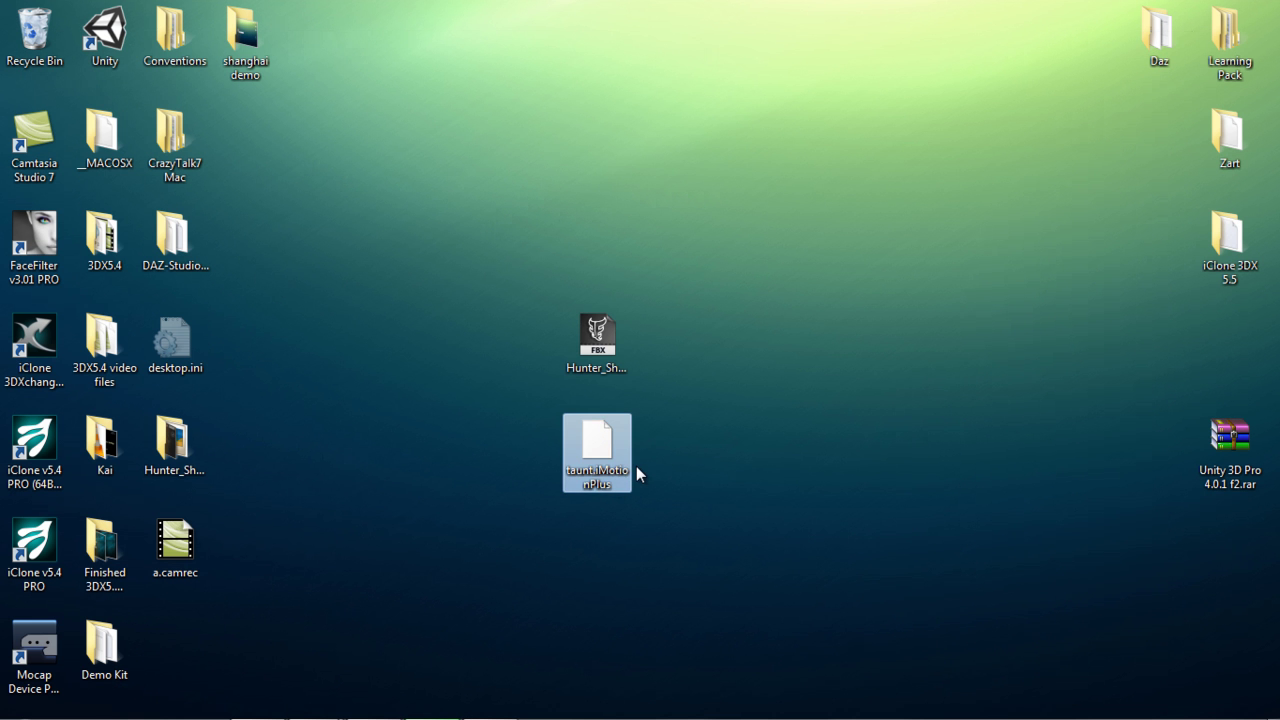
key(alt+Tab)
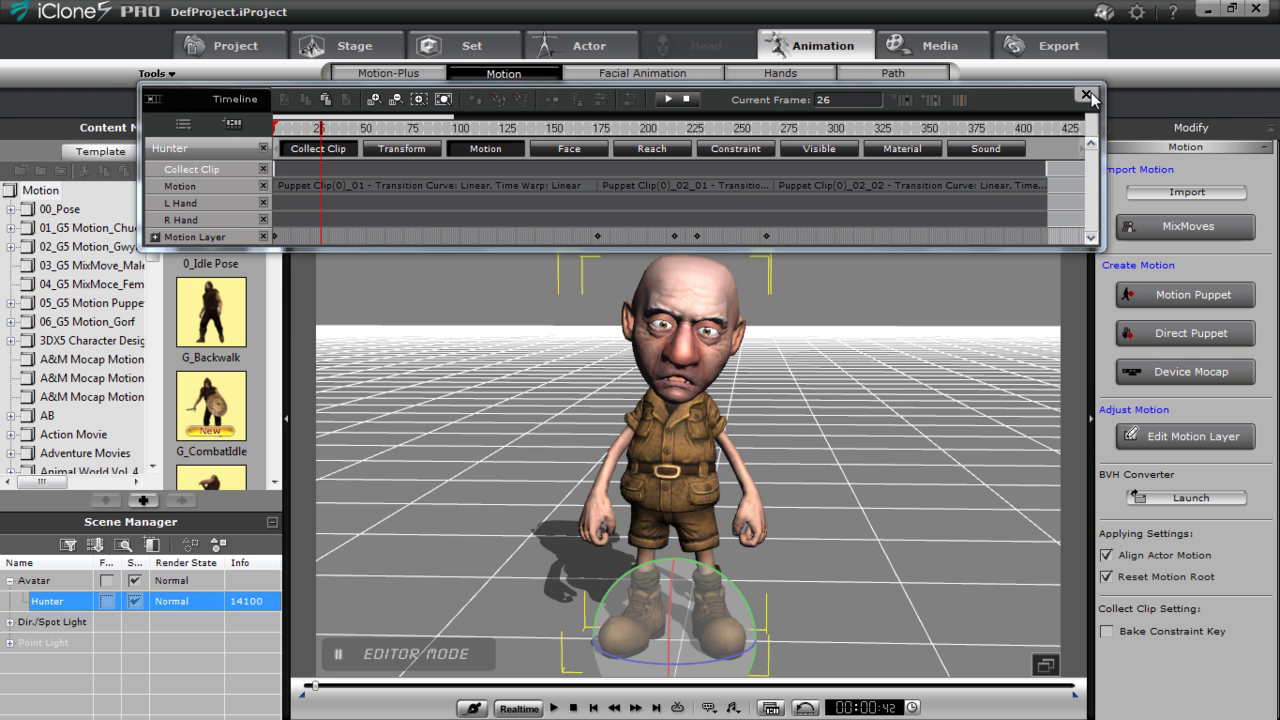
click(1088, 96)
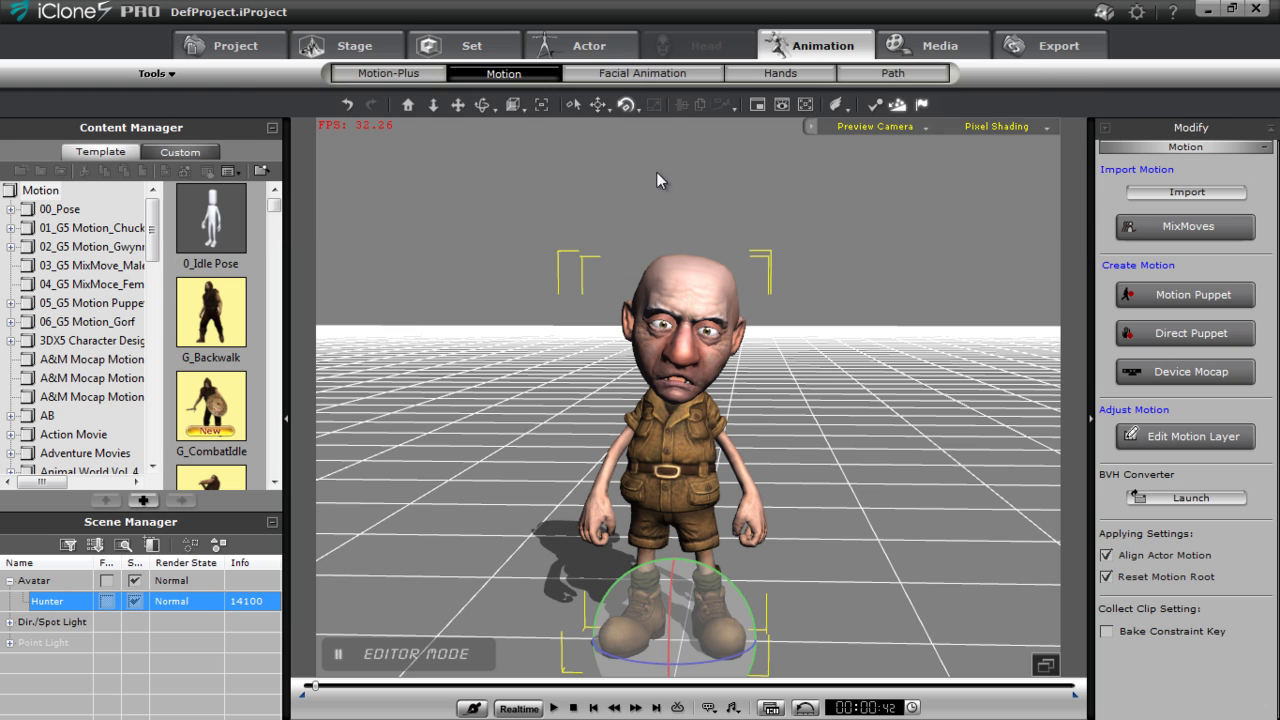
Open the Hunter avatar for editing in 3DXchange5, discarding the currently loaded character without exporting it.
click(589, 45)
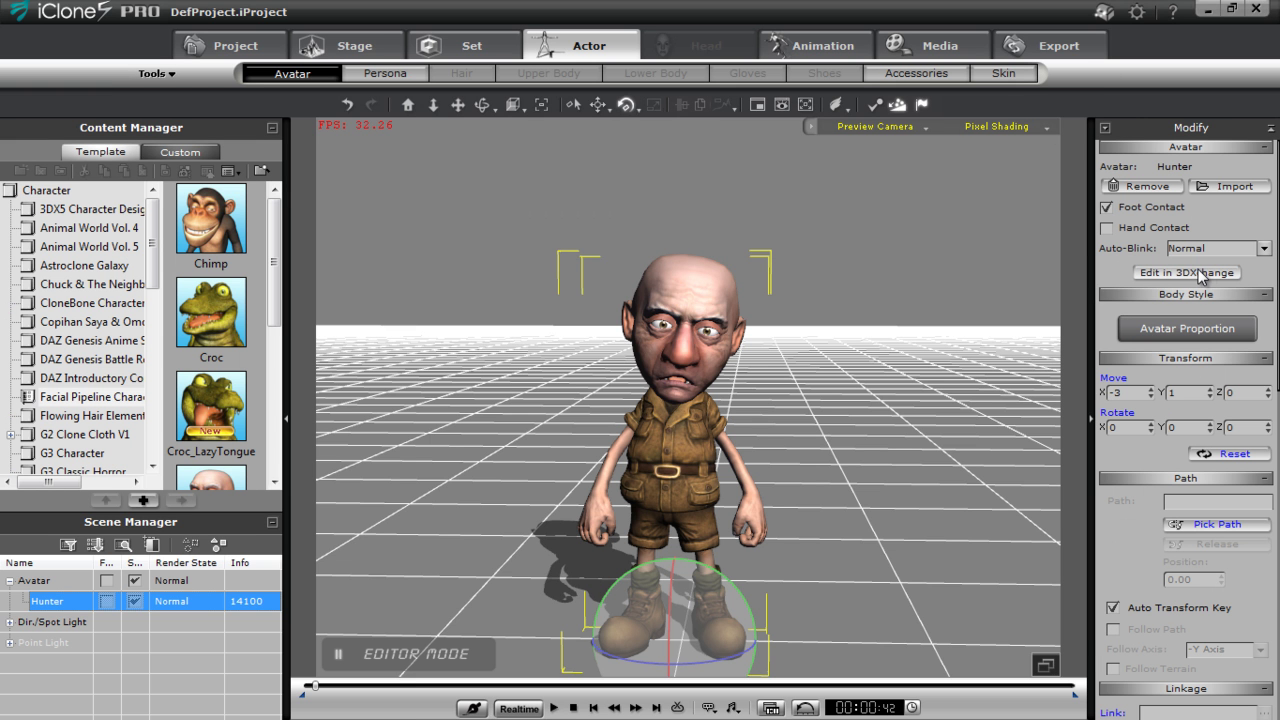
click(1200, 274)
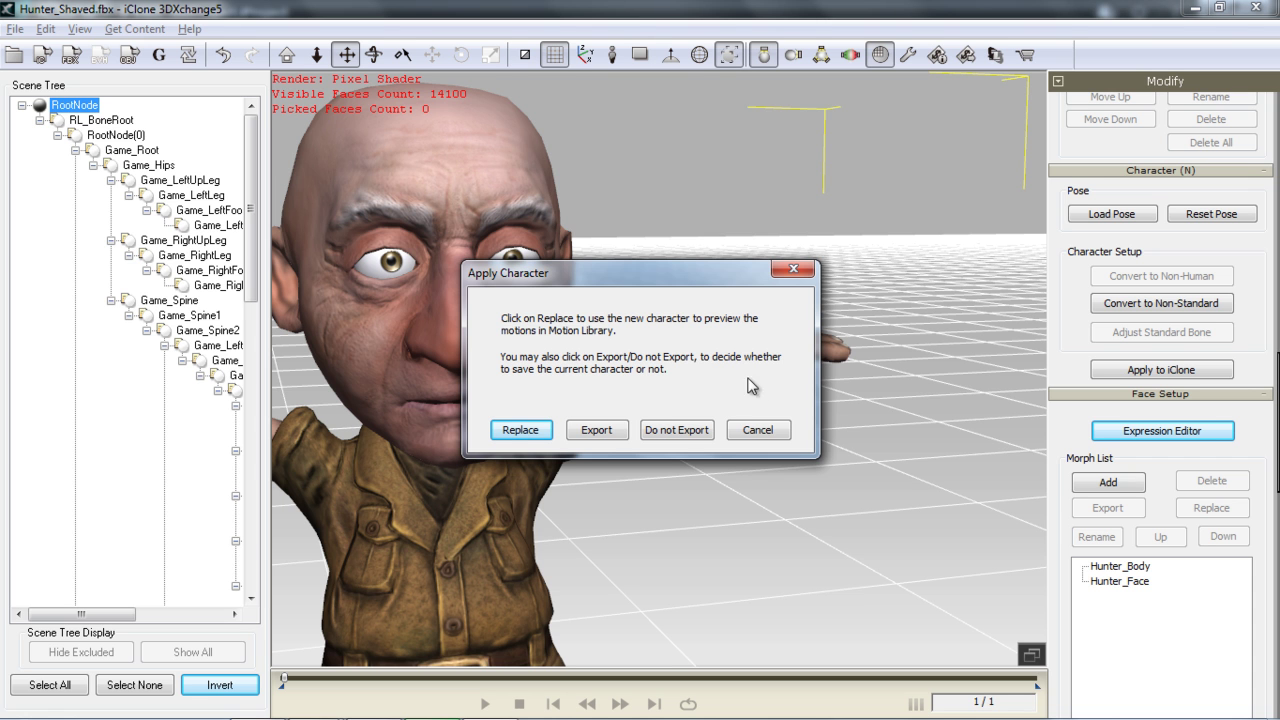
click(684, 428)
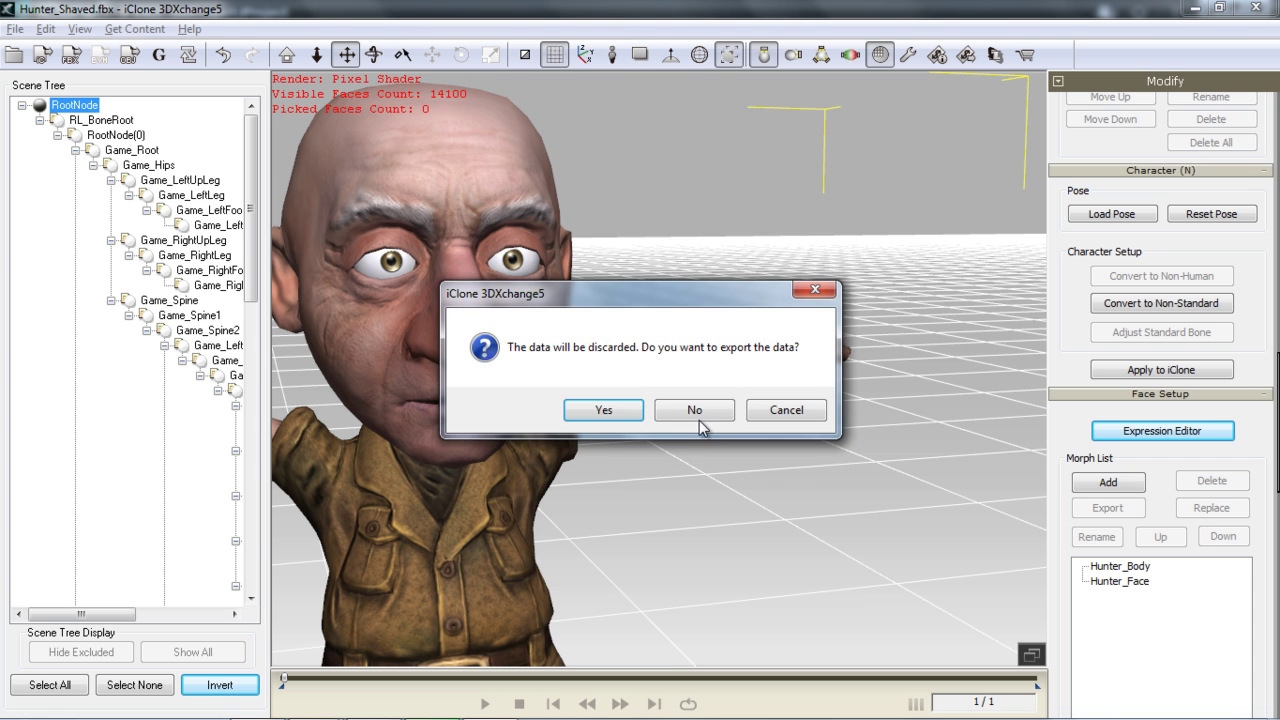
click(694, 411)
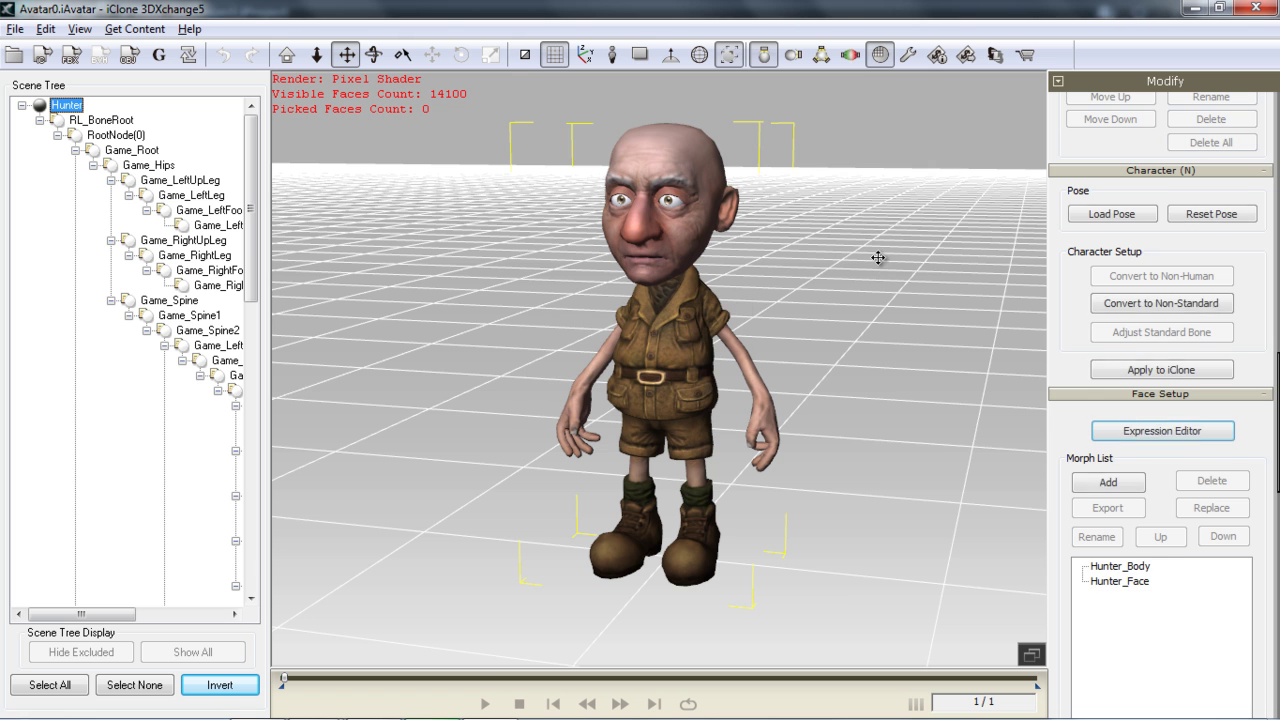
Import the taunt.iMotionPlus file from the desktop into the Hunter's Motion Library in 3DXchange5.
drag(1276, 403, 1276, 300)
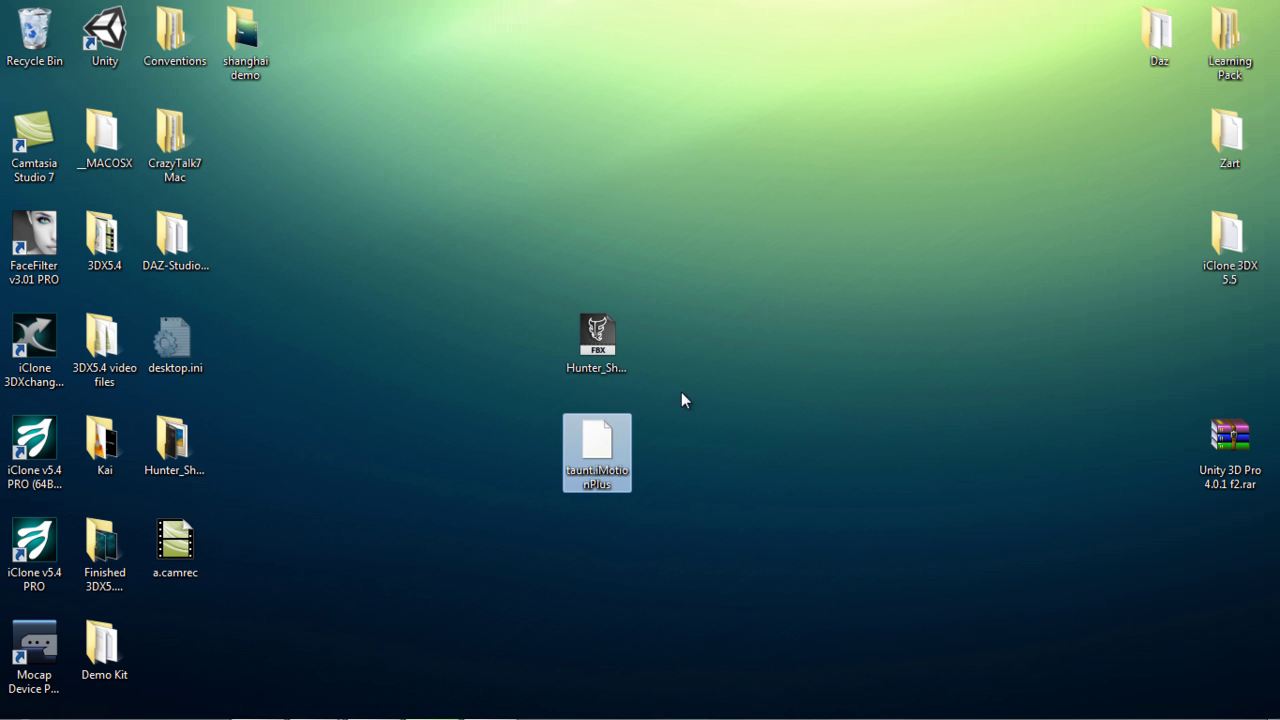
drag(597, 450, 1126, 310)
key(alt+Tab)
key(alt+Tab)
key(alt+Tab)
key(alt+Tab)
key(alt+Tab)
key(alt+Tab)
key(alt+Tab)
Preview the taunt motion on the Hunter and add the clip to the Perform Editor.
click(1120, 261)
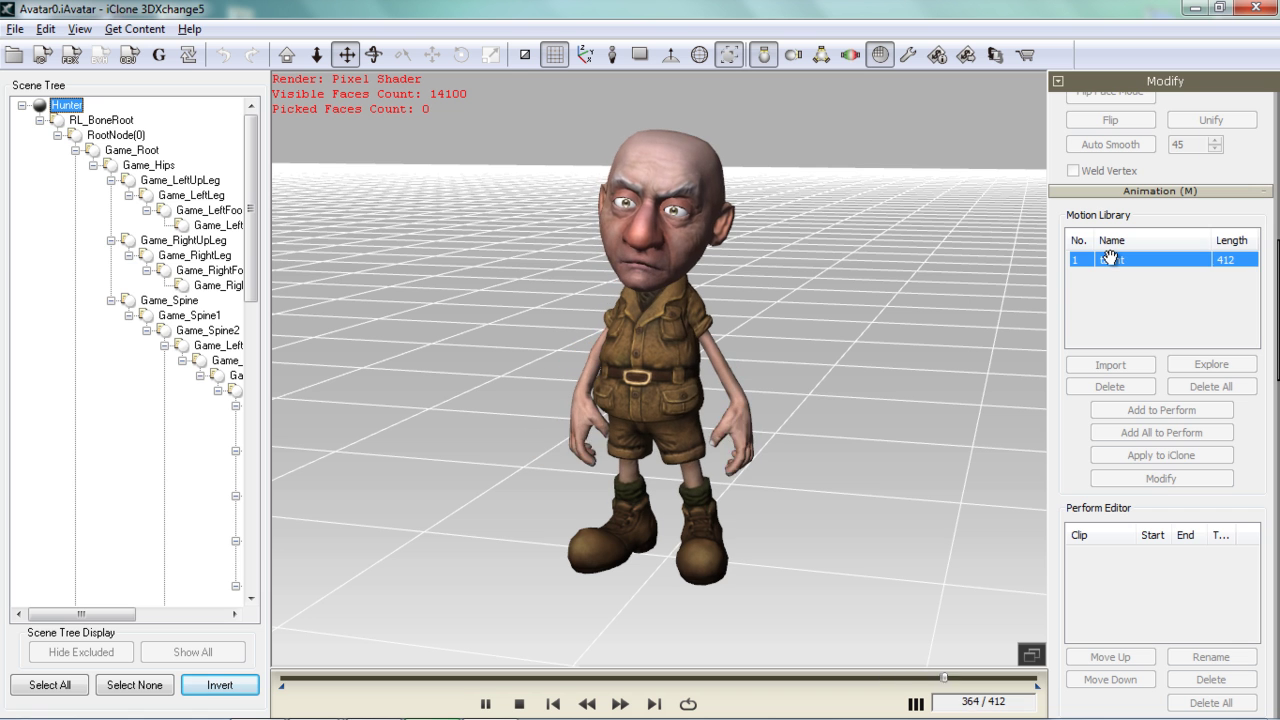
click(1112, 259)
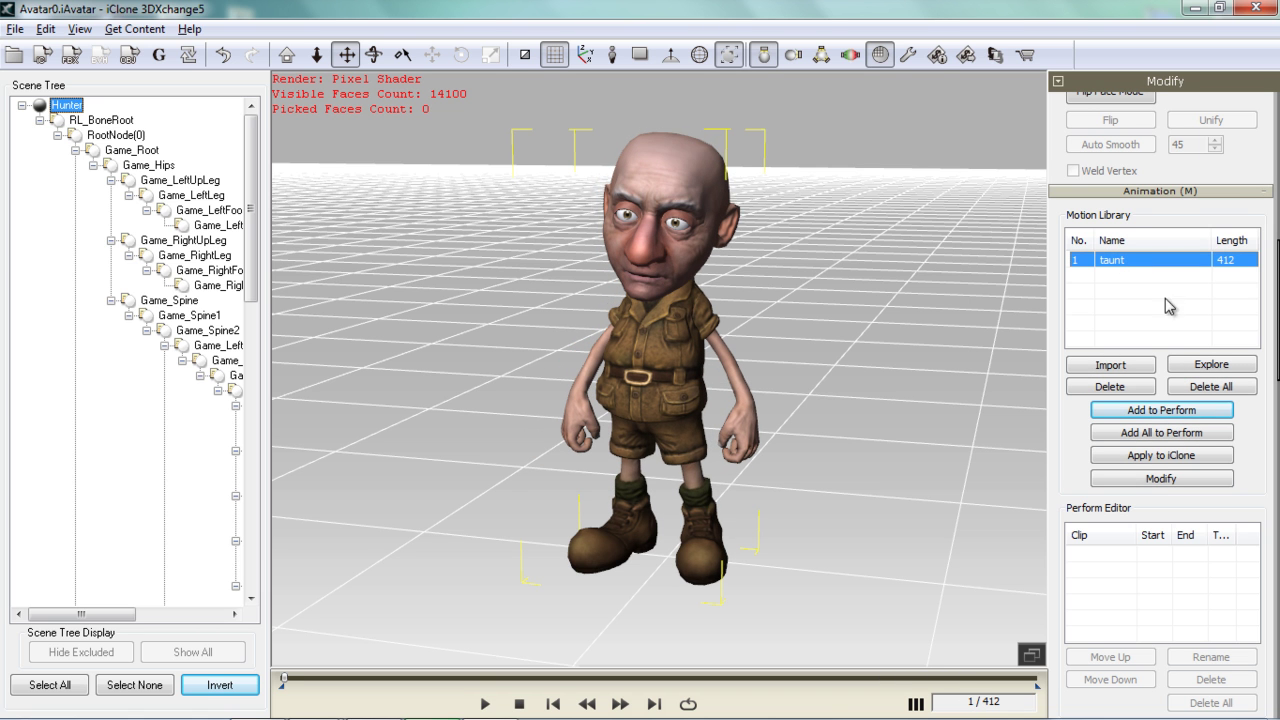
click(1160, 412)
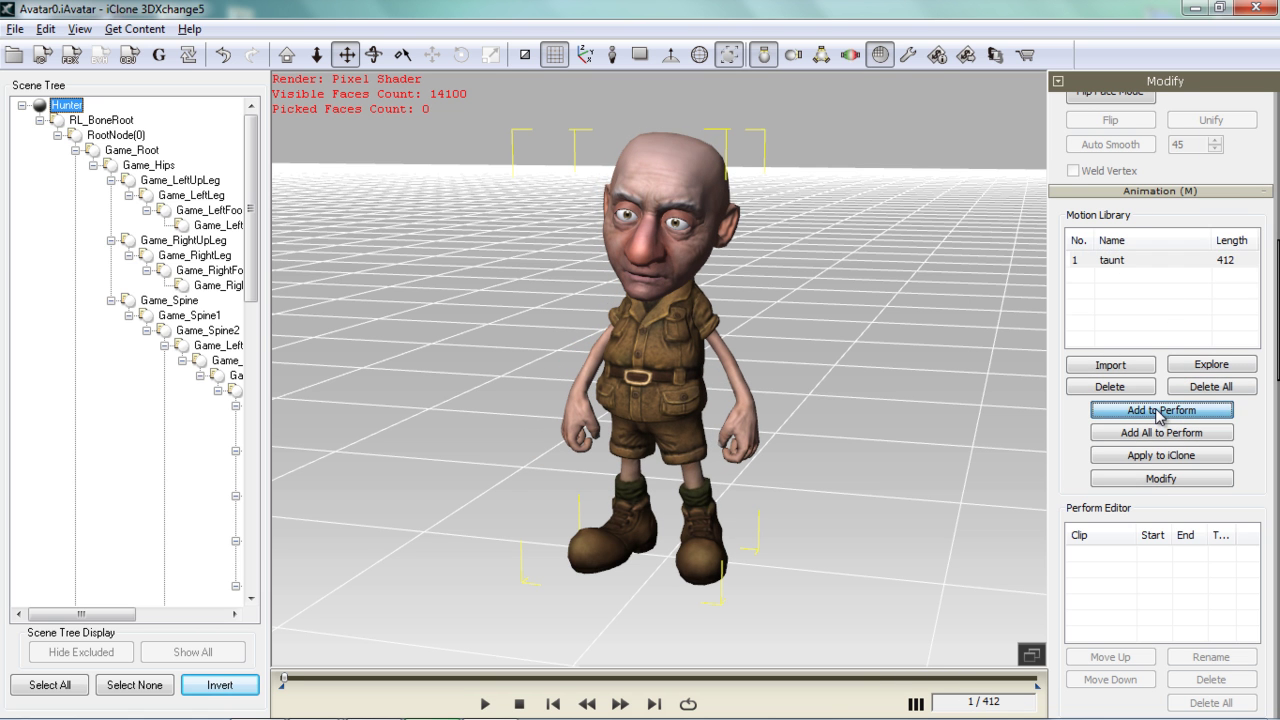
click(1119, 594)
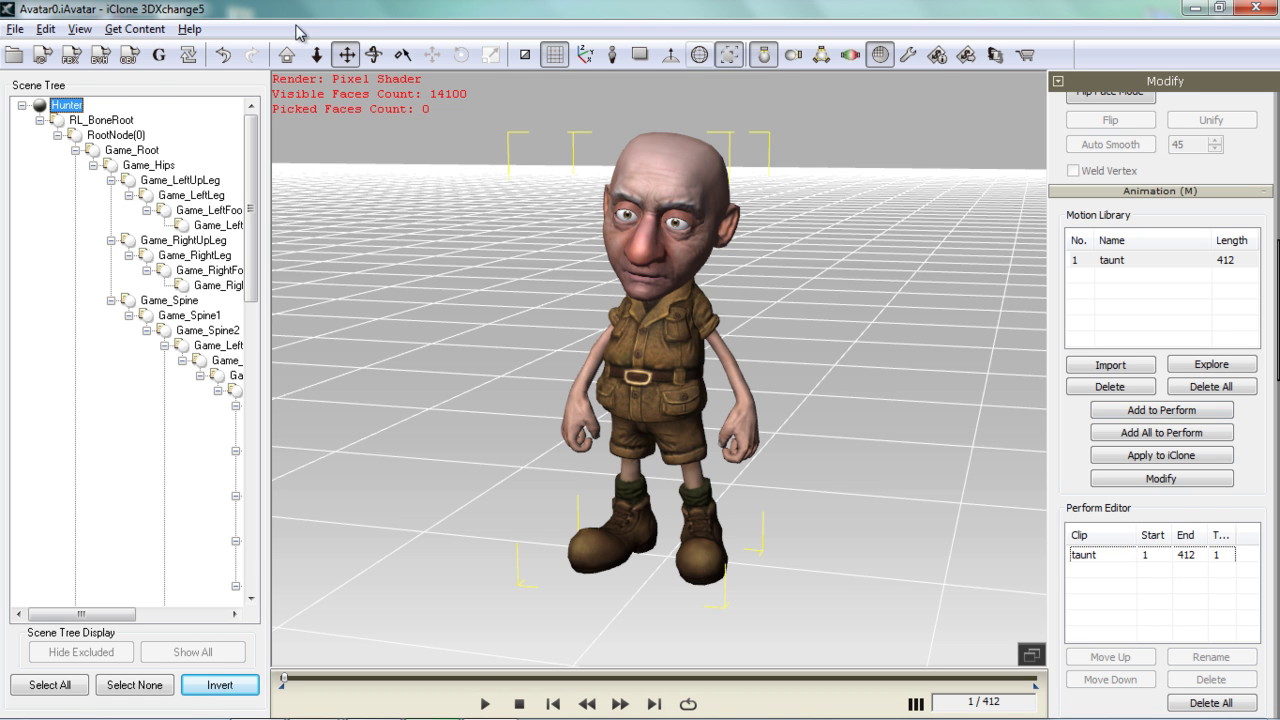
Export the animated Hunter to the Desktop as FBX file cockyhunter, using the GameEngine_Unity3D target tool preset.
click(72, 57)
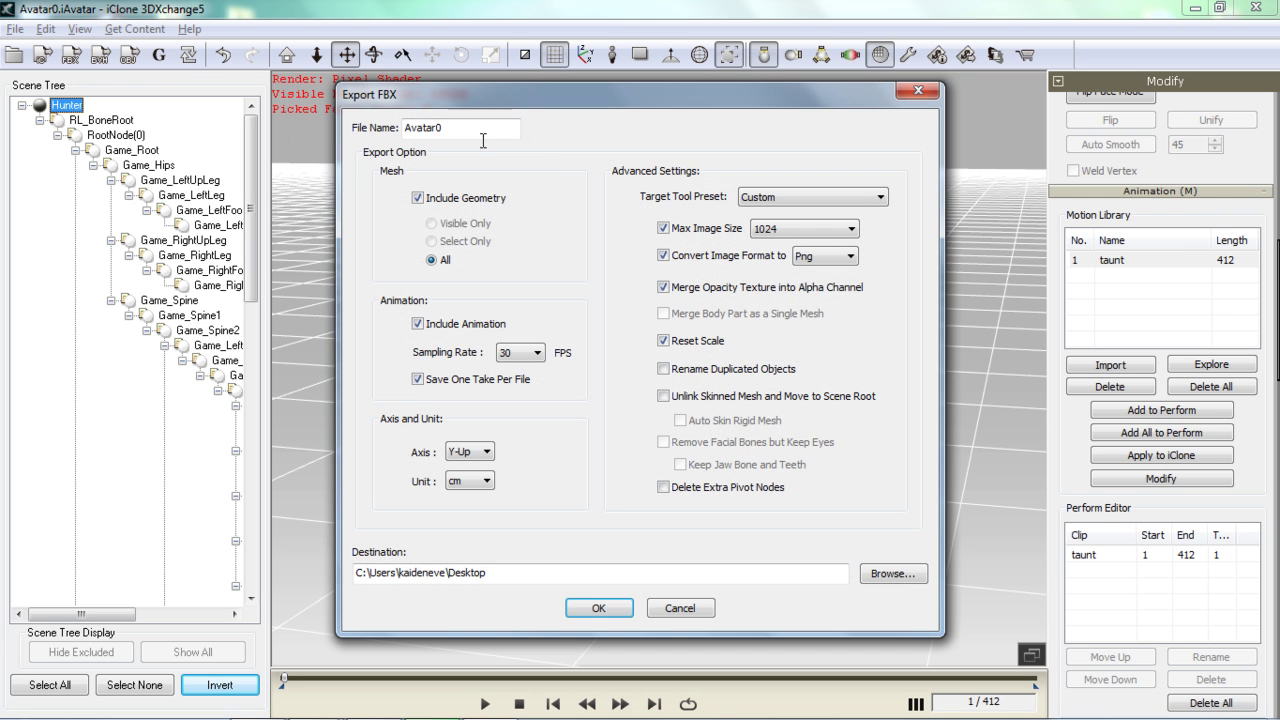
drag(447, 126, 322, 121)
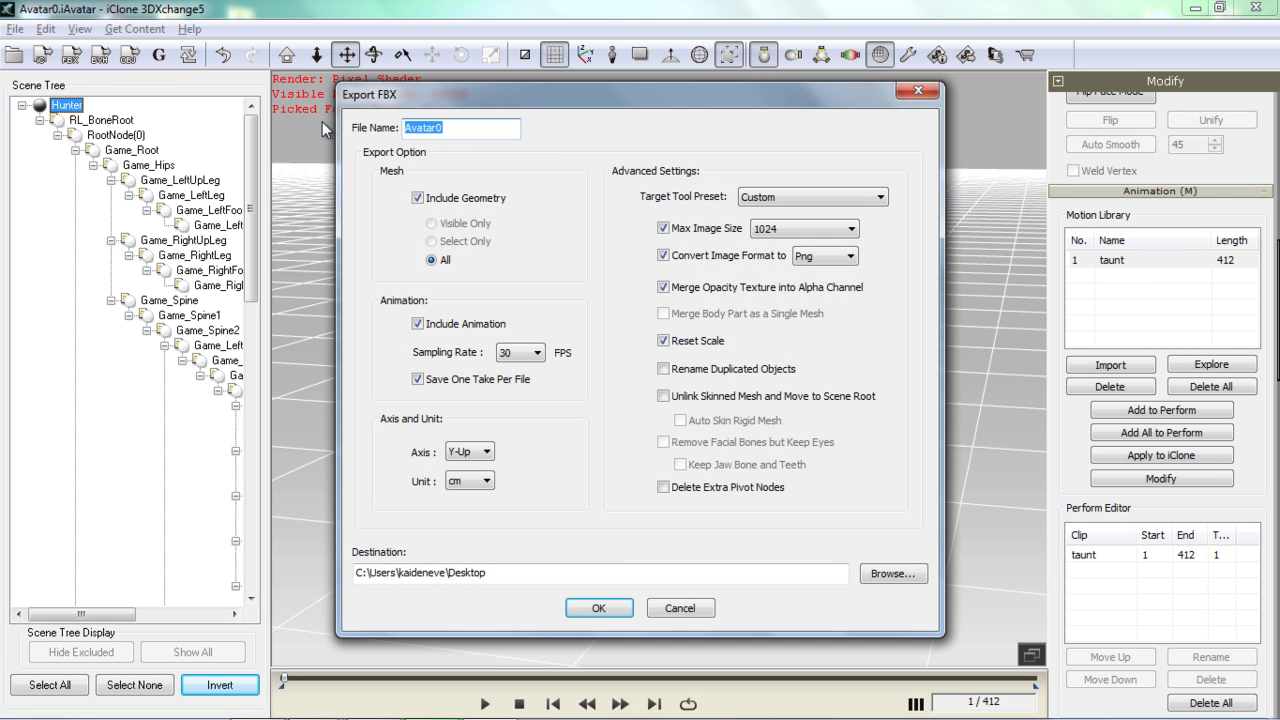
text(cockyhunter)
click(806, 198)
click(798, 239)
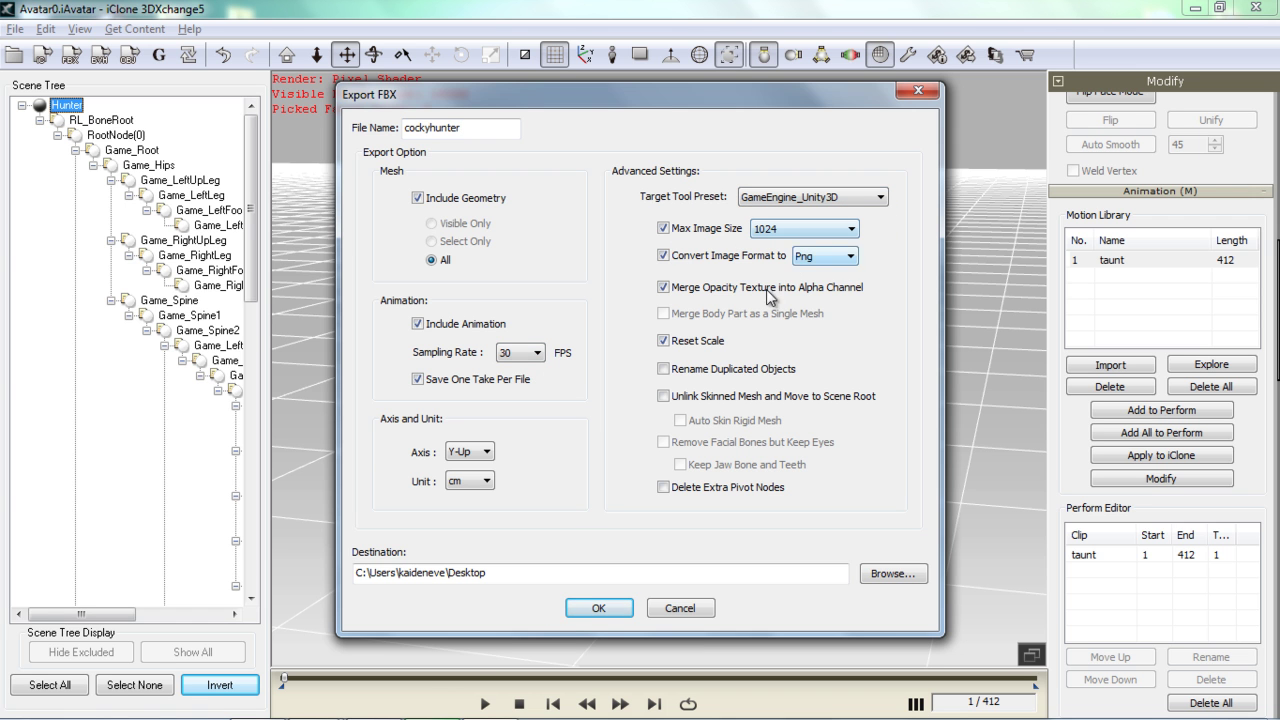
click(603, 607)
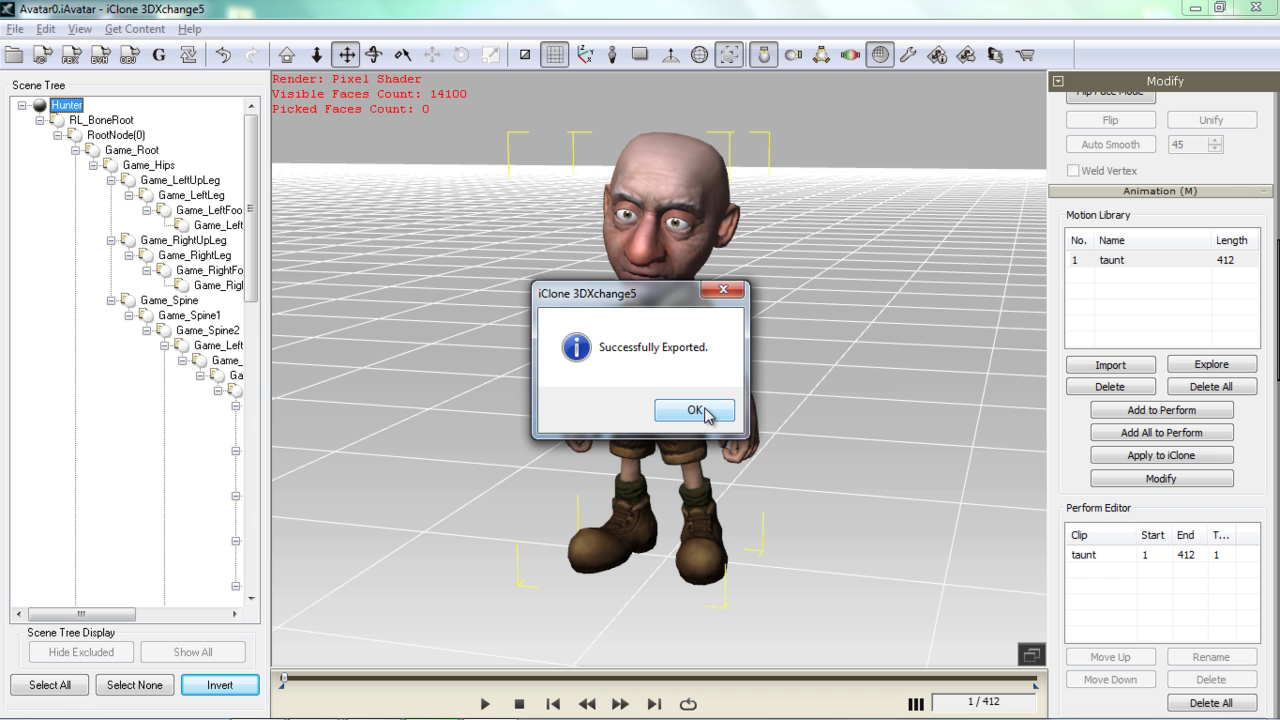
click(704, 411)
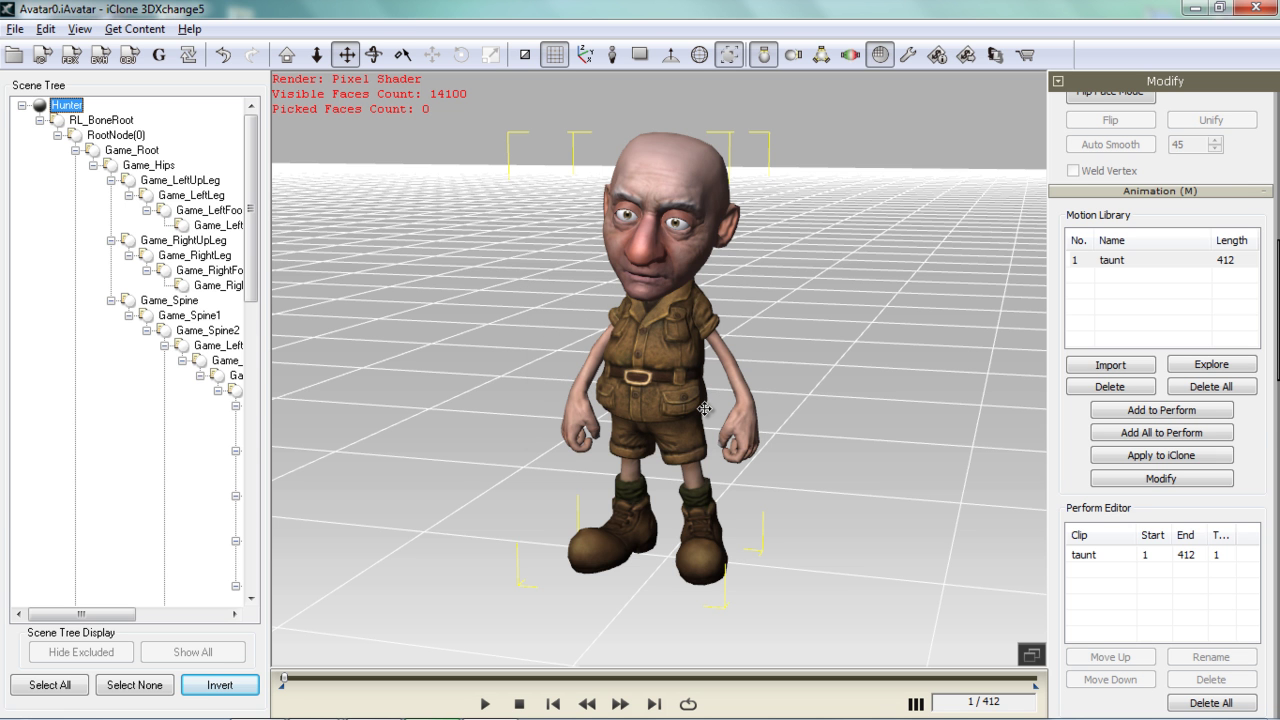
Switch to Unity and import the exported cockyhunter_taunt FBX from the desktop into the 3DXTutorial folder, fixing its normal map textures.
key(super+d)
drag(175, 648, 600, 237)
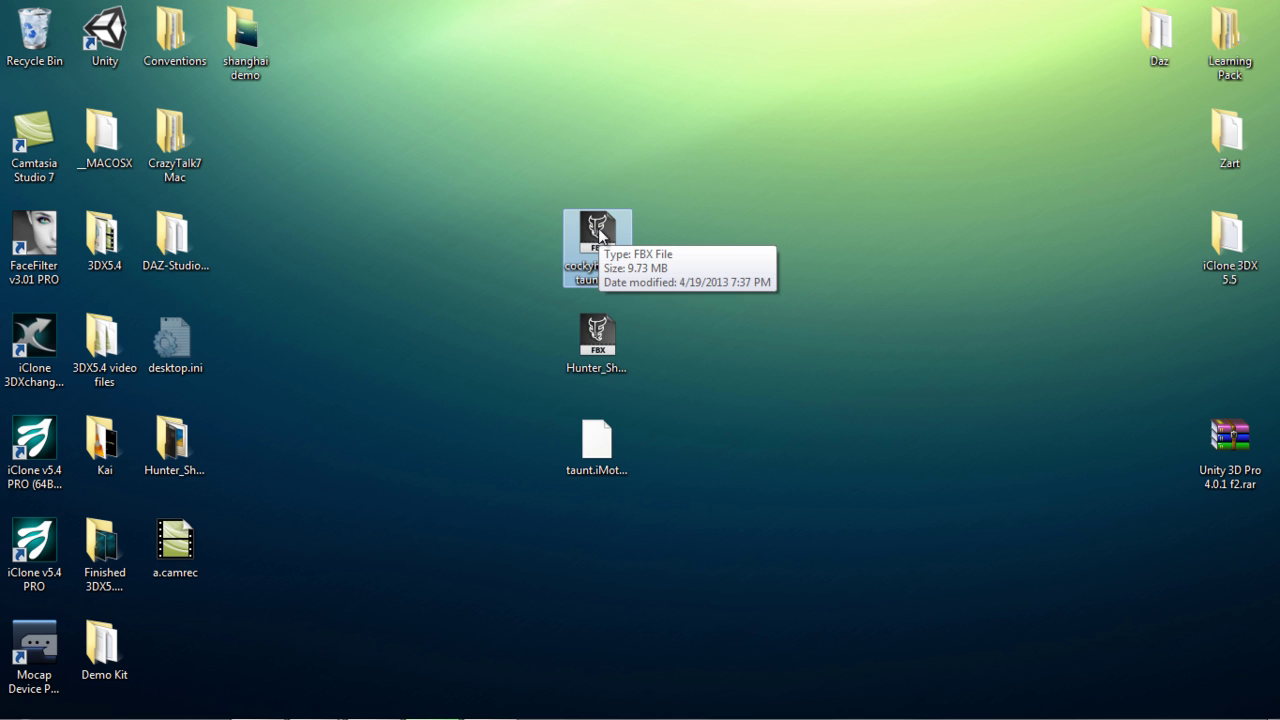
drag(594, 238, 88, 519)
key(alt+Tab)
key(alt+Tab)
key(alt+Tab)
key(alt+Tab)
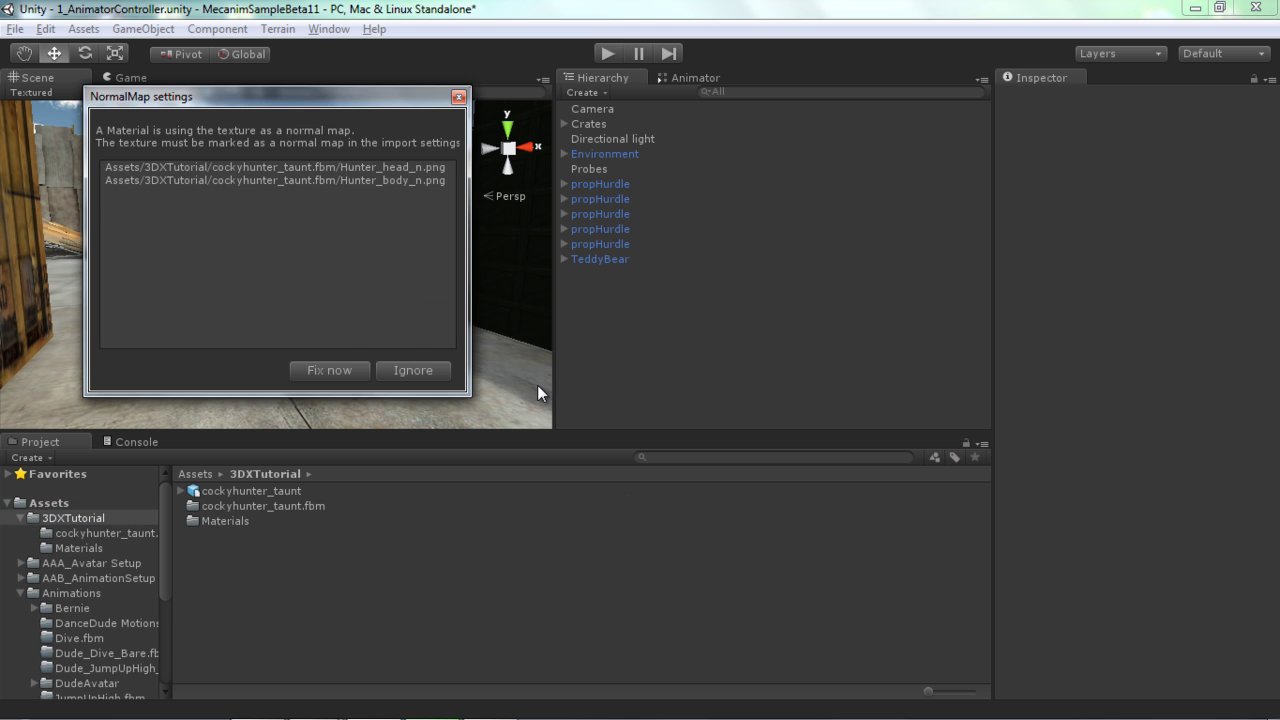
click(350, 369)
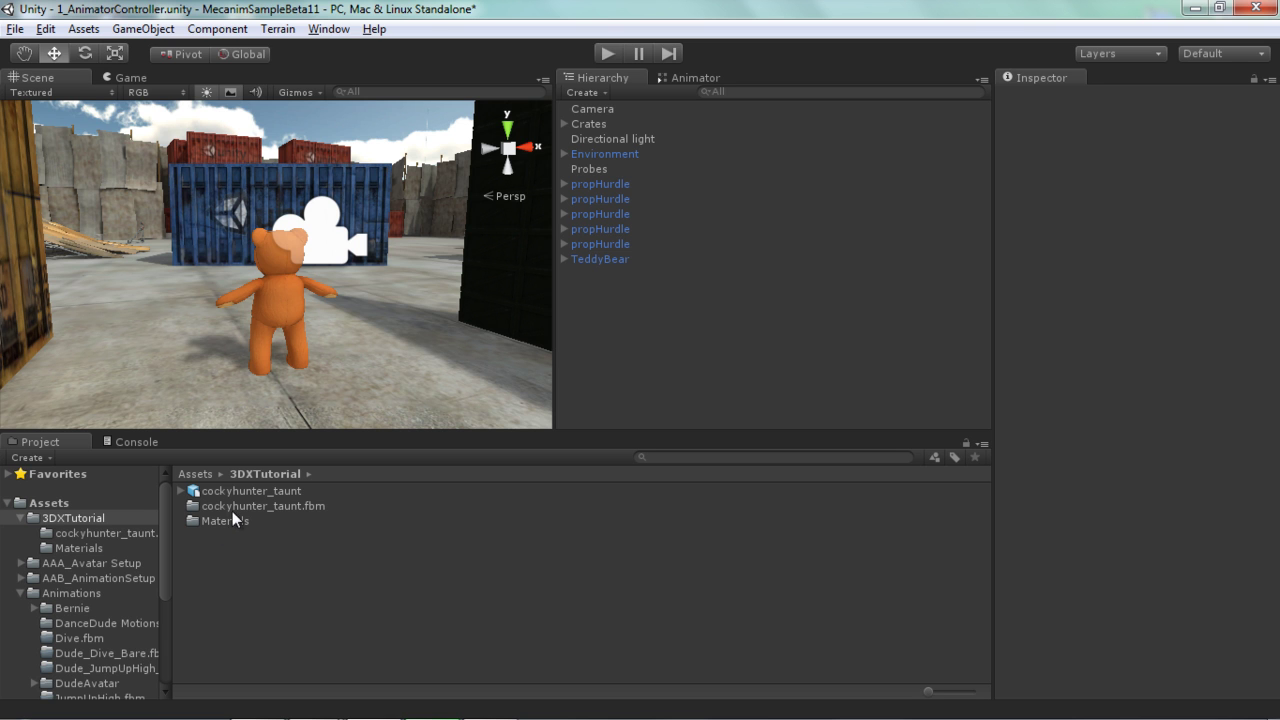
Set the cockyhunter_taunt rig's animation type to Humanoid, apply the import settings, and check the avatar's bone mapping.
click(258, 492)
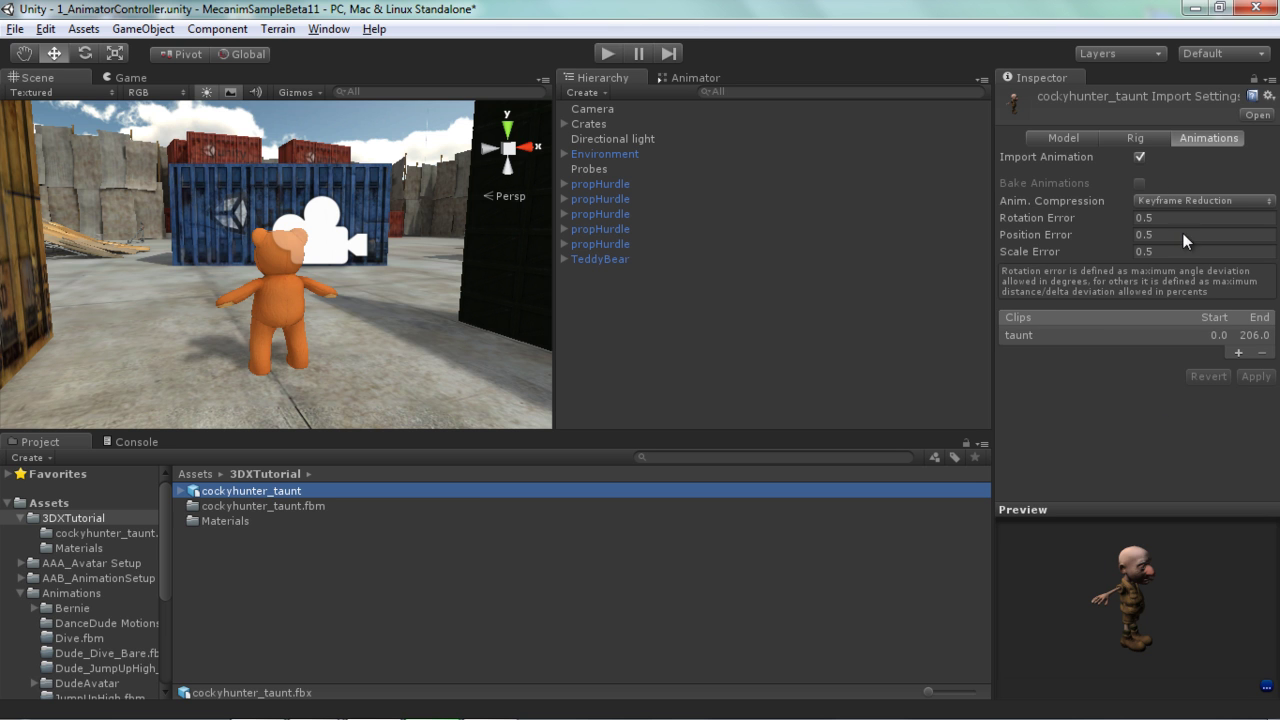
click(1144, 138)
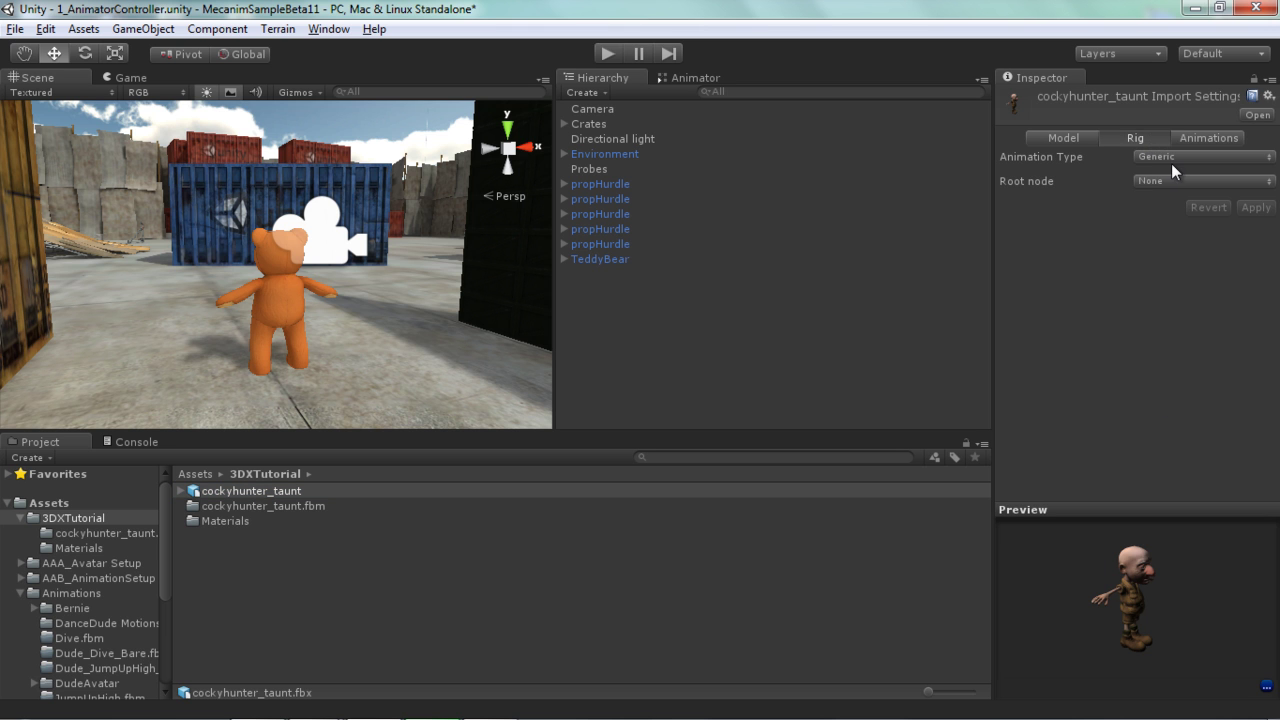
click(1175, 158)
click(1211, 258)
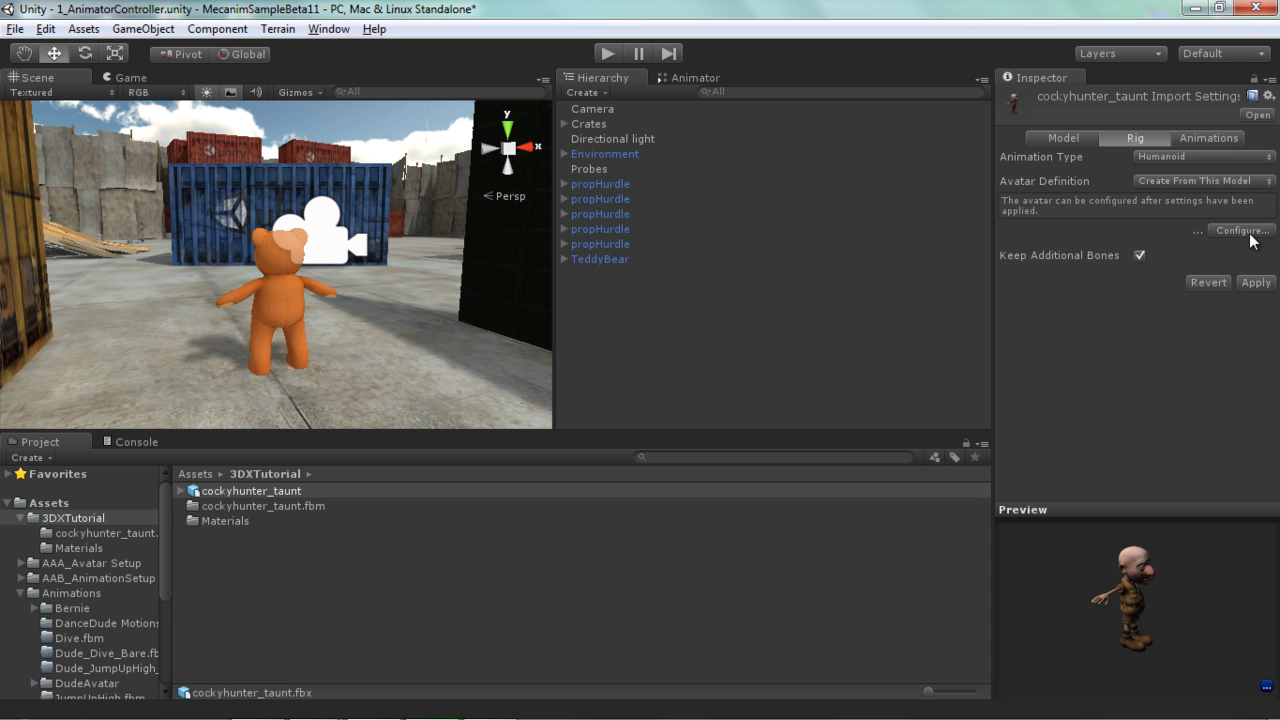
click(1250, 236)
click(608, 405)
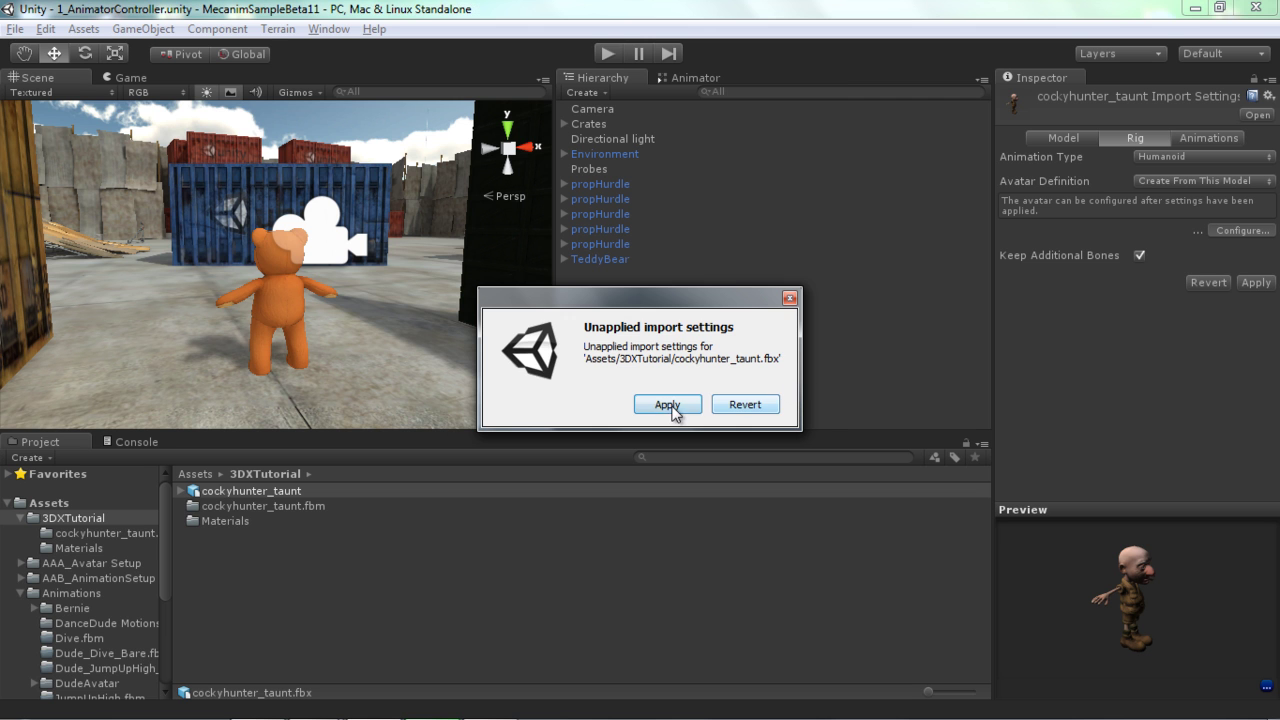
click(668, 404)
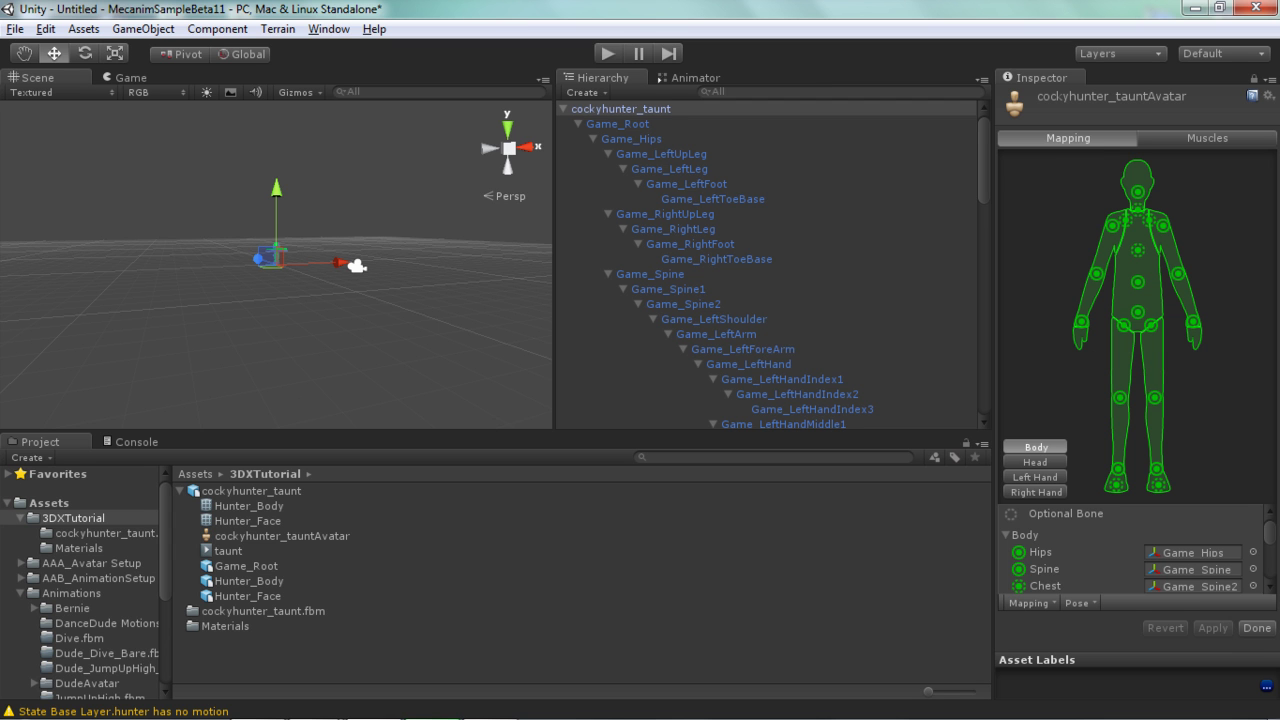
click(1259, 628)
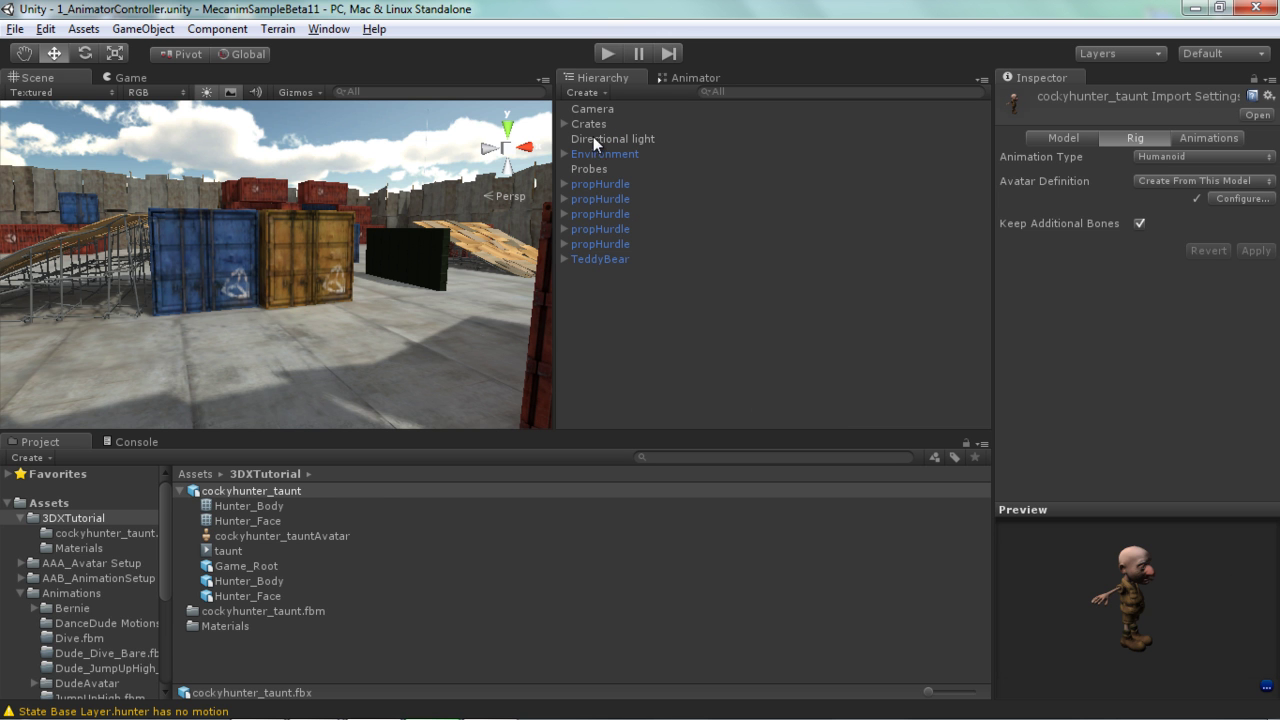
Frame the TeddyBear in the scene, then play the cockyhunter_taunt model's taunt clip in an enlarged preview to check the animation.
click(609, 260)
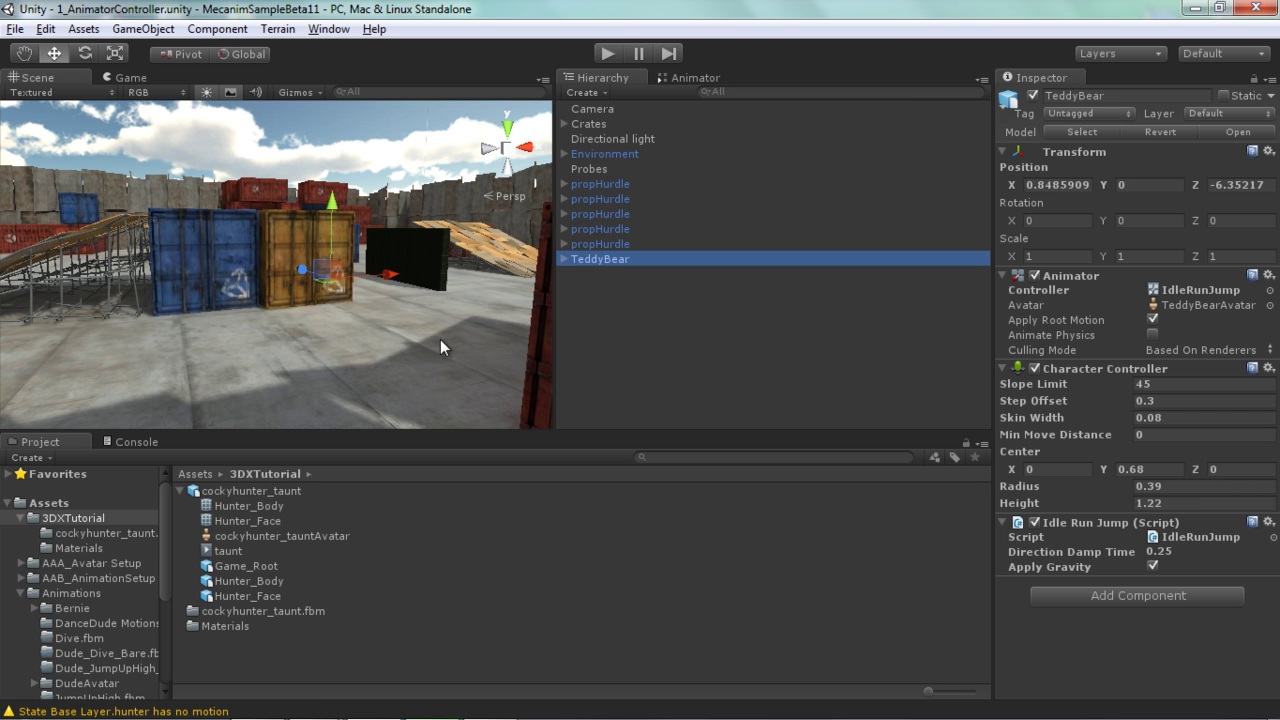
key(f)
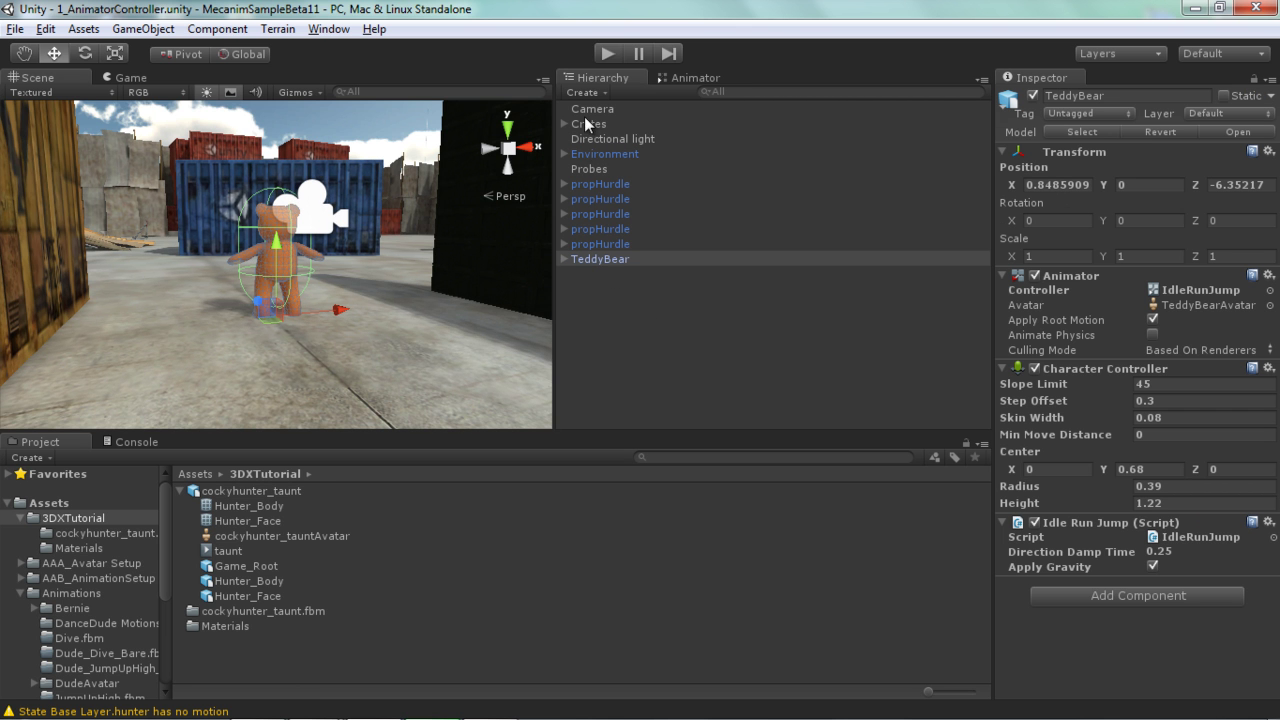
click(244, 490)
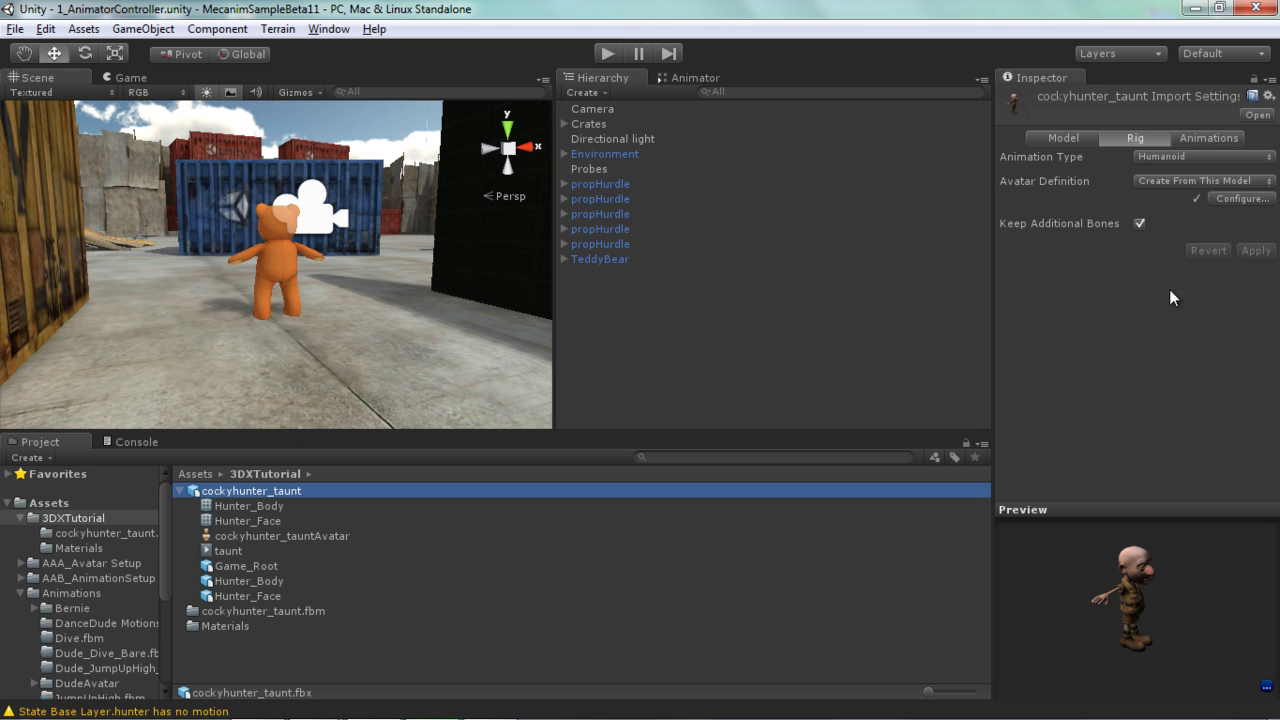
click(1202, 138)
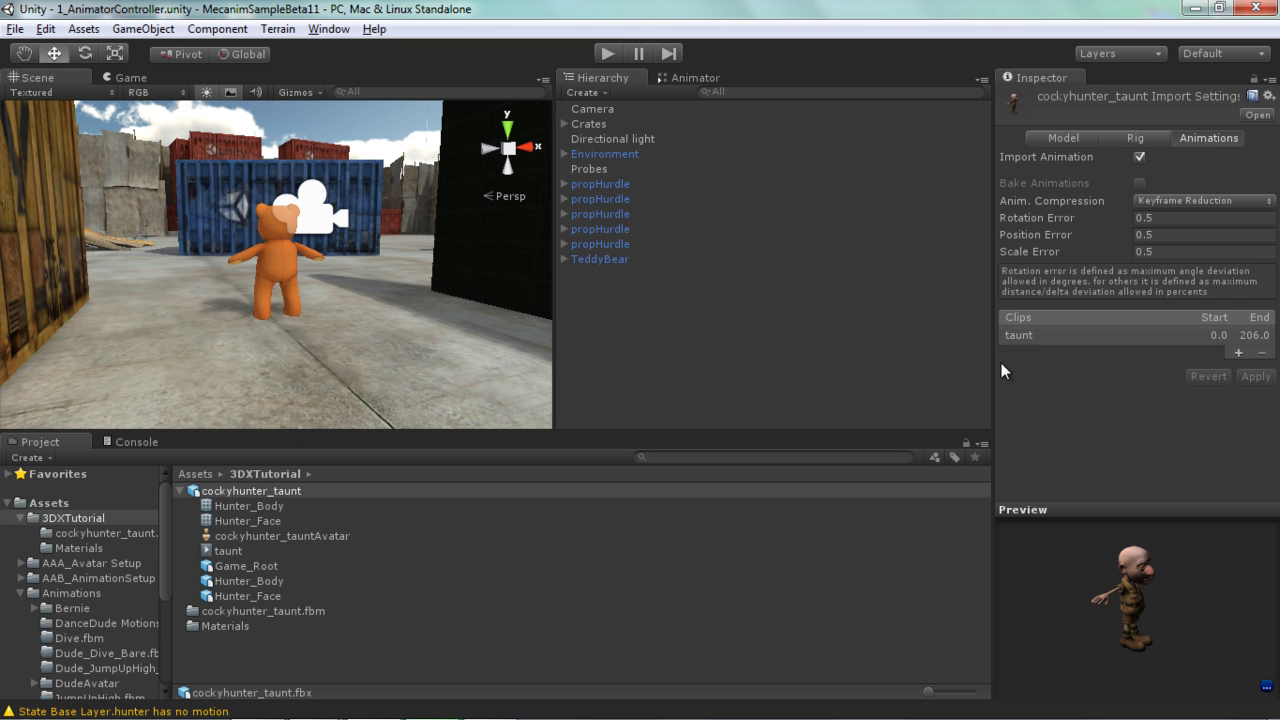
click(1029, 333)
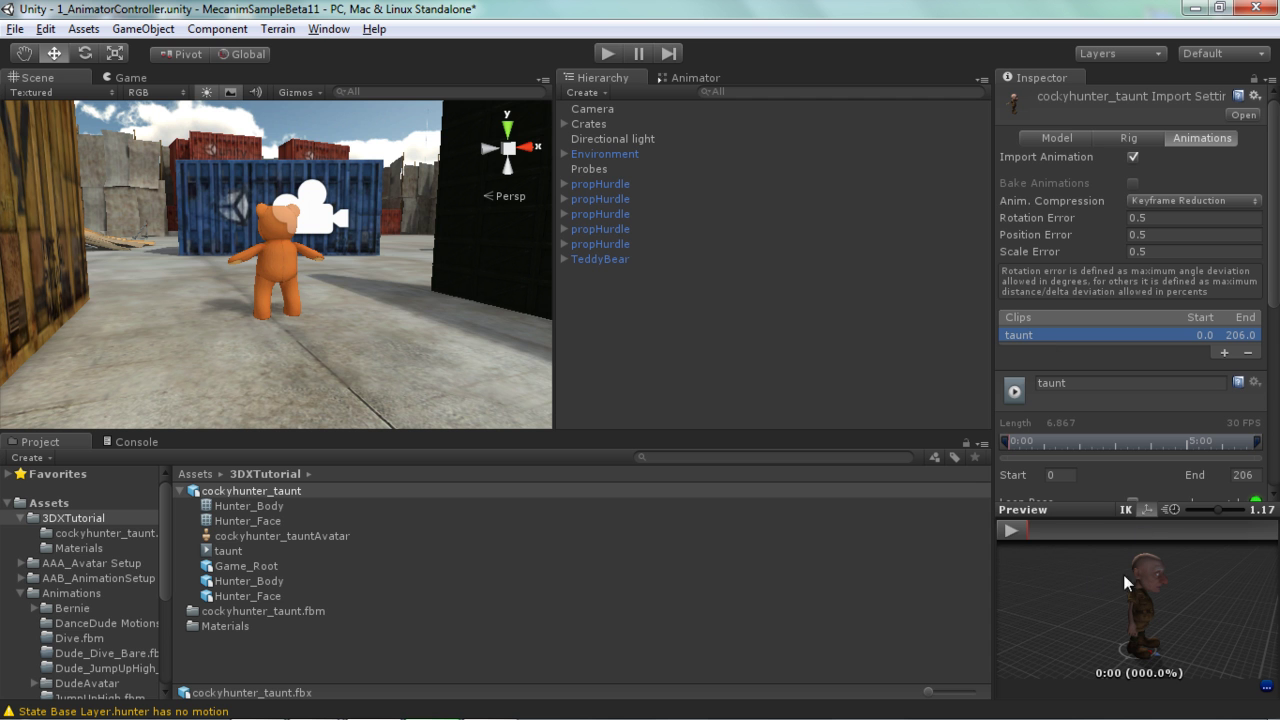
click(1017, 536)
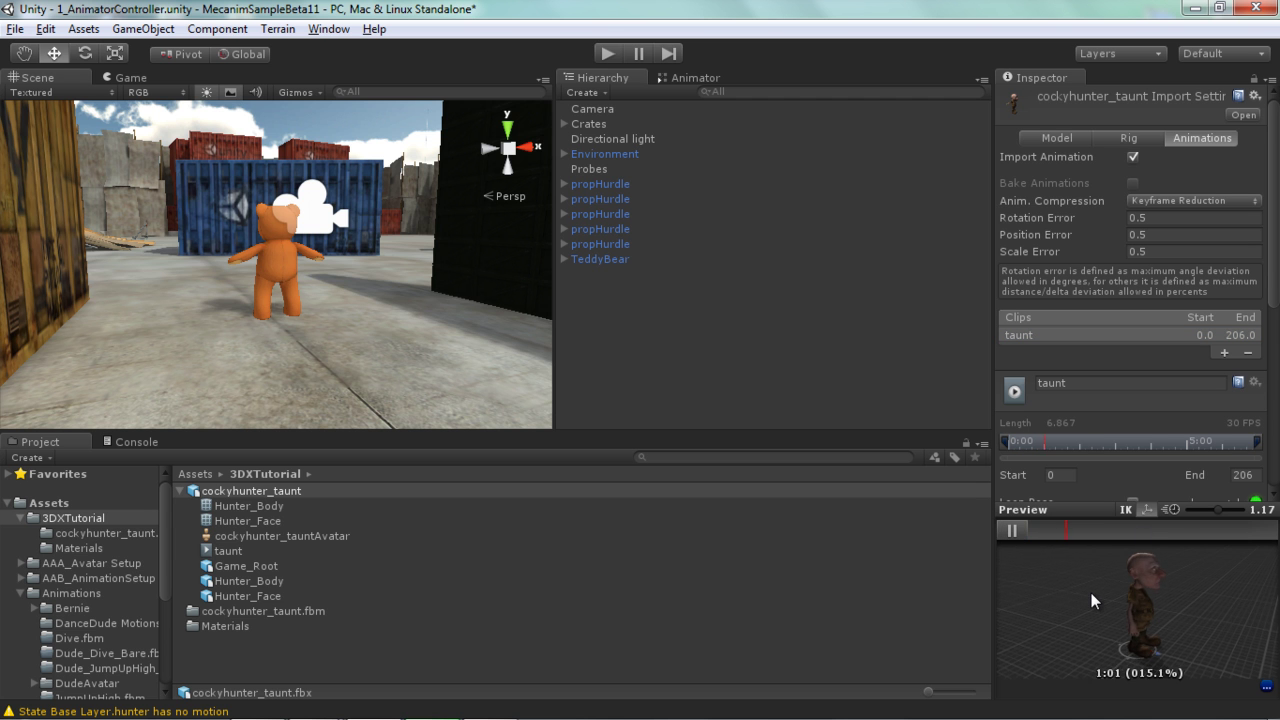
key(shift+space)
drag(875, 519, 886, 289)
drag(1014, 523, 889, 497)
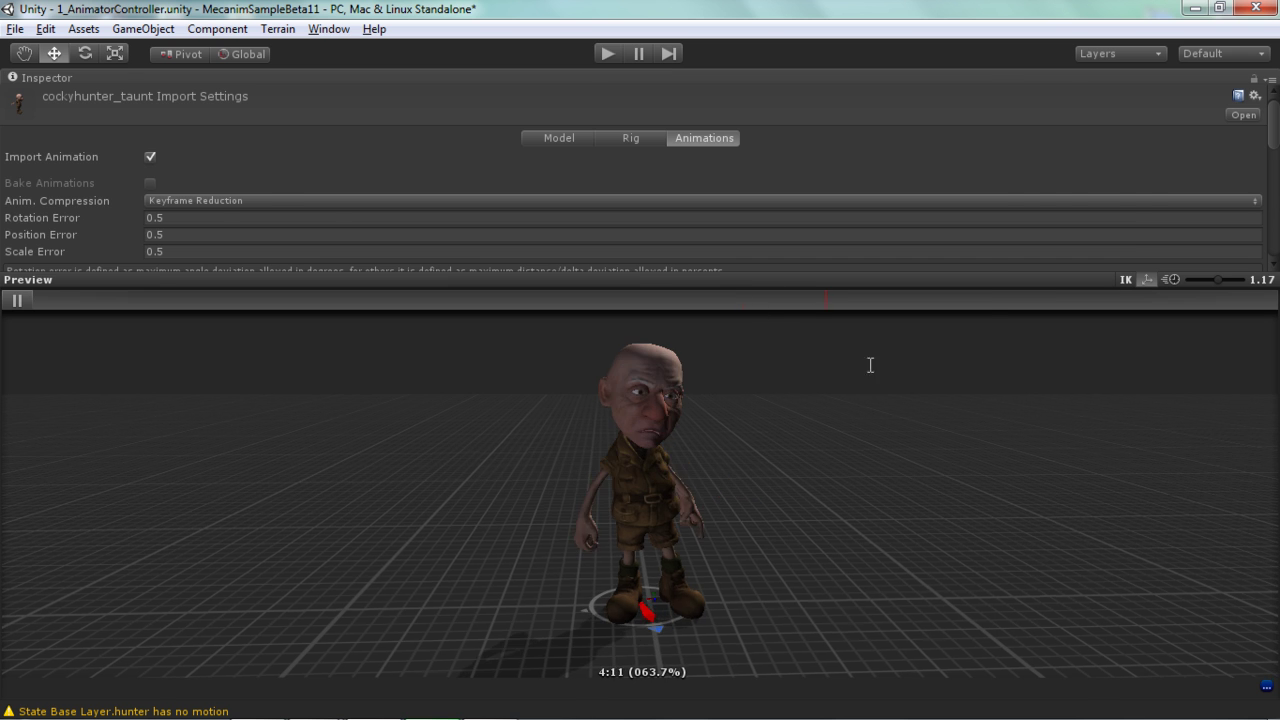
key(shift+space)
click(1012, 300)
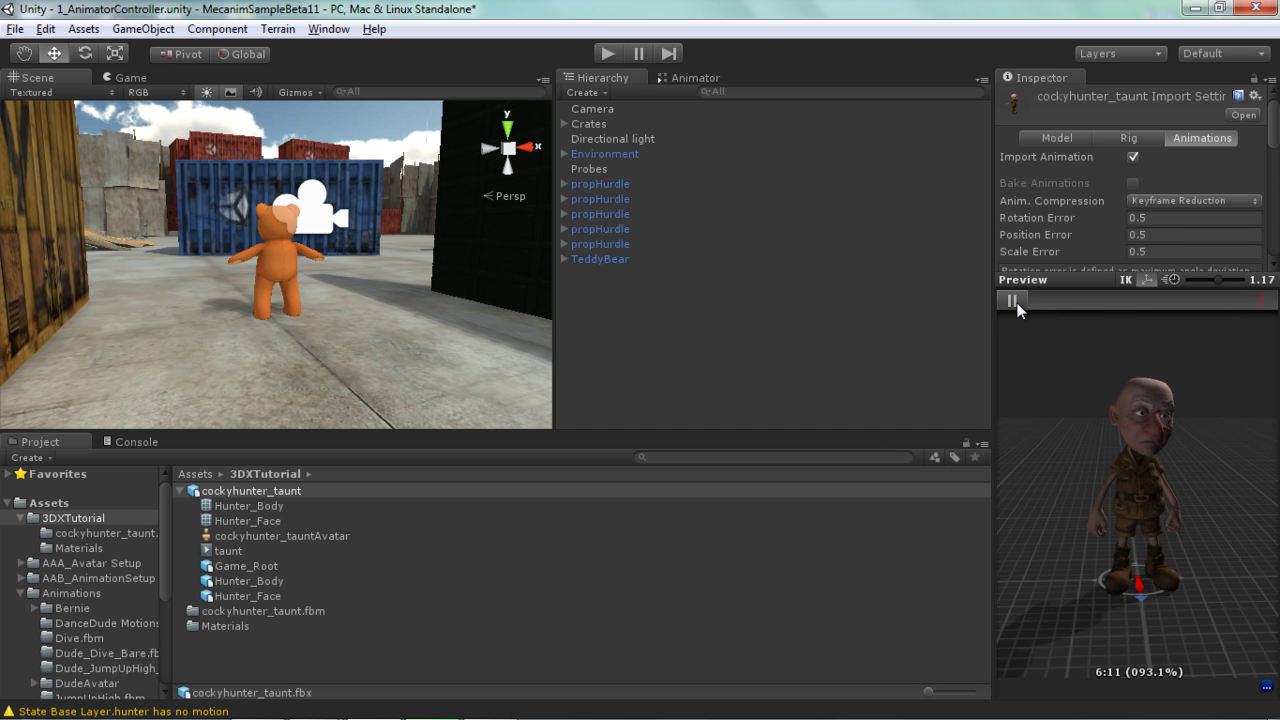
Enable Loop Pose and bake Root Transform Position (Y) into the pose for the taunt clip, then apply the settings.
drag(1113, 292, 1118, 515)
scroll(1270, 300, down, 4)
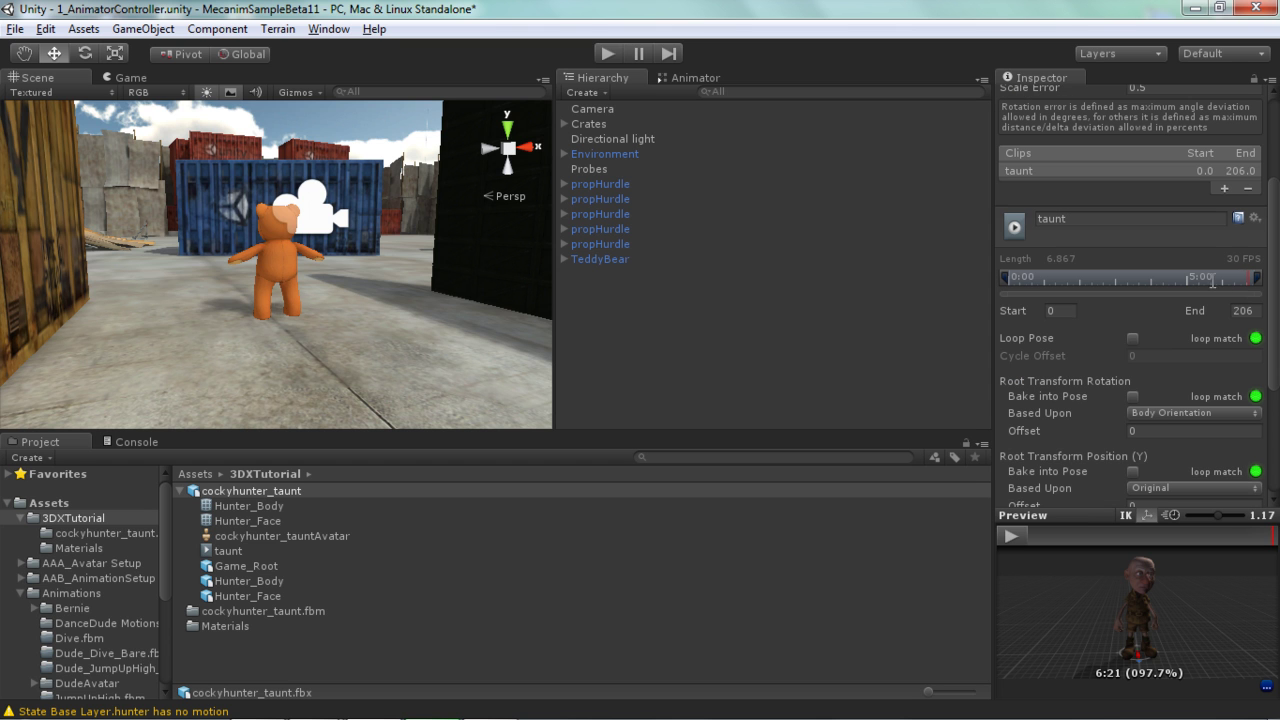
click(1132, 338)
click(1133, 471)
scroll(1275, 320, down, 5)
click(1242, 483)
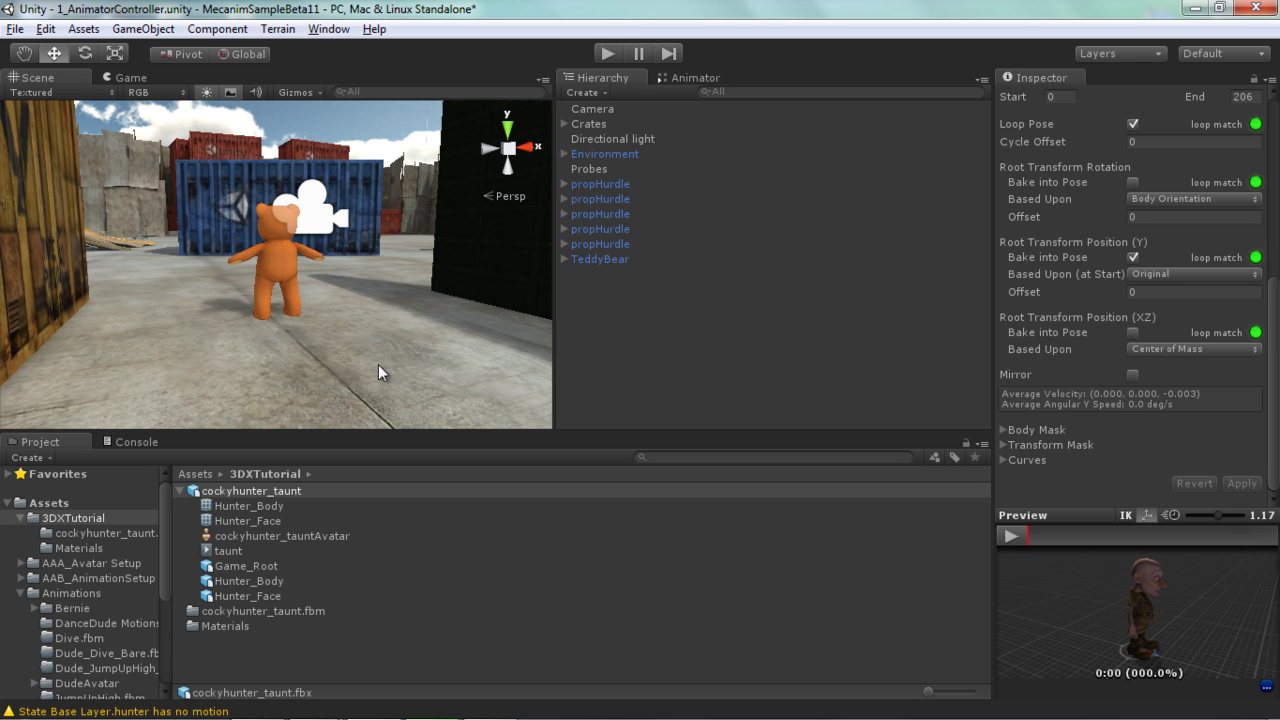
Place the cockyhunter_taunt model in the scene near the teddy bear and rotate it to about -157.6° around Y.
alt+drag(414, 320, 323, 389)
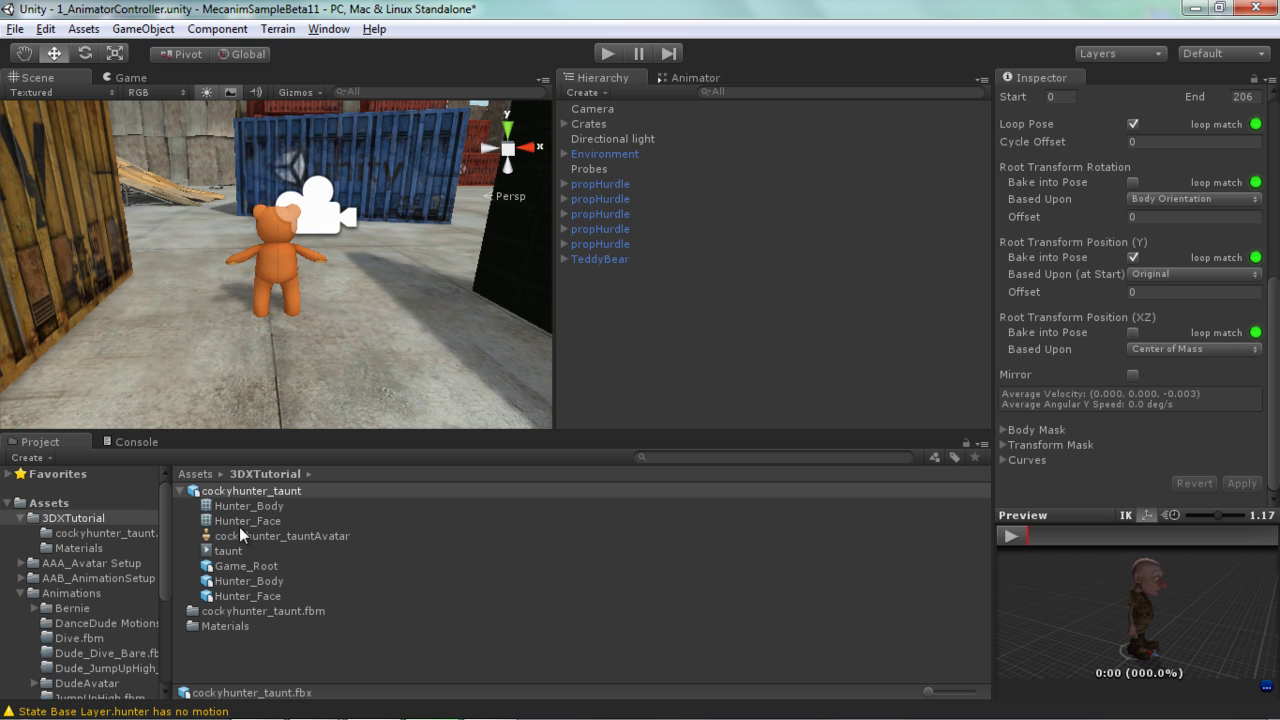
drag(244, 493, 685, 177)
key(e)
Enable Use Light Probes on both the Hunter_Body and Hunter_Face meshes of the cockyhunter_taunt object.
click(564, 123)
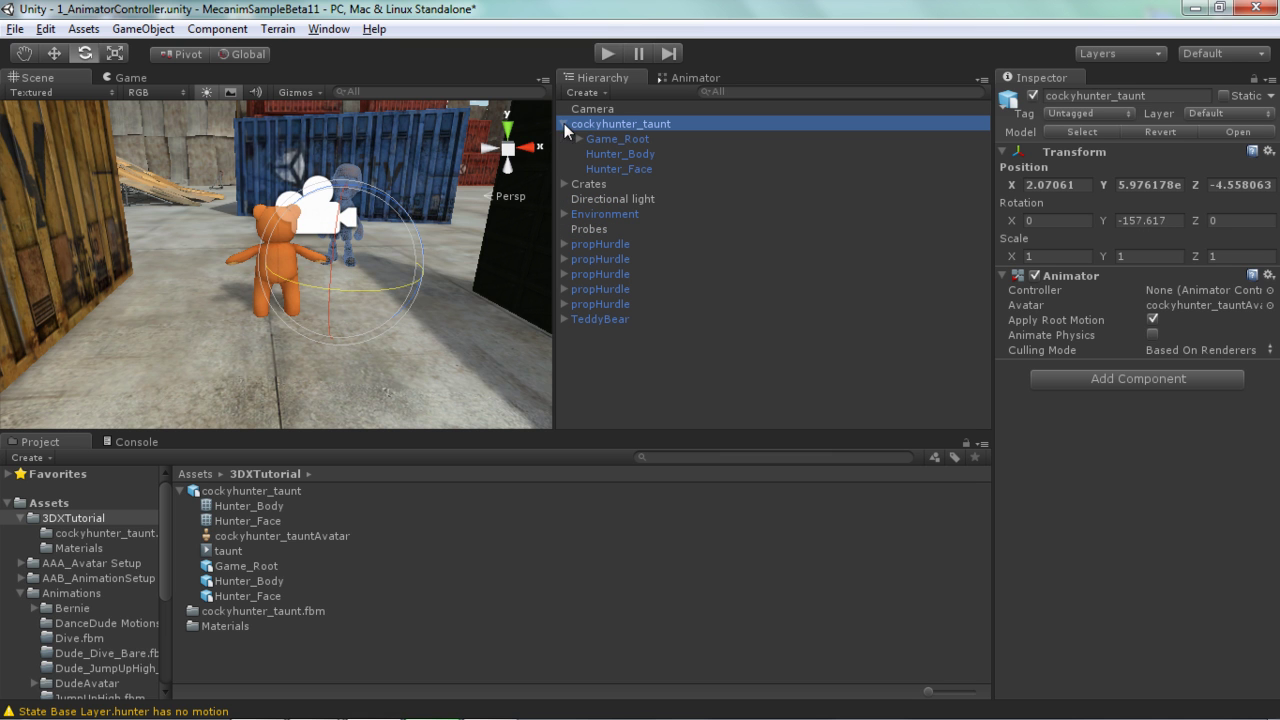
click(625, 155)
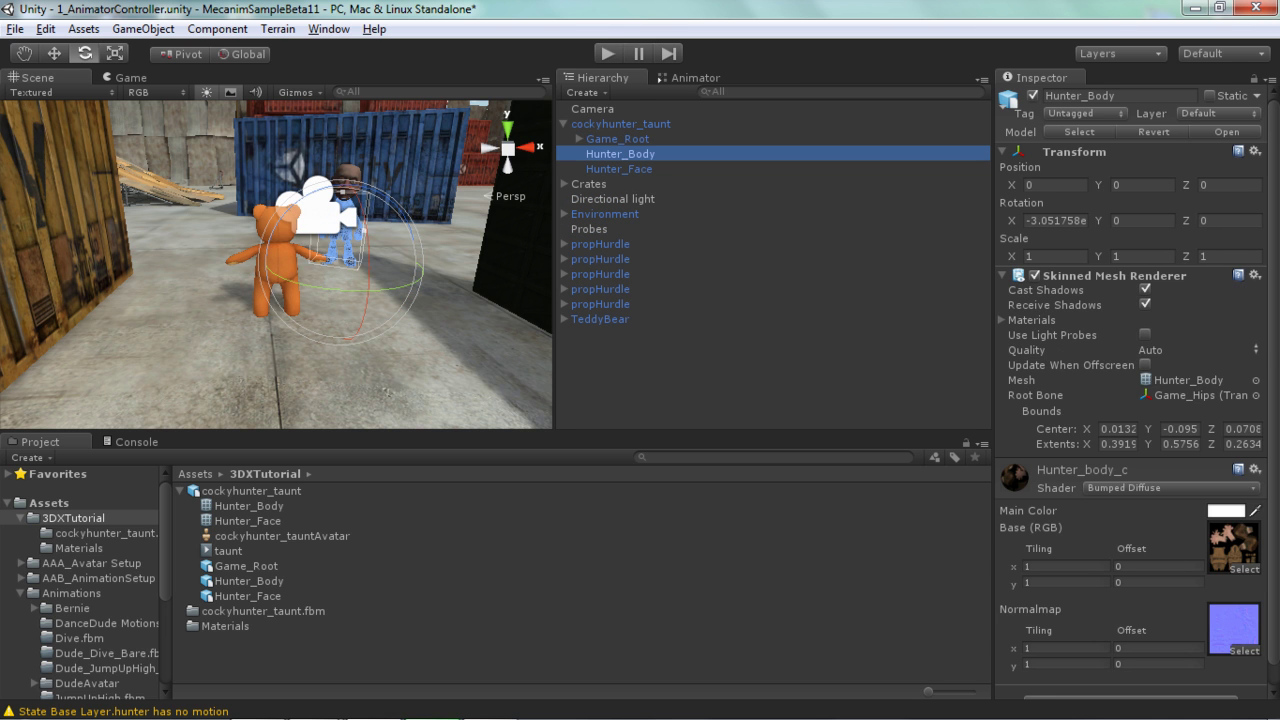
click(1145, 334)
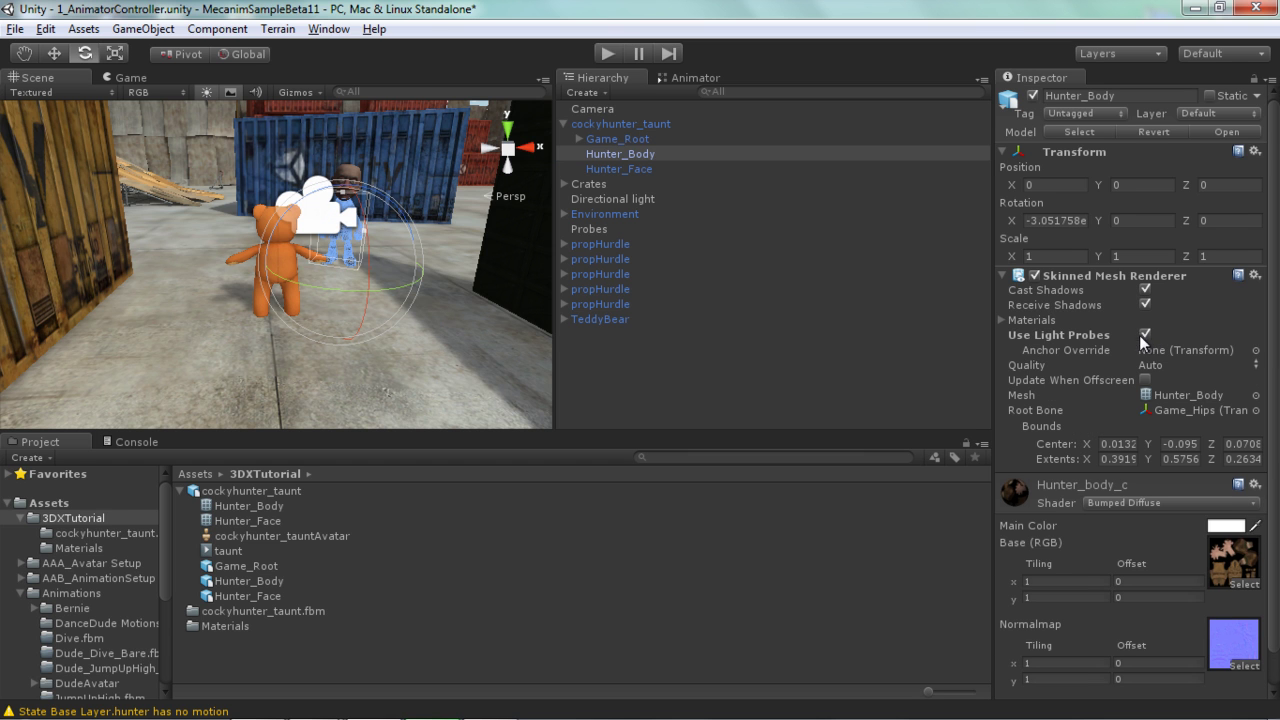
click(617, 169)
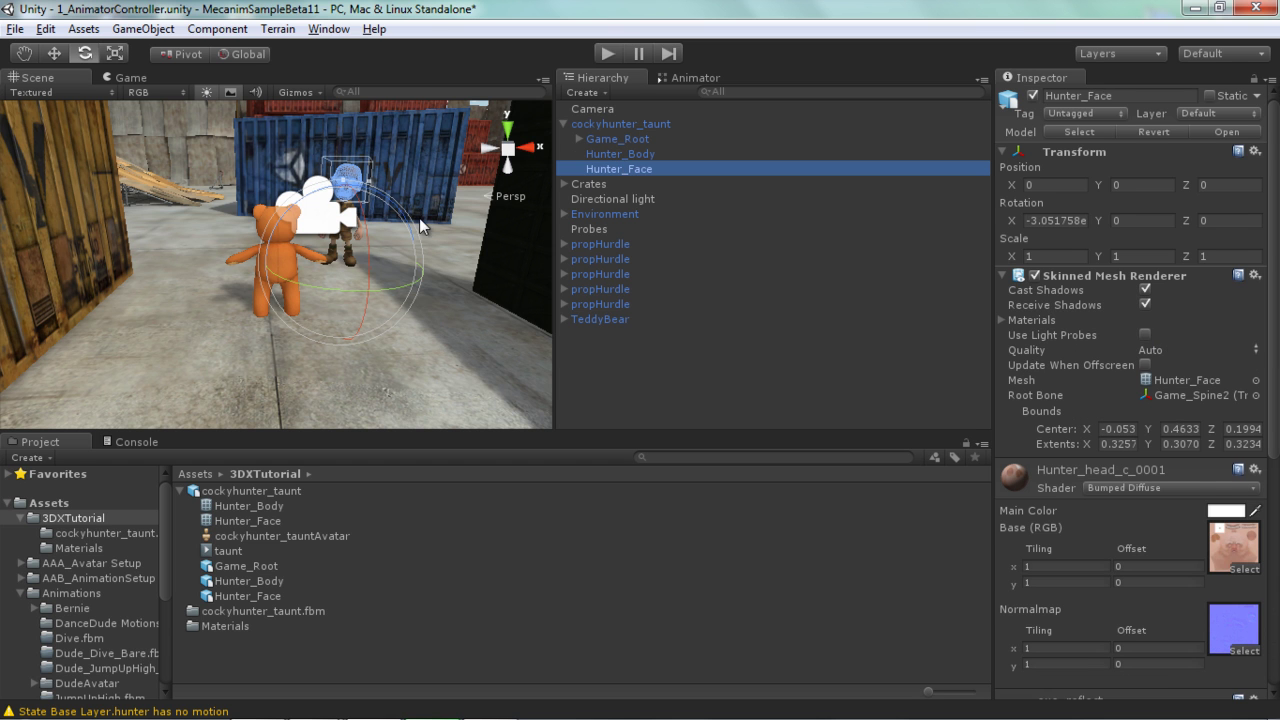
click(1145, 334)
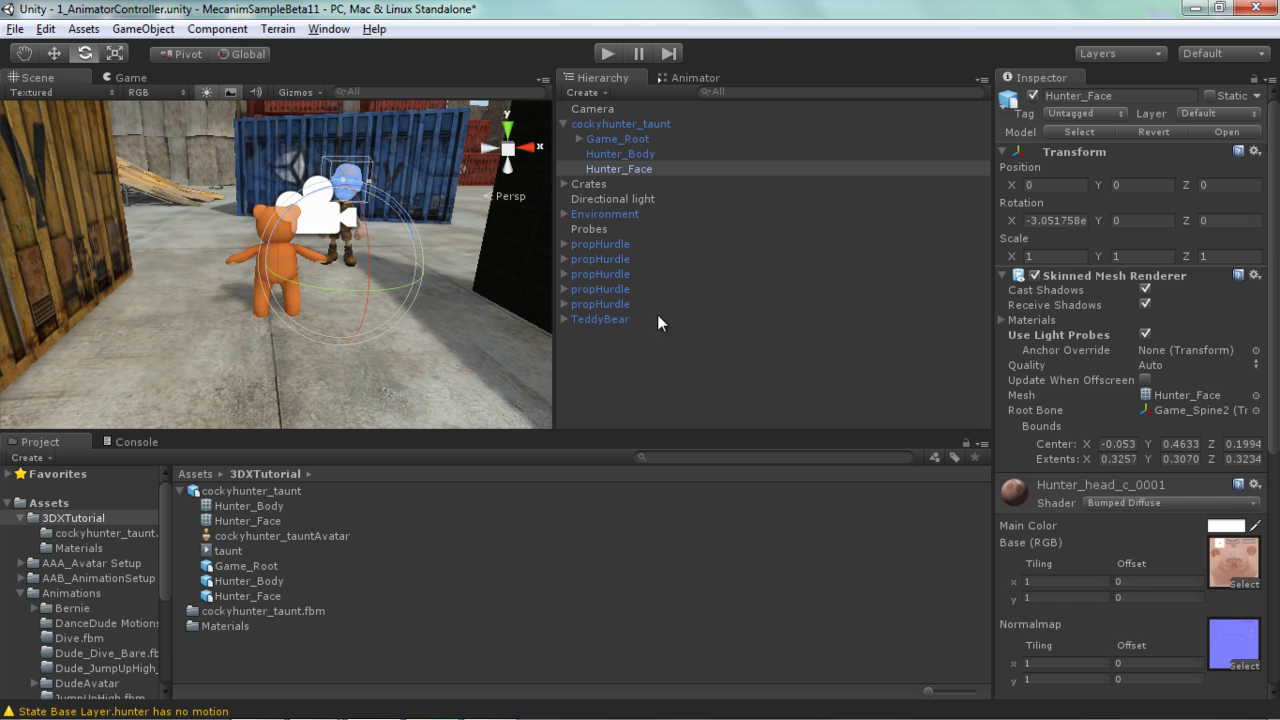
scroll(473, 306, up, 5)
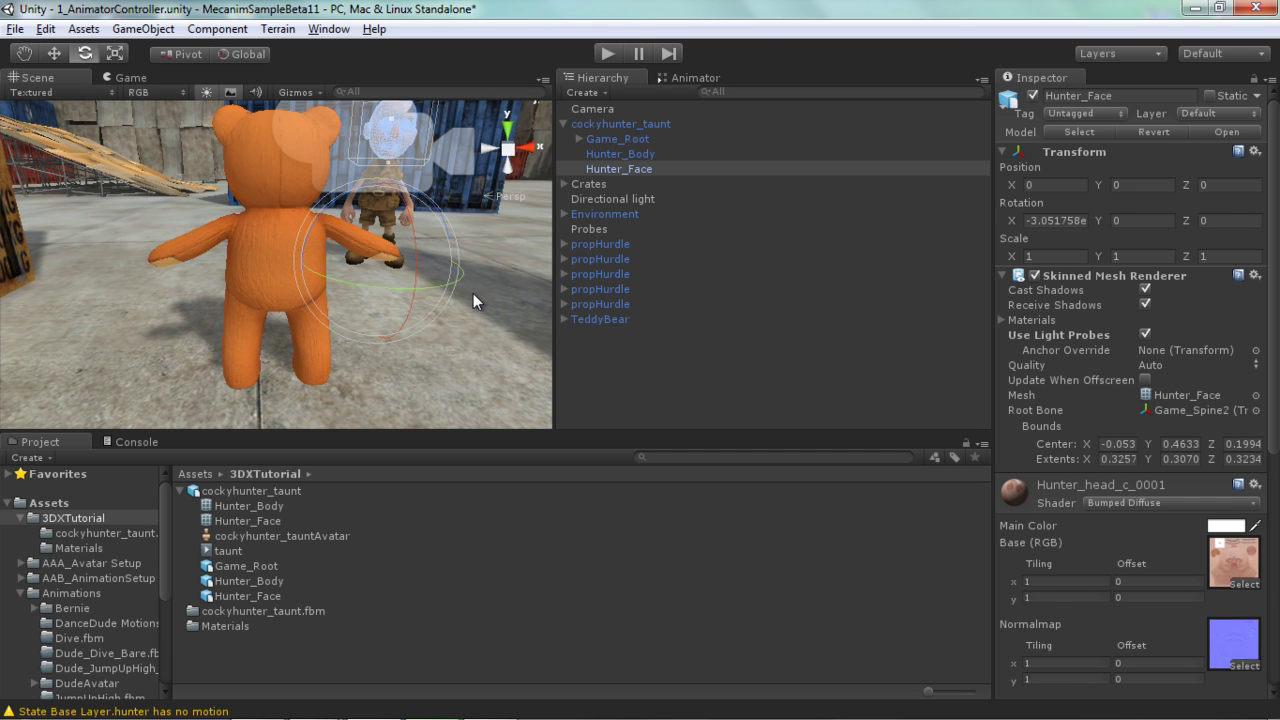
alt+drag(469, 298, 257, 313)
click(257, 313)
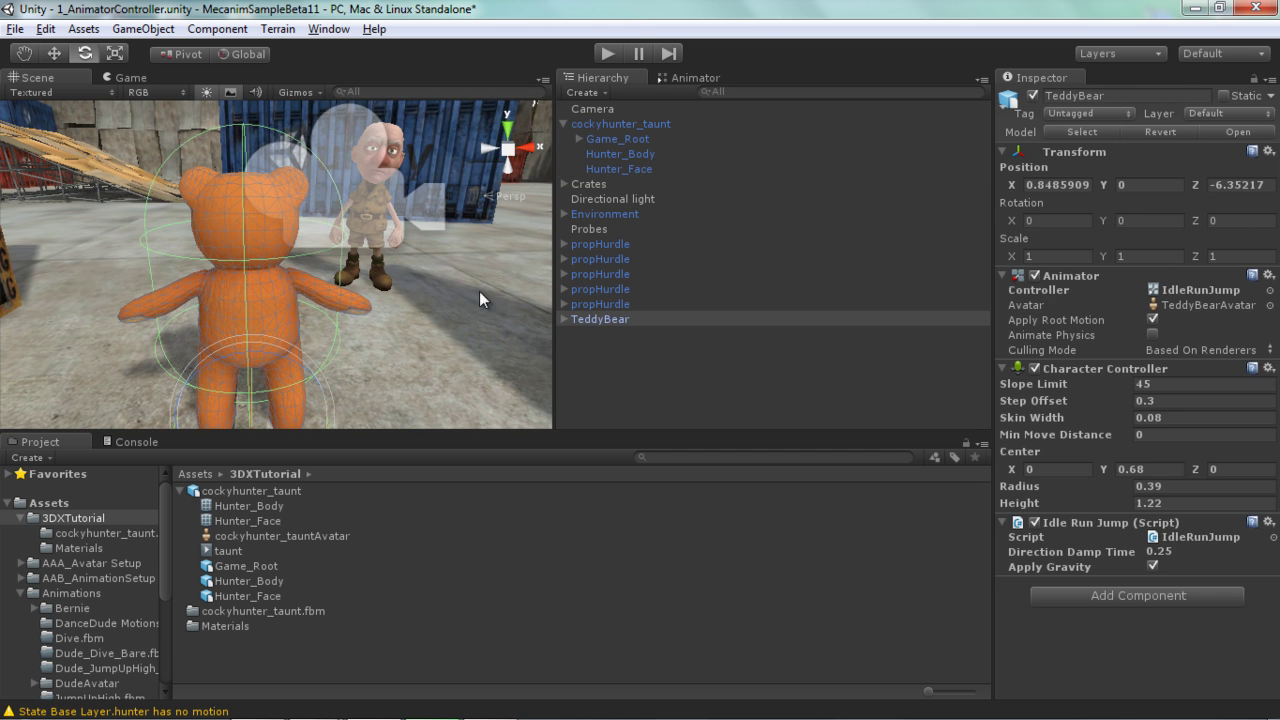
alt+drag(483, 299, 450, 297)
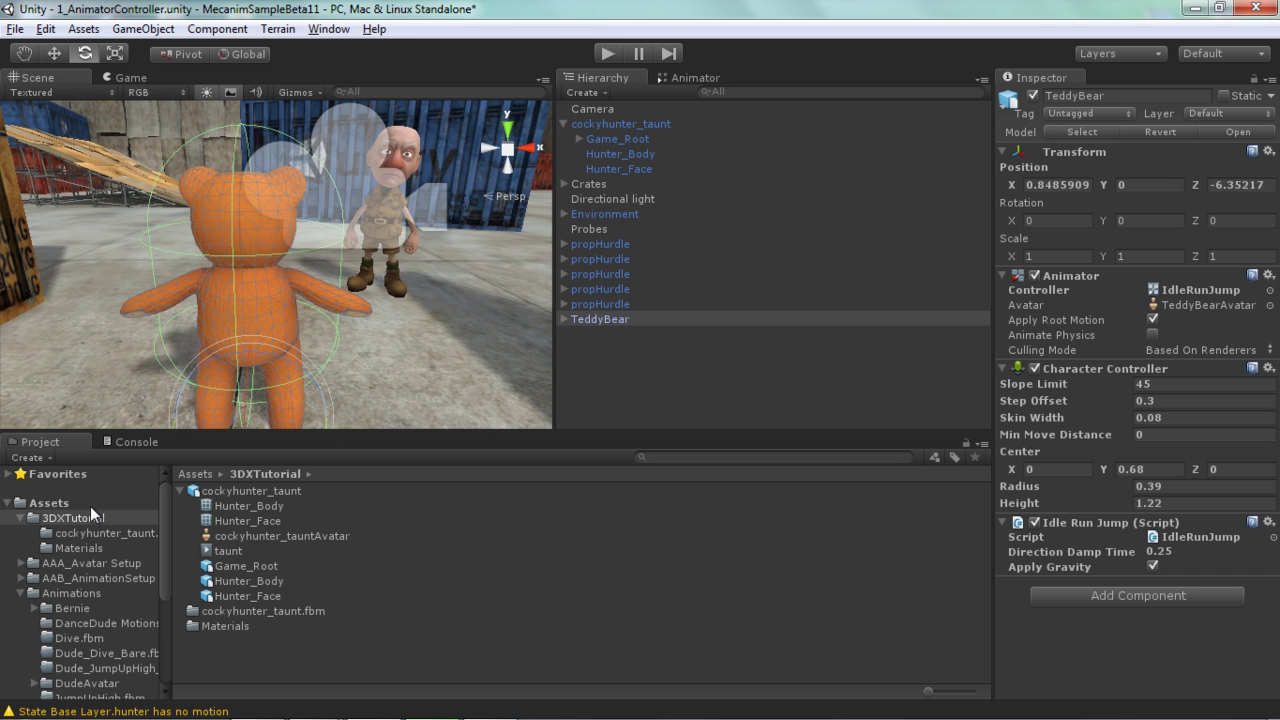
Create an Animator Controller named cockyhunter in the 3DXTutorial folder and assign it to the cockyhunter_taunt object's Animator.
right_click(481, 551)
mouse_move(638, 260)
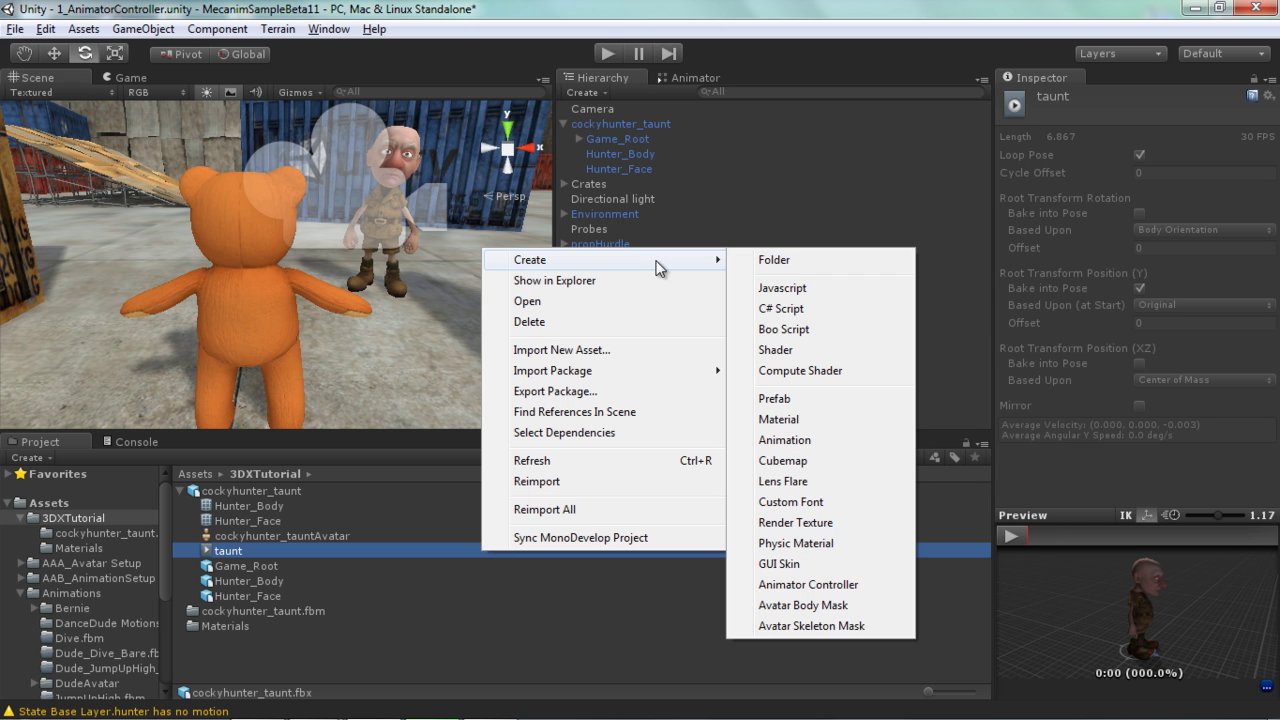
click(830, 585)
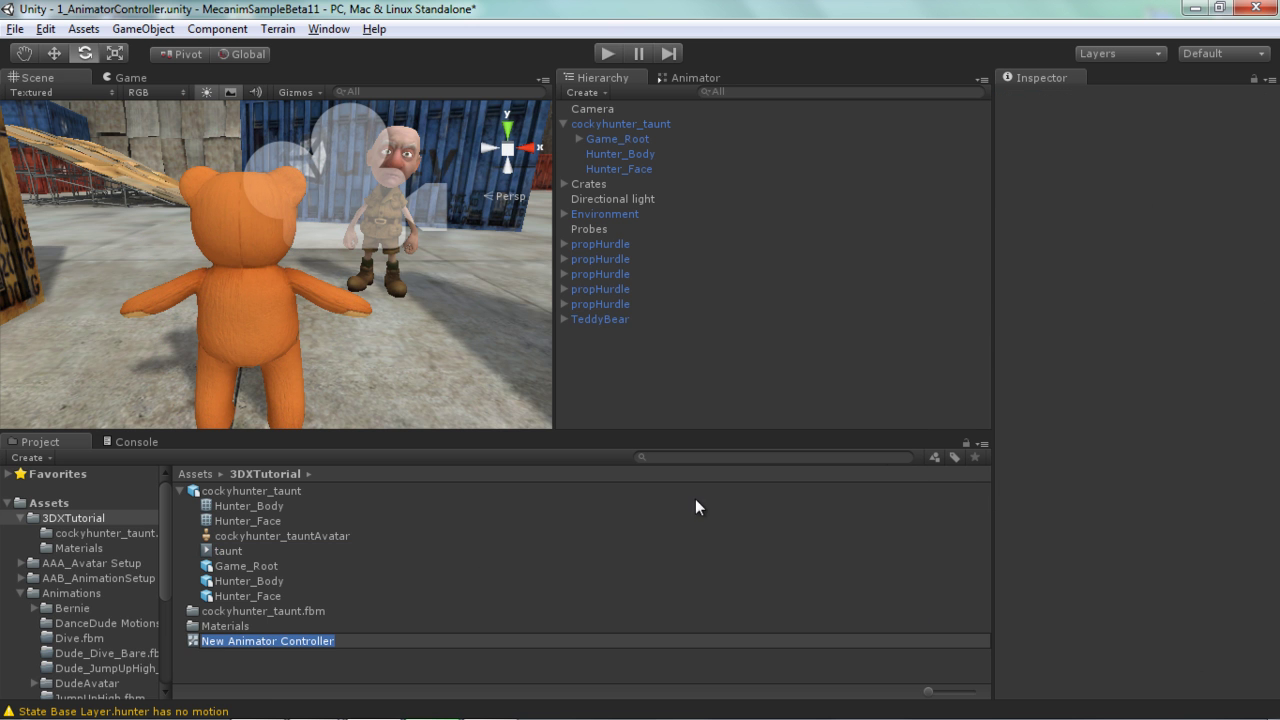
text(cock)
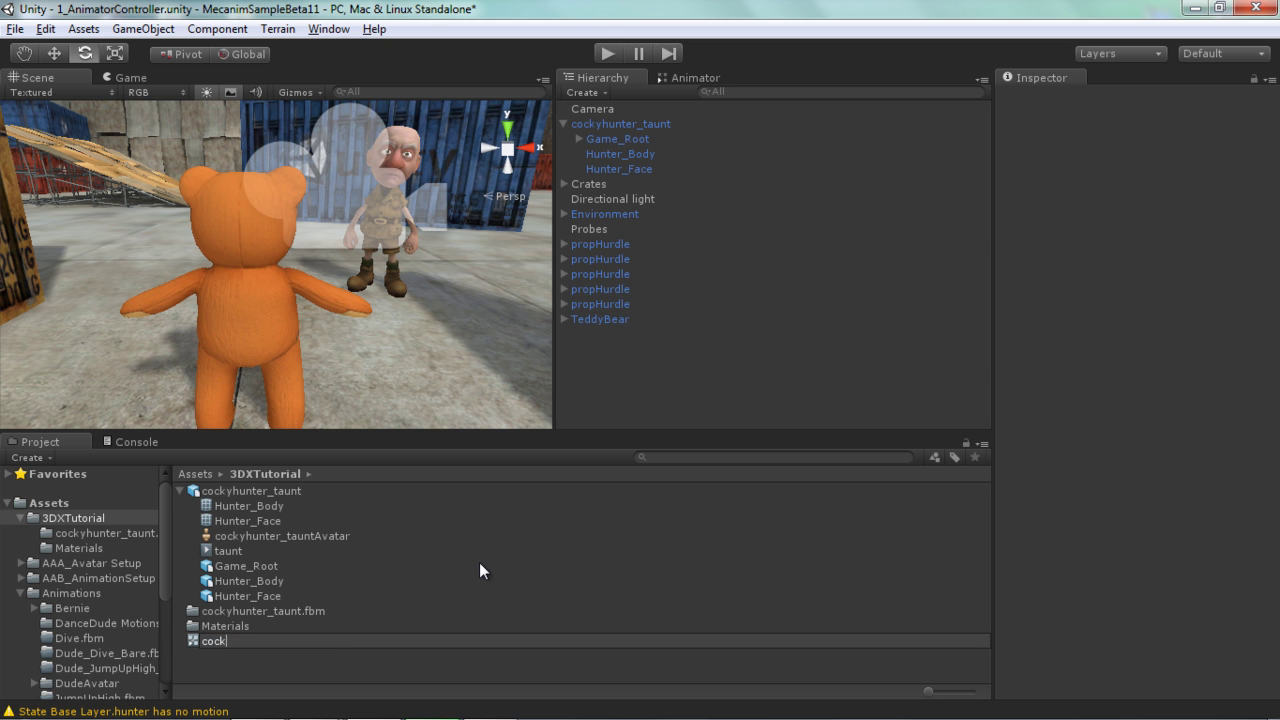
text(yhunter)
key(Return)
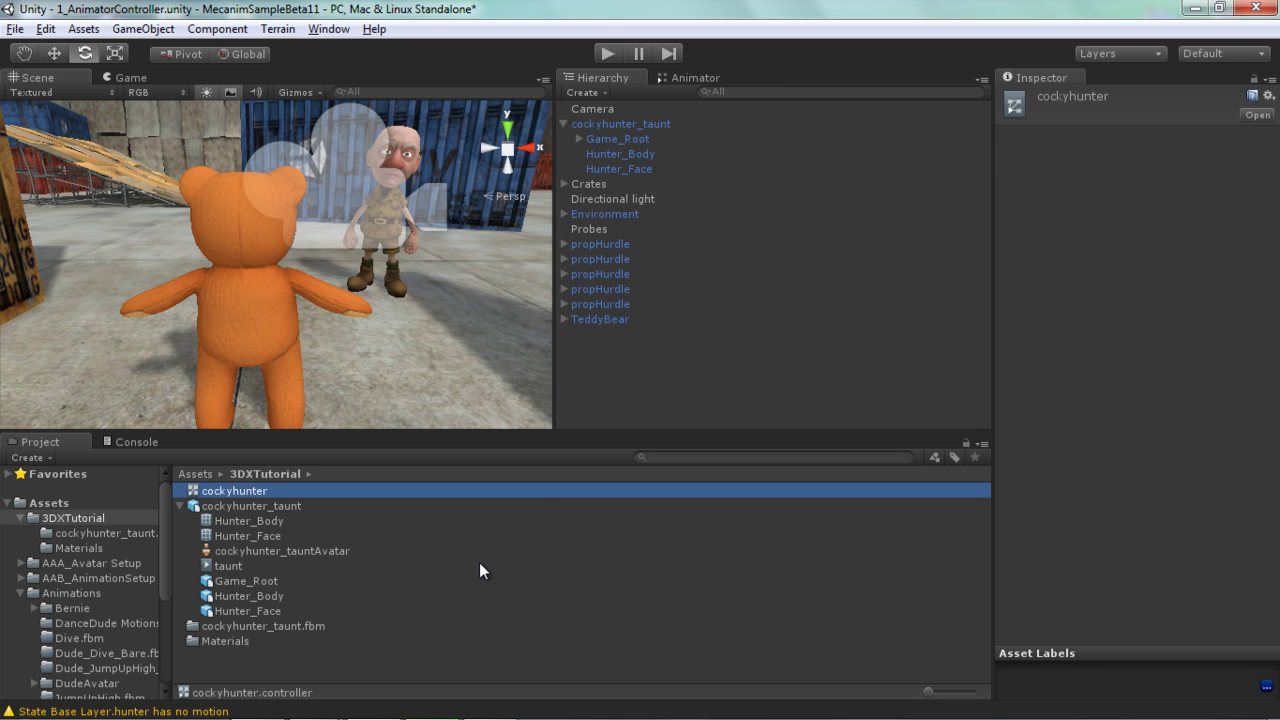
click(635, 123)
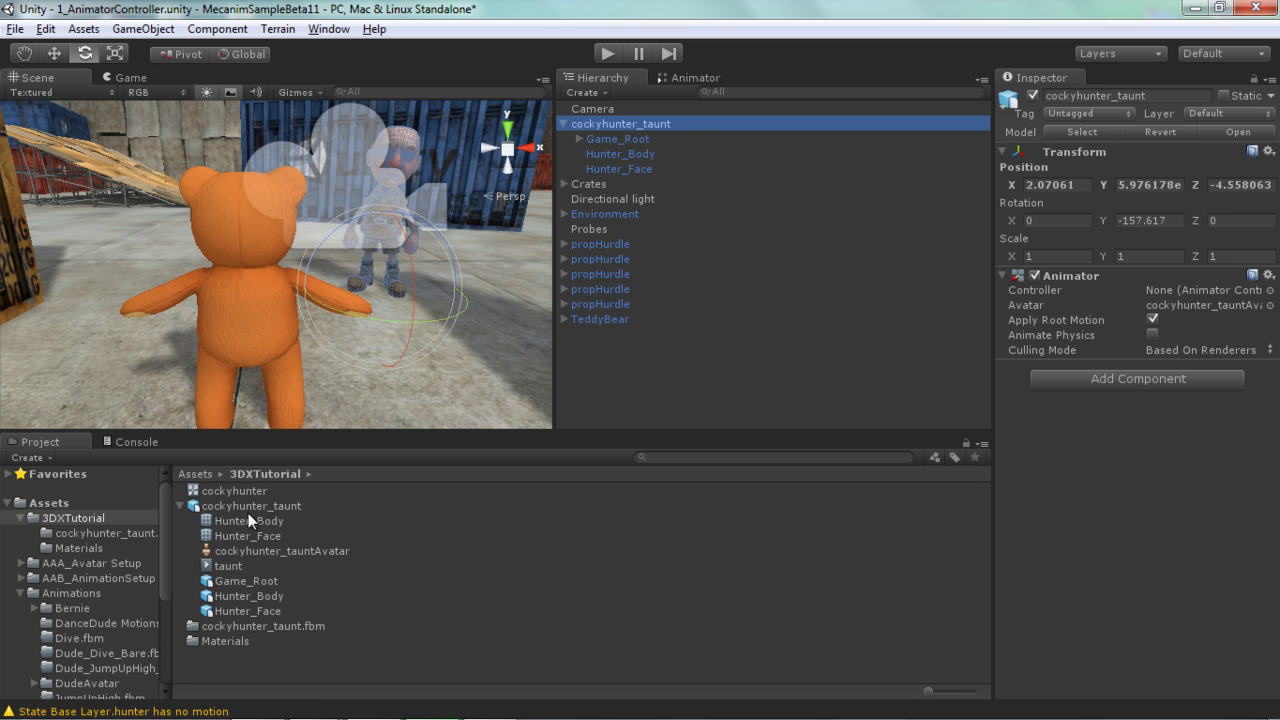
drag(229, 491, 1198, 290)
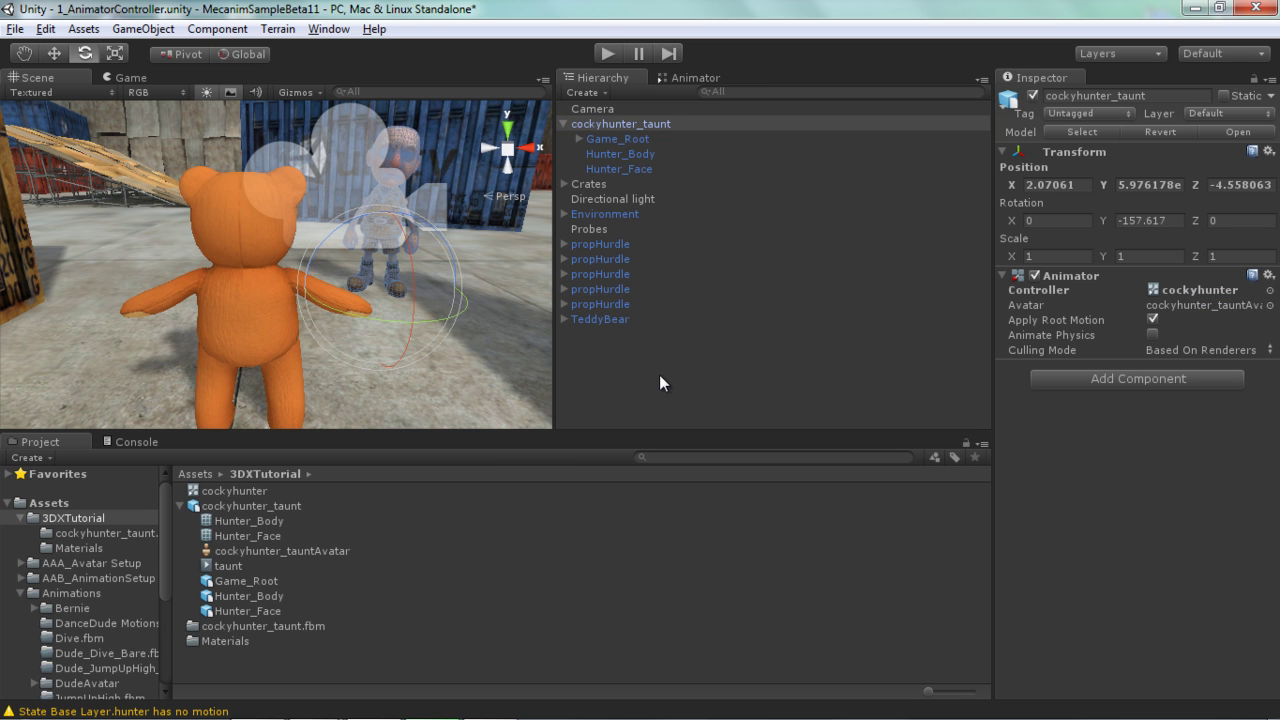
Add the taunt clip as a state in the cockyhunter controller's Base Layer, and run the scene to test it.
double_click(226, 490)
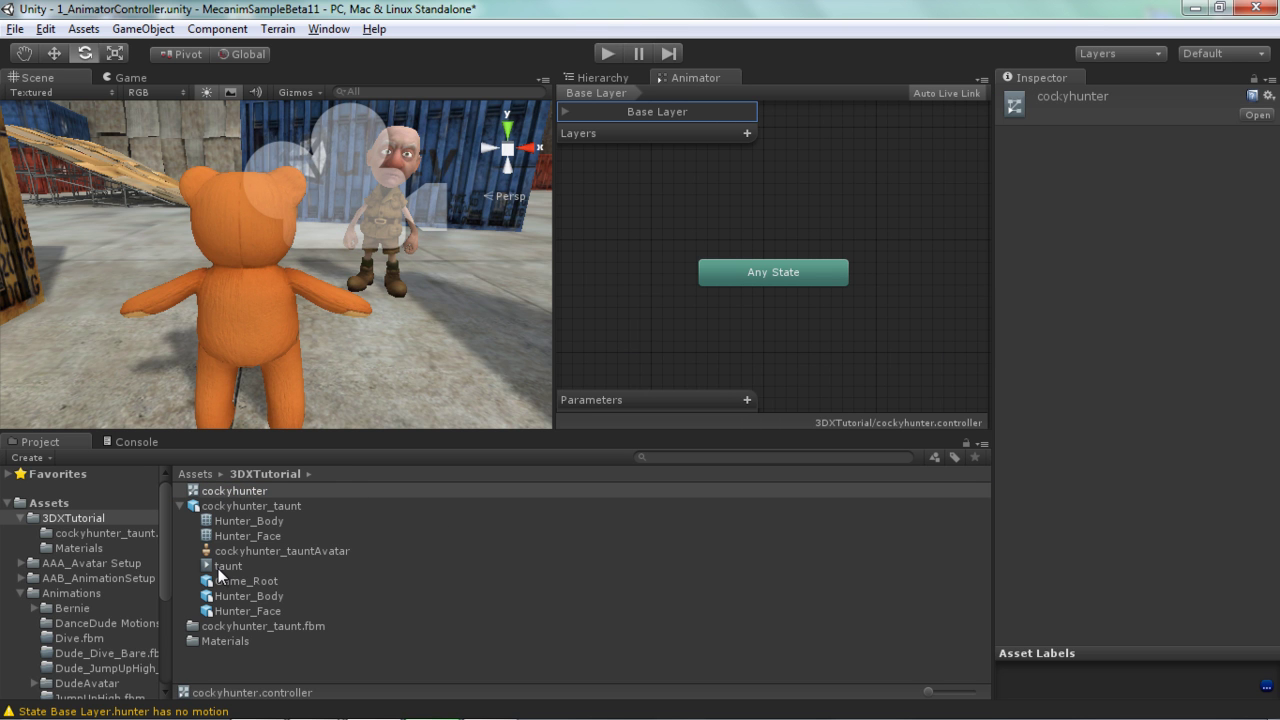
drag(218, 568, 754, 320)
drag(849, 338, 812, 324)
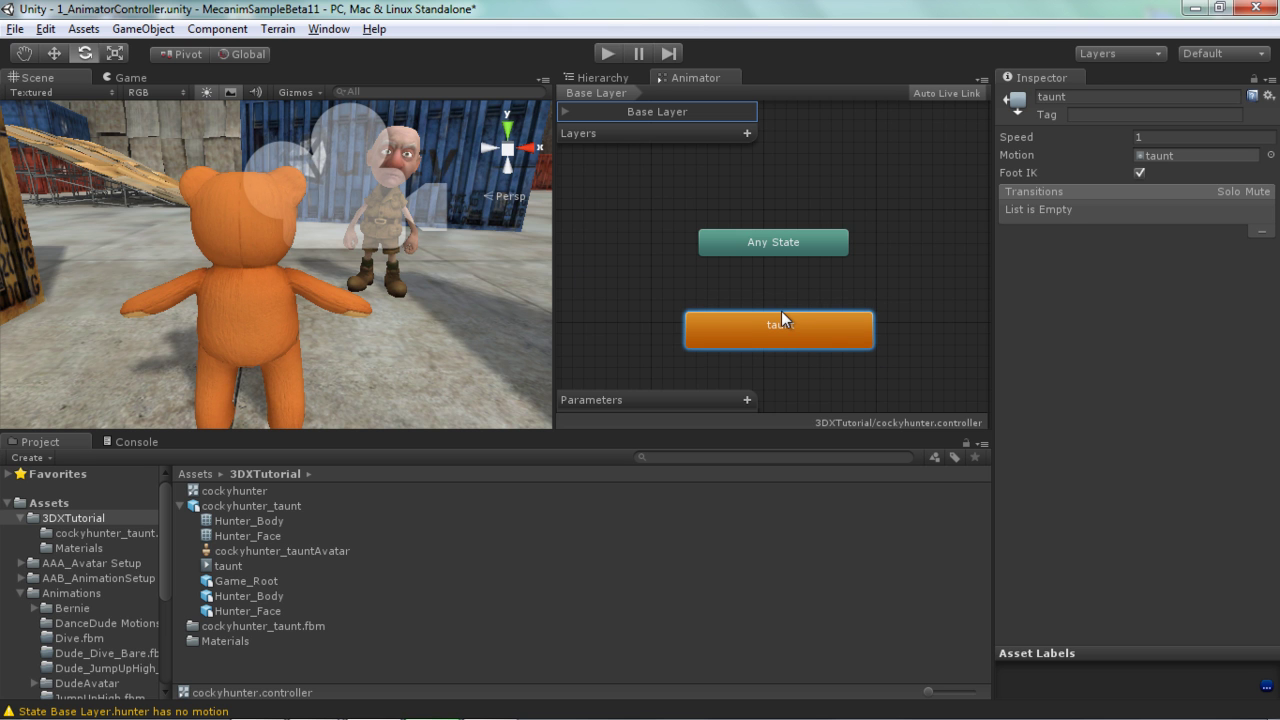
click(606, 55)
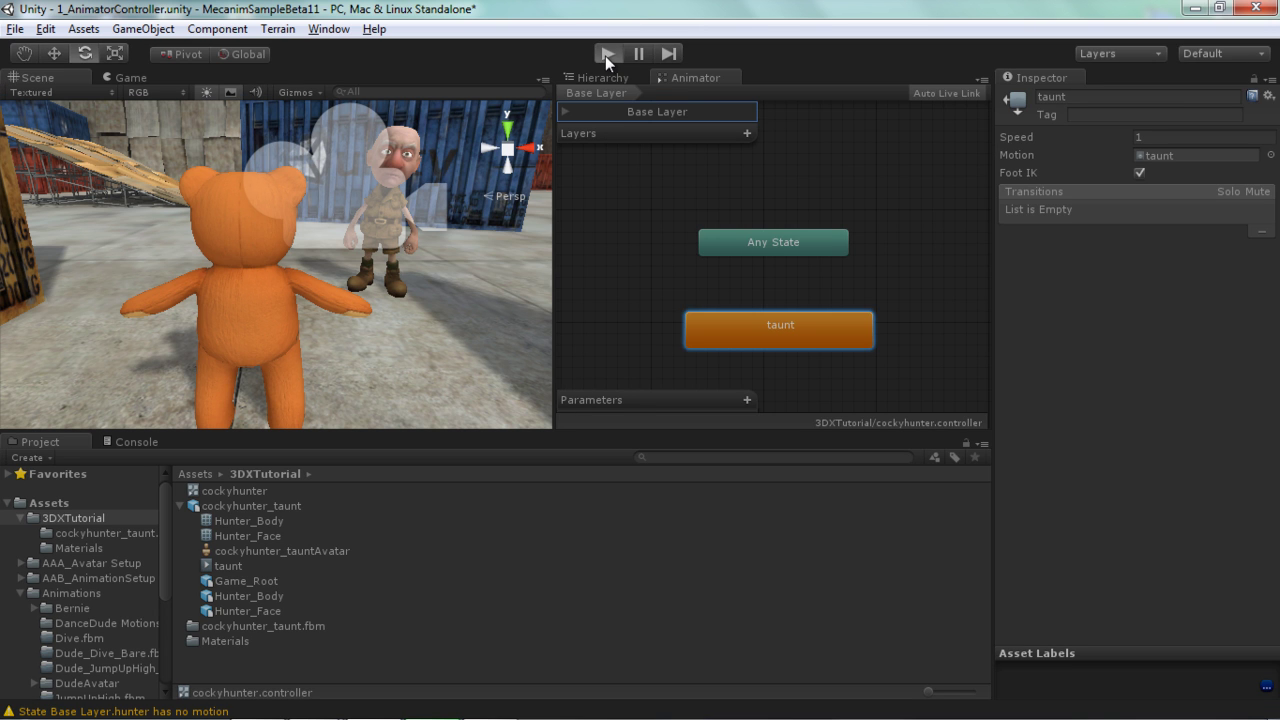